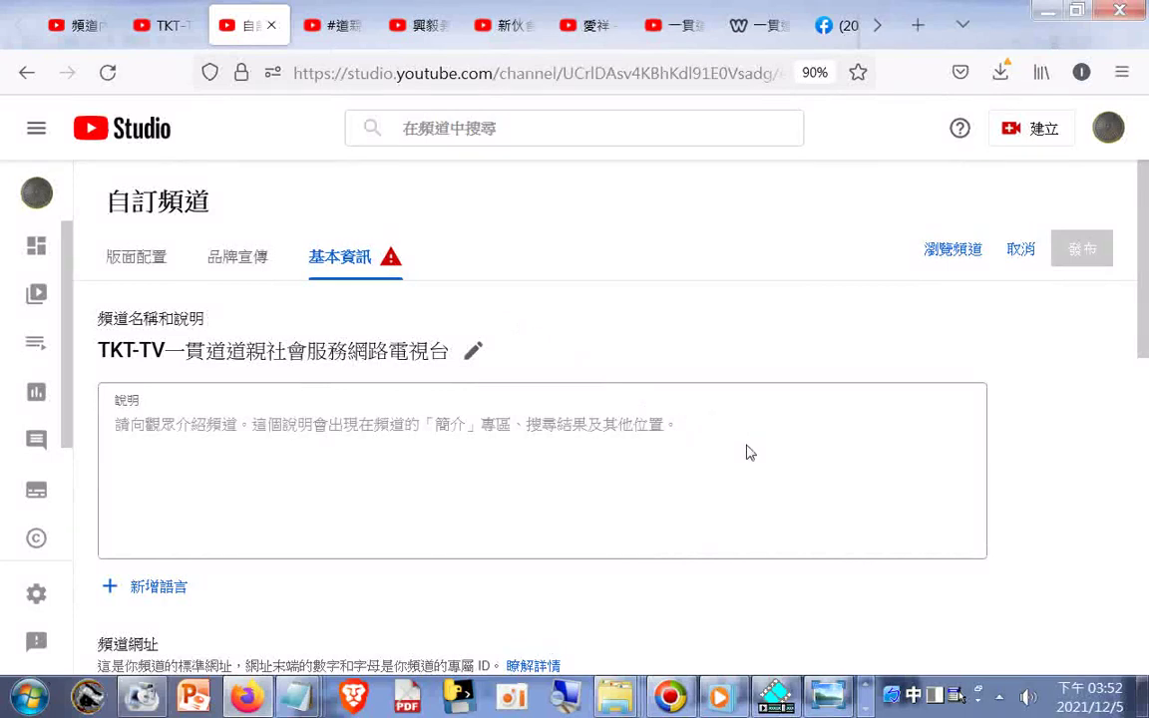
- Start adding a new language for the channel name and description in the basic info
{"action": "scroll", "coordinate": [749, 449], "scroll_direction": "down", "scroll_amount": 2}
{"action": "scroll", "coordinate": [749, 456], "scroll_direction": "down", "scroll_amount": 1}
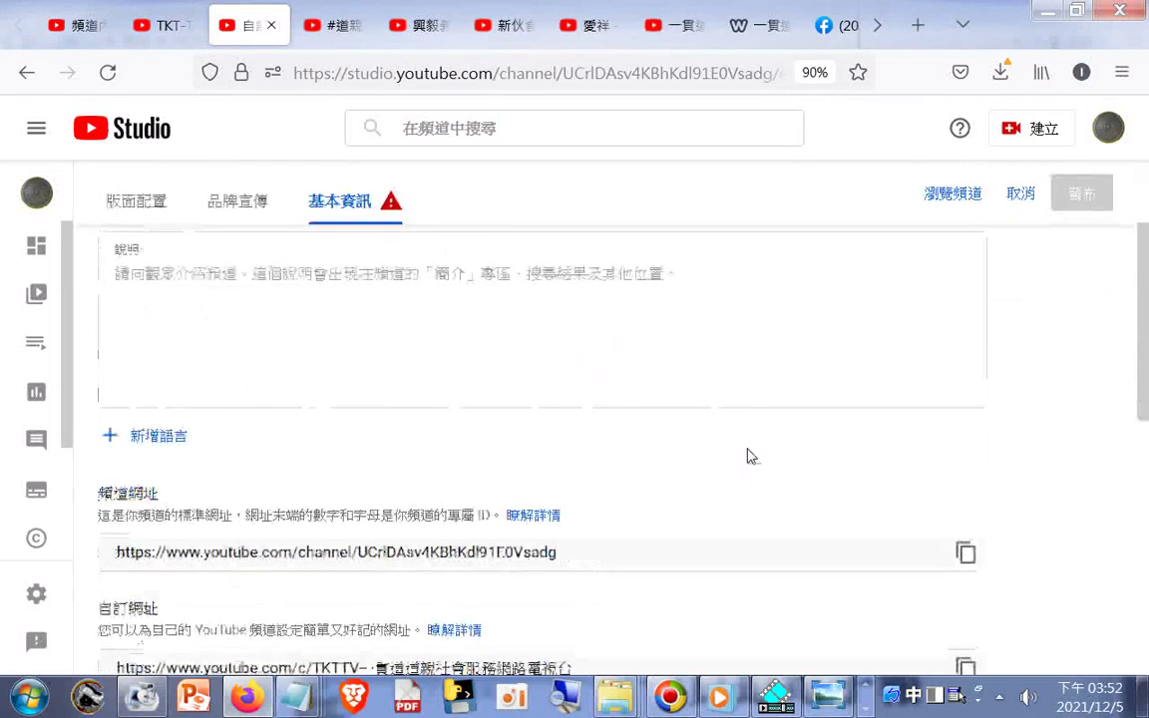
{"action": "left_click", "coordinate": [151, 435]}
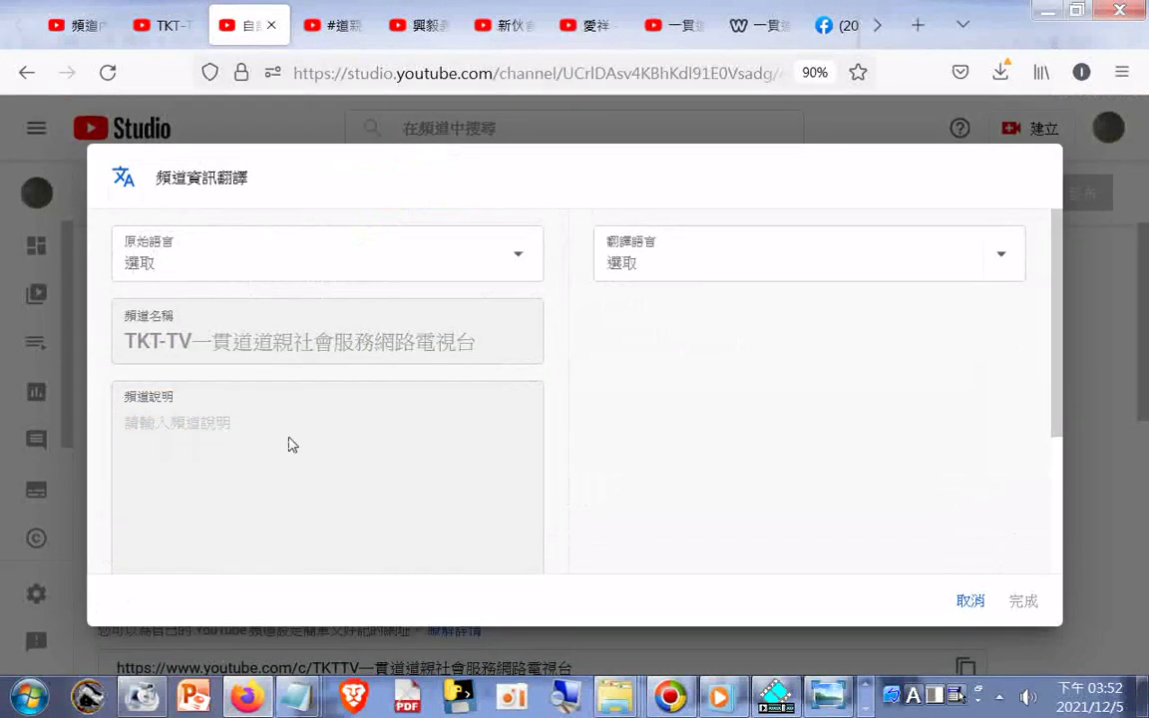
- Look through the languages offered as the original language of the channel information, without choosing one
{"action": "left_click", "coordinate": [518, 261]}
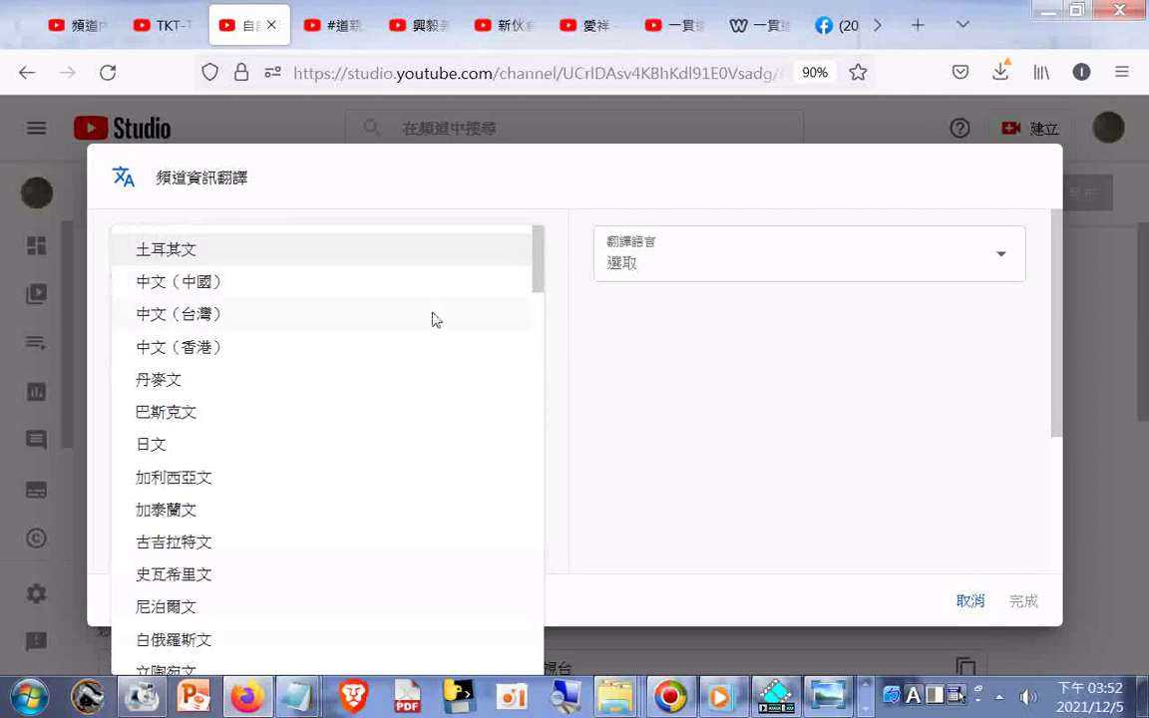
{"action": "scroll", "coordinate": [435, 339], "scroll_direction": "down", "scroll_amount": 4}
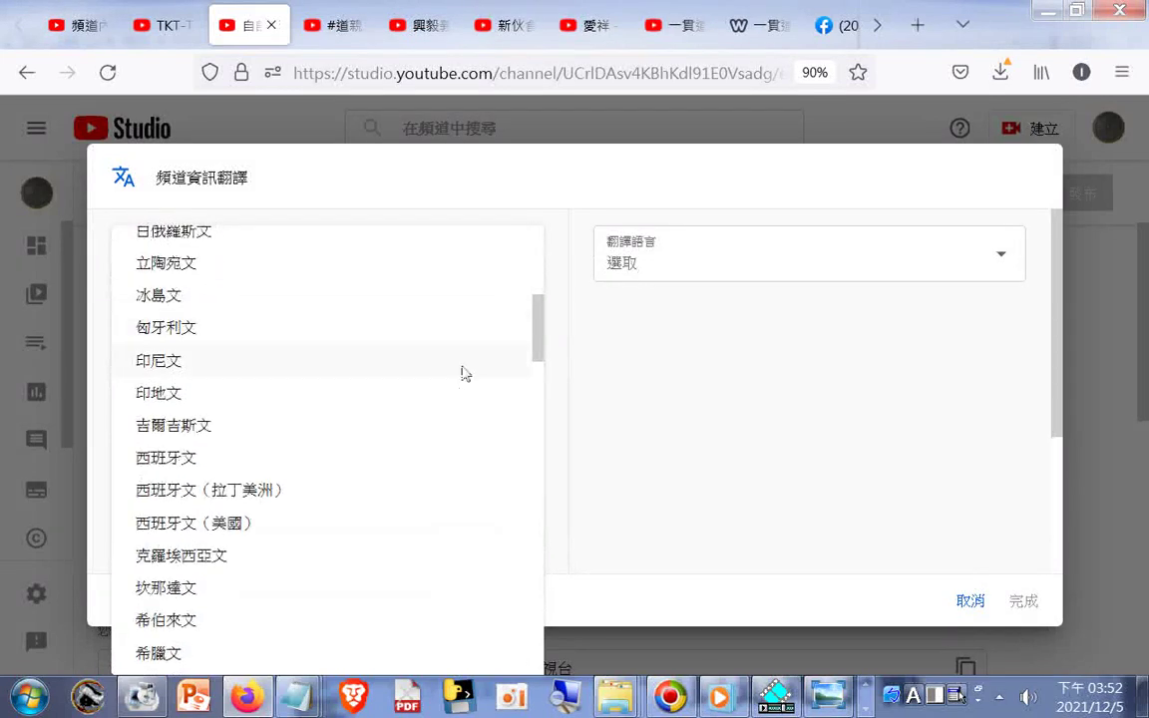
{"action": "scroll", "coordinate": [482, 412], "scroll_direction": "down", "scroll_amount": 5}
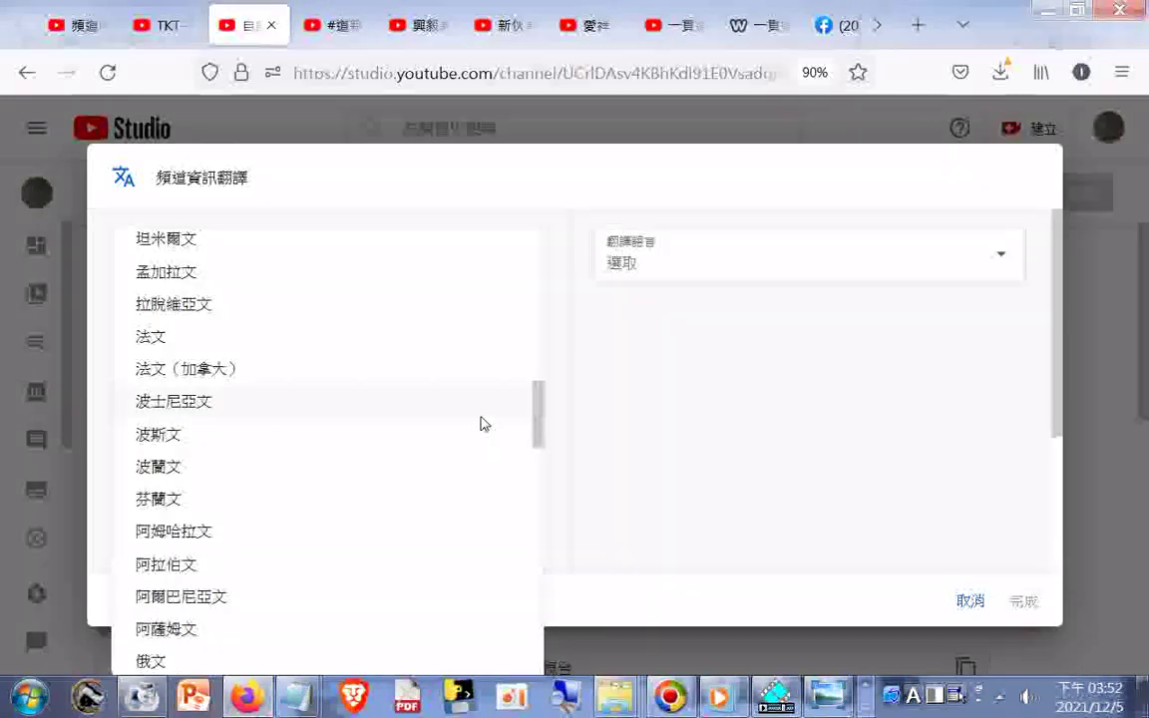
{"action": "scroll", "coordinate": [481, 421], "scroll_direction": "down", "scroll_amount": 3}
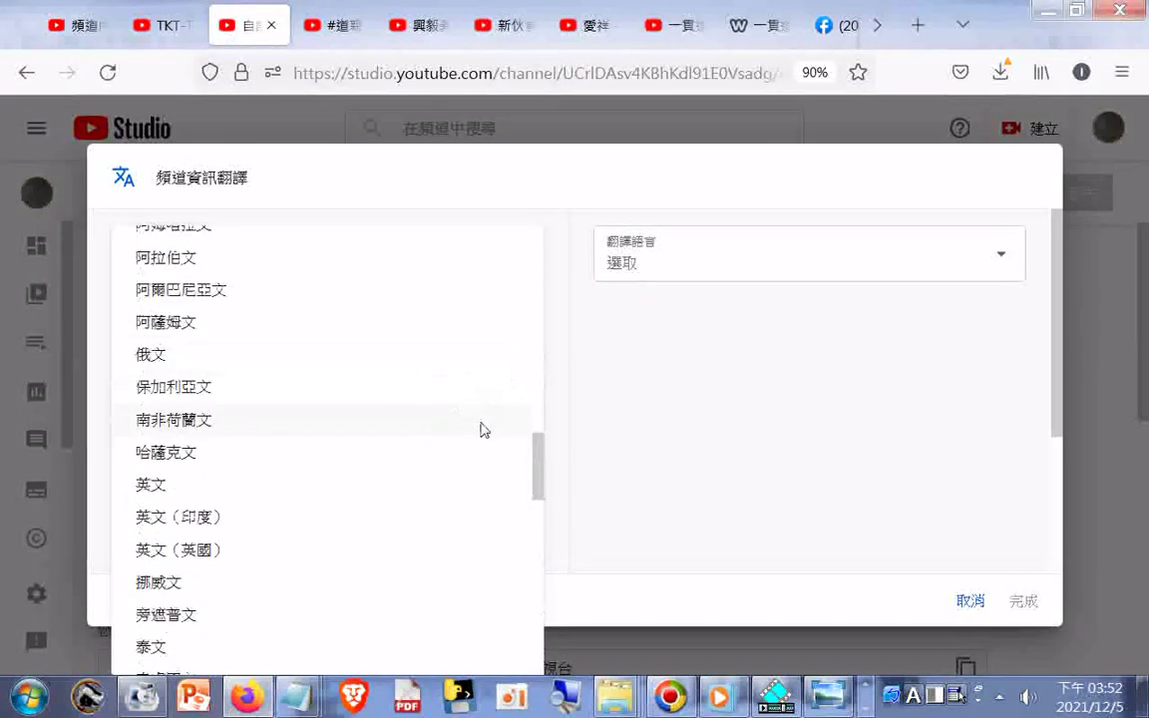
{"action": "scroll", "coordinate": [485, 435], "scroll_direction": "down", "scroll_amount": 3}
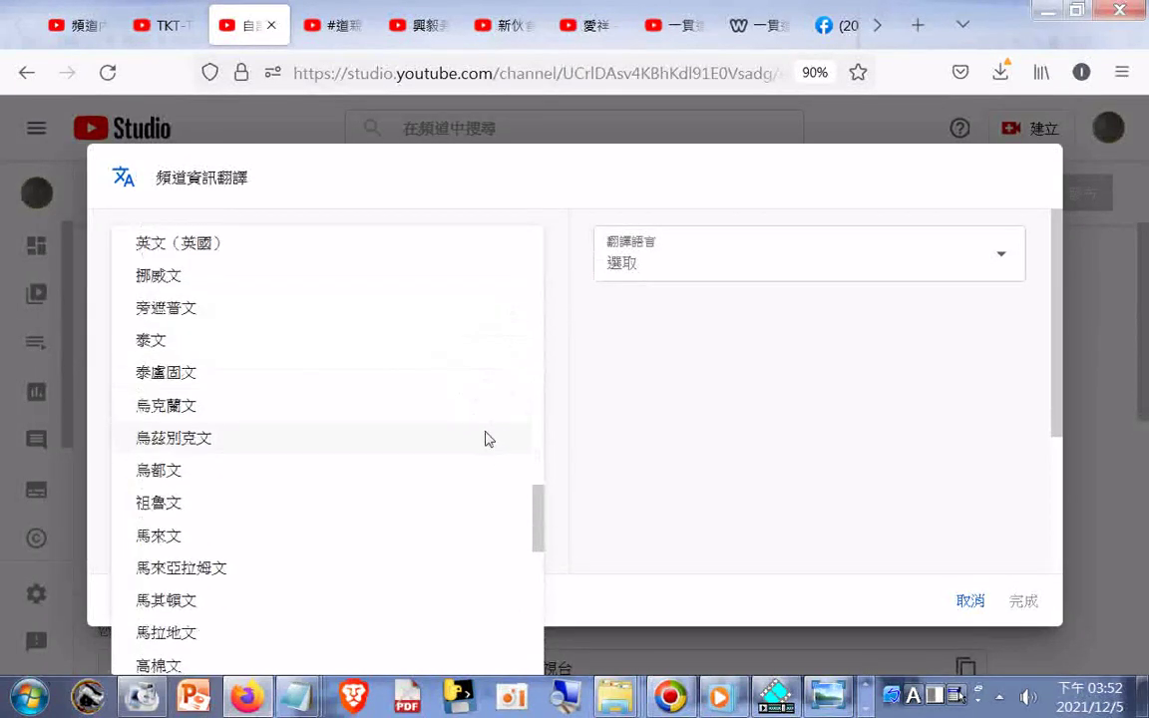
{"action": "scroll", "coordinate": [485, 438], "scroll_direction": "down", "scroll_amount": 3}
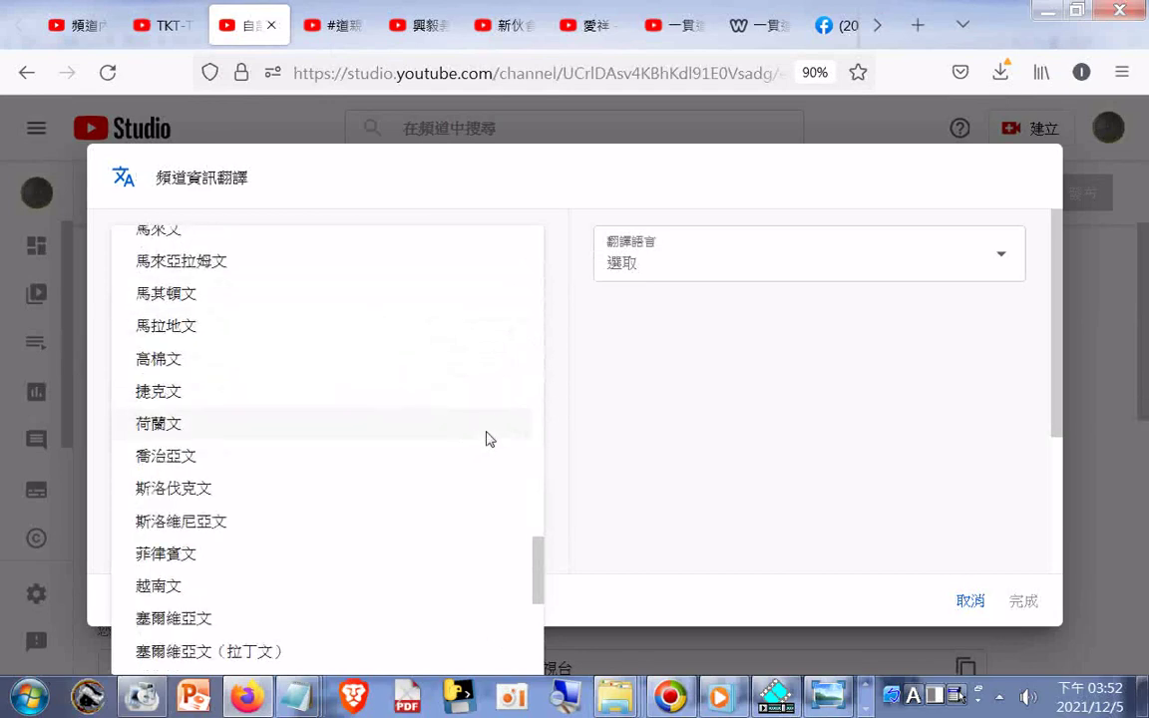
{"action": "scroll", "coordinate": [487, 438], "scroll_direction": "down", "scroll_amount": 3}
{"action": "scroll", "coordinate": [487, 439], "scroll_direction": "down", "scroll_amount": 2}
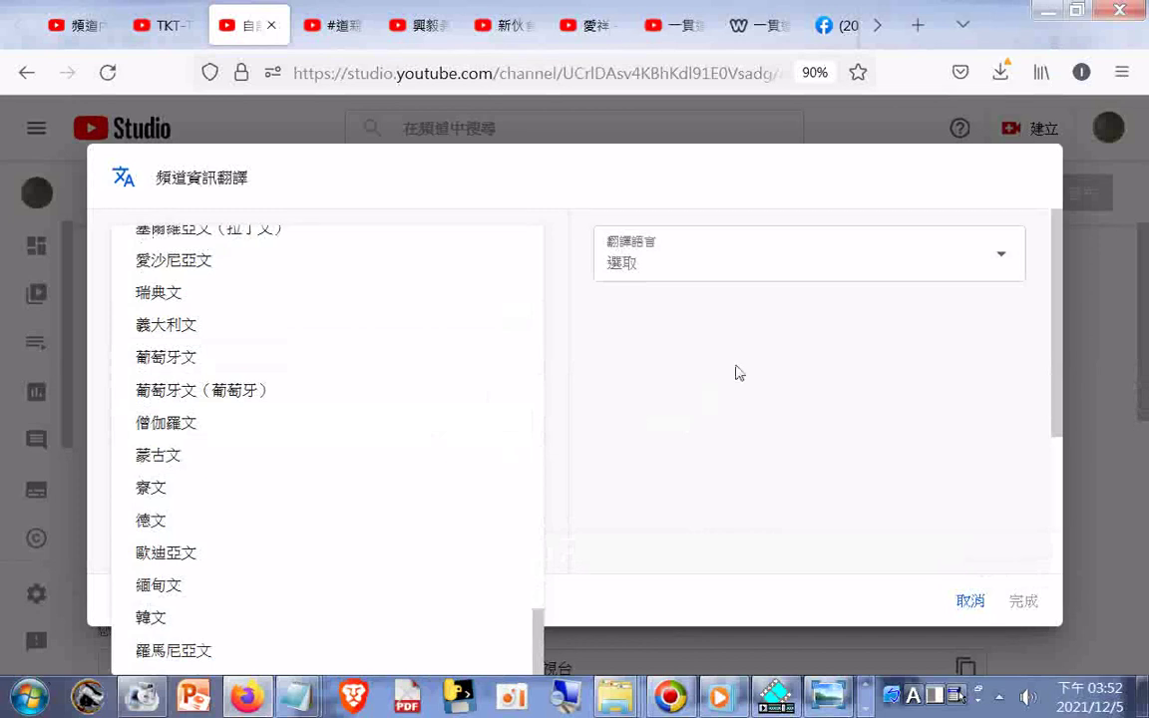
{"action": "left_click", "coordinate": [738, 373]}
- Look through the languages offered for translating the channel information, without choosing one
{"action": "left_click", "coordinate": [999, 264]}
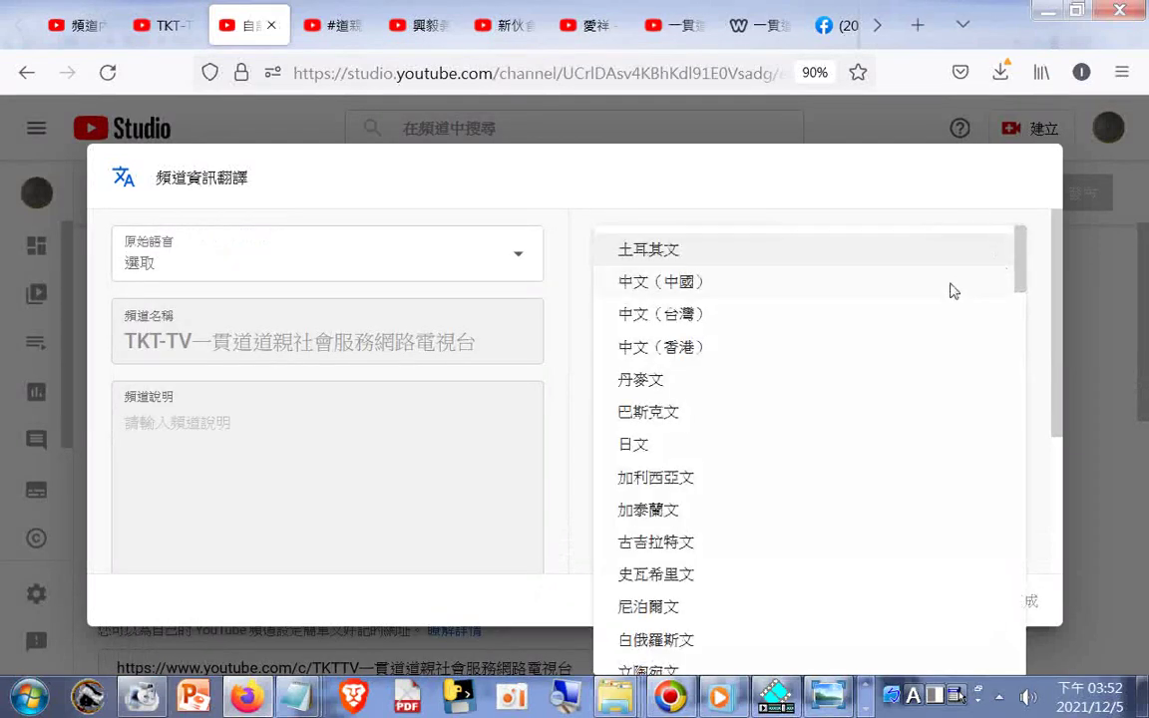
{"action": "scroll", "coordinate": [954, 326], "scroll_direction": "down", "scroll_amount": 2}
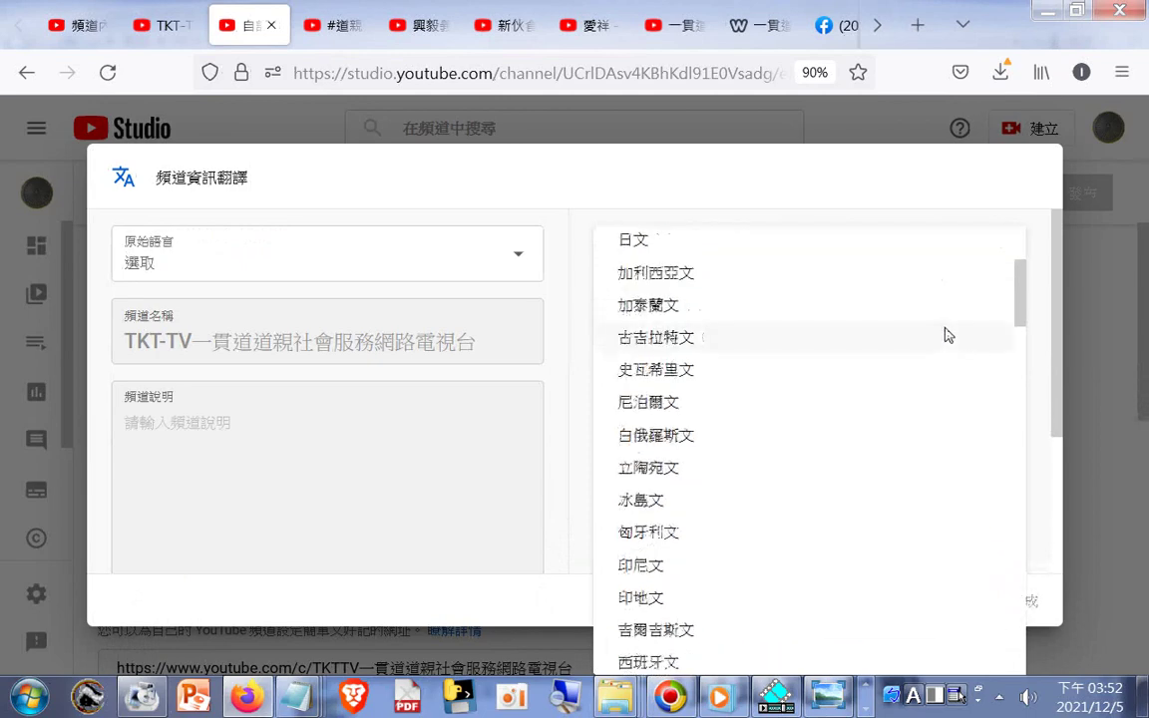
{"action": "scroll", "coordinate": [943, 334], "scroll_direction": "down", "scroll_amount": 3}
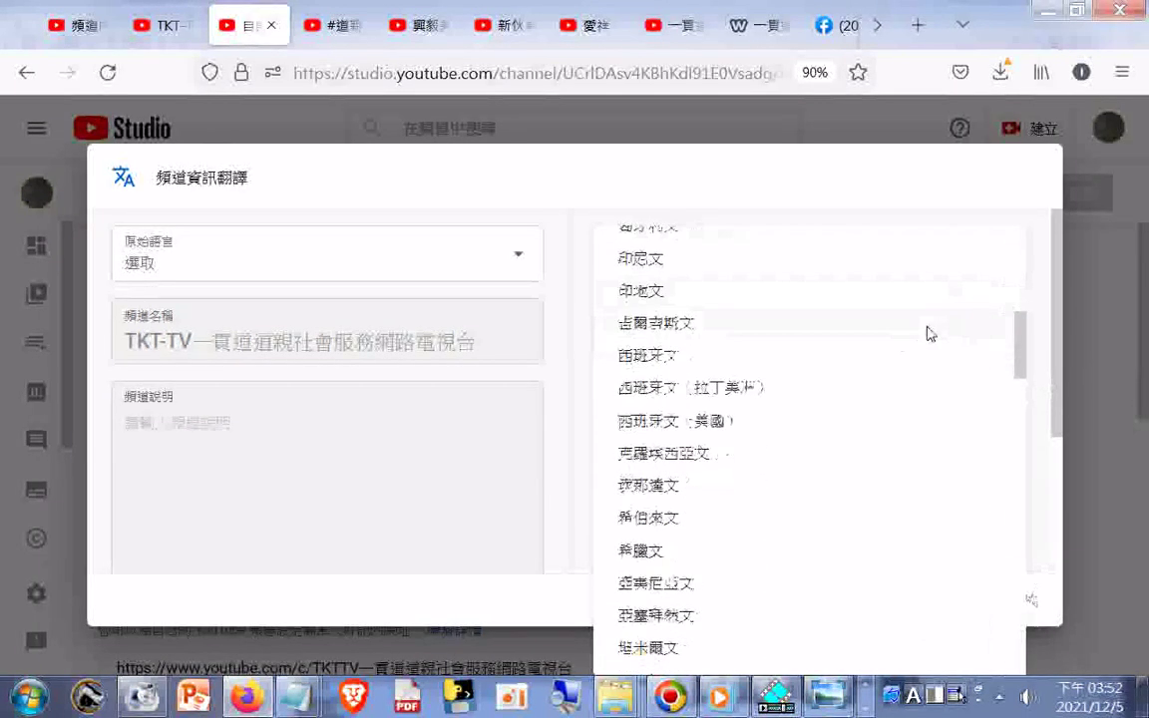
{"action": "scroll", "coordinate": [929, 334], "scroll_direction": "down", "scroll_amount": 3}
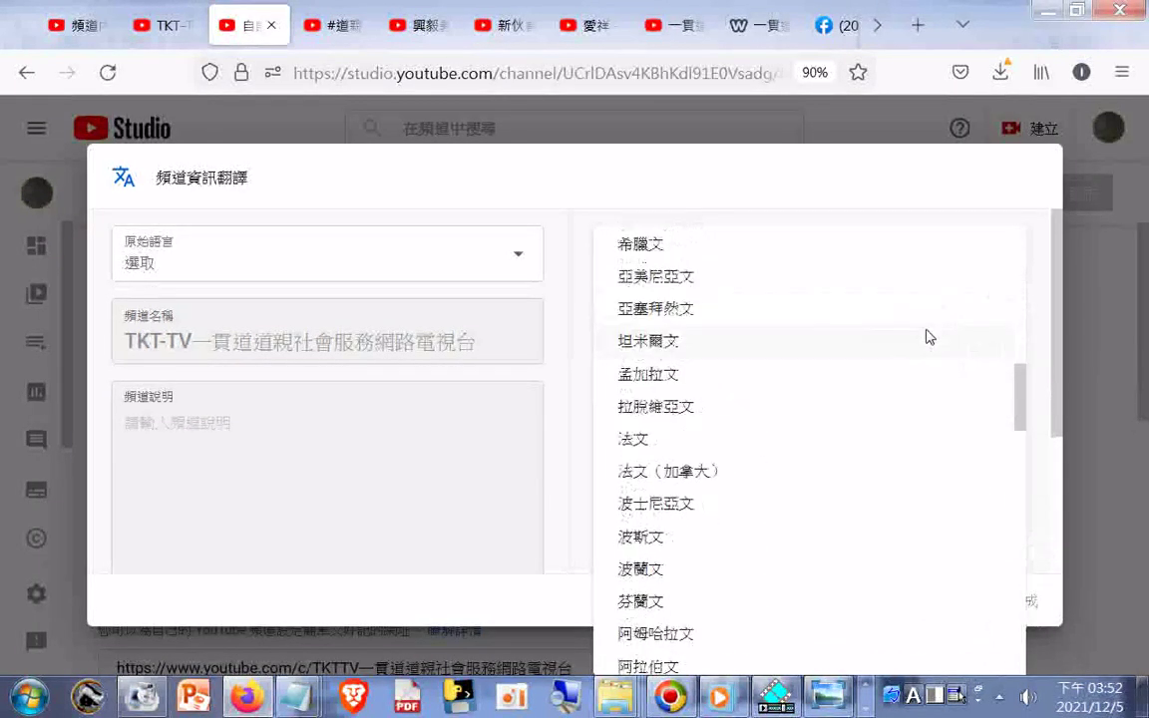
{"action": "scroll", "coordinate": [929, 336], "scroll_direction": "down", "scroll_amount": 3}
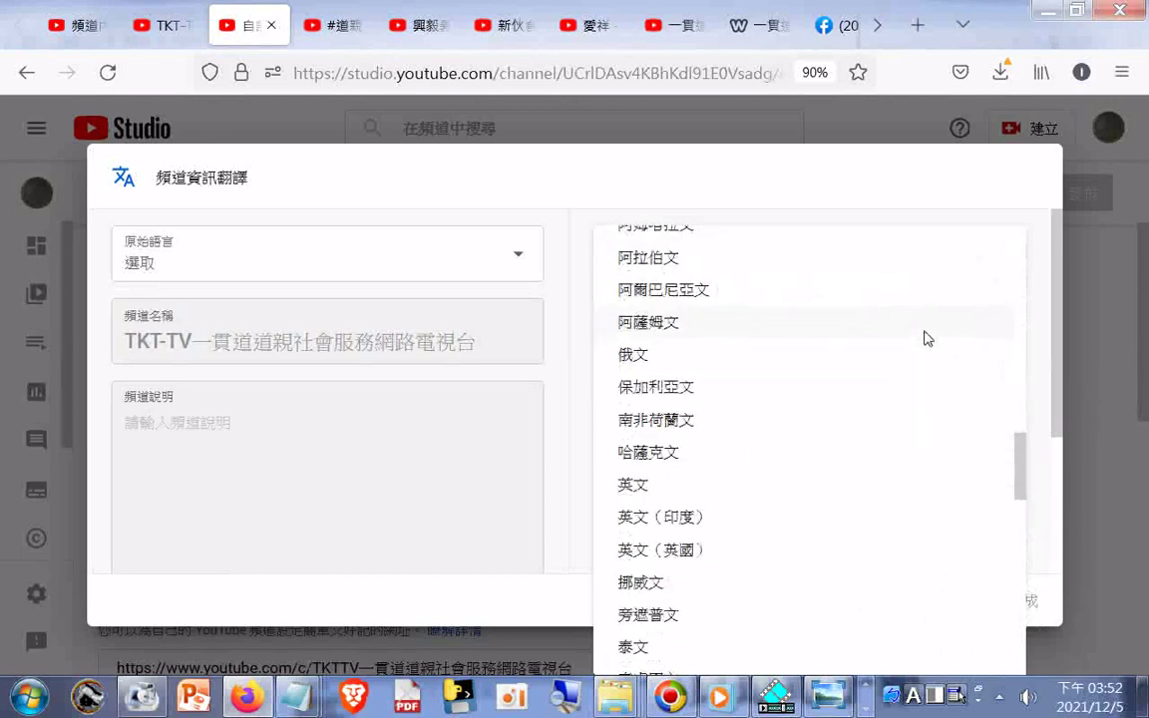
{"action": "scroll", "coordinate": [925, 337], "scroll_direction": "down", "scroll_amount": 2}
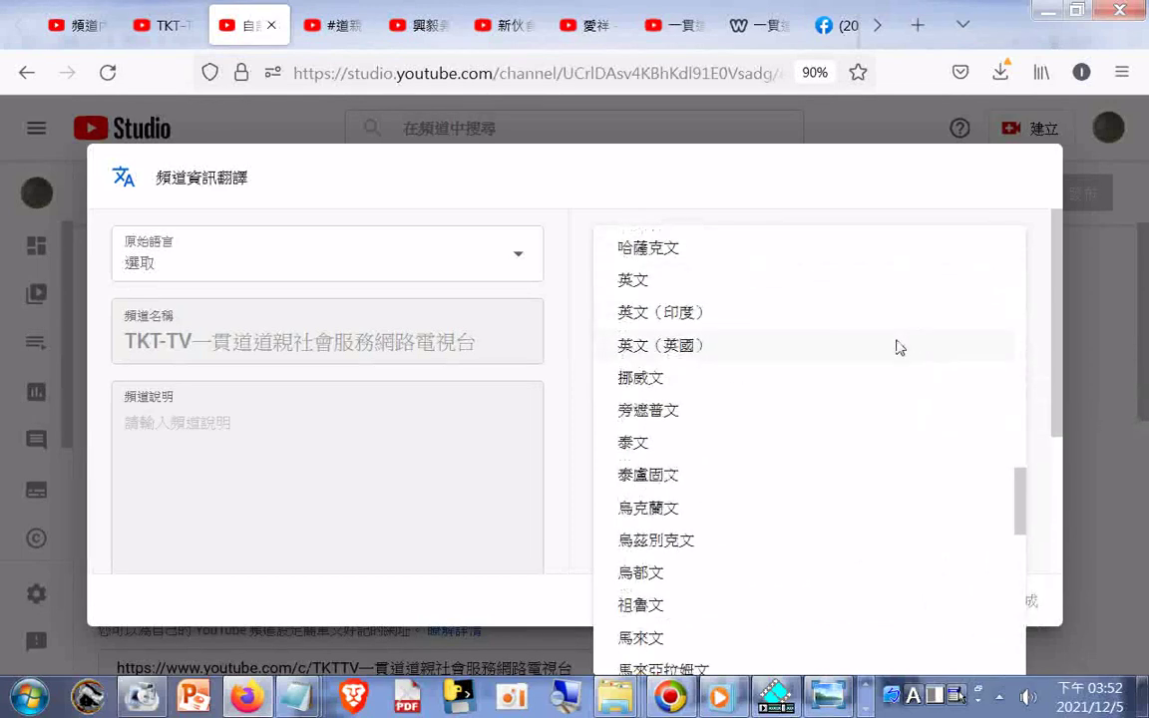
{"action": "scroll", "coordinate": [882, 362], "scroll_direction": "down", "scroll_amount": 4}
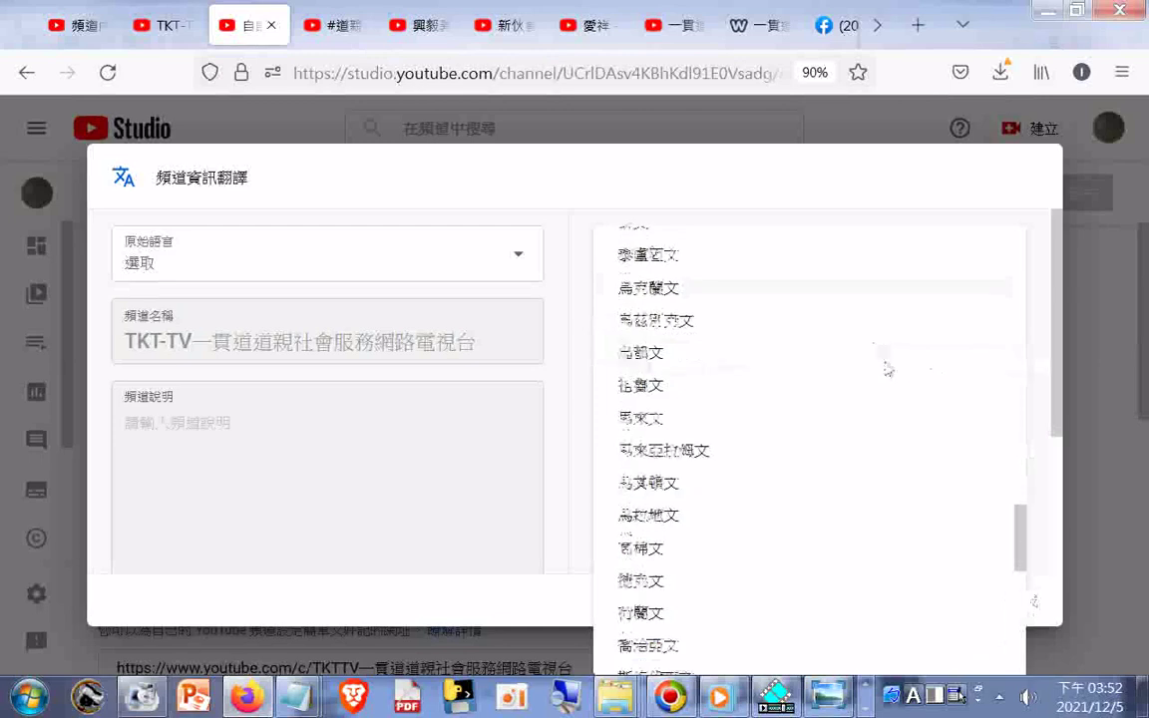
{"action": "scroll", "coordinate": [887, 369], "scroll_direction": "down", "scroll_amount": 2}
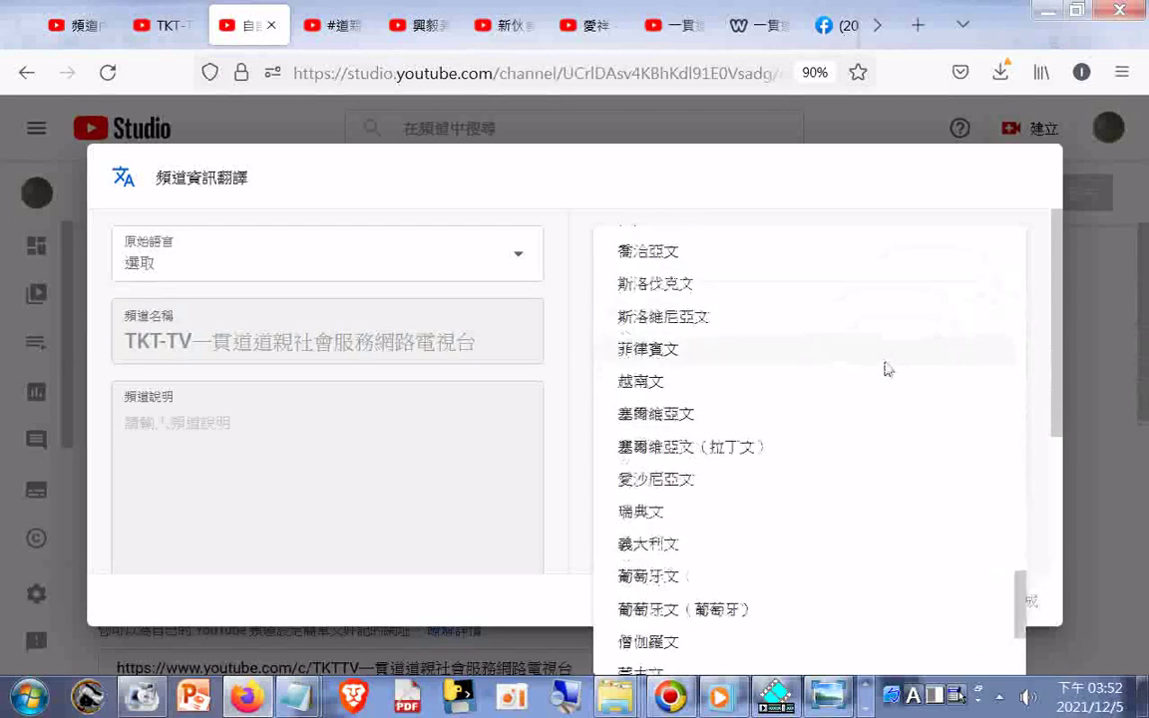
{"action": "scroll", "coordinate": [886, 369], "scroll_direction": "down", "scroll_amount": 1}
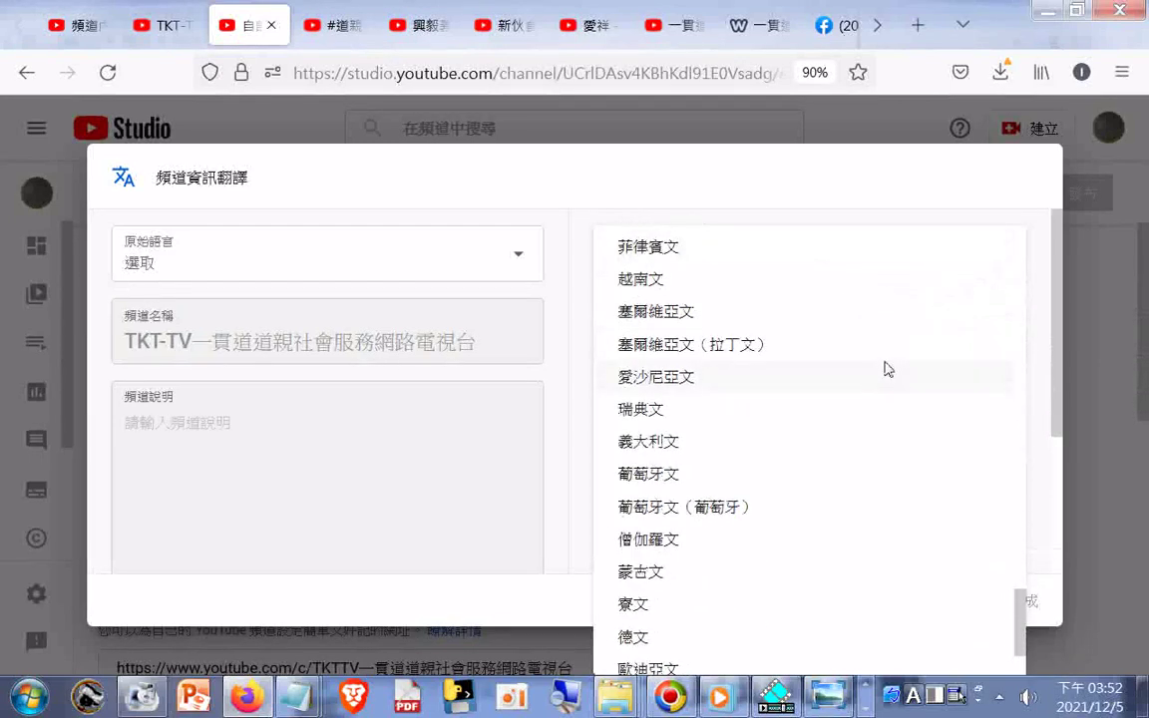
{"action": "scroll", "coordinate": [886, 368], "scroll_direction": "down", "scroll_amount": 1}
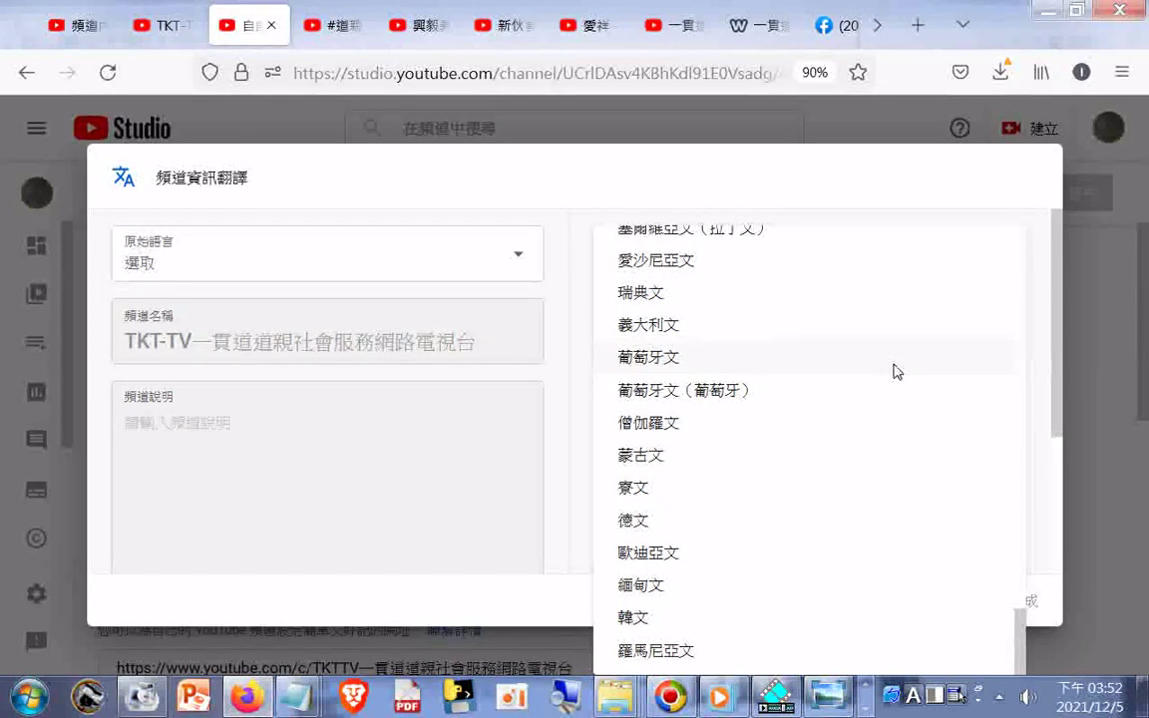
{"action": "left_click", "coordinate": [551, 195]}
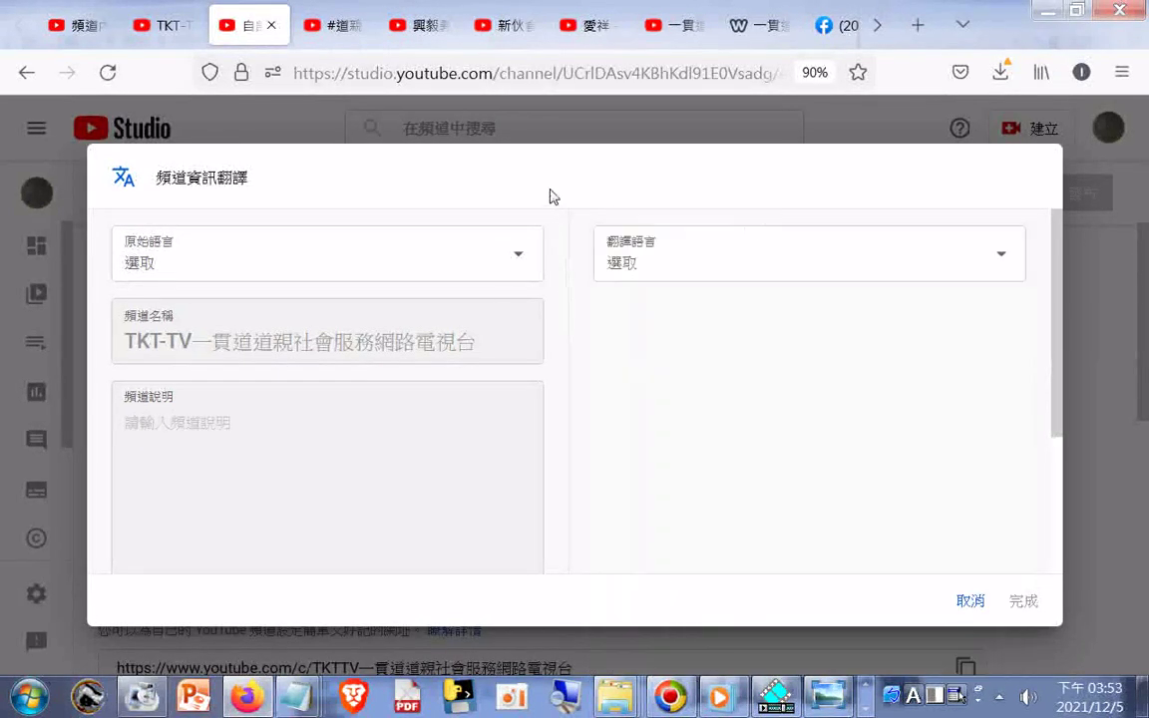
- Set the original language to 中文（台灣） and the translation language to 英文（英國）
{"action": "left_click", "coordinate": [519, 263]}
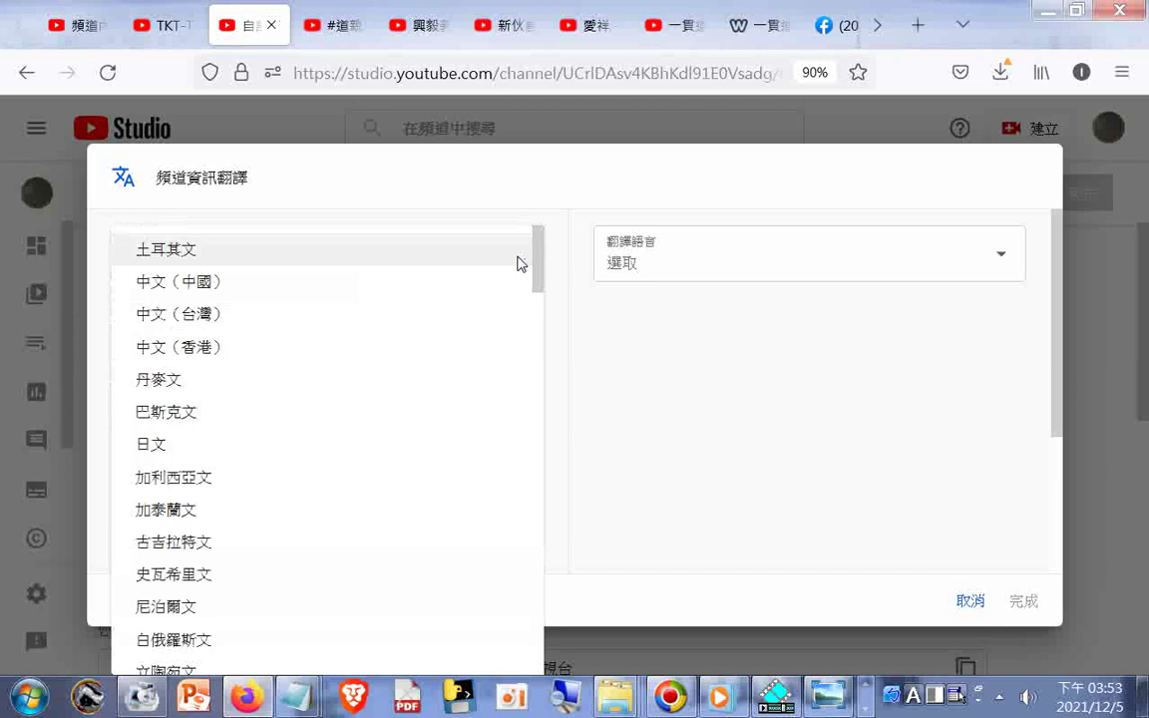
{"action": "left_click", "coordinate": [277, 316]}
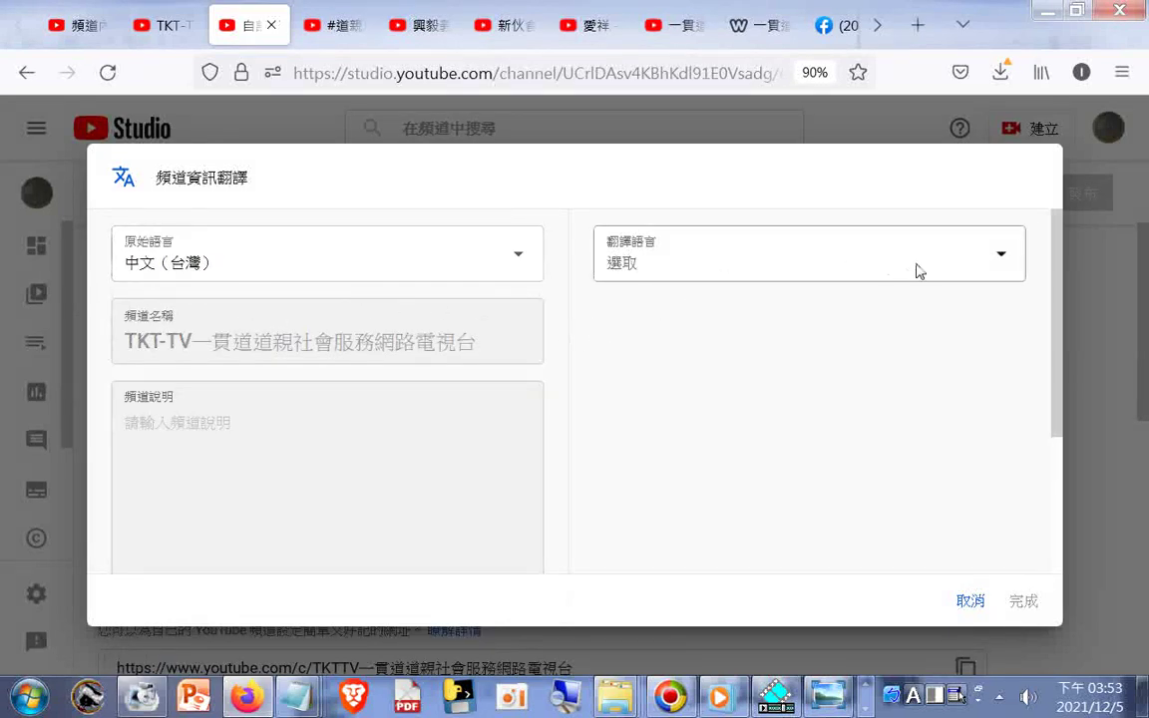
{"action": "left_click", "coordinate": [1003, 253]}
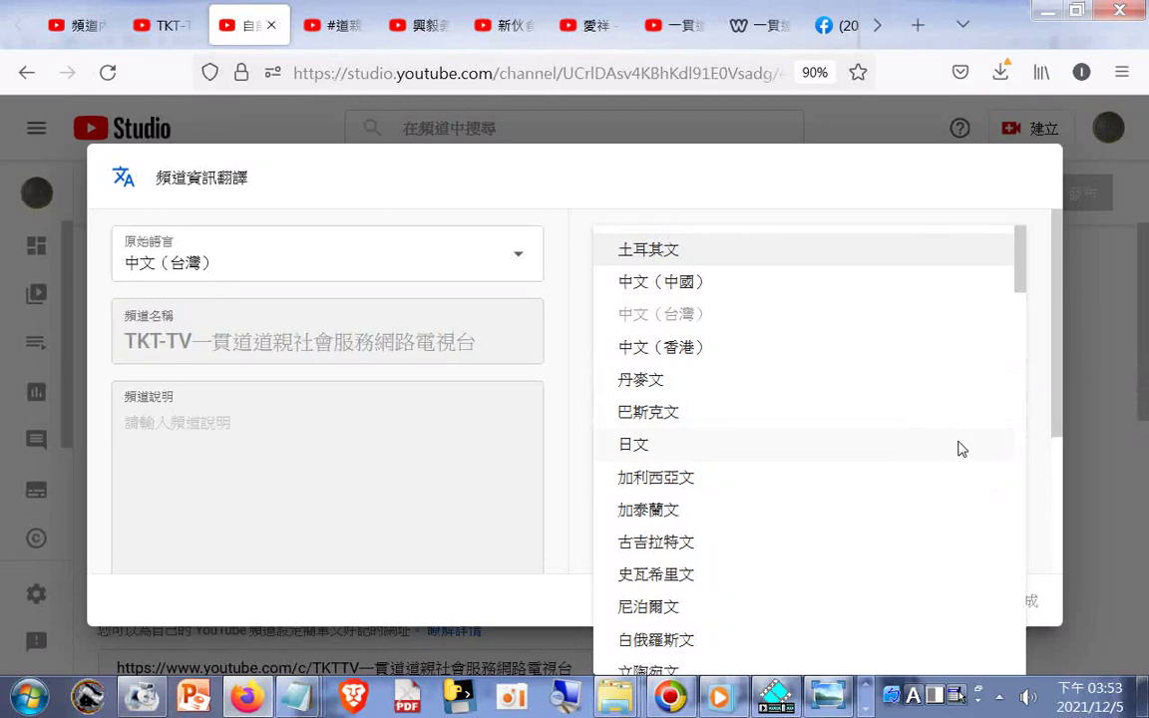
{"action": "scroll", "coordinate": [959, 449], "scroll_direction": "down", "scroll_amount": 5}
{"action": "scroll", "coordinate": [959, 446], "scroll_direction": "down", "scroll_amount": 5}
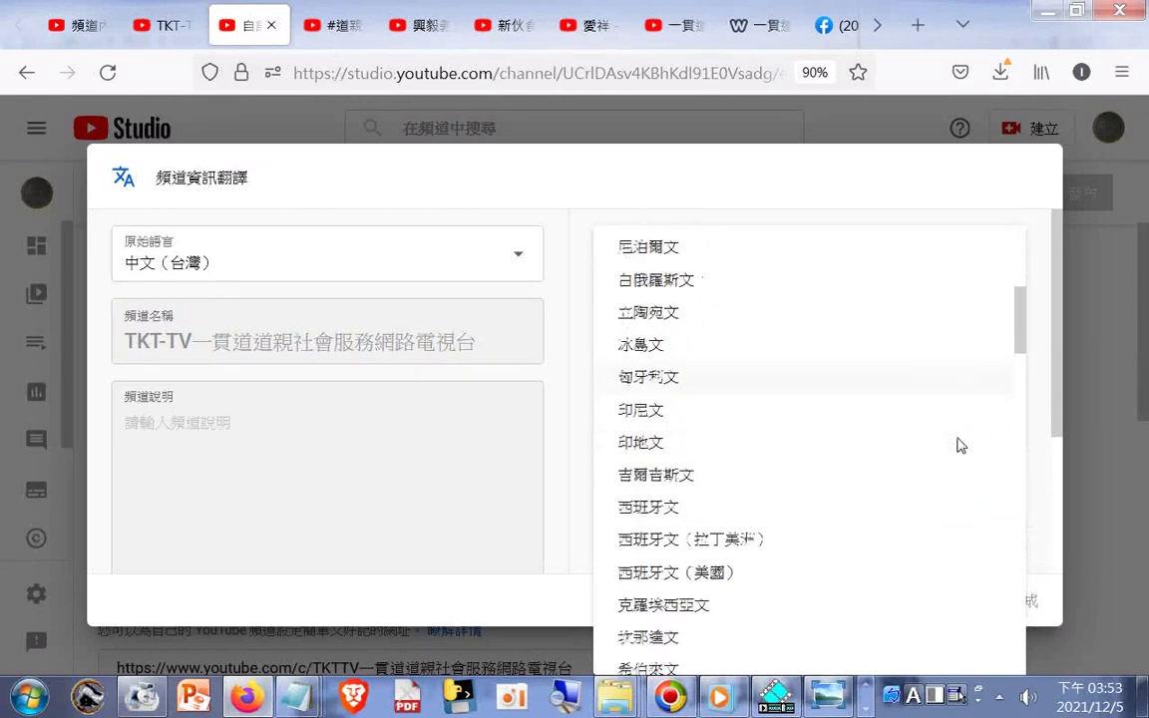
{"action": "scroll", "coordinate": [954, 438], "scroll_direction": "down", "scroll_amount": 7}
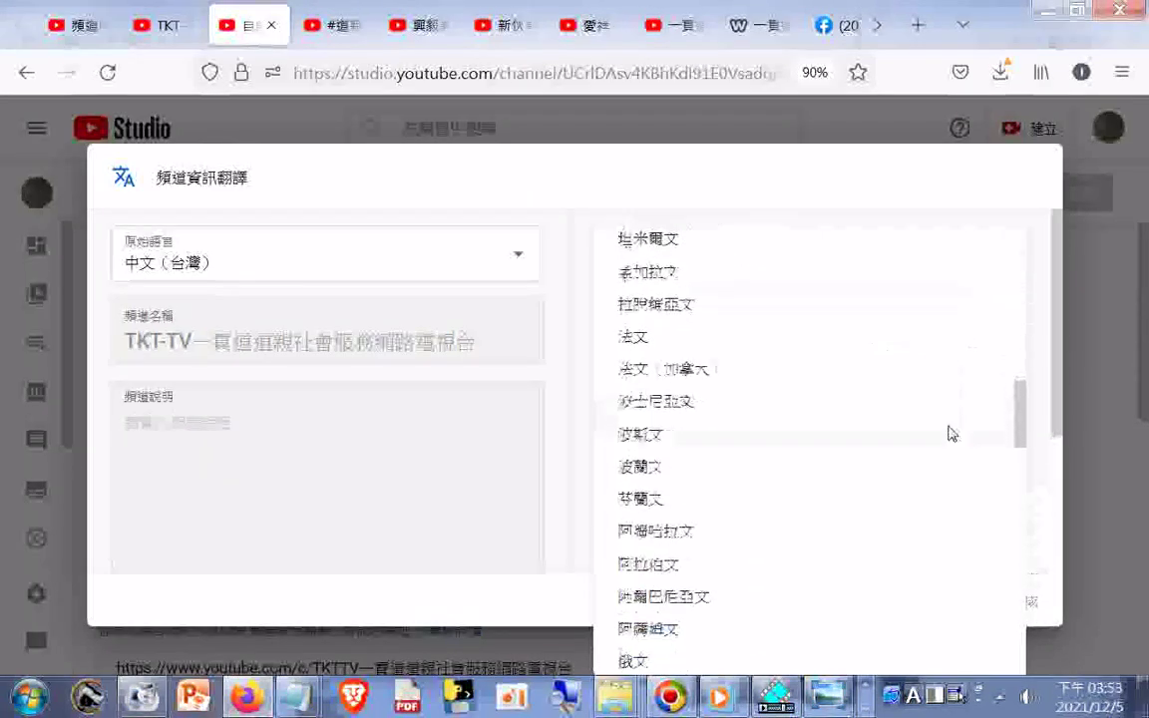
{"action": "scroll", "coordinate": [953, 433], "scroll_direction": "down", "scroll_amount": 3}
{"action": "scroll", "coordinate": [950, 432], "scroll_direction": "down", "scroll_amount": 4}
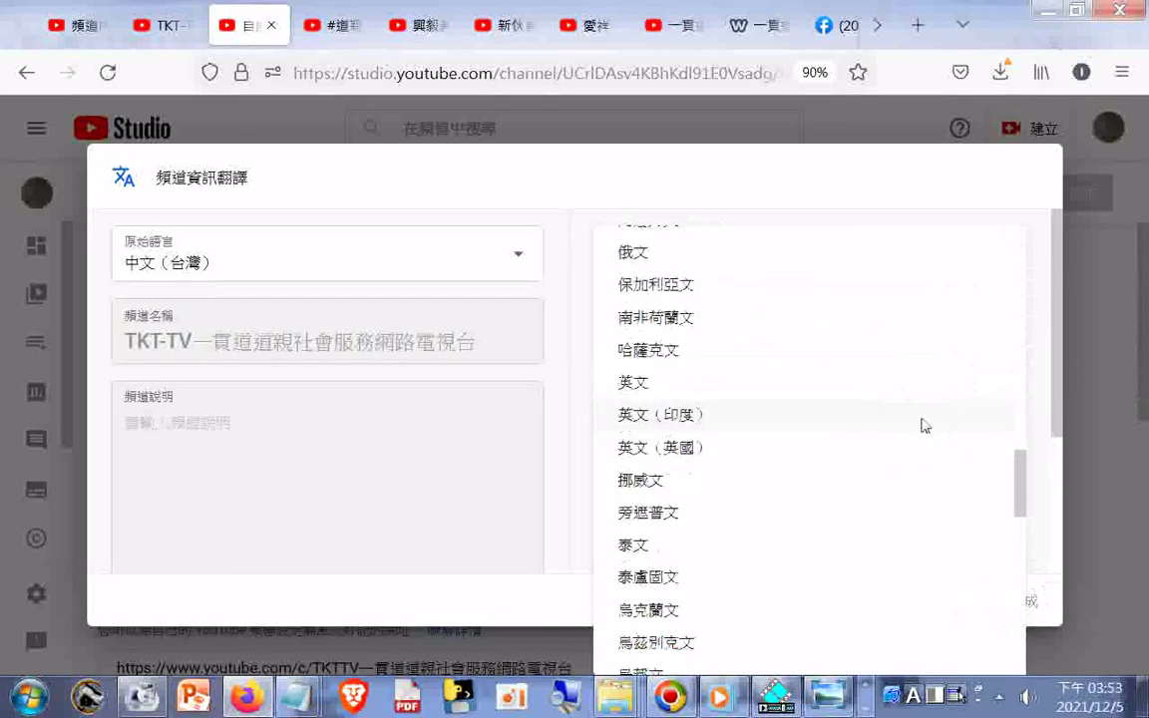
{"action": "left_click", "coordinate": [988, 450]}
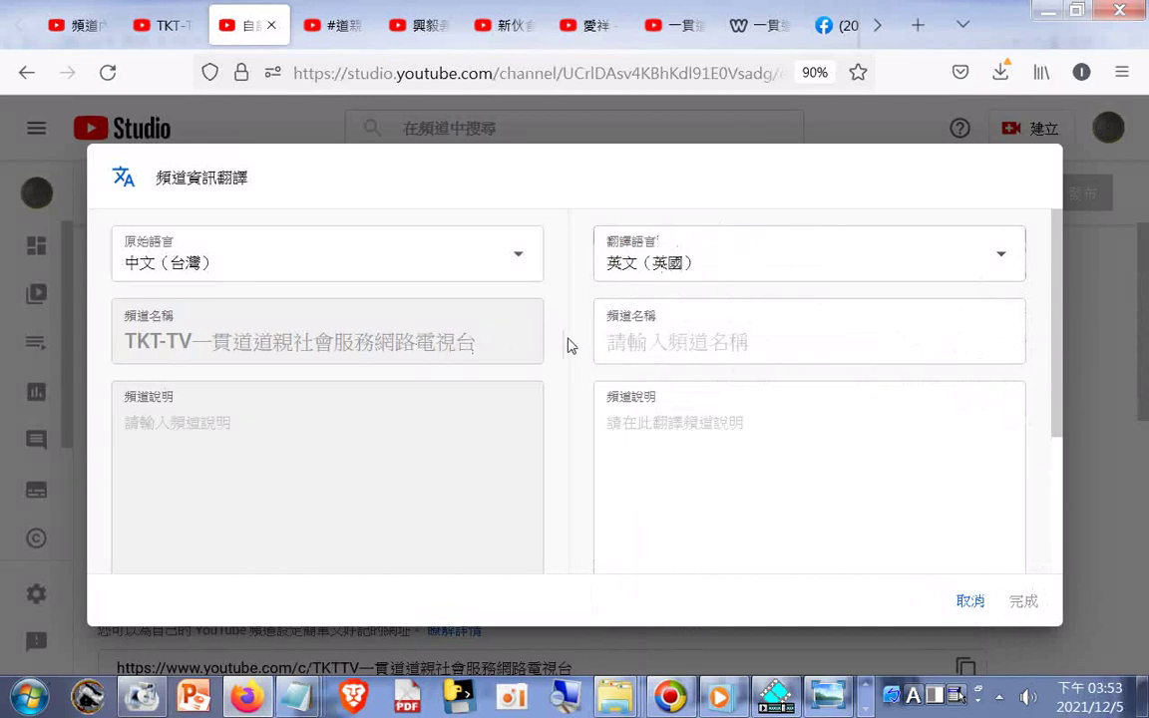
- Enter TKT-TV as the translated channel name for 英文（英國）
{"action": "left_click", "coordinate": [672, 357]}
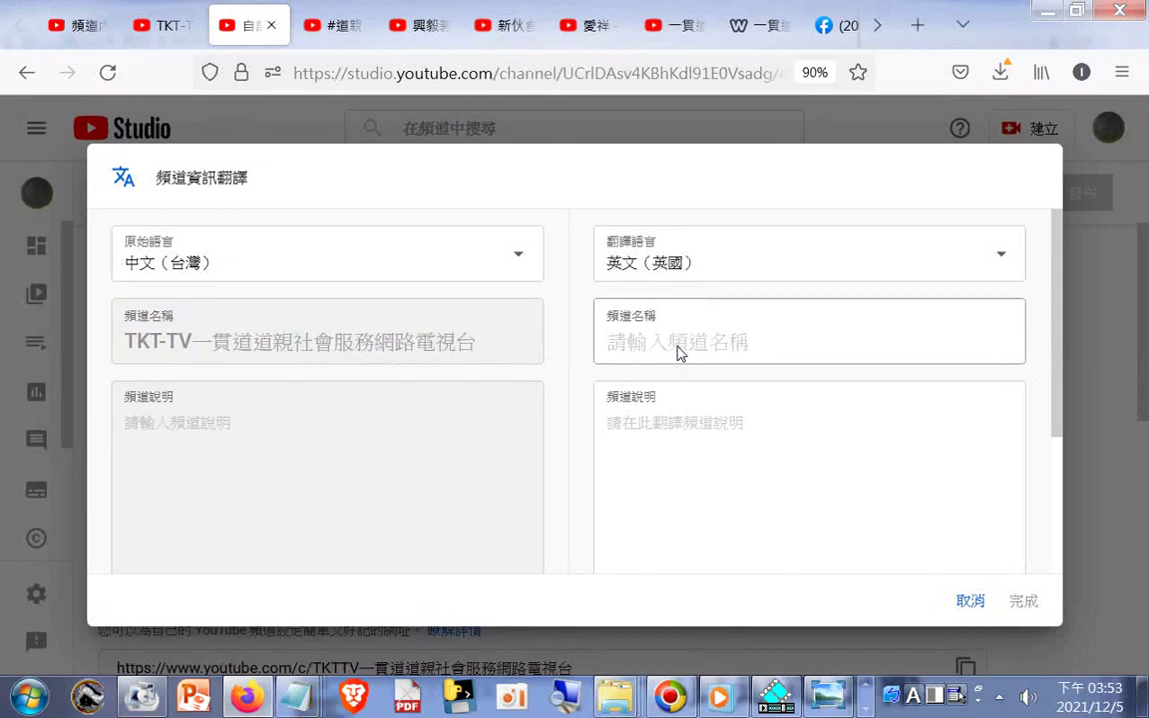
{"action": "left_click", "coordinate": [678, 353]}
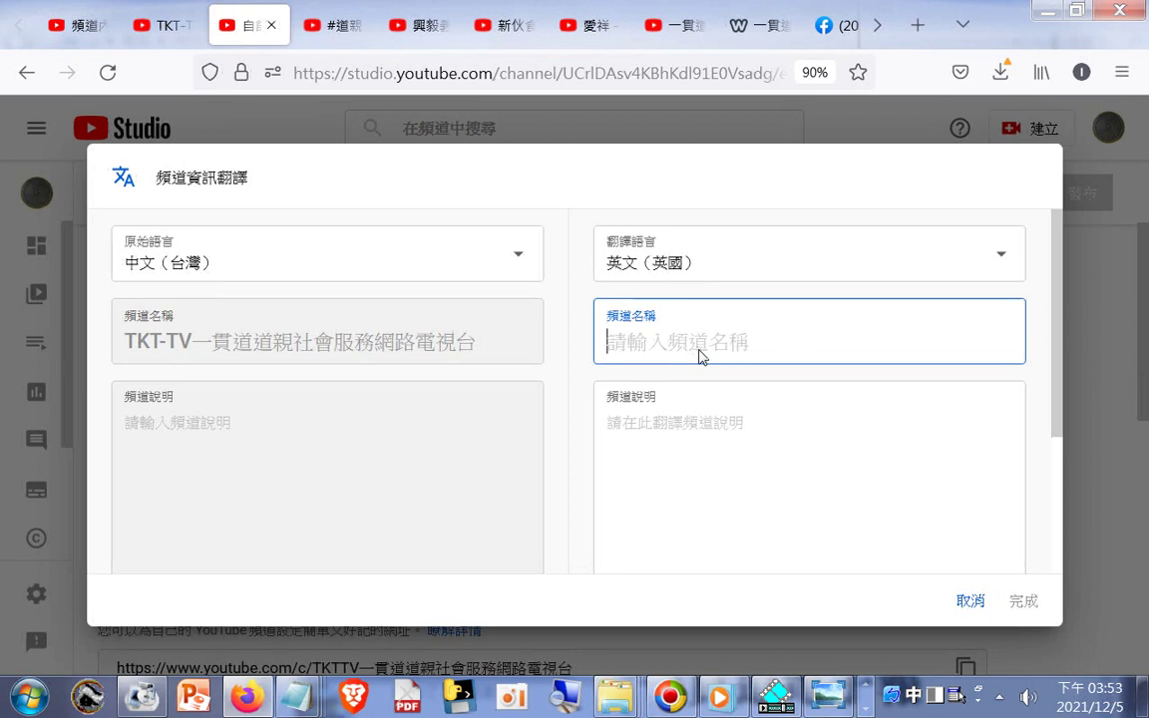
{"action": "type", "text": "T"}
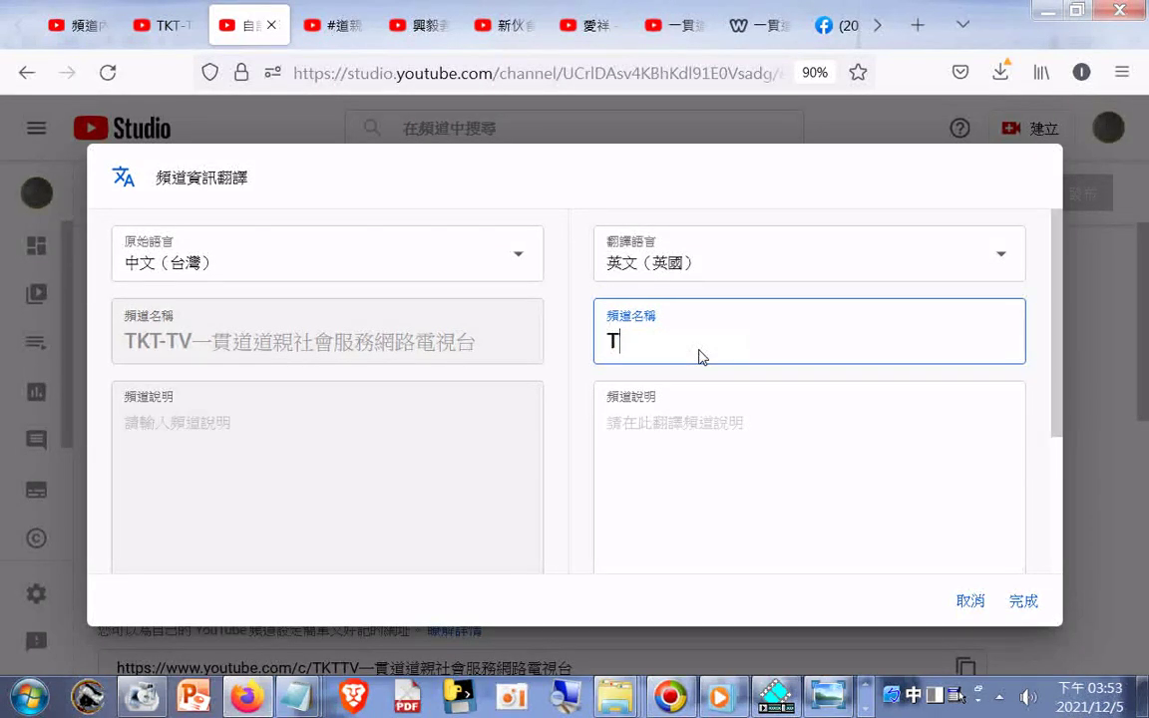
{"action": "type", "text": "Vㄜㄔ"}
{"action": "key", "text": "BackSpace"}
{"action": "key", "text": "BackSpace"}
{"action": "key", "text": "BackSpace"}
{"action": "type", "text": "KT"}
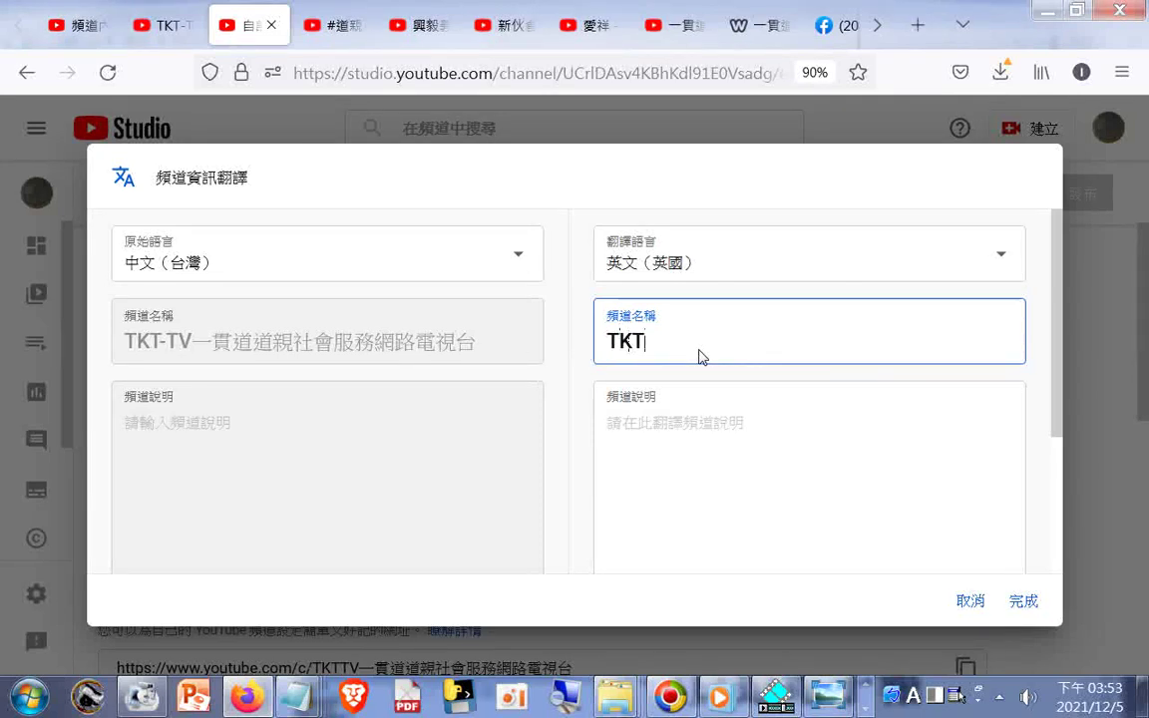
{"action": "type", "text": "-TV"}
- Append (daomembers TV) to the translated channel name so that it reads TKT-TV(daomembers TV)
{"action": "type", "text": "("}
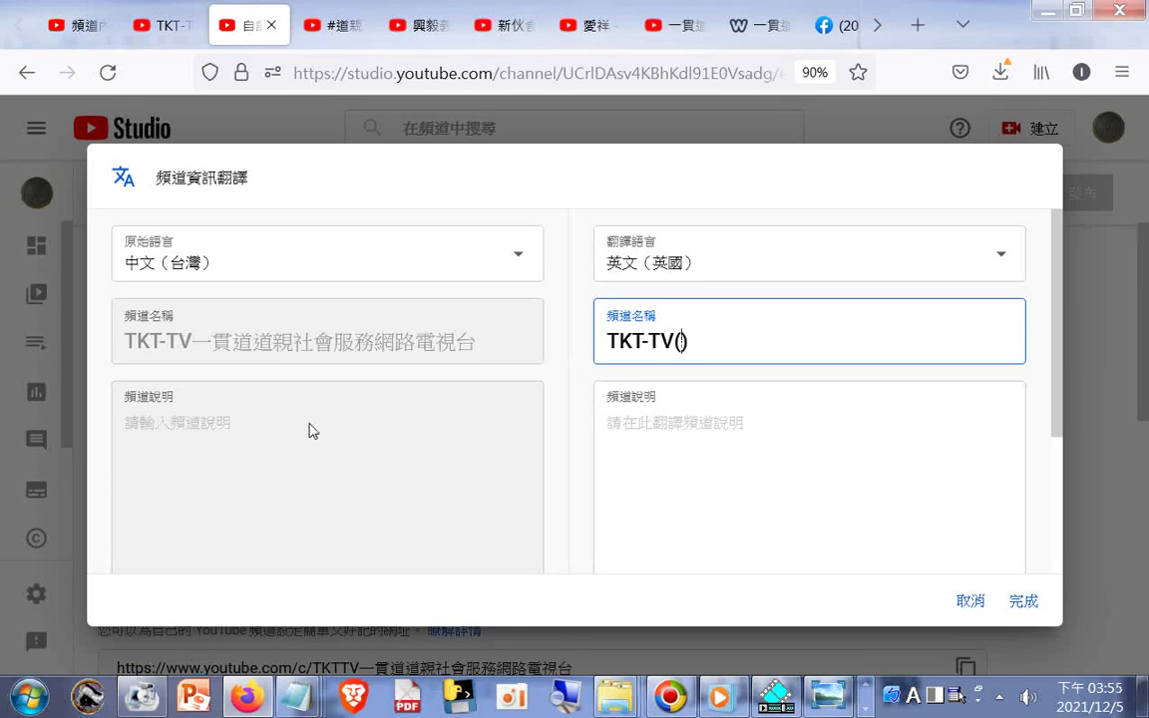
{"action": "type", "text": "daomem"}
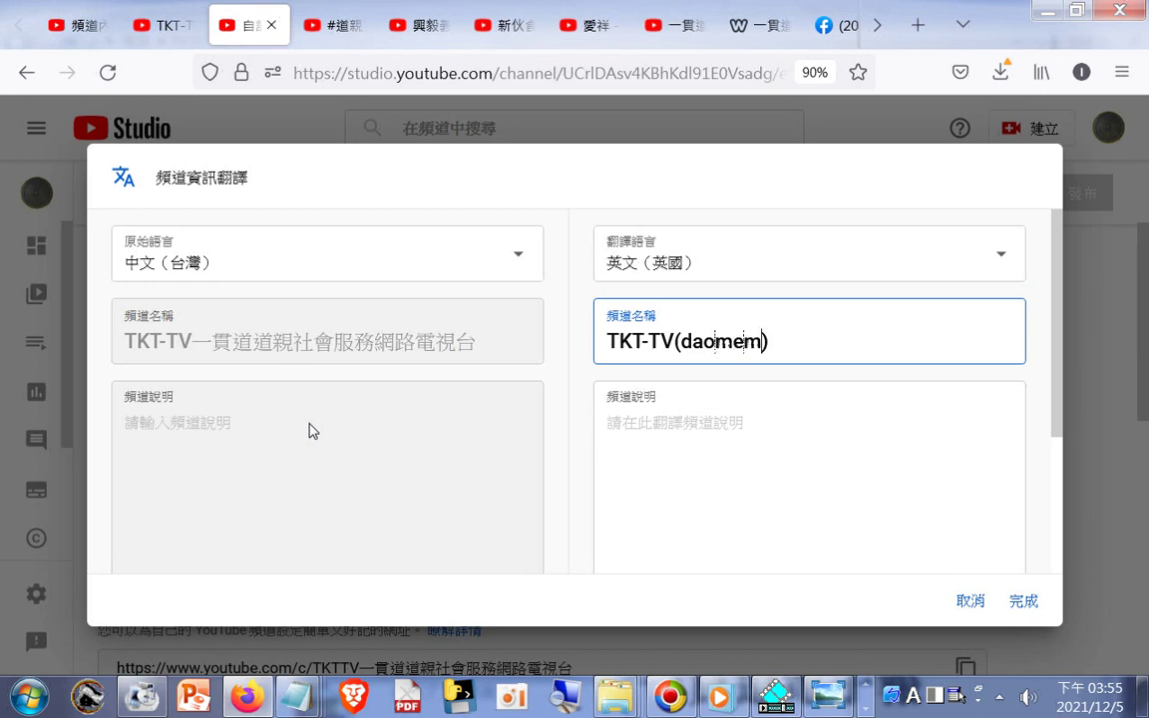
{"action": "type", "text": "bers"}
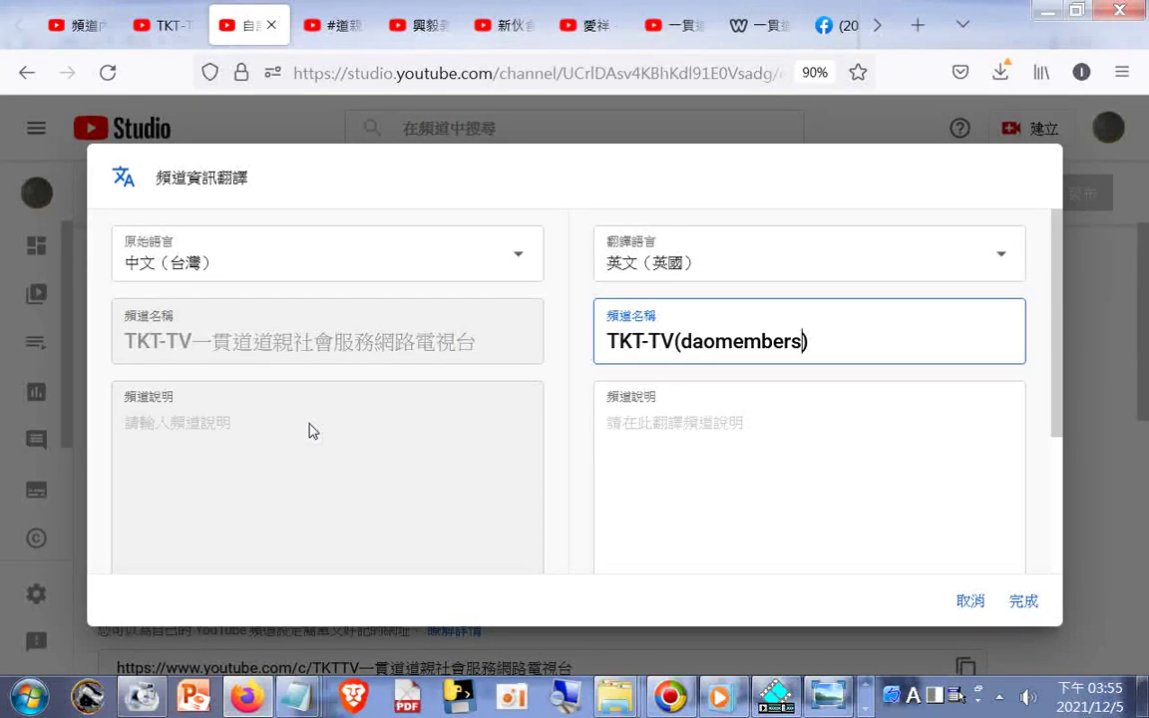
{"action": "type", "text": ";"}
{"action": "key", "text": "BackSpace"}
{"action": "type", "text": ";"}
{"action": "type", "text": "TV"}
{"action": "left_click", "coordinate": [424, 421]}
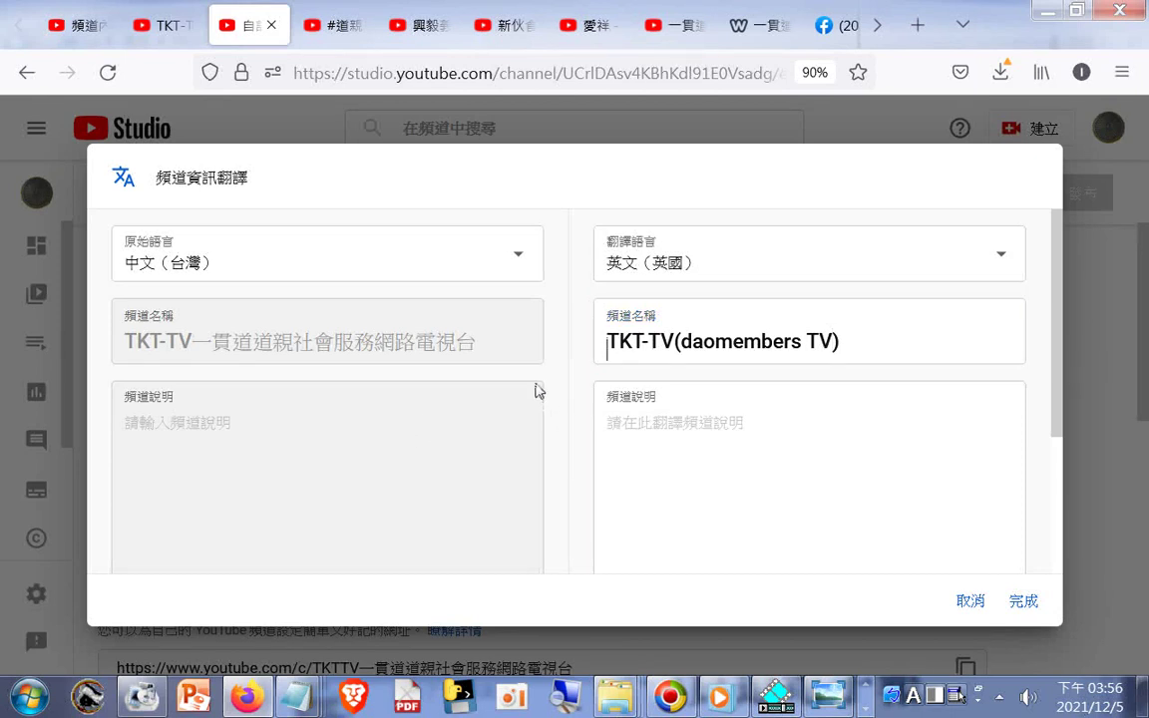
- Save the 英文（英國） translation and start another channel information translation with 日文 as the translation language
{"action": "left_click", "coordinate": [1027, 604]}
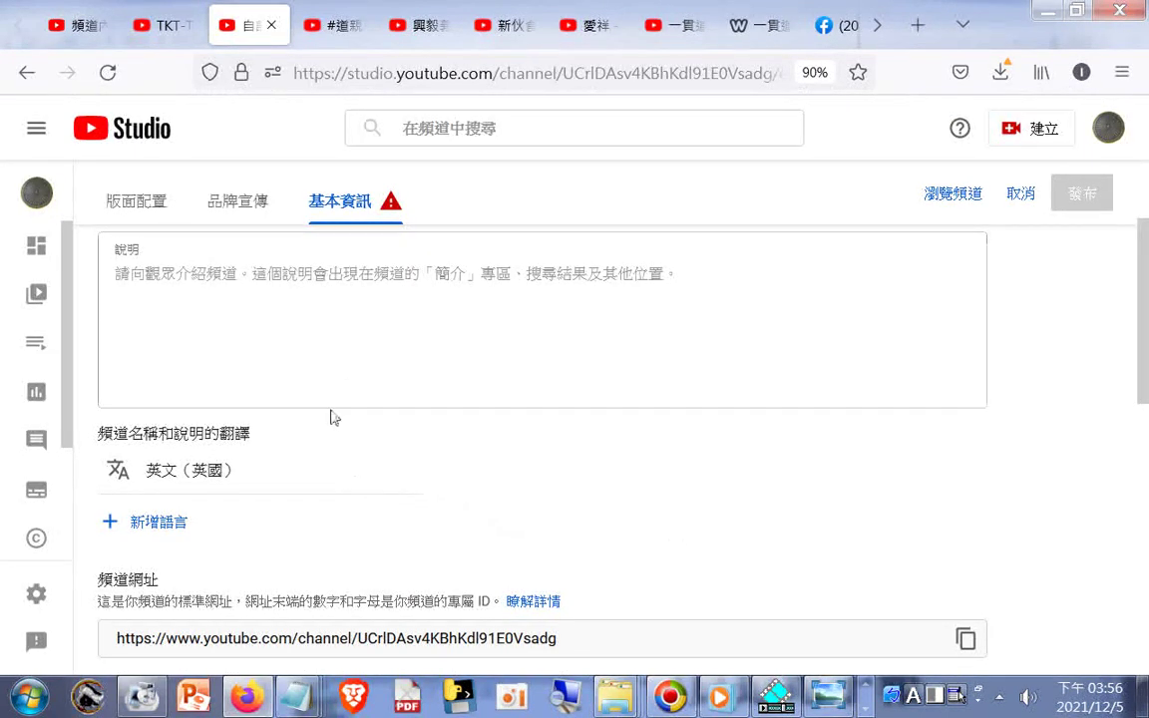
{"action": "scroll", "coordinate": [339, 423], "scroll_direction": "down", "scroll_amount": 2}
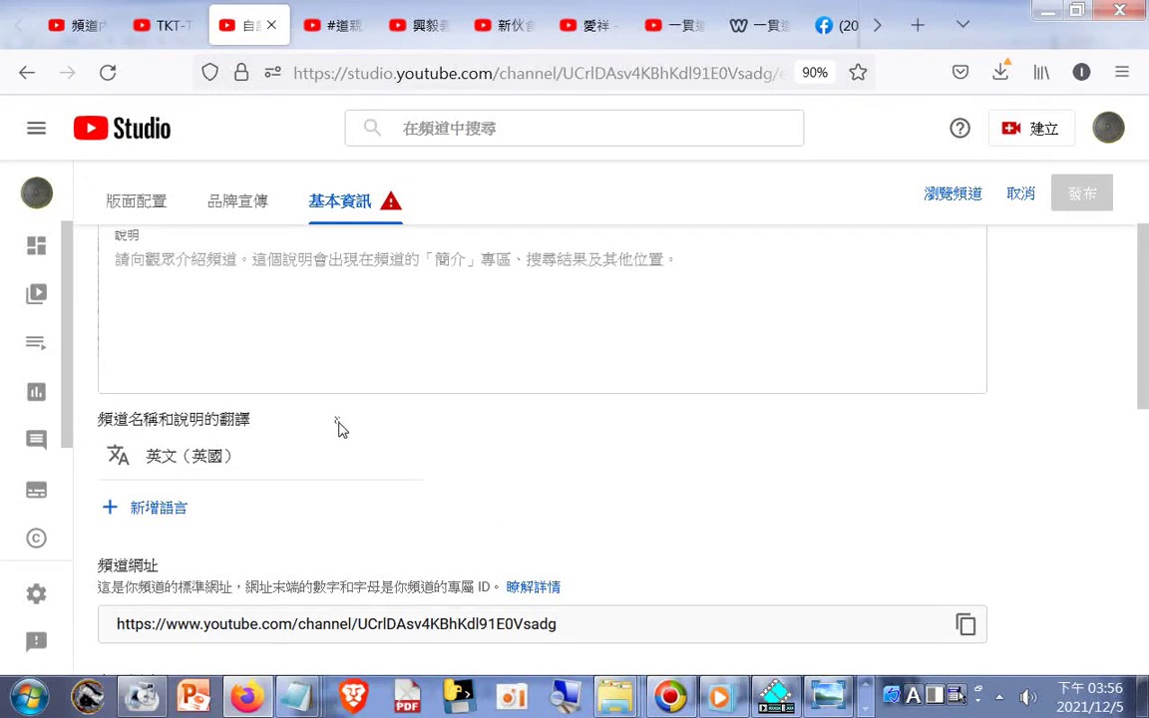
{"action": "left_click", "coordinate": [163, 454]}
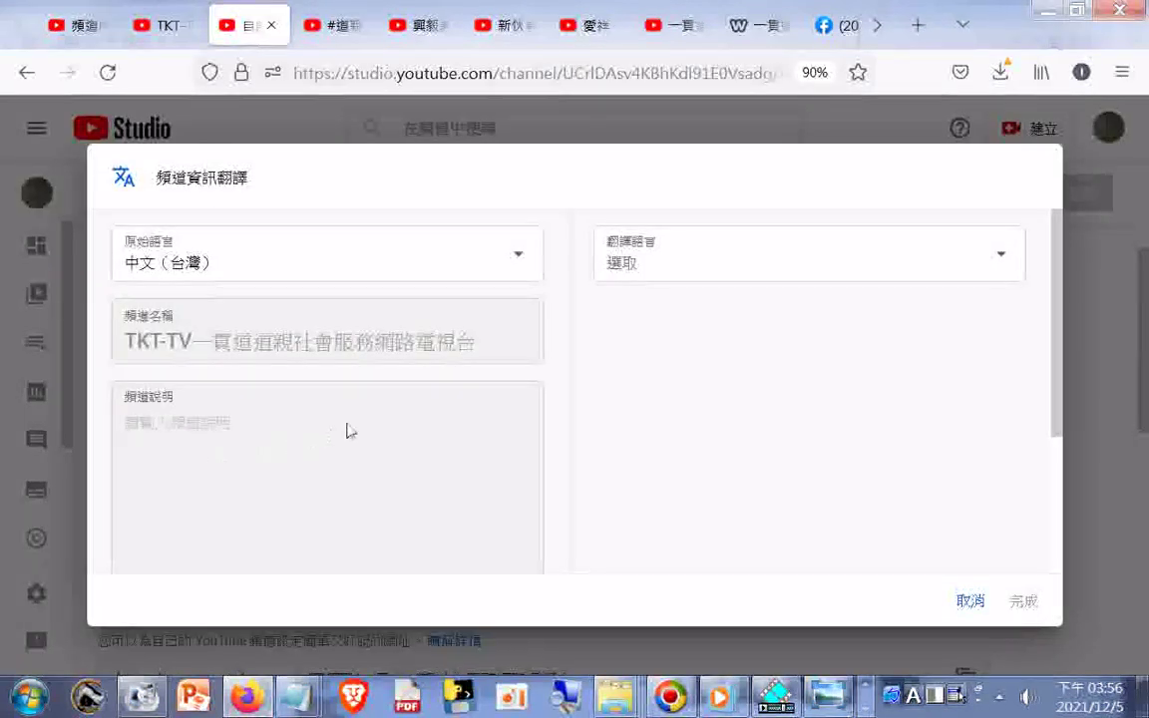
{"action": "left_click", "coordinate": [1003, 253]}
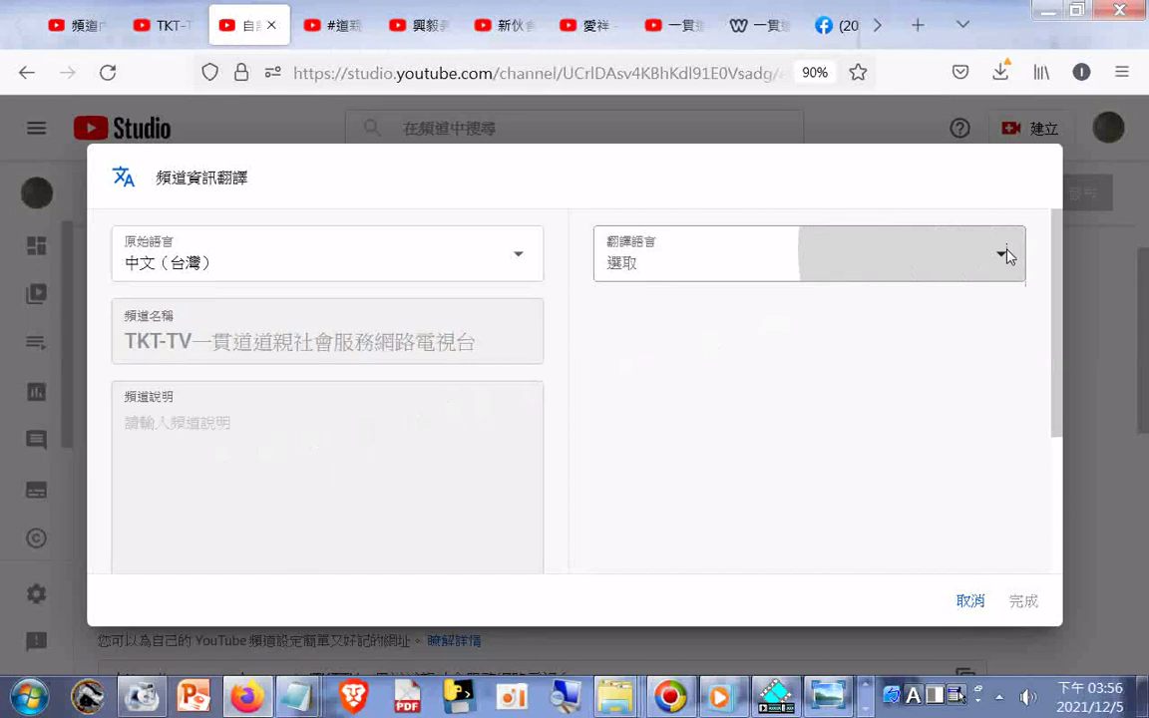
{"action": "scroll", "coordinate": [928, 389], "scroll_direction": "down", "scroll_amount": 2}
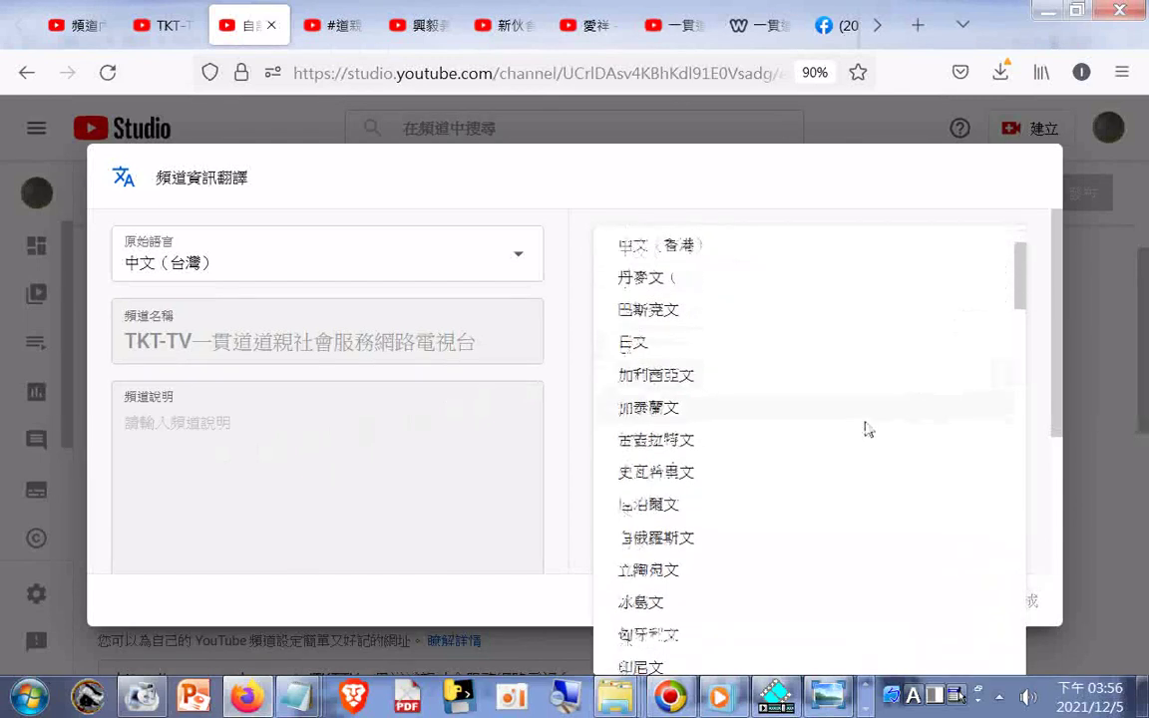
{"action": "left_click", "coordinate": [653, 347]}
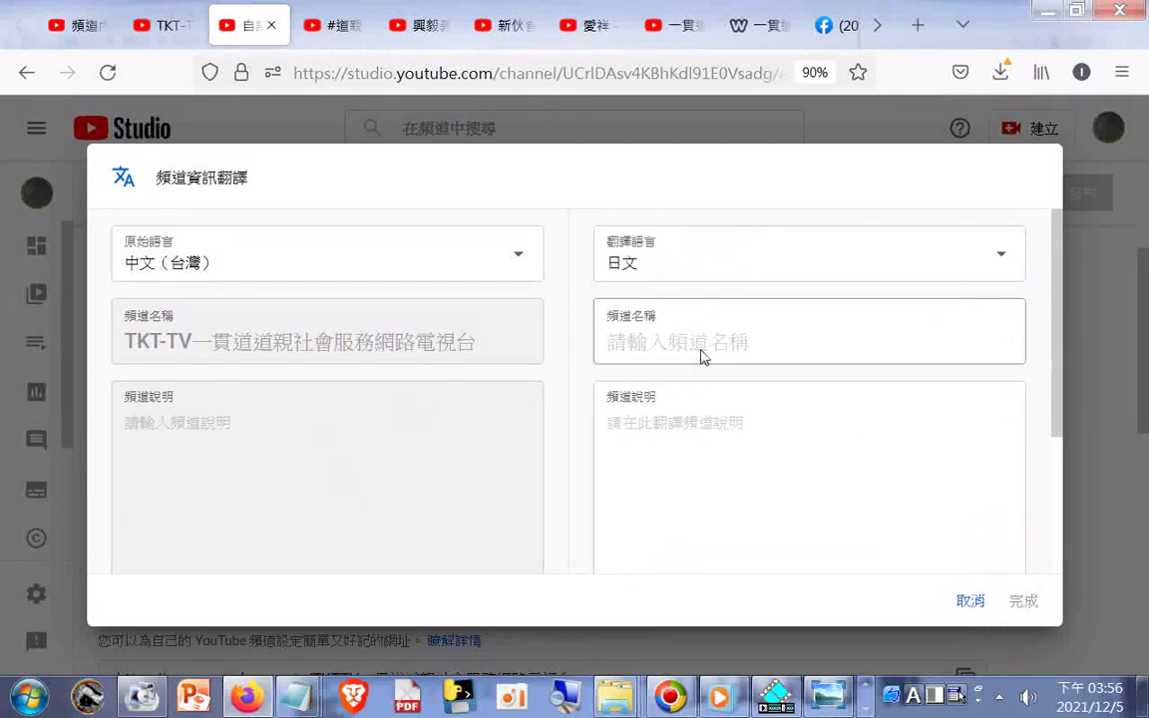
- Enter TKT-TV as the translated channel name for 日文 and save the translation
{"action": "left_click", "coordinate": [704, 356]}
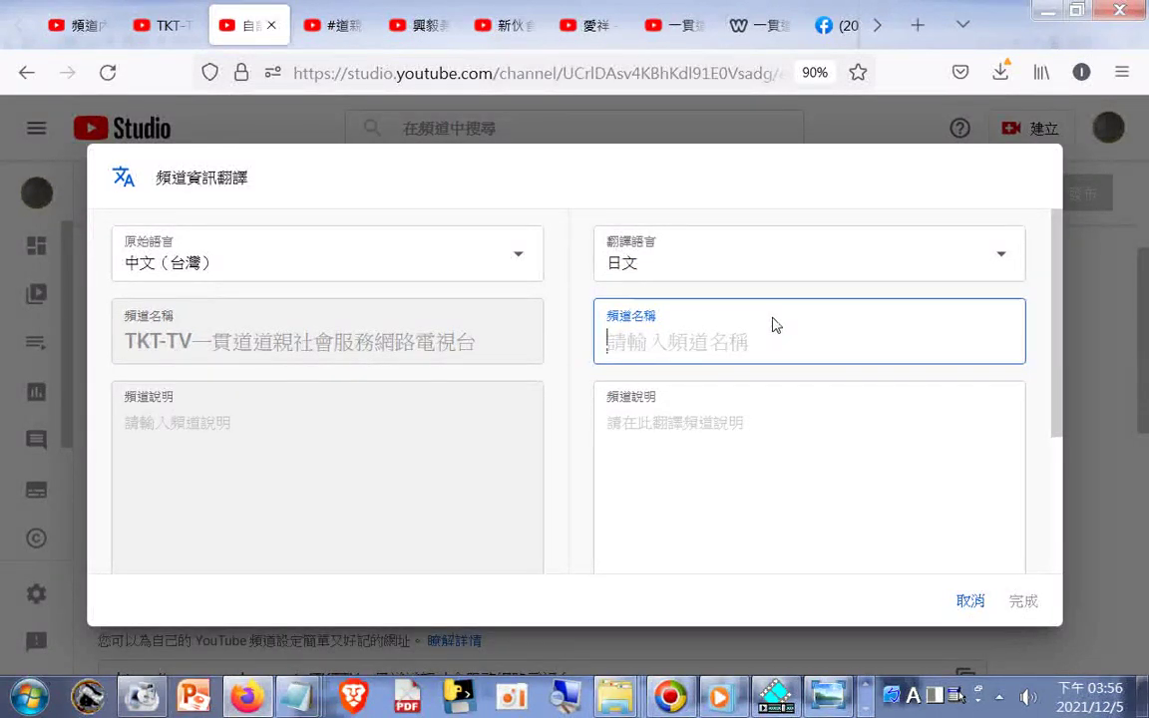
{"action": "type", "text": "TKT"}
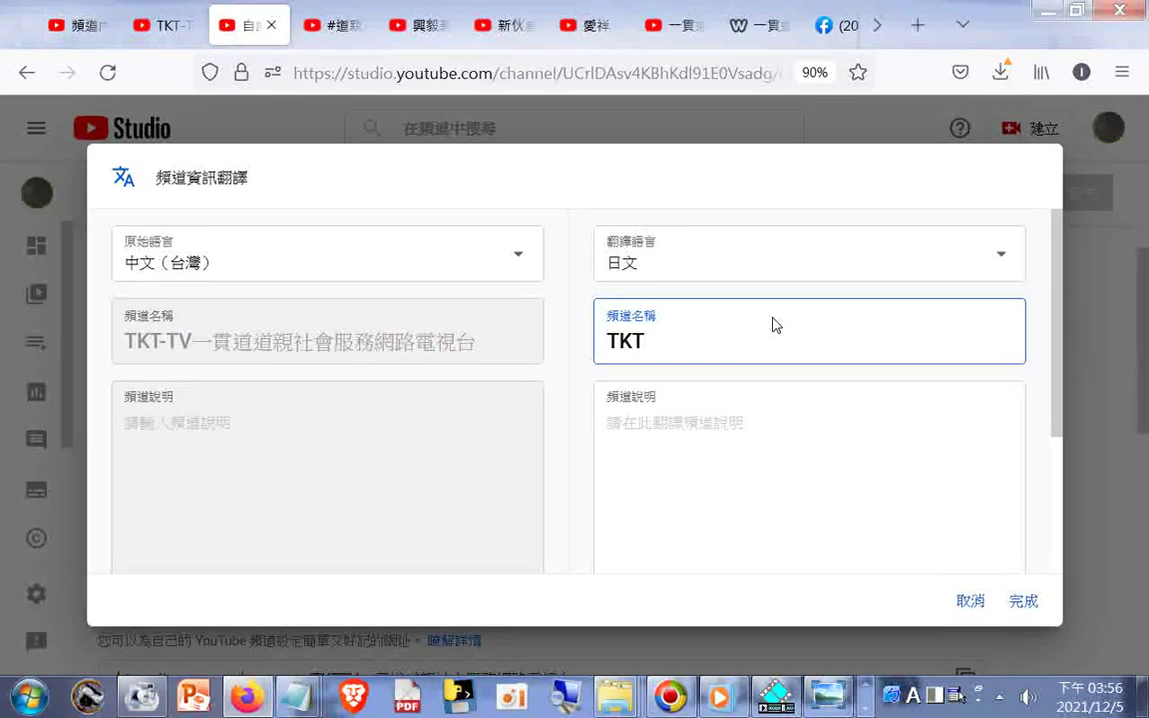
{"action": "type", "text": "-"}
{"action": "key", "text": "BackSpace"}
{"action": "key", "text": "BackSpace"}
{"action": "type", "text": "TV"}
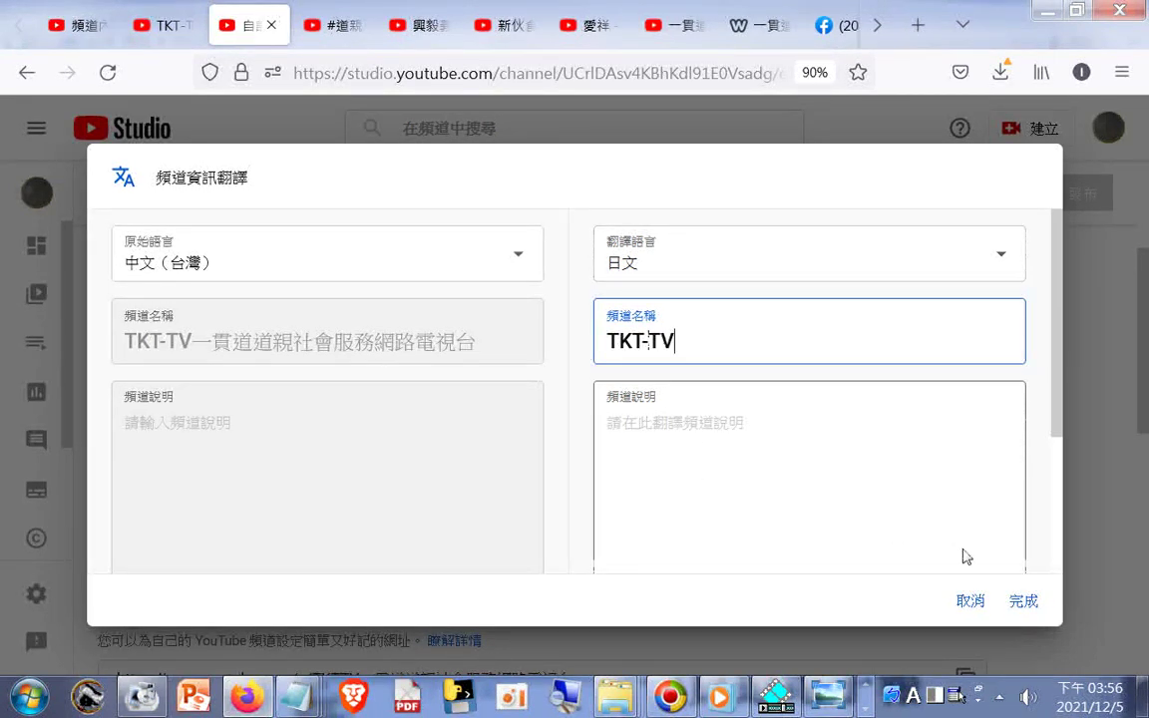
{"action": "left_click", "coordinate": [1023, 602]}
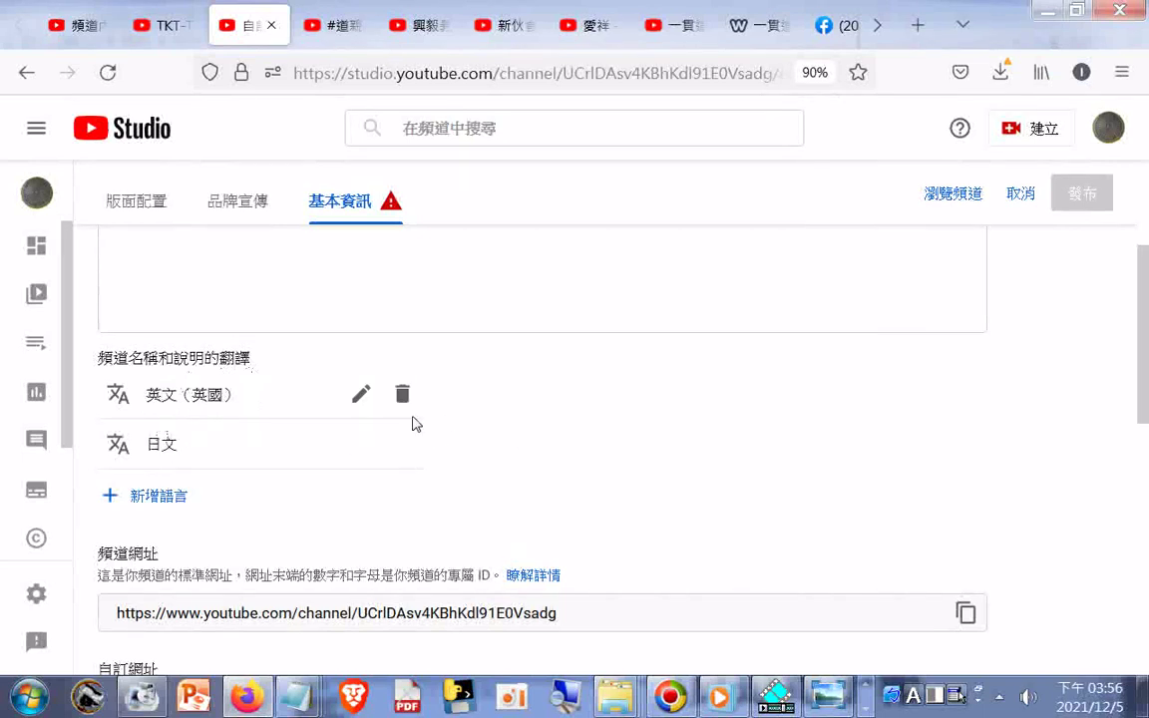
- Start another channel information translation with 泰文 as the translation language
{"action": "left_click", "coordinate": [142, 499]}
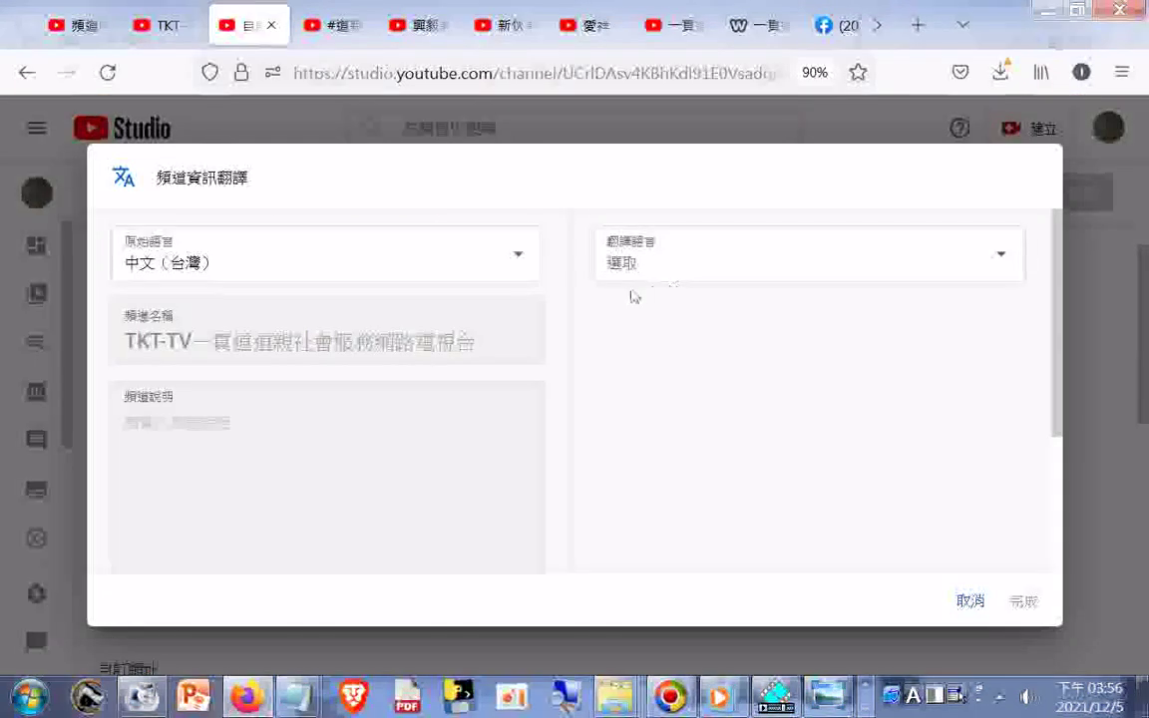
{"action": "left_click", "coordinate": [1004, 256]}
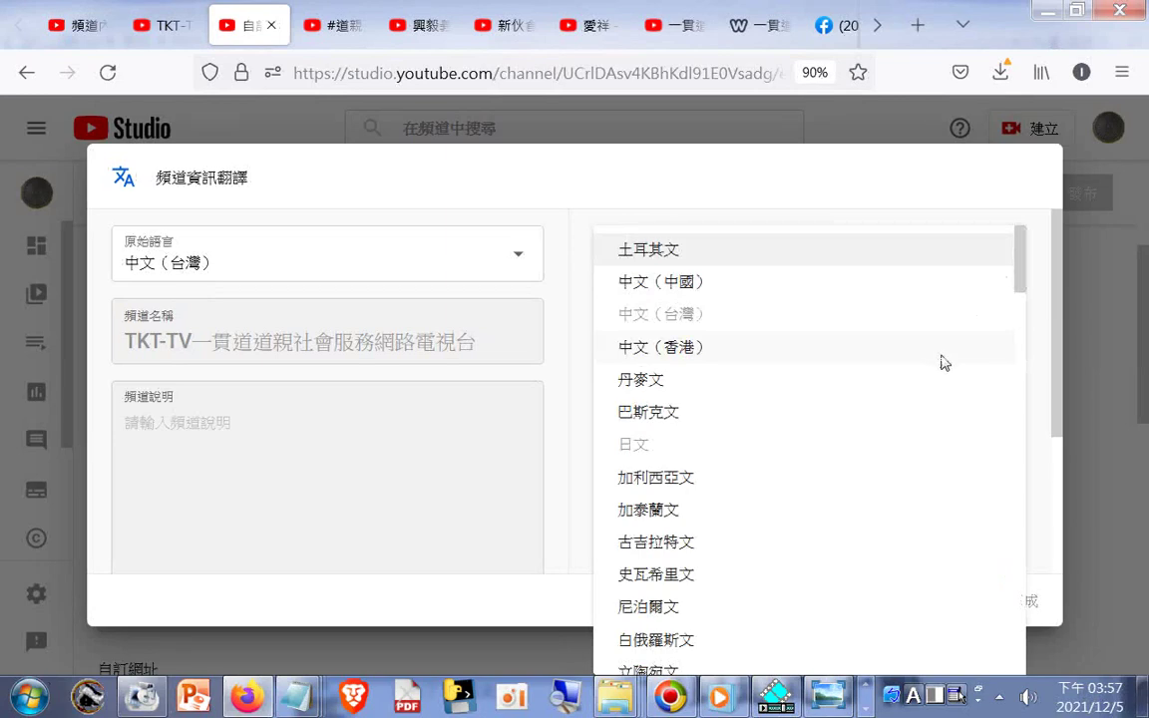
{"action": "scroll", "coordinate": [944, 362], "scroll_direction": "down", "scroll_amount": 5}
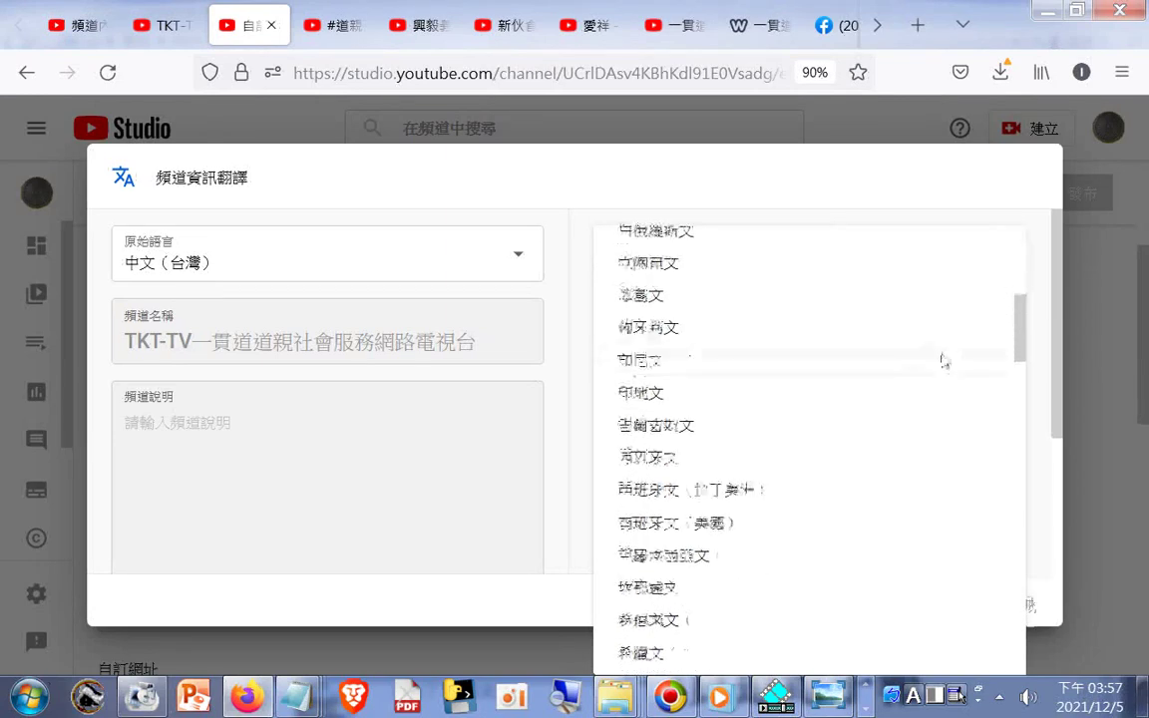
{"action": "scroll", "coordinate": [944, 354], "scroll_direction": "down", "scroll_amount": 5}
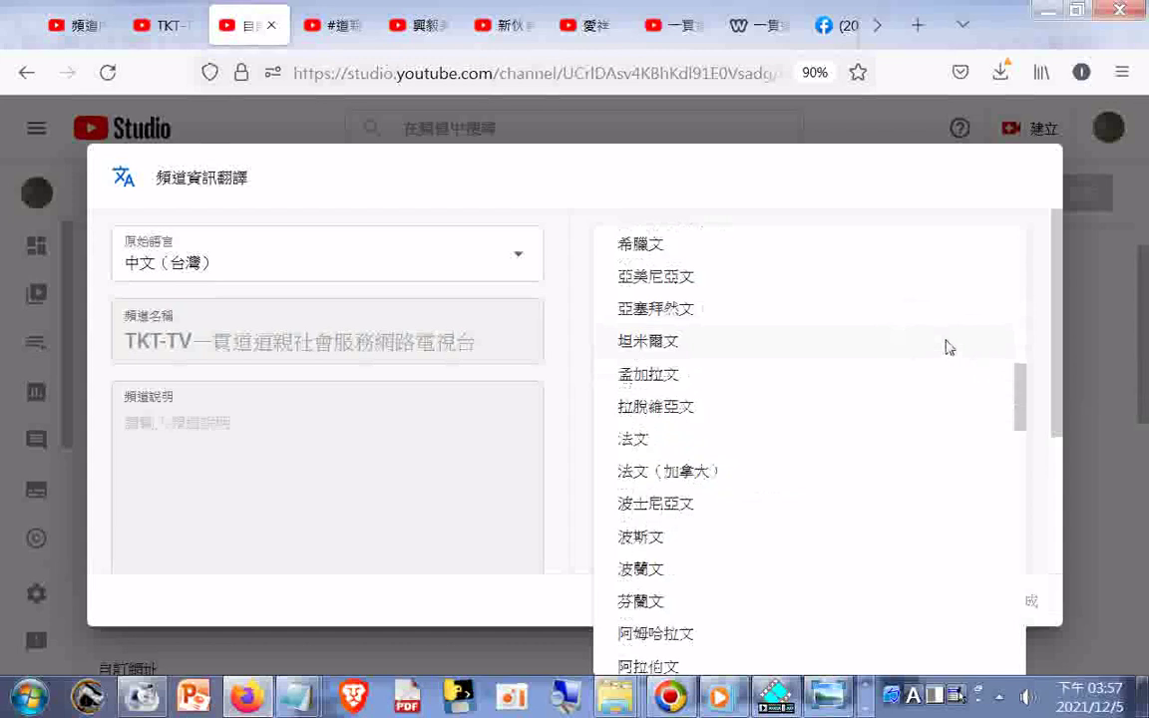
{"action": "scroll", "coordinate": [948, 347], "scroll_direction": "down", "scroll_amount": 5}
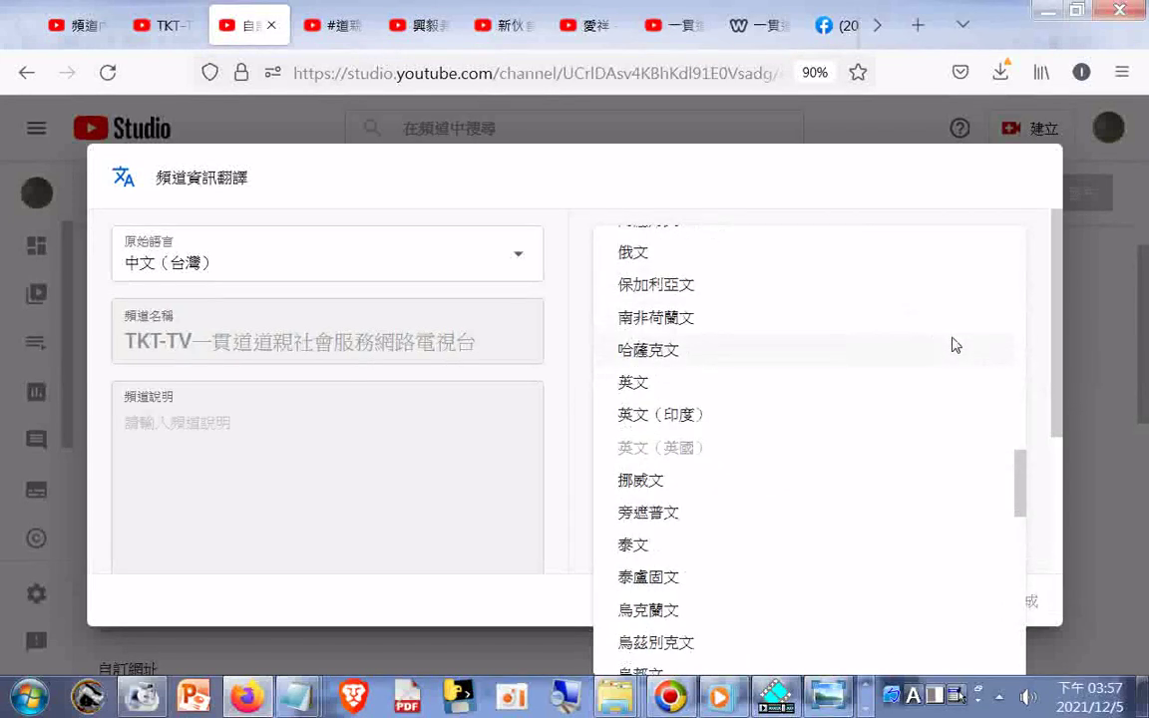
{"action": "scroll", "coordinate": [954, 345], "scroll_direction": "down", "scroll_amount": 3}
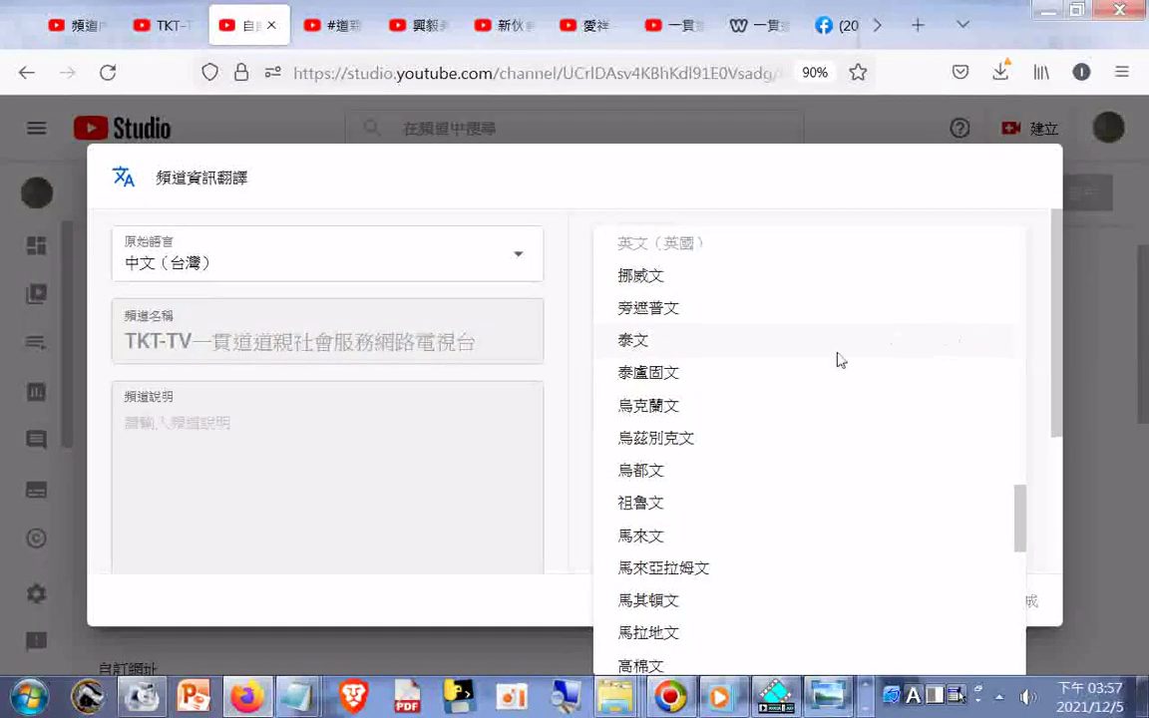
{"action": "left_click", "coordinate": [692, 343]}
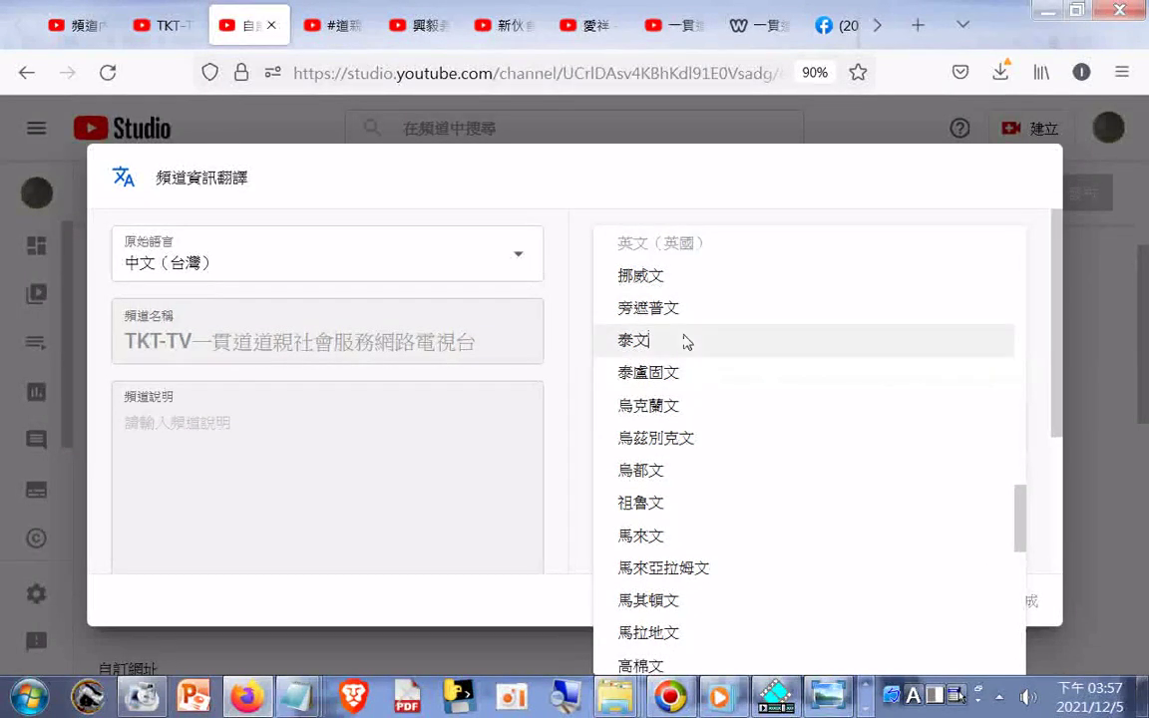
{"action": "left_click", "coordinate": [693, 350]}
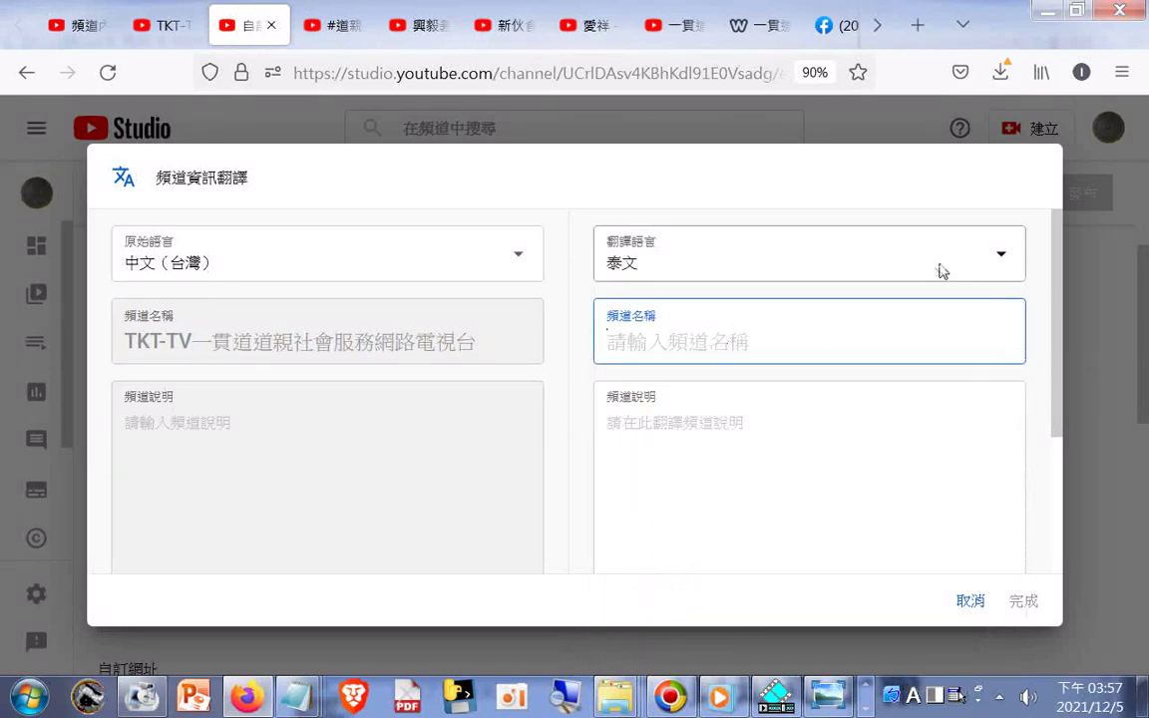
{"action": "type", "text": "t"}
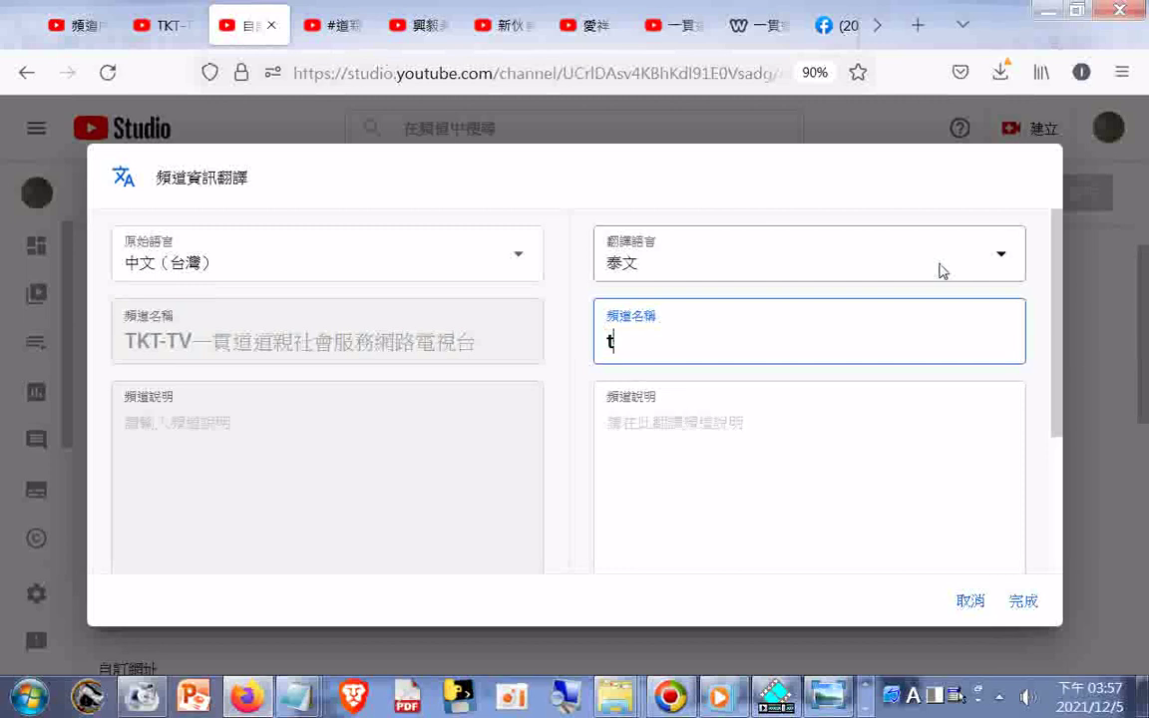
{"action": "type", "text": "kttv"}
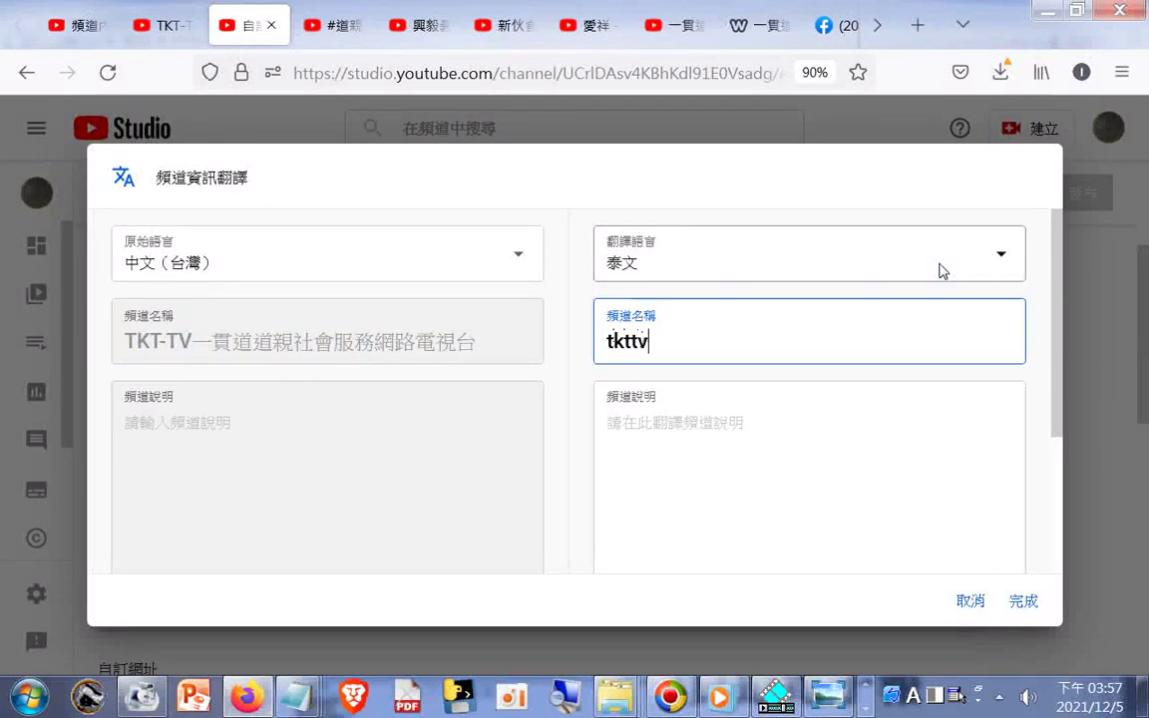
{"action": "key", "text": "BackSpace"}
{"action": "key", "text": "BackSpace"}
{"action": "key", "text": "BackSpace"}
{"action": "key", "text": "BackSpace"}
{"action": "key", "text": "BackSpace"}
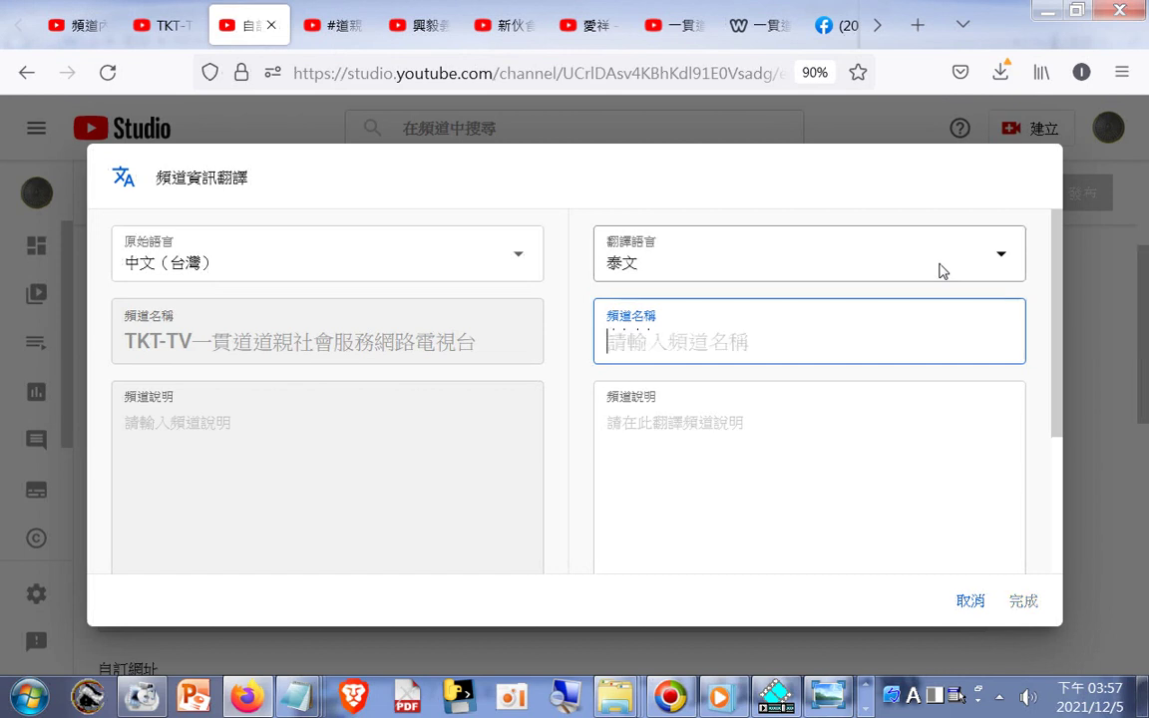
- Enter TKT-TV in capitals as the translated channel name for 泰文 and save the translation
{"action": "type", "text": "T"}
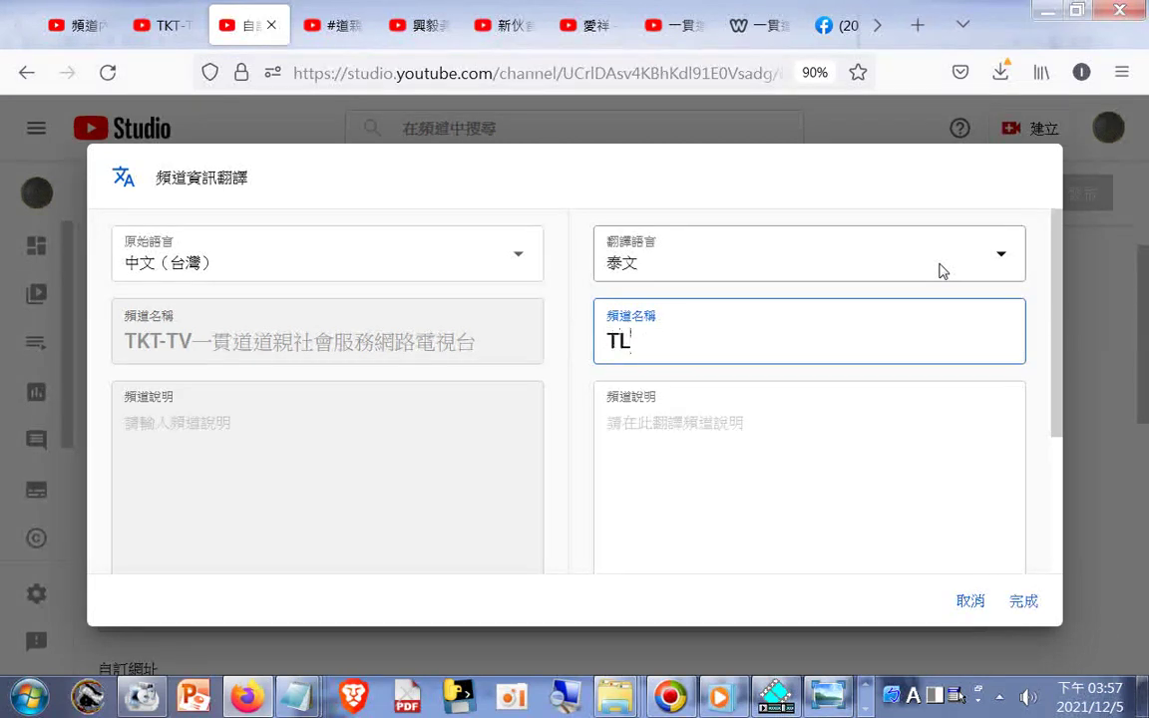
{"action": "key", "text": "BackSpace"}
{"action": "type", "text": "KT-TV"}
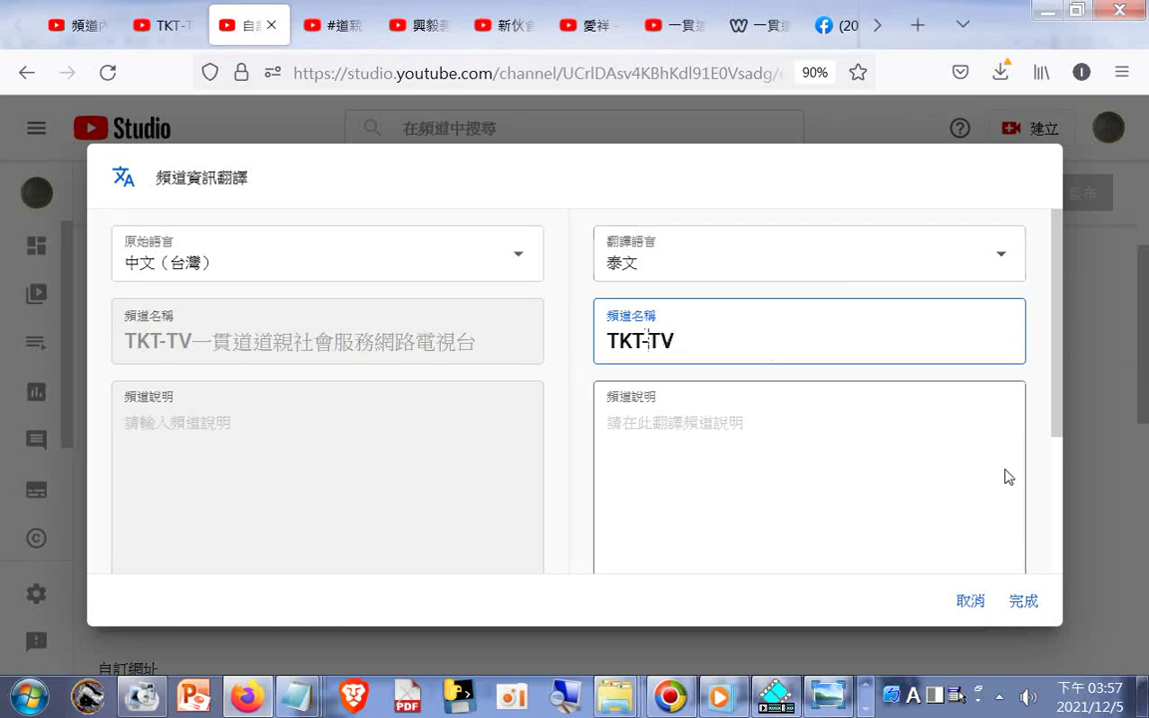
{"action": "left_click", "coordinate": [1023, 600]}
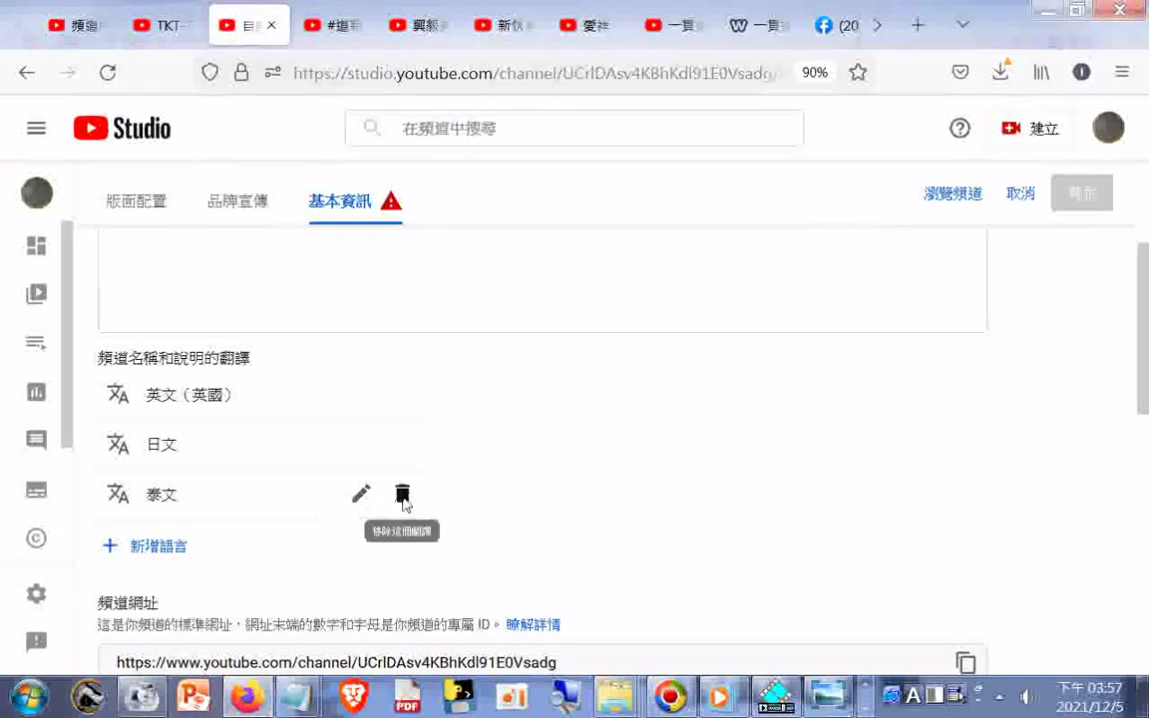
- Start another channel information translation with 越南文 as the translation language
{"action": "left_click", "coordinate": [172, 543]}
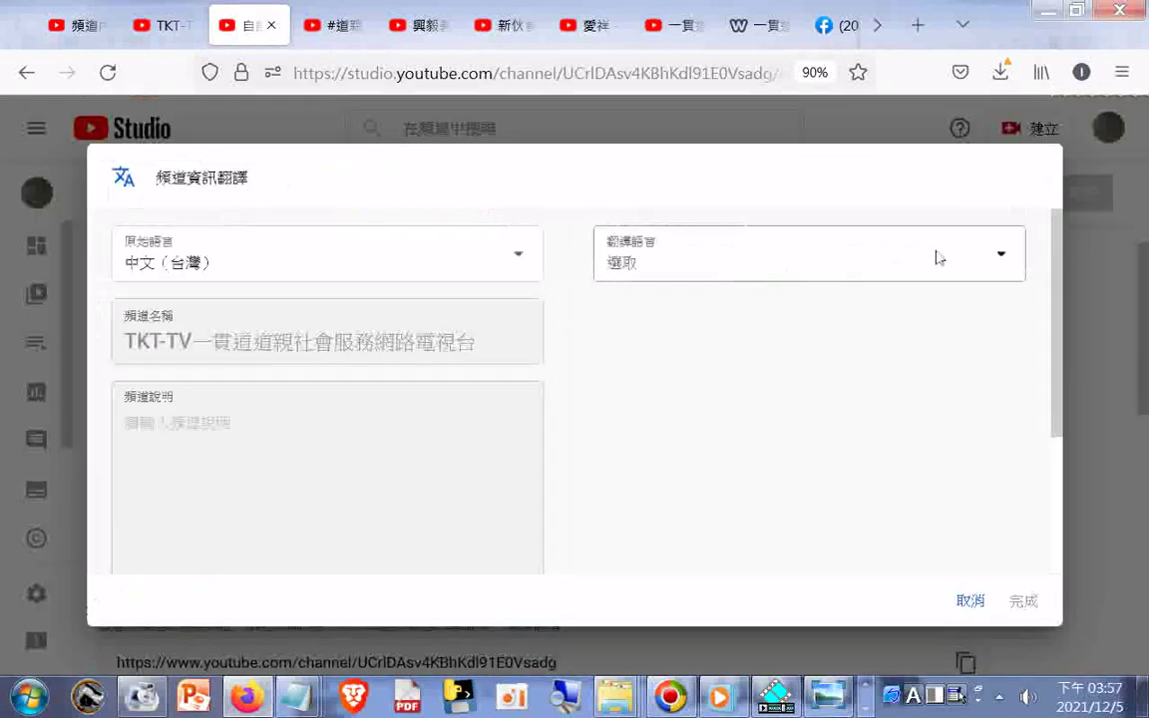
{"action": "left_click", "coordinate": [1003, 259]}
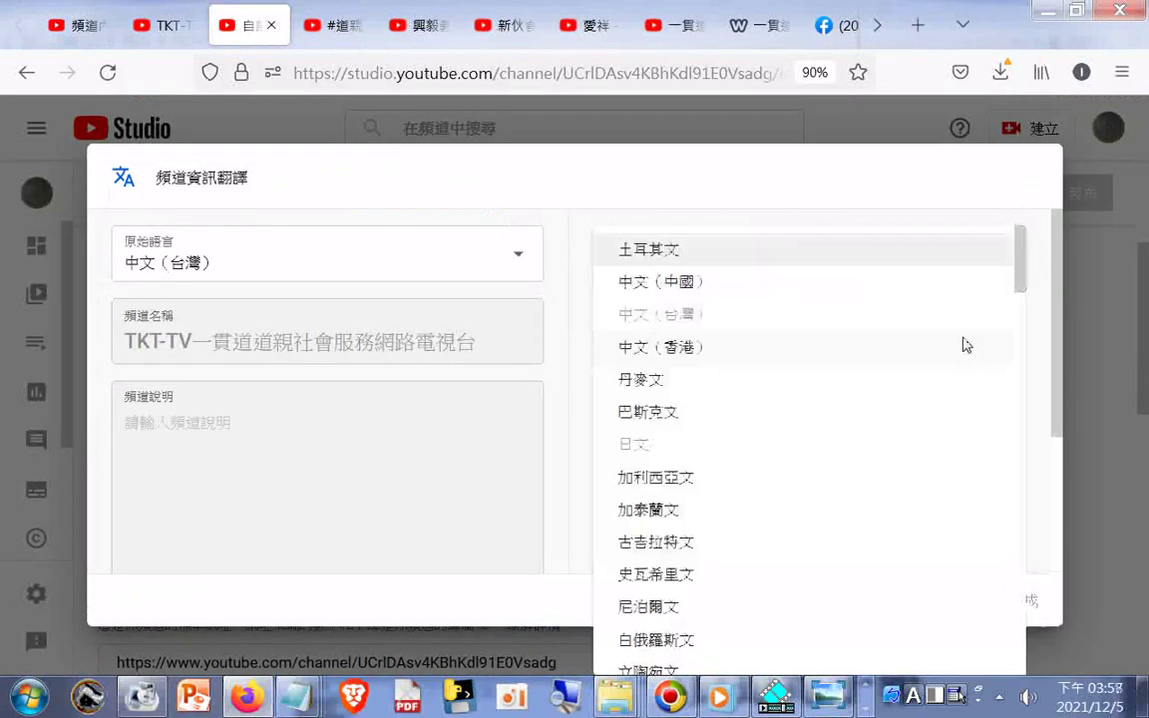
{"action": "left_click_drag", "start_coordinate": [1018, 289], "coordinate": [999, 543]}
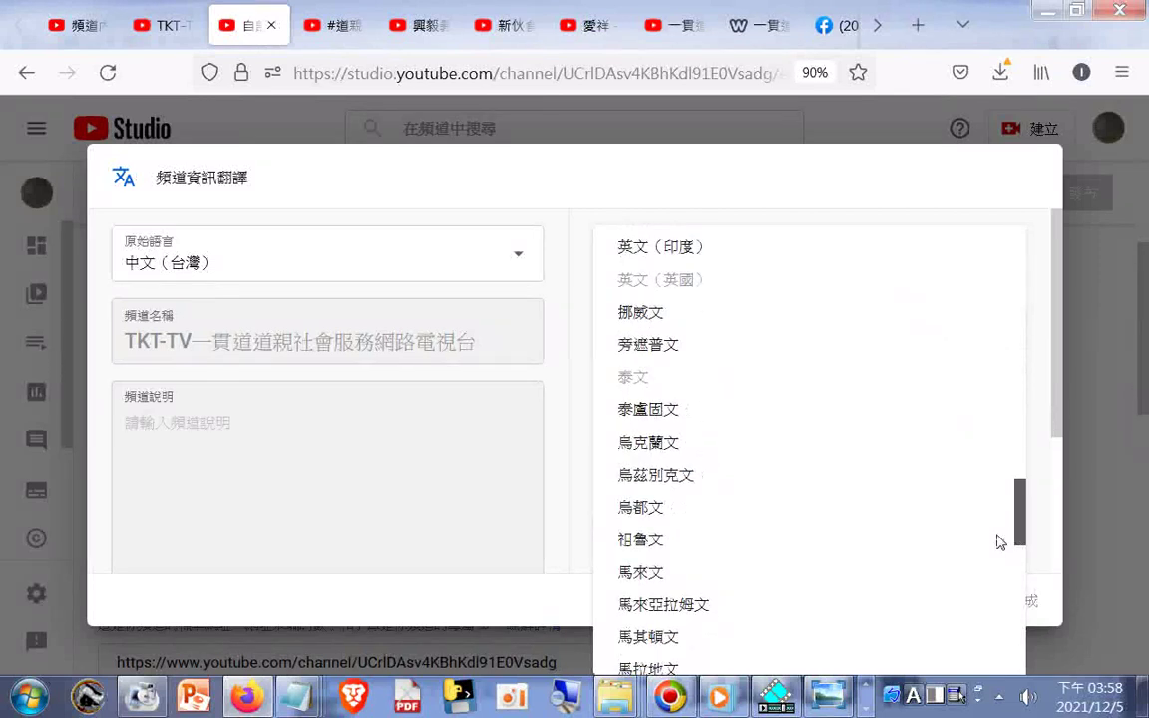
{"action": "left_click_drag", "start_coordinate": [999, 542], "coordinate": [1019, 654]}
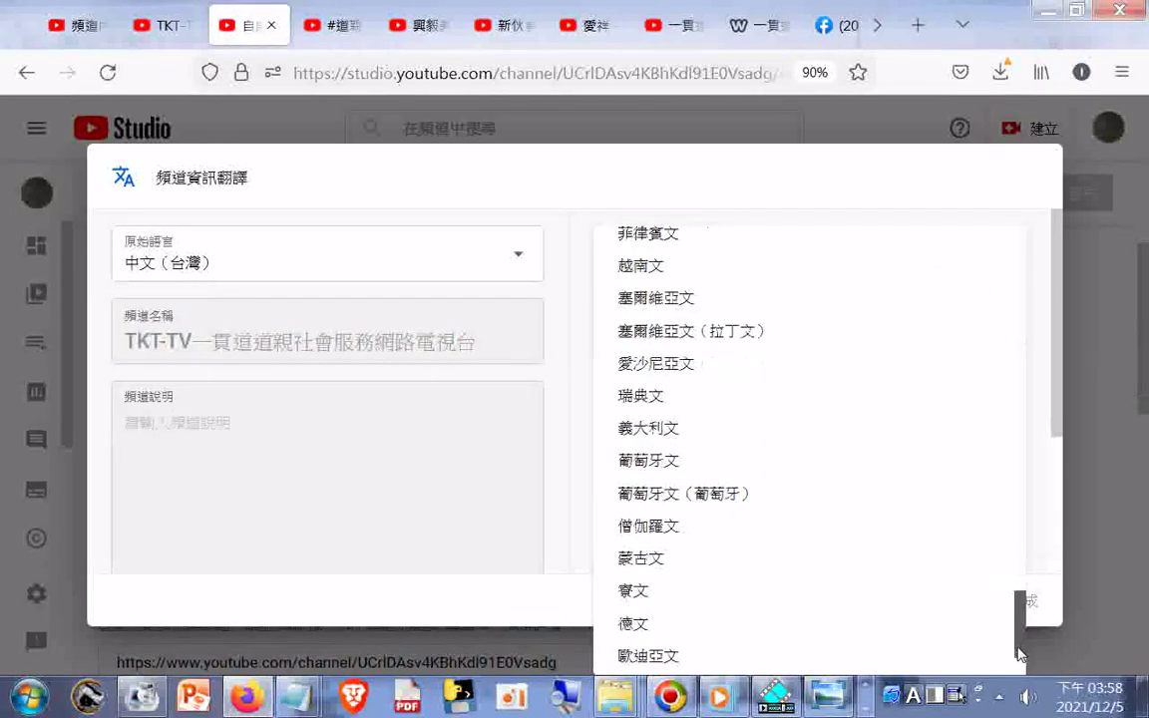
{"action": "left_click", "coordinate": [650, 267]}
- Enter TKT-TV as the translated channel name for 越南文 and save the translation
{"action": "left_click", "coordinate": [749, 350]}
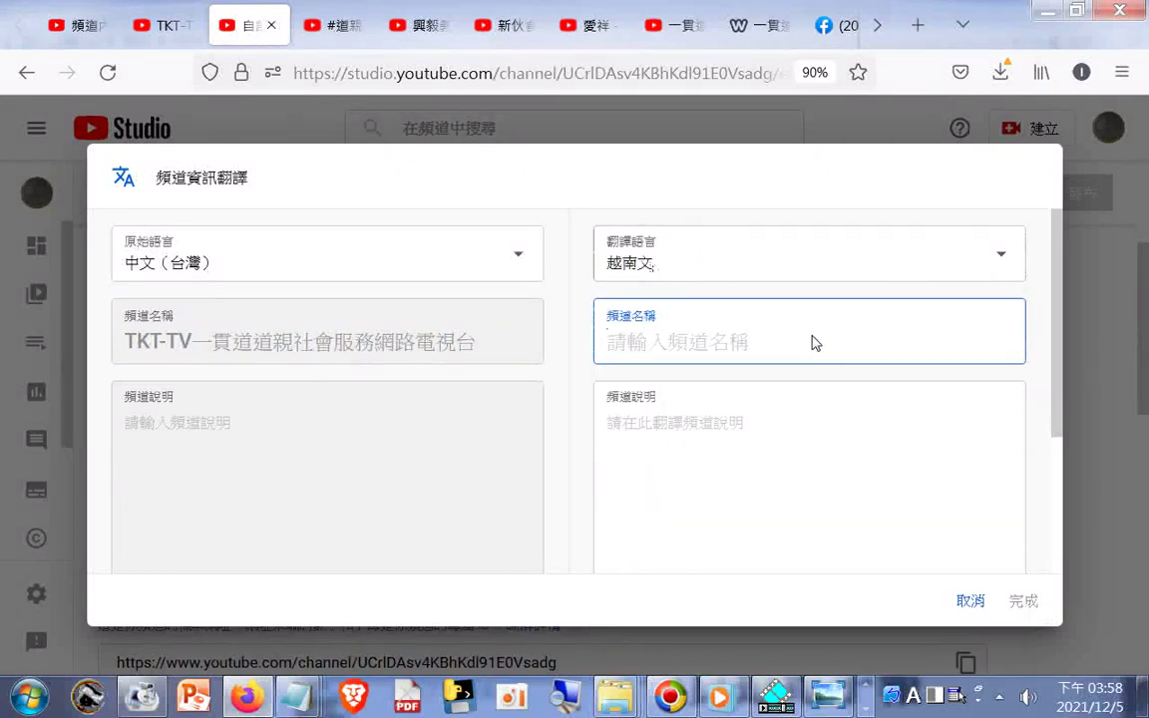
{"action": "type", "text": "TKT"}
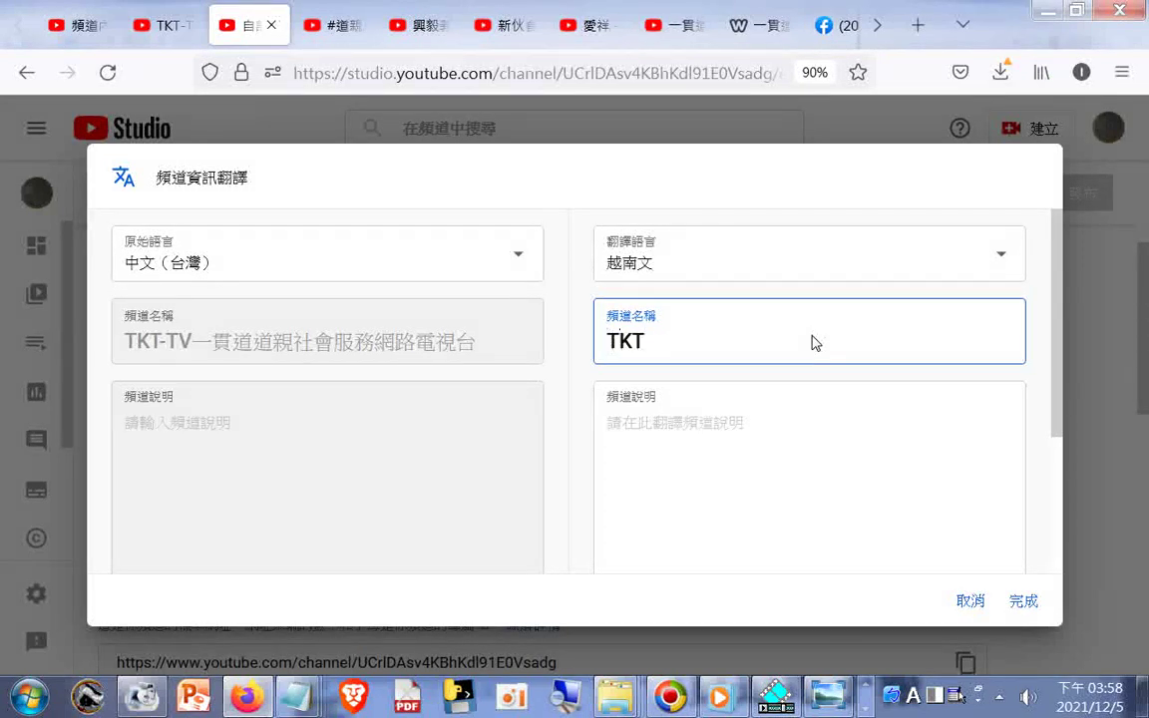
{"action": "type", "text": "-TV"}
{"action": "left_click", "coordinate": [1025, 601]}
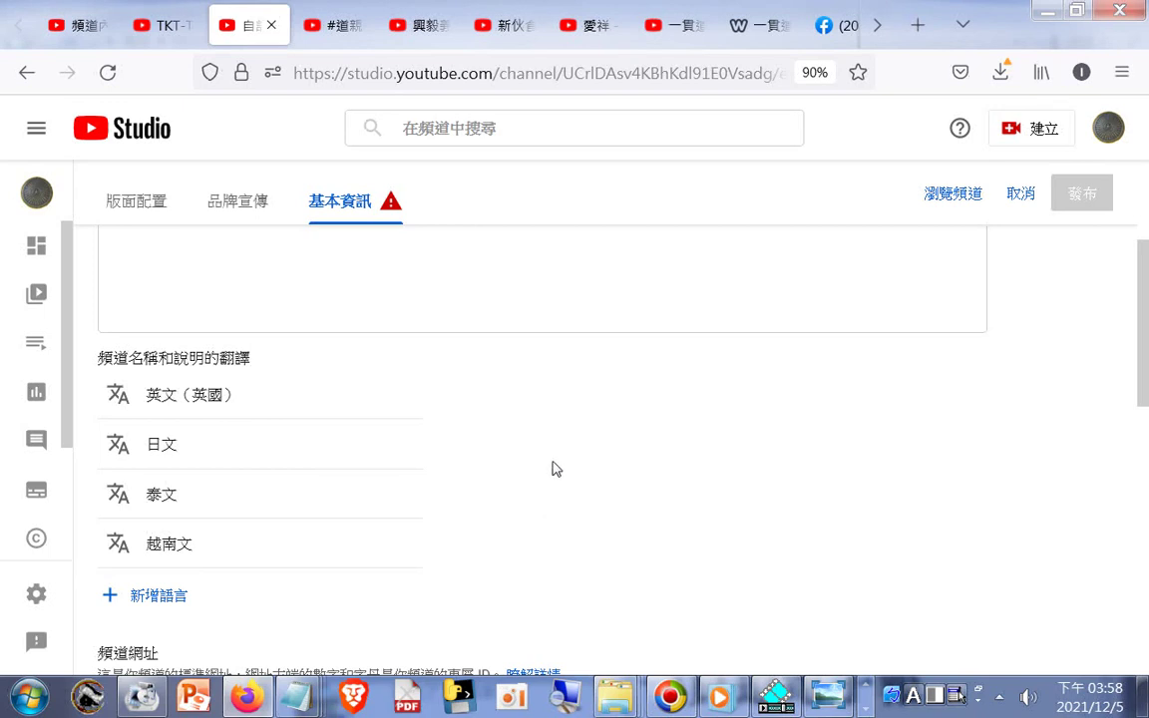
- Start another channel information translation with 印尼文 as the translation language
{"action": "left_click", "coordinate": [158, 595]}
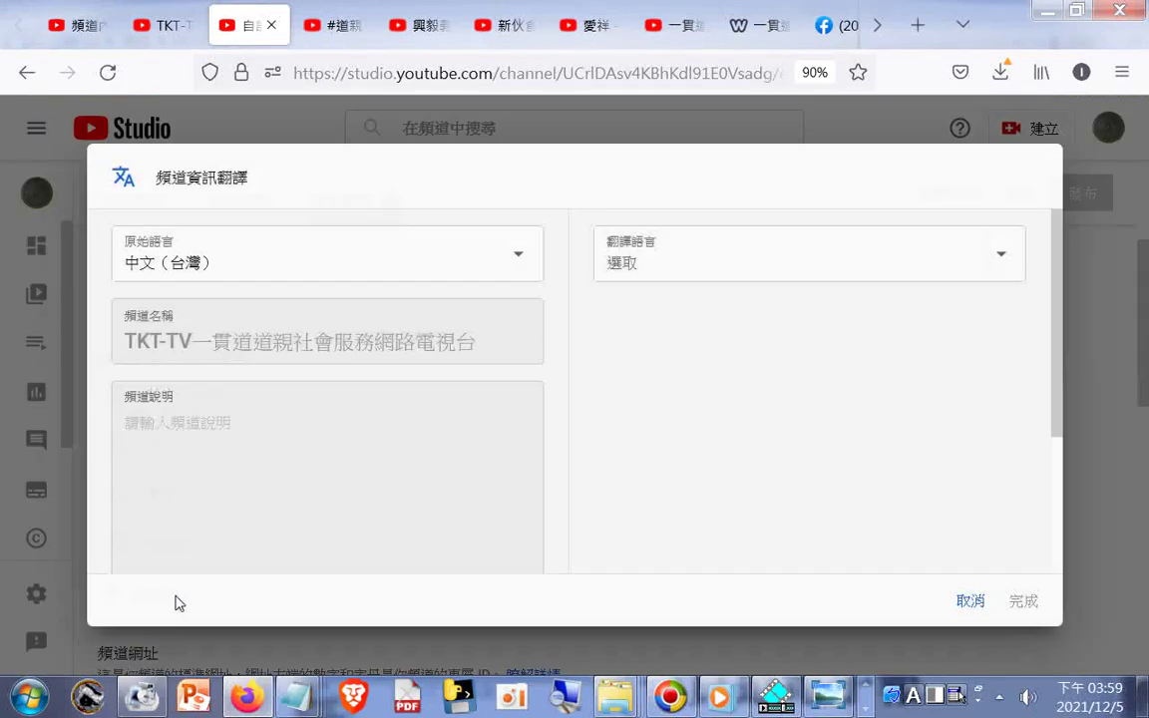
{"action": "left_click", "coordinate": [1002, 257]}
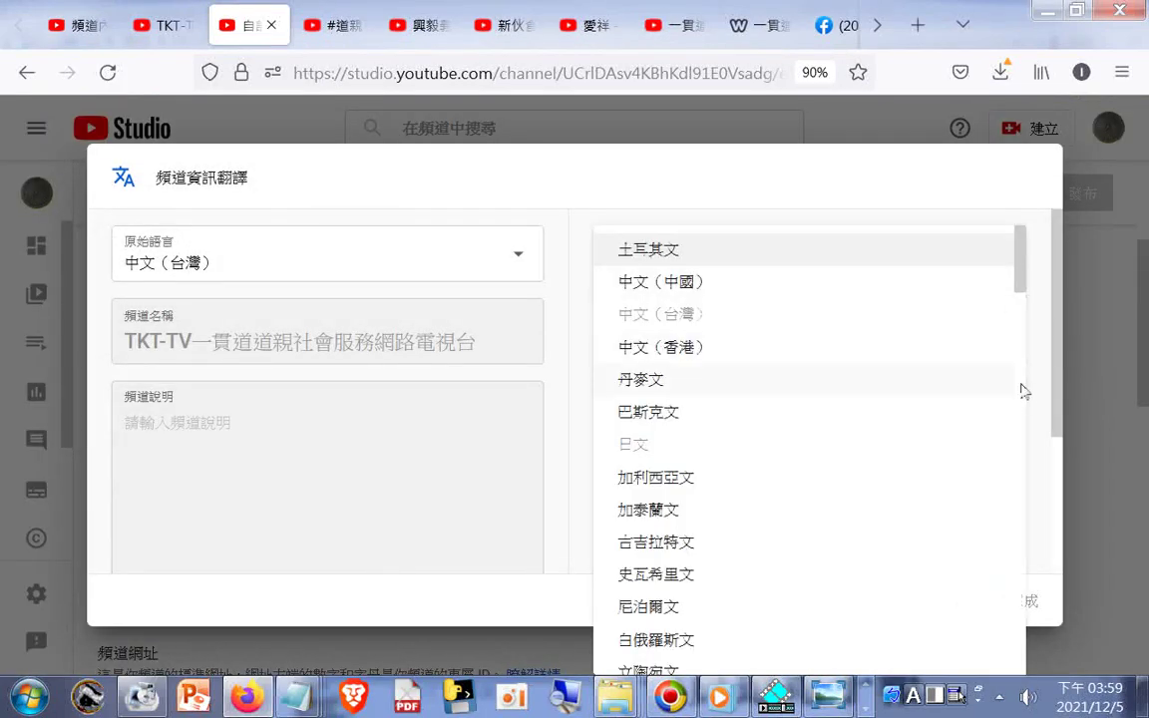
{"action": "scroll", "coordinate": [1026, 407], "scroll_direction": "down", "scroll_amount": 1}
{"action": "scroll", "coordinate": [1026, 407], "scroll_direction": "down", "scroll_amount": 3}
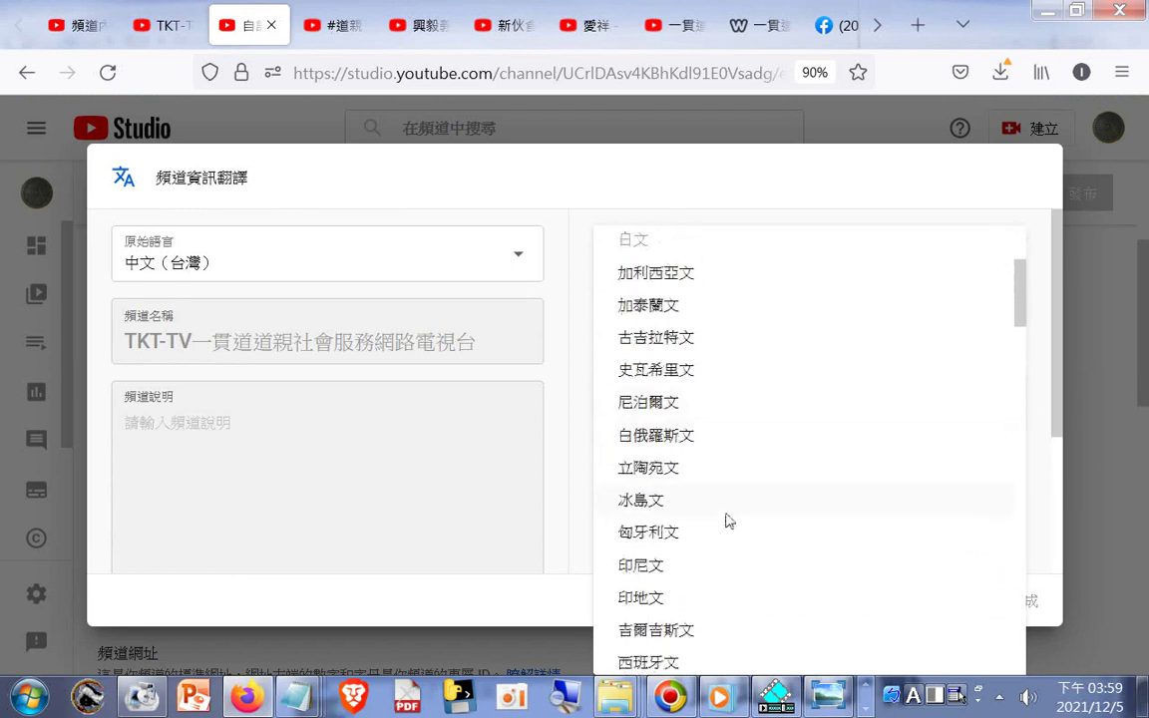
{"action": "left_click", "coordinate": [650, 566]}
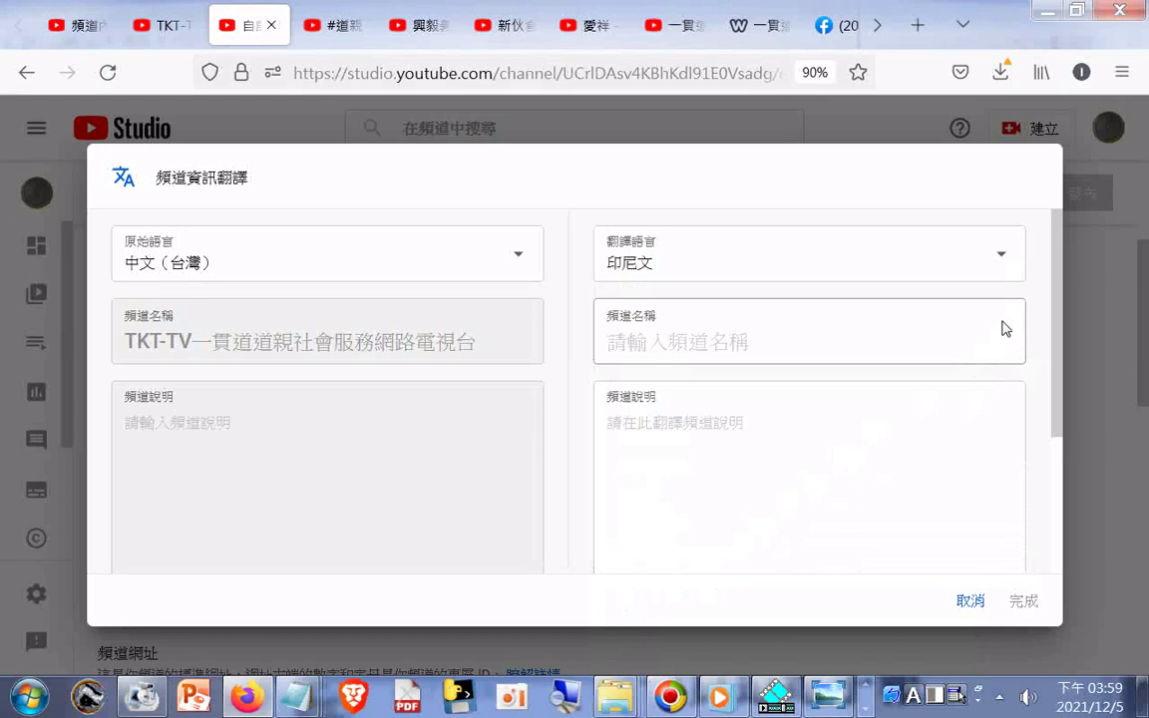
- Enter TKT-TV as the translated channel name for 印尼文 and save the translation
{"action": "left_click", "coordinate": [937, 350]}
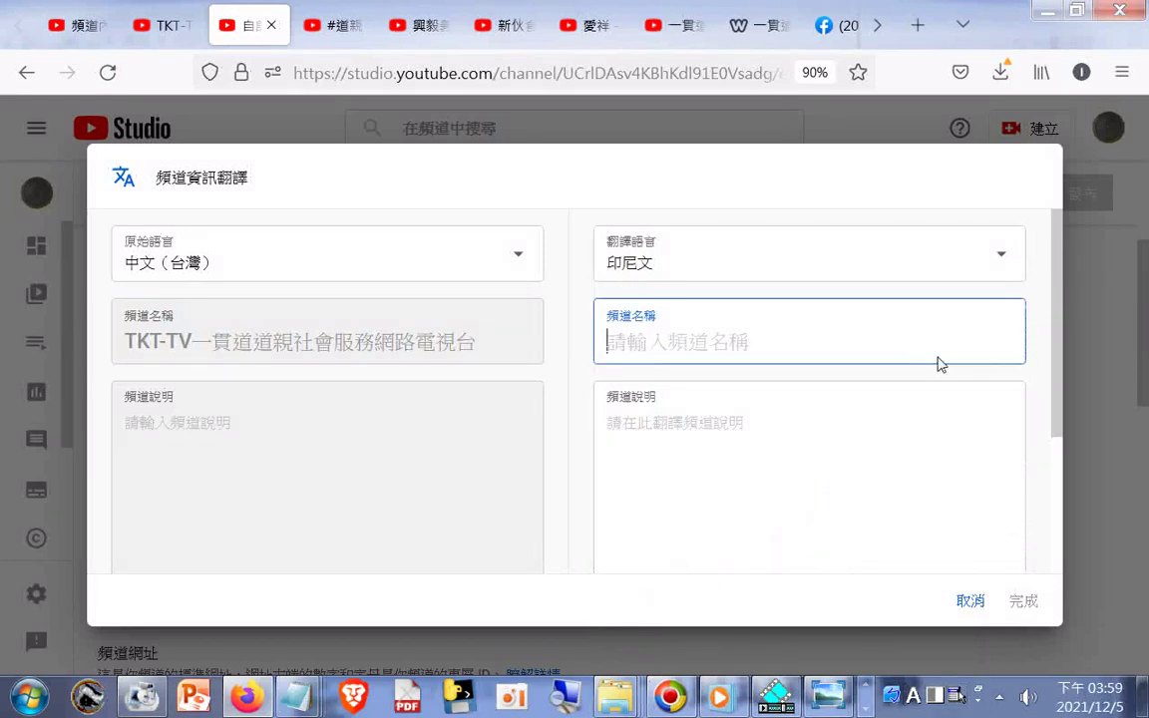
{"action": "type", "text": "TK"}
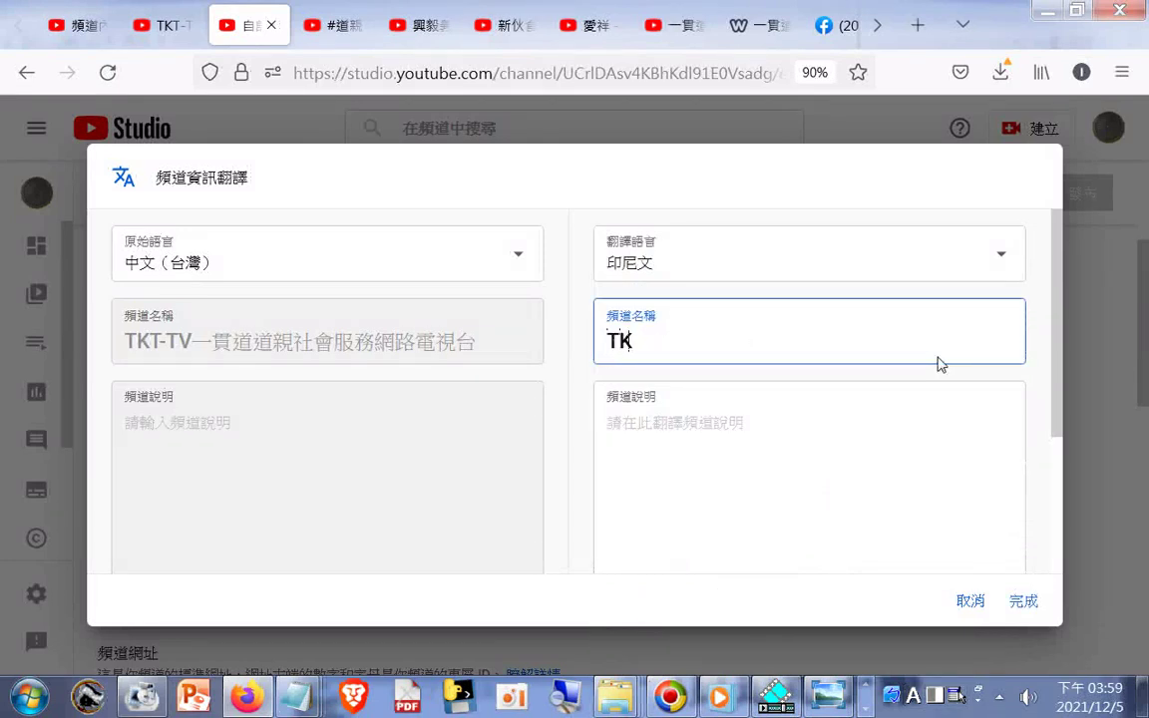
{"action": "type", "text": "T-TV"}
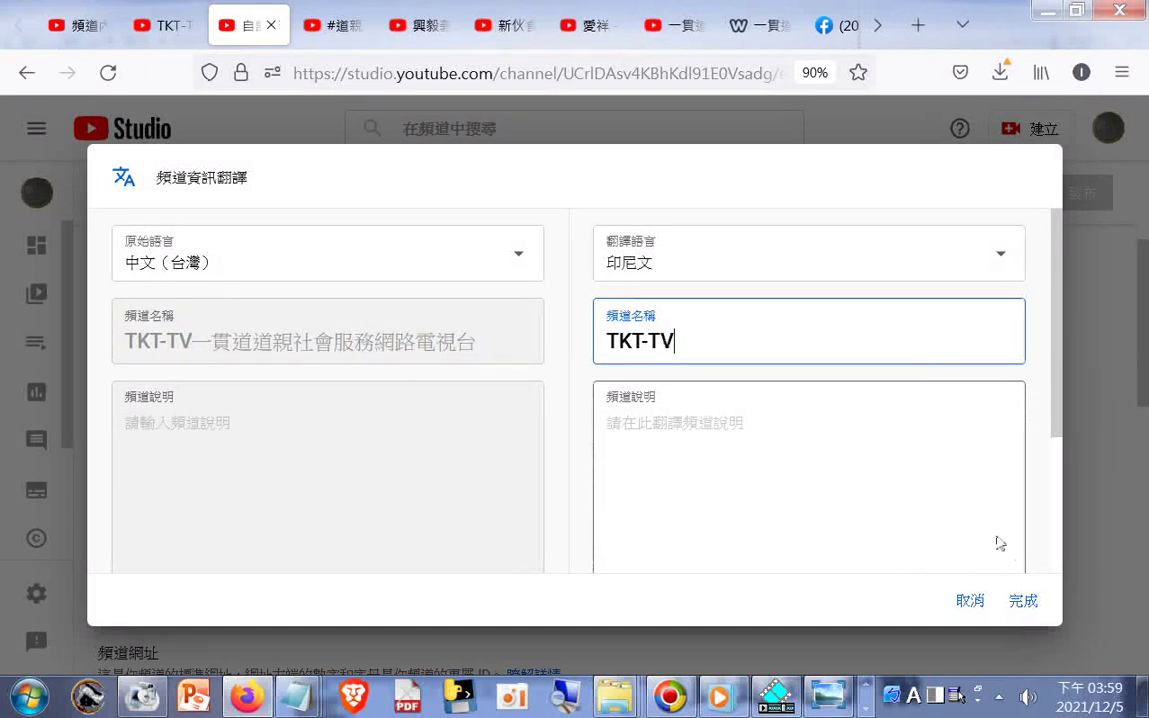
{"action": "left_click", "coordinate": [1024, 603]}
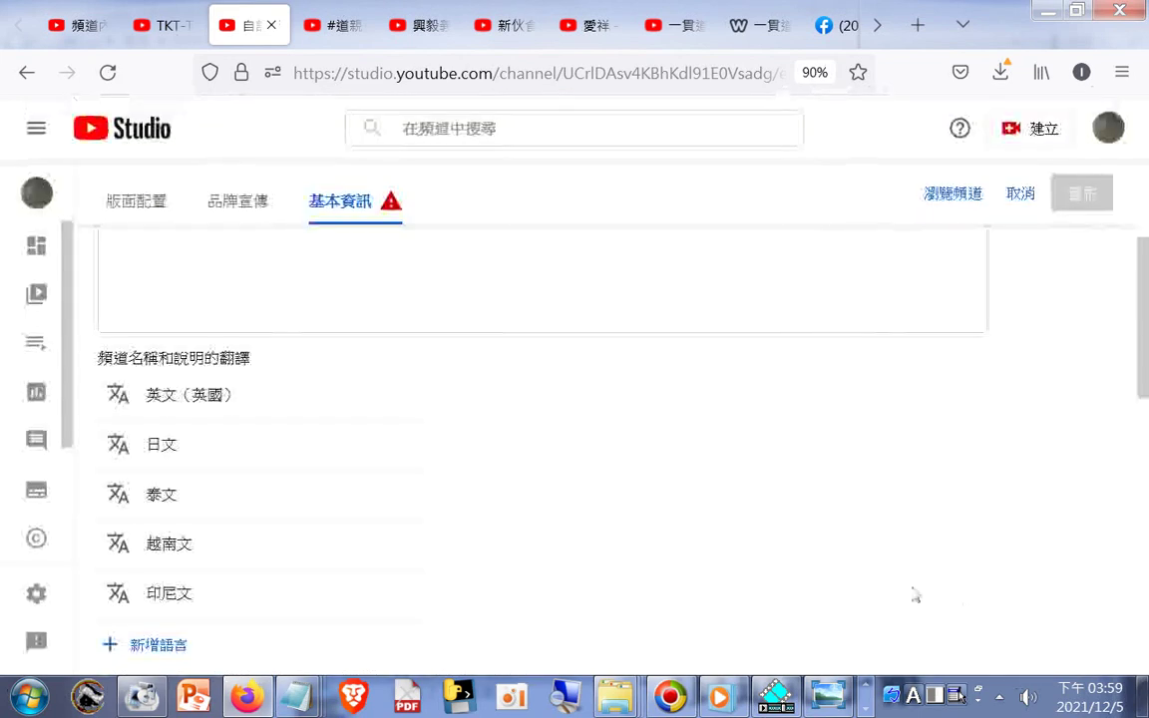
- Capture a screenshot of the visible page area showing the channel translation list and download the image
{"action": "scroll", "coordinate": [224, 597], "scroll_direction": "down", "scroll_amount": 2}
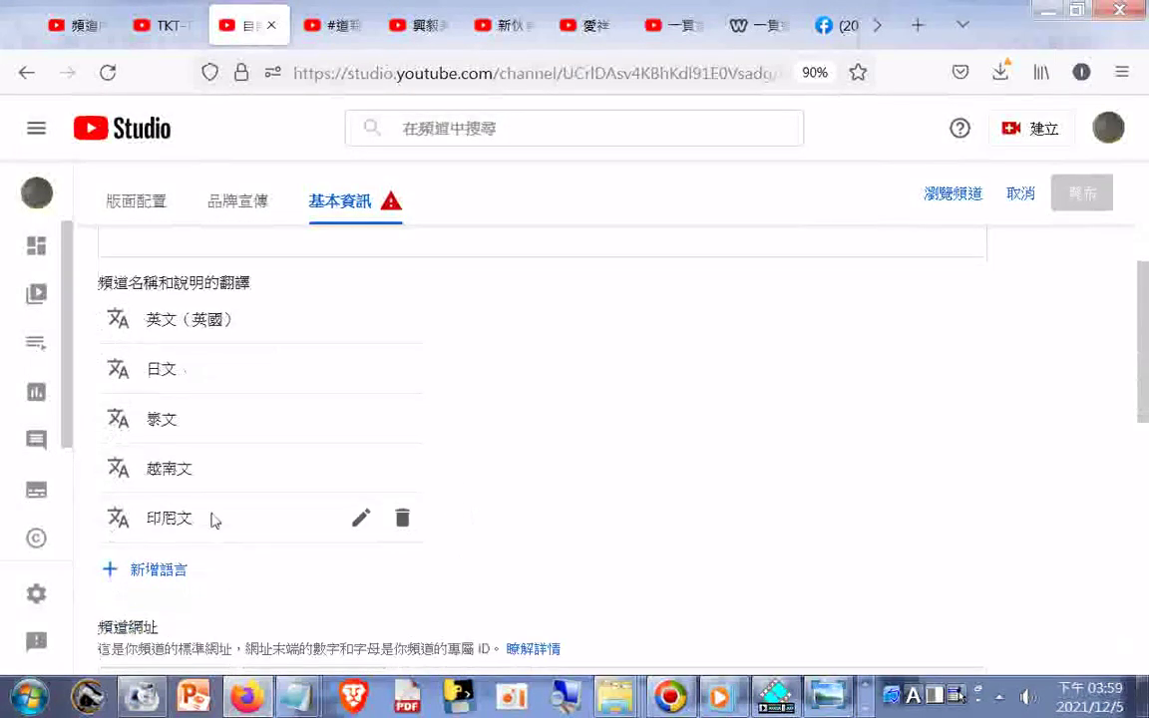
{"action": "scroll", "coordinate": [329, 476], "scroll_direction": "up", "scroll_amount": 2}
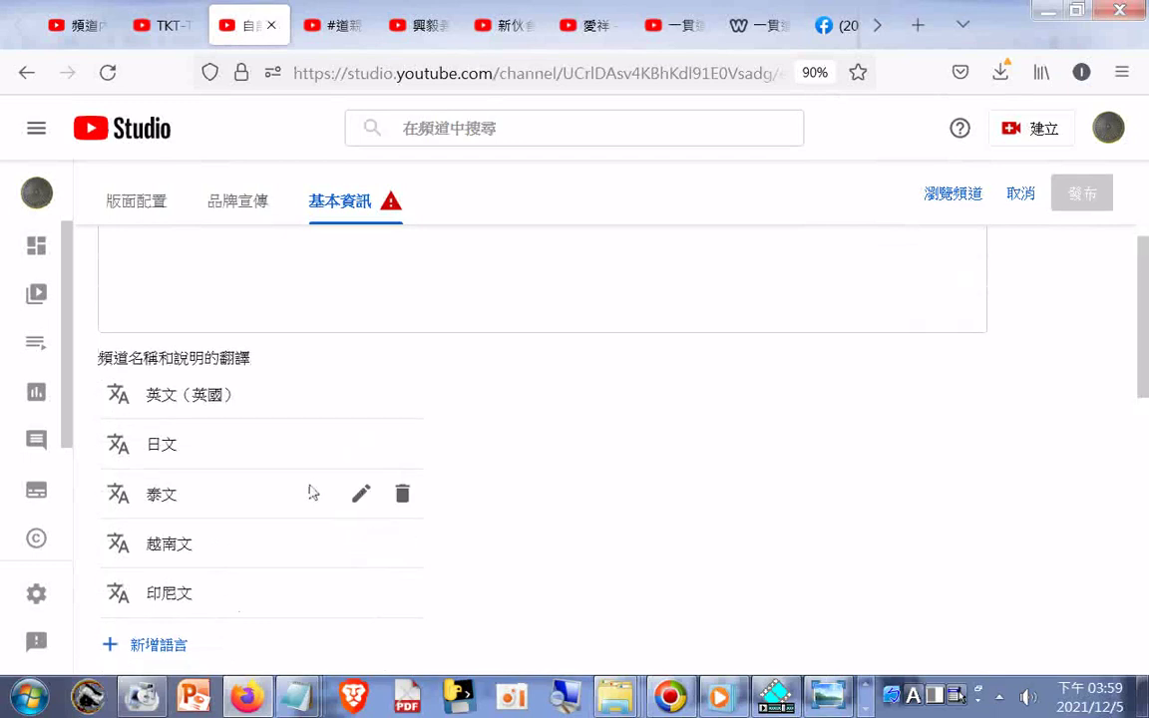
{"action": "right_click", "coordinate": [693, 628]}
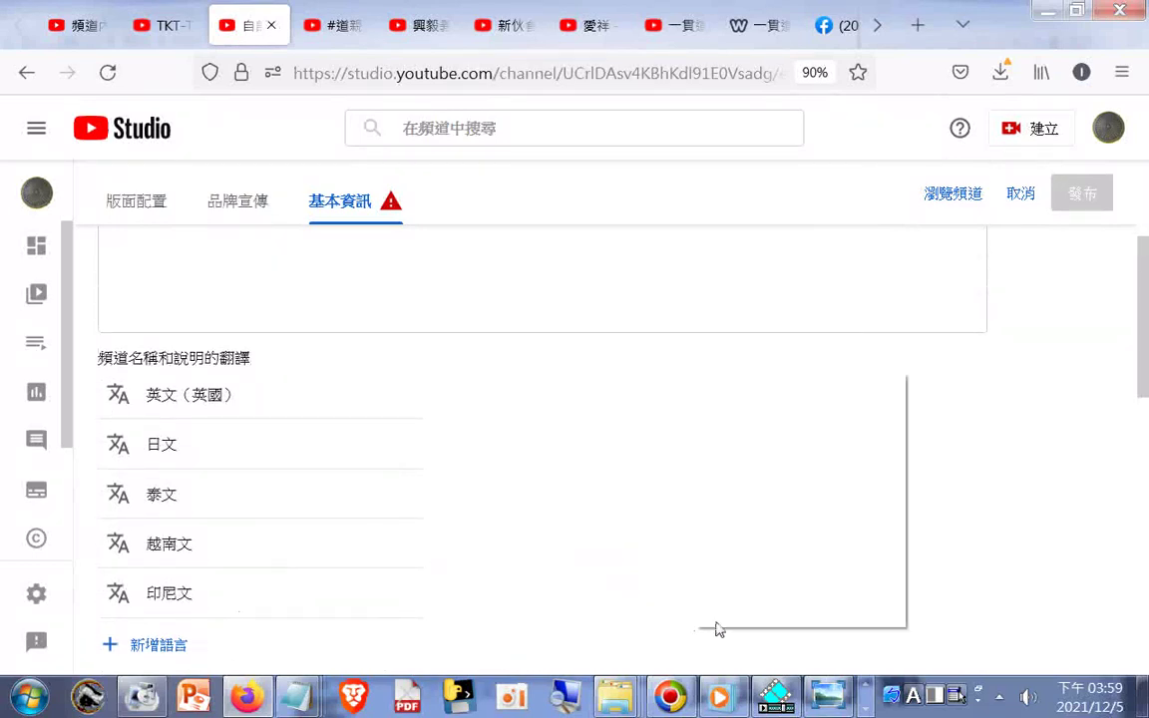
{"action": "left_click", "coordinate": [784, 495]}
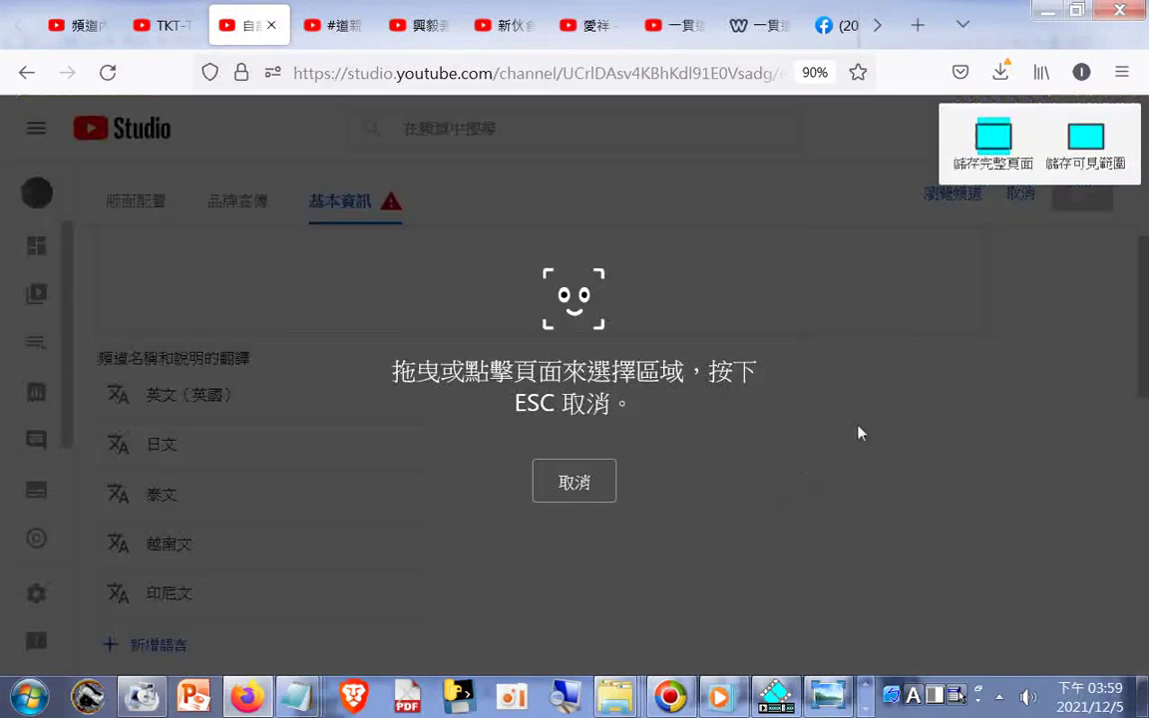
{"action": "left_click", "coordinate": [1071, 150]}
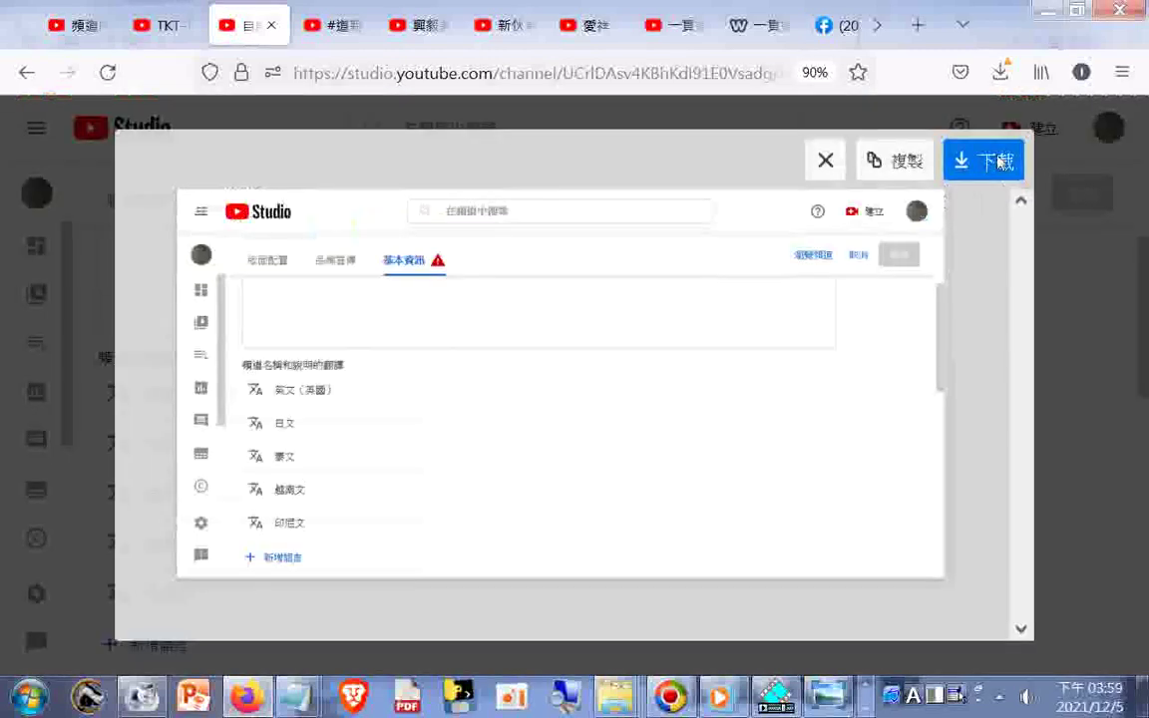
{"action": "left_click", "coordinate": [982, 160]}
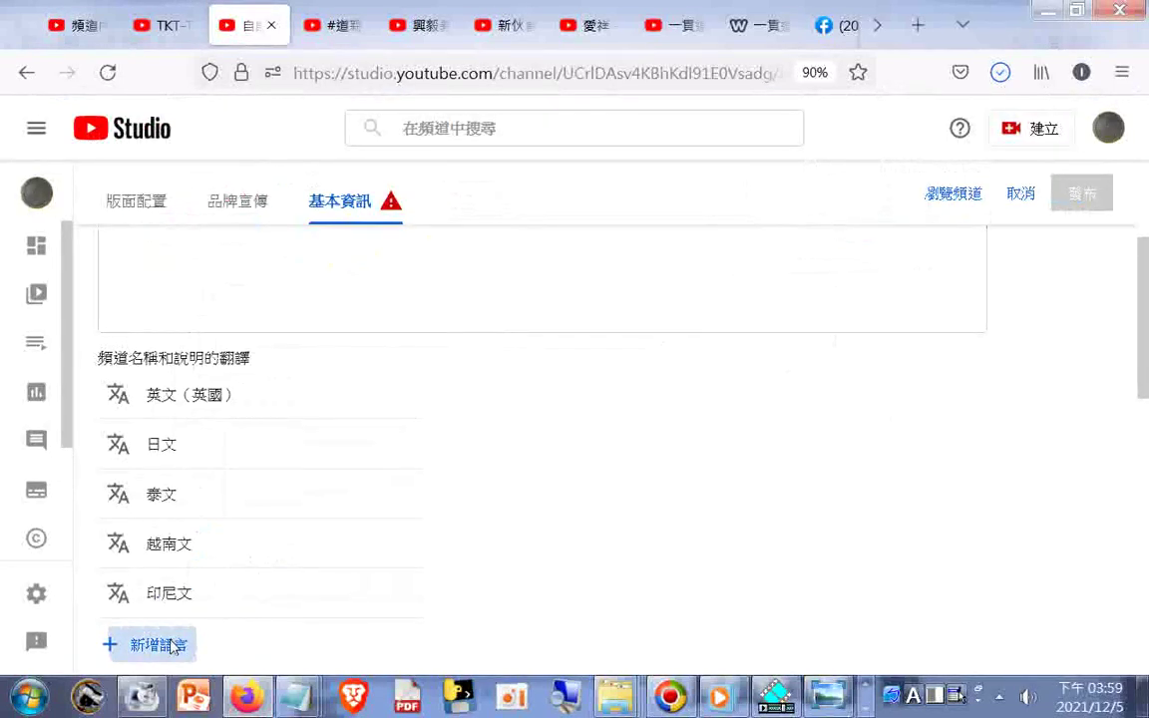
- Start another channel information translation with 蒙古文 as the translation language
{"action": "left_click", "coordinate": [185, 643]}
{"action": "left_click", "coordinate": [1000, 256]}
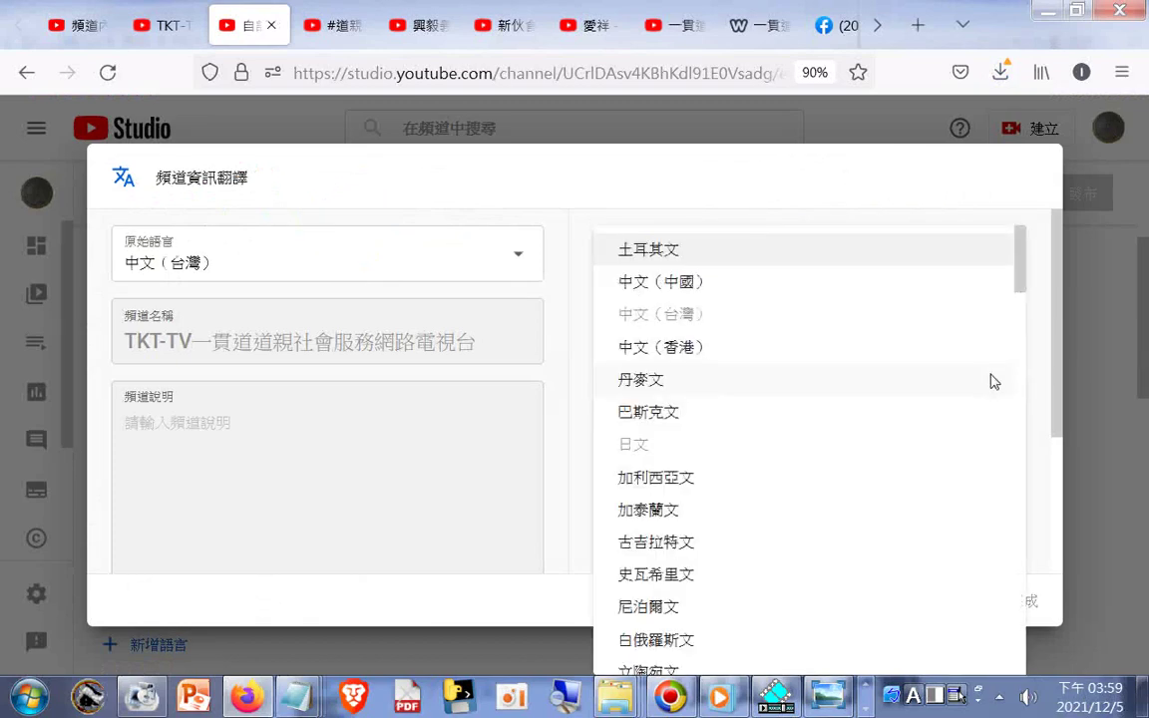
{"action": "scroll", "coordinate": [993, 381], "scroll_direction": "down", "scroll_amount": 5}
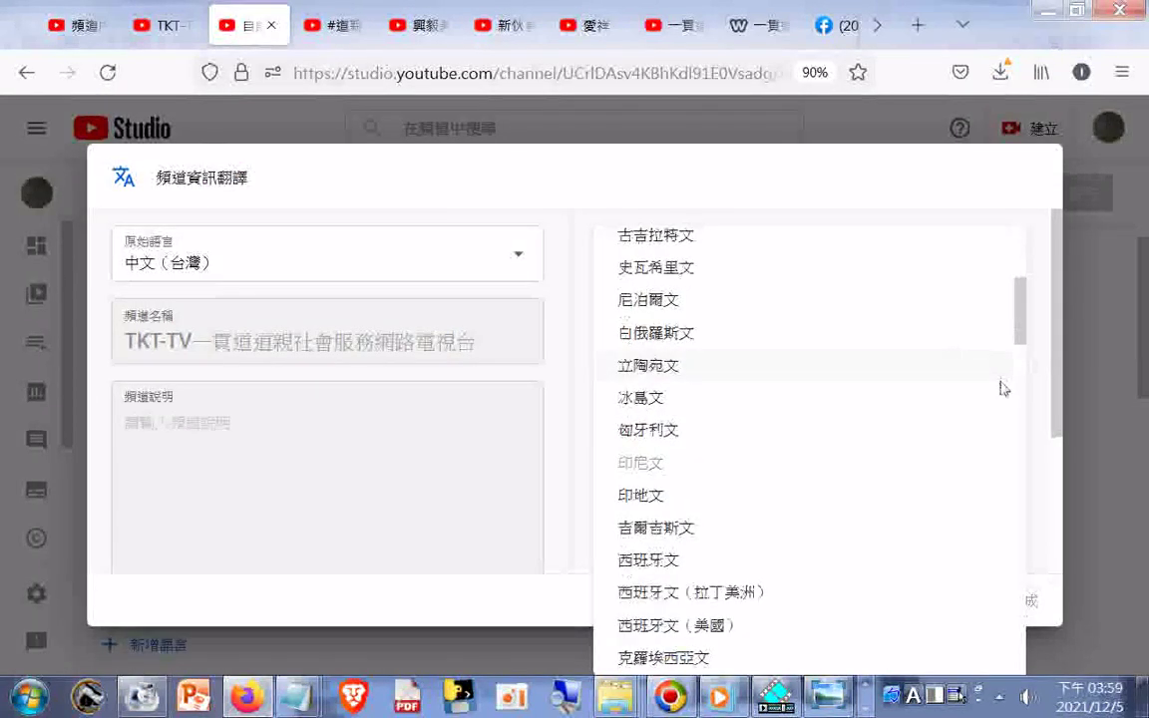
{"action": "scroll", "coordinate": [1003, 387], "scroll_direction": "down", "scroll_amount": 7}
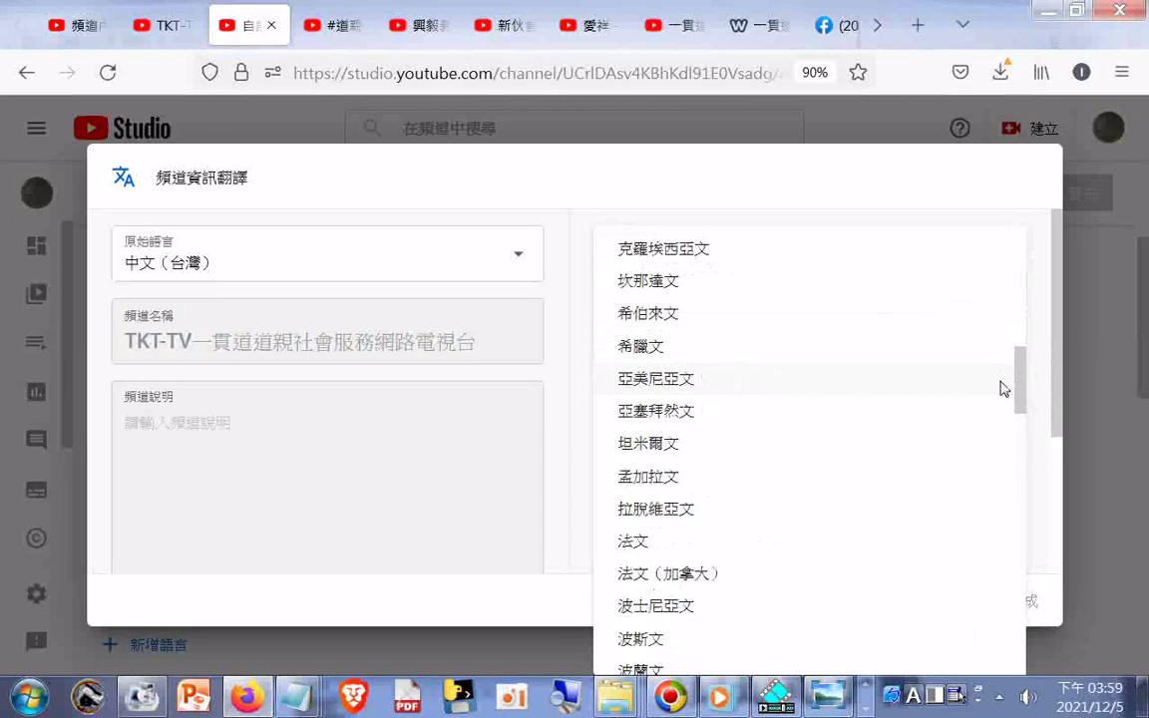
{"action": "scroll", "coordinate": [1003, 388], "scroll_direction": "down", "scroll_amount": 5}
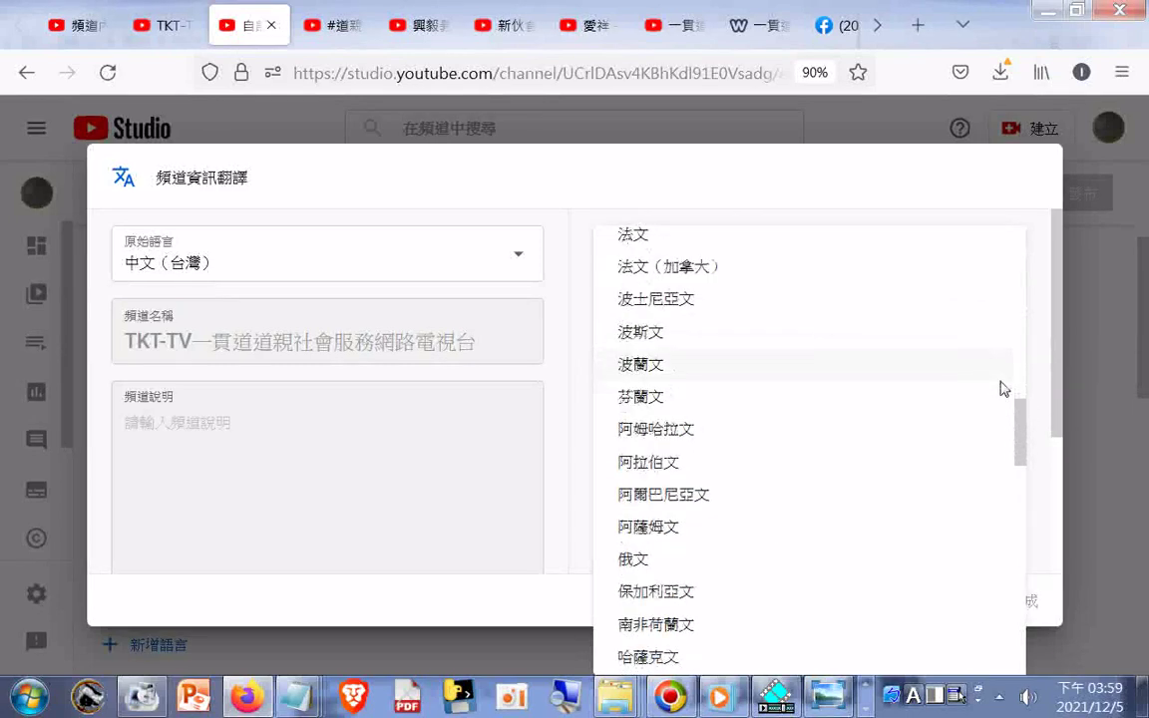
{"action": "scroll", "coordinate": [1003, 388], "scroll_direction": "down", "scroll_amount": 15}
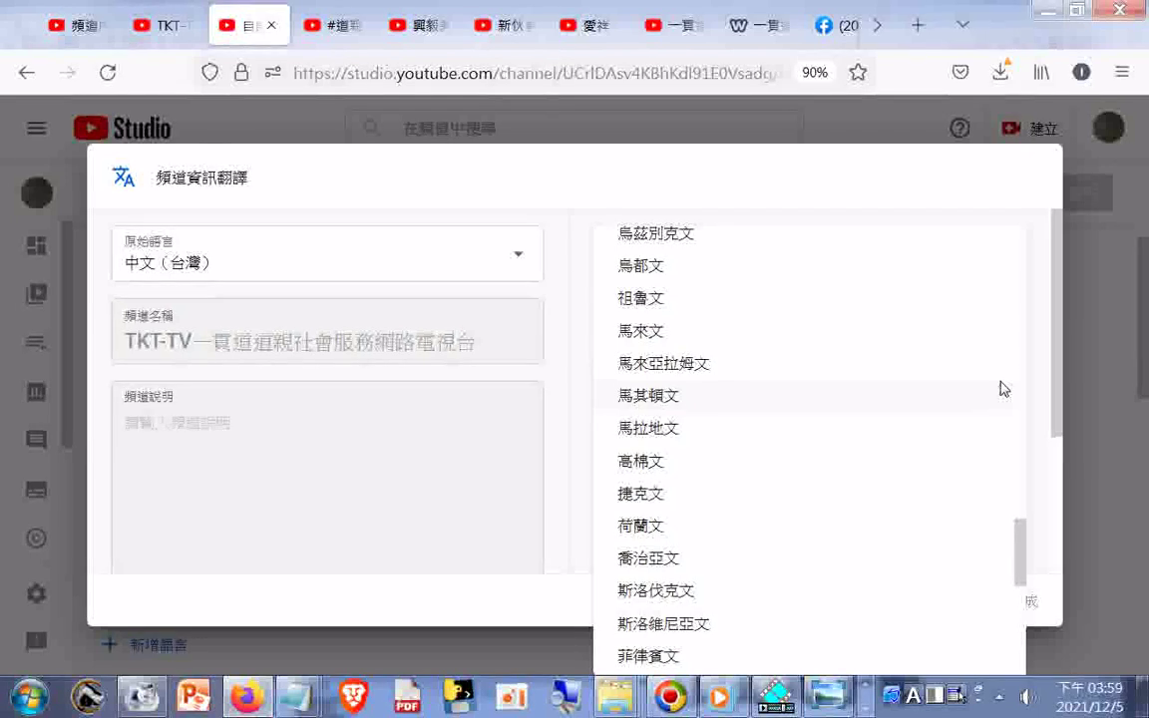
{"action": "scroll", "coordinate": [1003, 388], "scroll_direction": "down", "scroll_amount": 5}
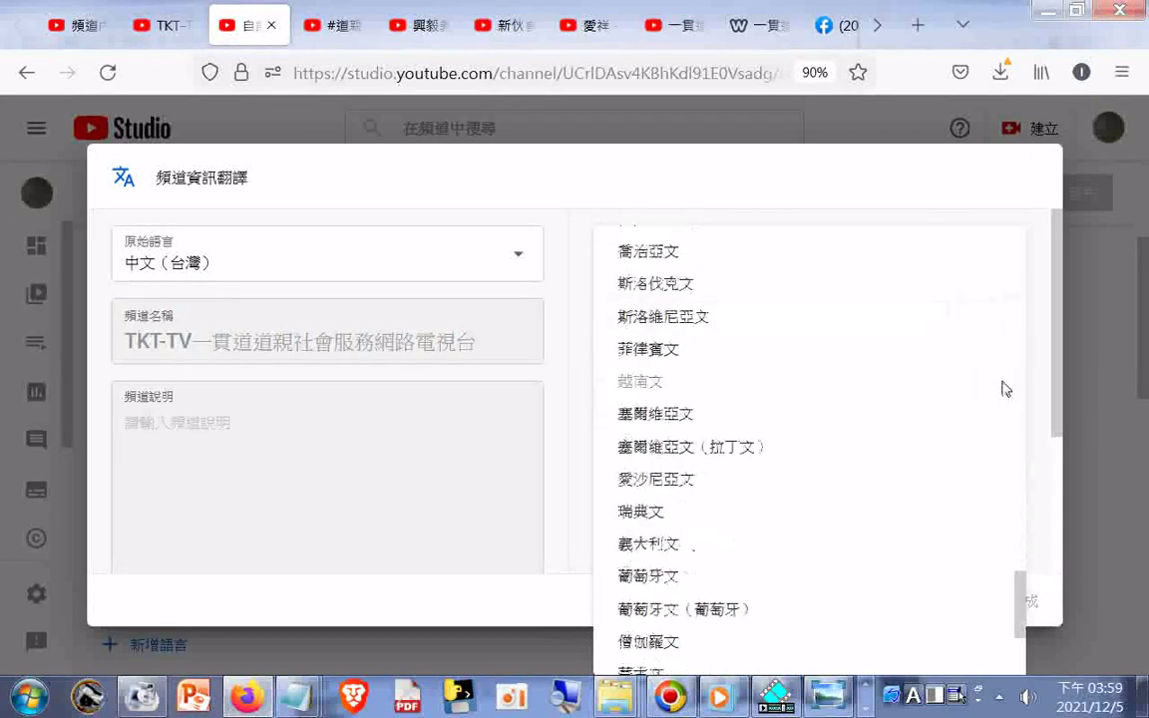
{"action": "scroll", "coordinate": [1005, 388], "scroll_direction": "down", "scroll_amount": 3}
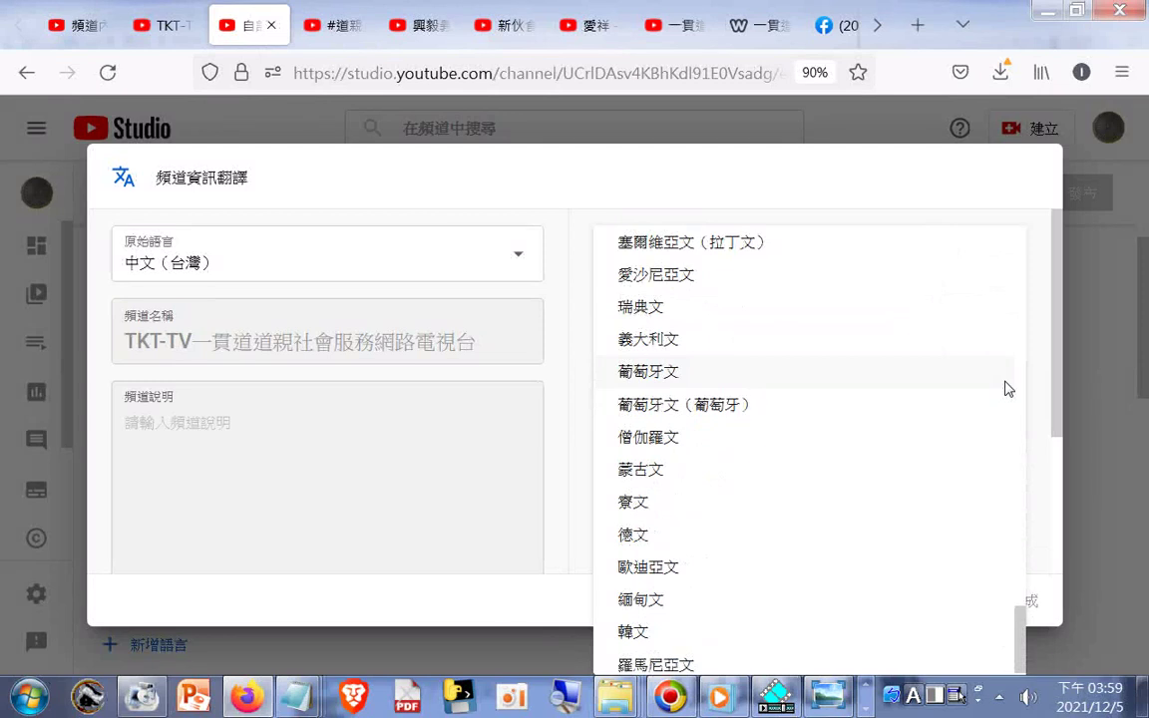
{"action": "scroll", "coordinate": [1006, 389], "scroll_direction": "down", "scroll_amount": 1}
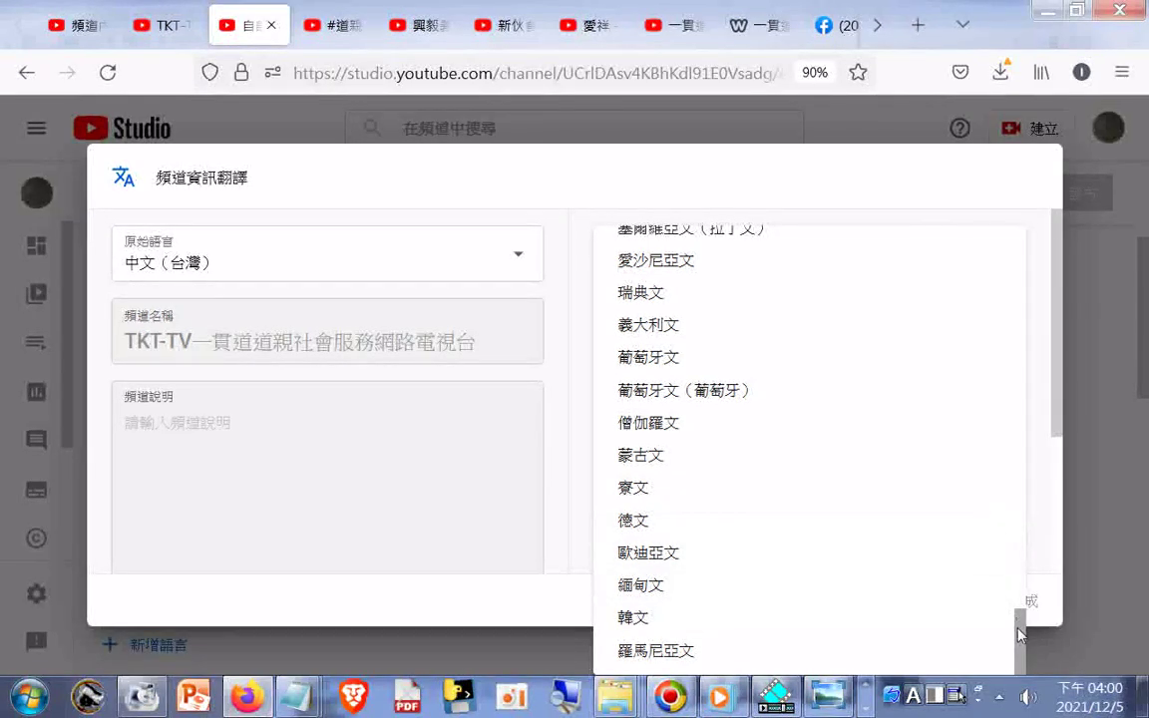
{"action": "left_click", "coordinate": [666, 458]}
- Enter TKT-TV as the translated channel name for 蒙古文 and save the translation
{"action": "left_click", "coordinate": [868, 337]}
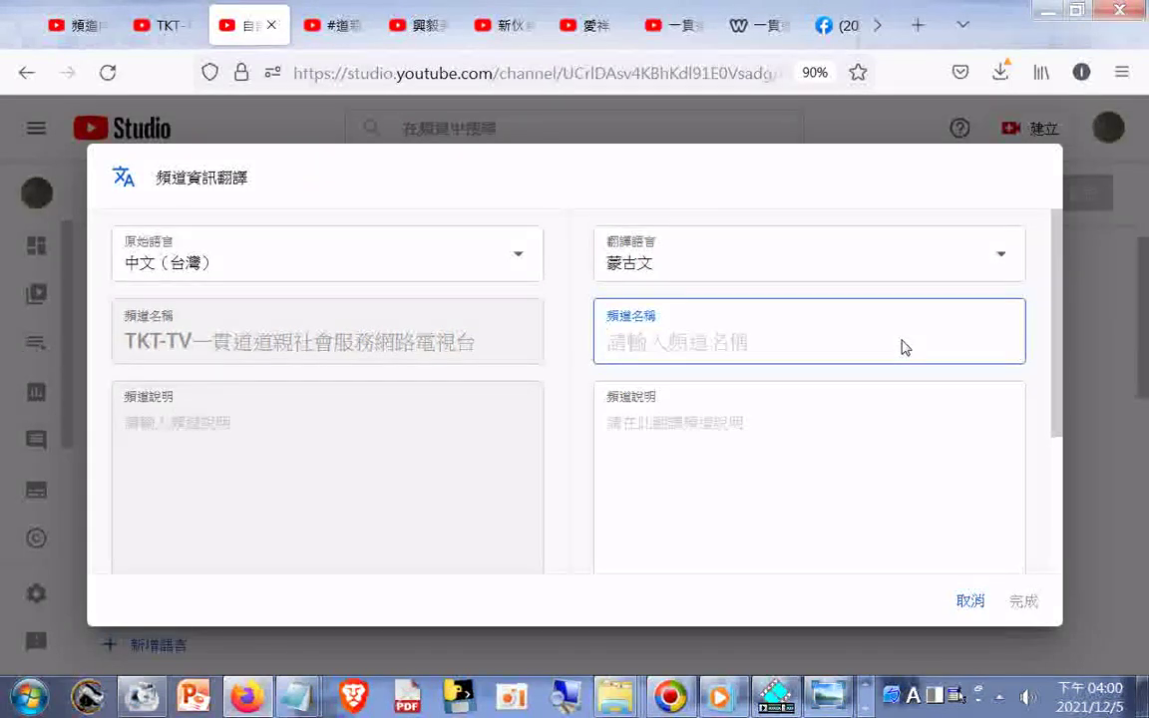
{"action": "type", "text": "TKT"}
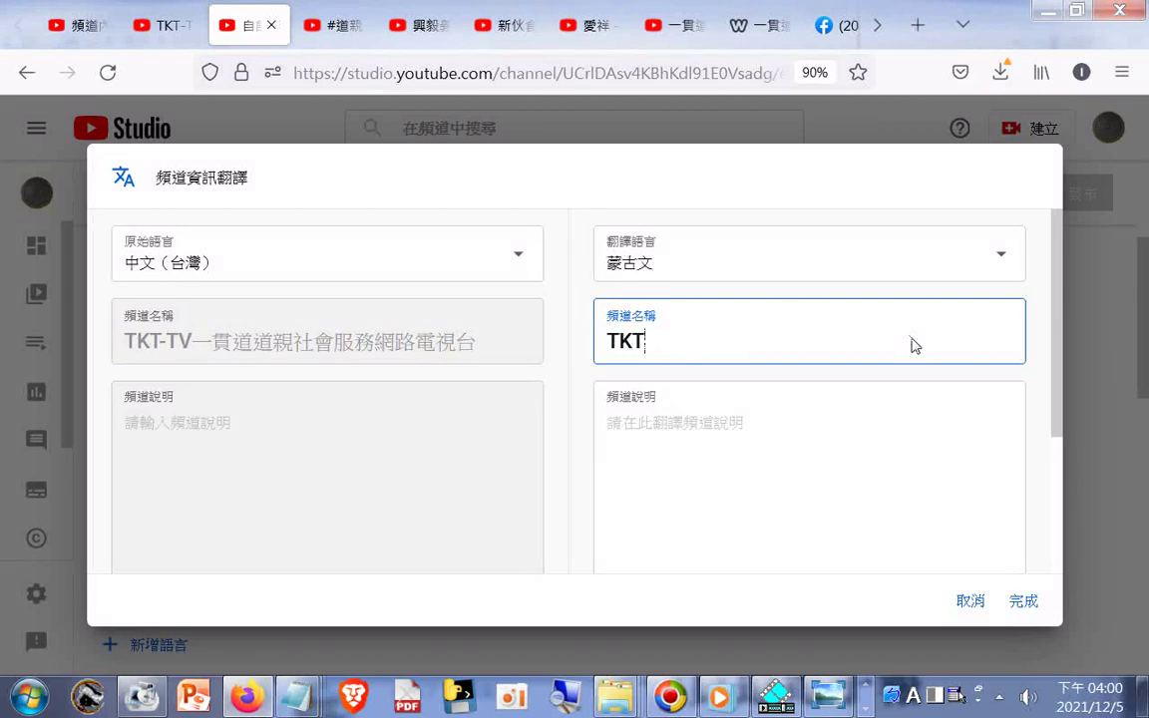
{"action": "type", "text": "-TV"}
{"action": "left_click", "coordinate": [1023, 602]}
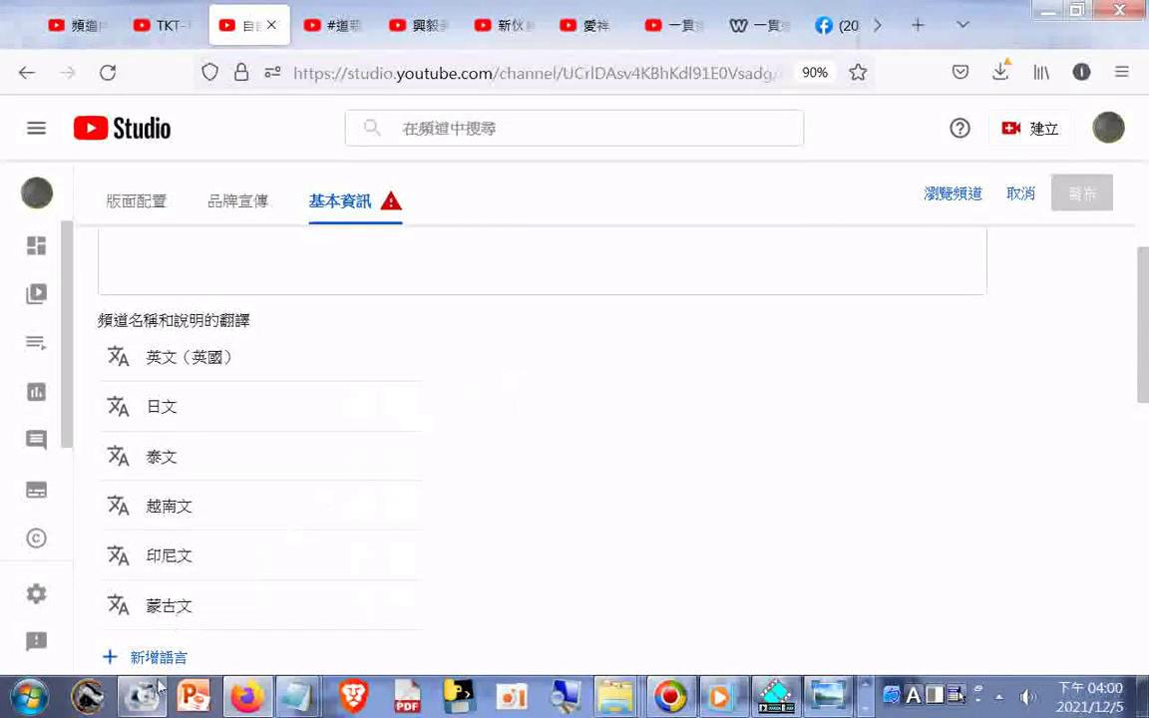
- Start another channel information translation with 馬來文 as the translation language
{"action": "left_click", "coordinate": [158, 658]}
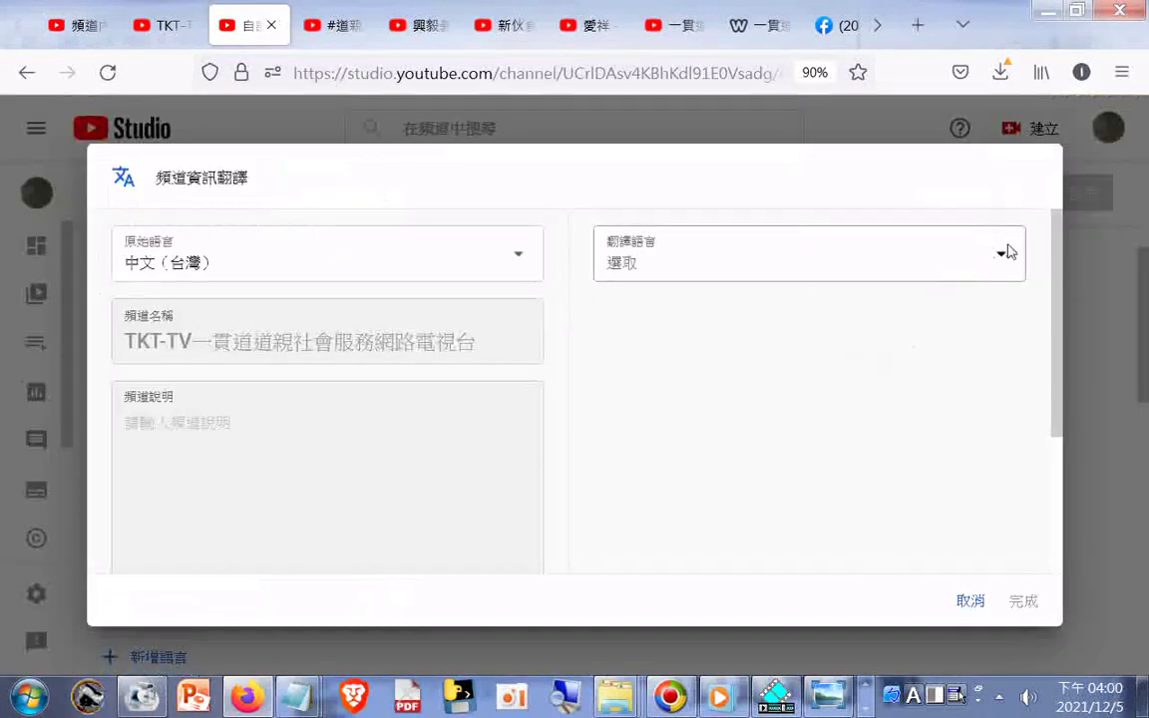
{"action": "left_click", "coordinate": [1005, 251]}
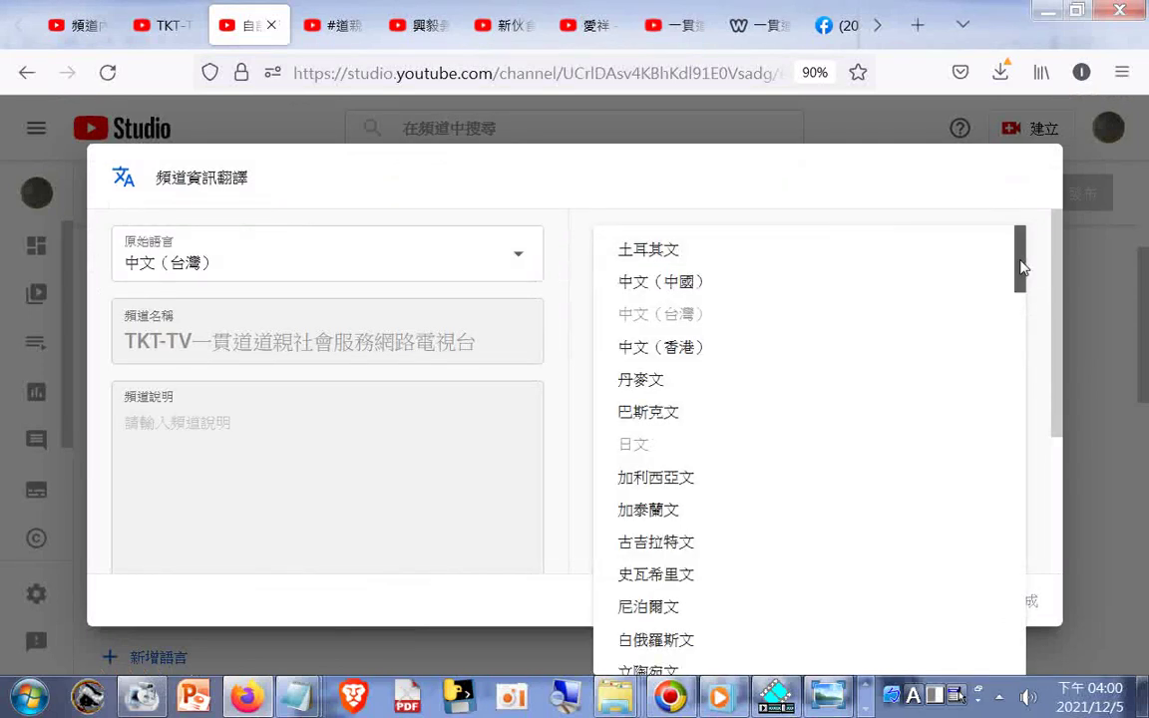
{"action": "left_click_drag", "start_coordinate": [1022, 267], "coordinate": [1022, 341]}
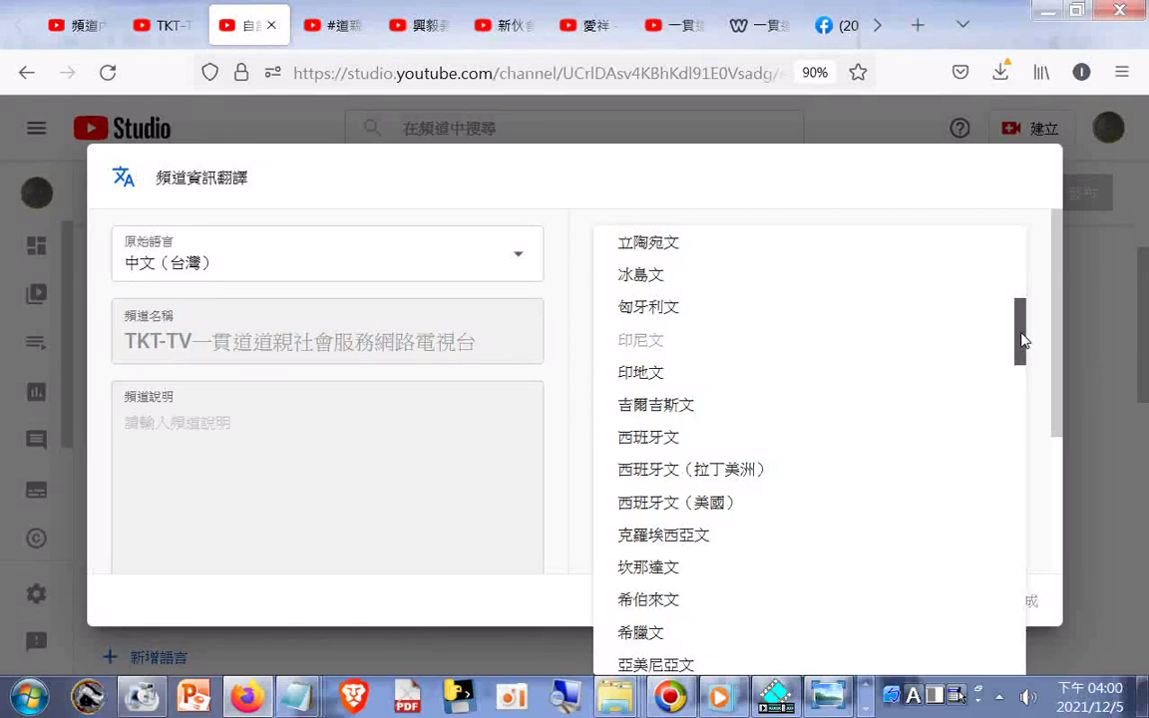
{"action": "left_click_drag", "start_coordinate": [1022, 340], "coordinate": [1018, 446]}
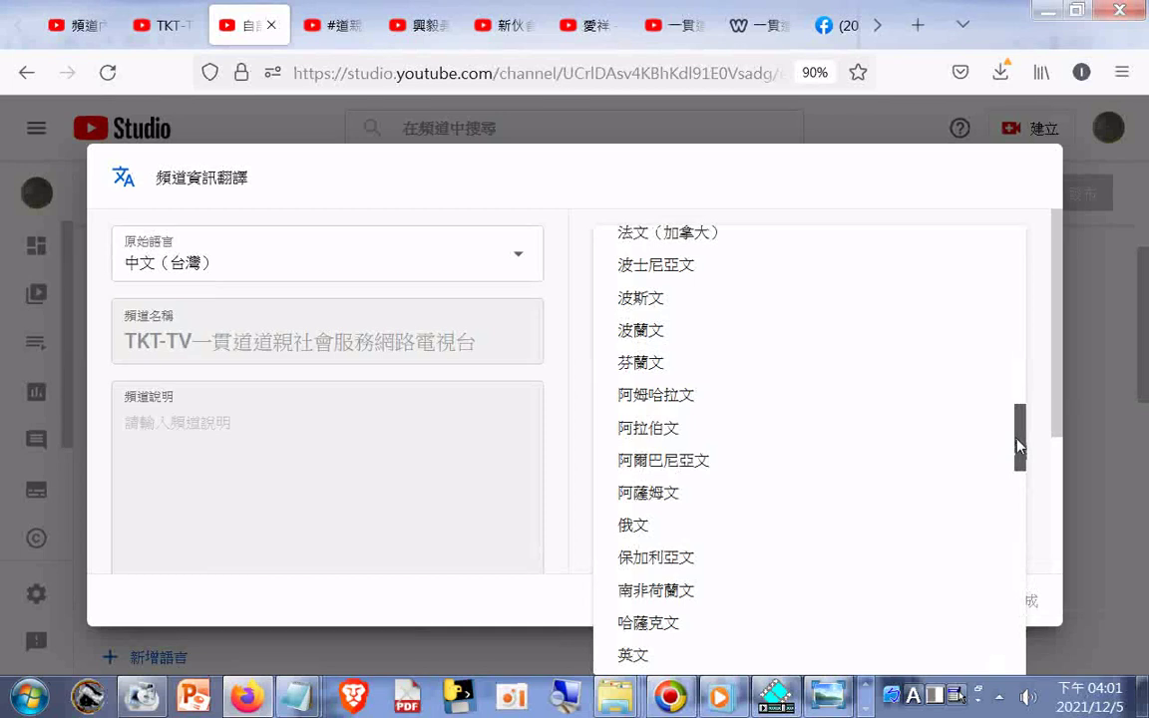
{"action": "left_click_drag", "start_coordinate": [1018, 446], "coordinate": [1018, 474]}
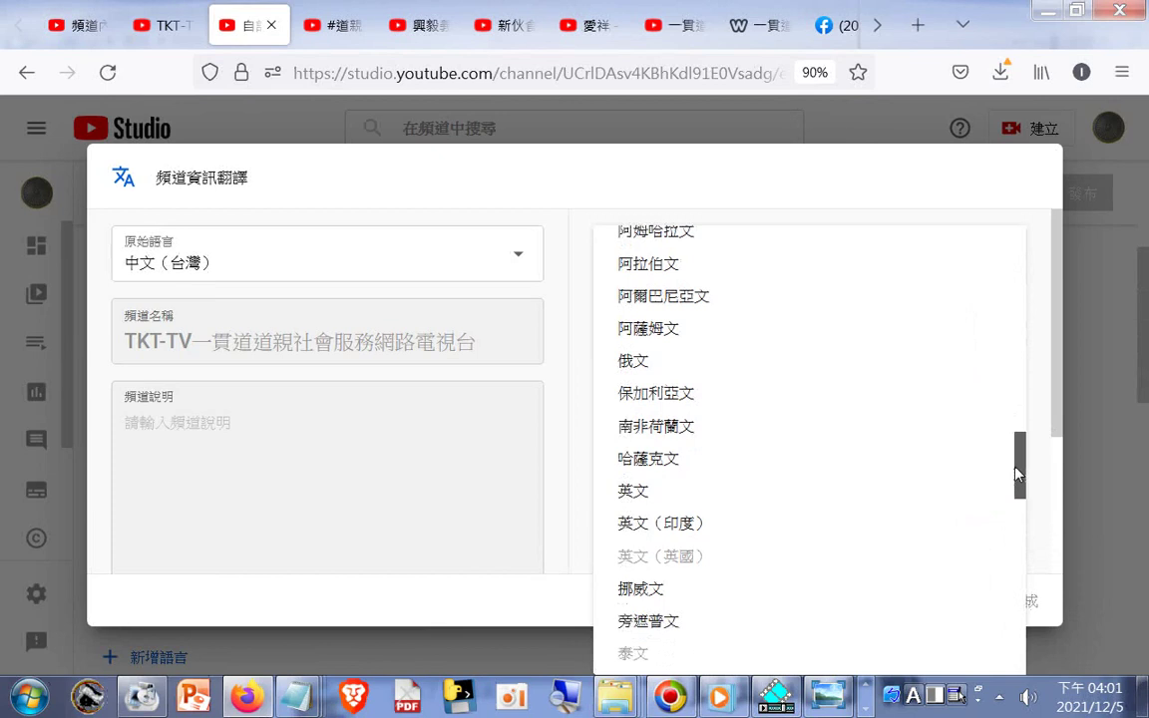
{"action": "left_click_drag", "start_coordinate": [1018, 473], "coordinate": [1018, 490]}
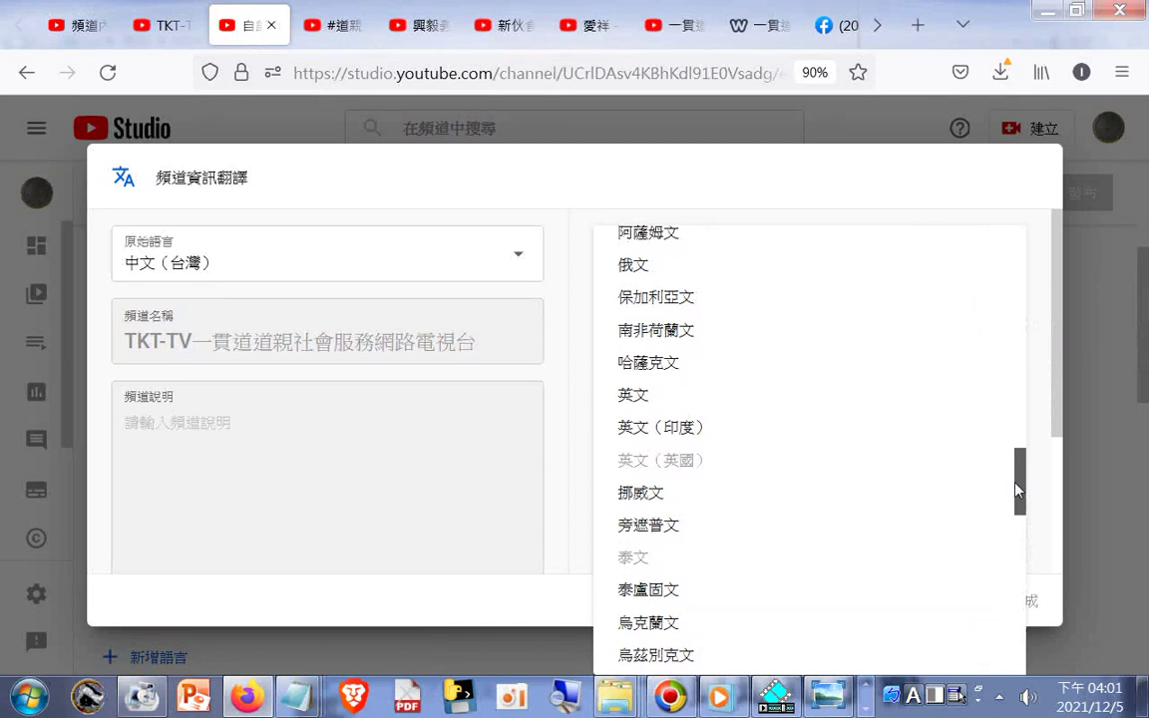
{"action": "left_click_drag", "start_coordinate": [1018, 489], "coordinate": [1018, 499]}
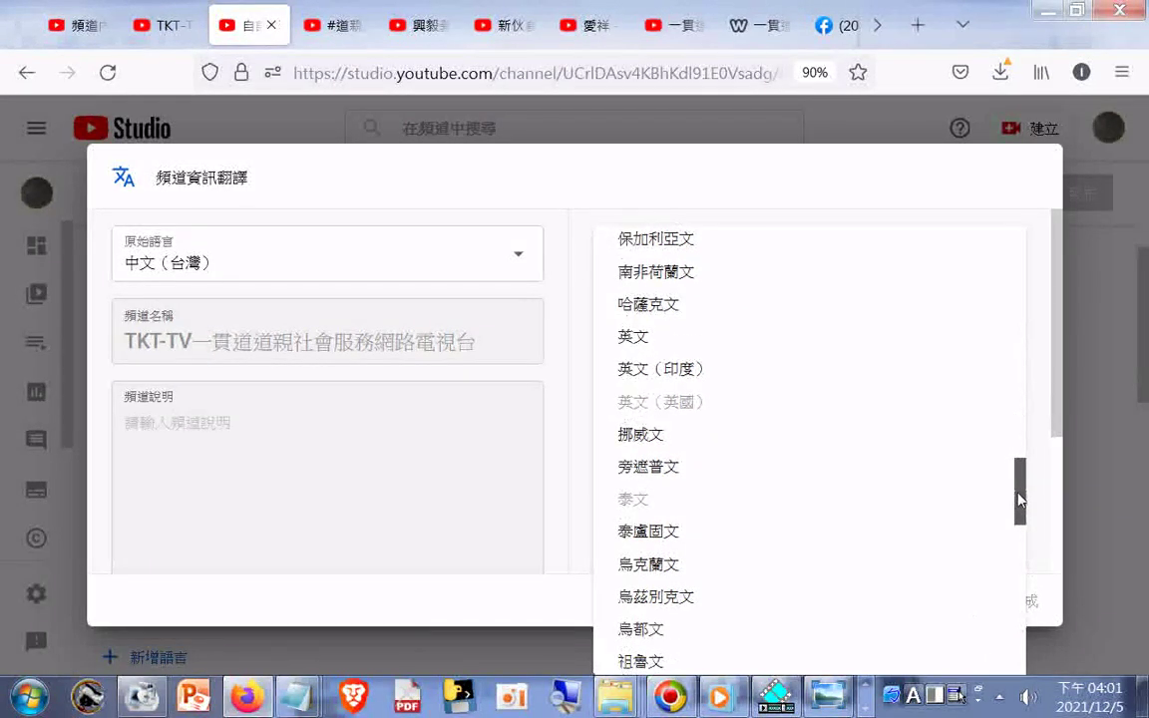
{"action": "left_click_drag", "start_coordinate": [1019, 499], "coordinate": [1024, 527]}
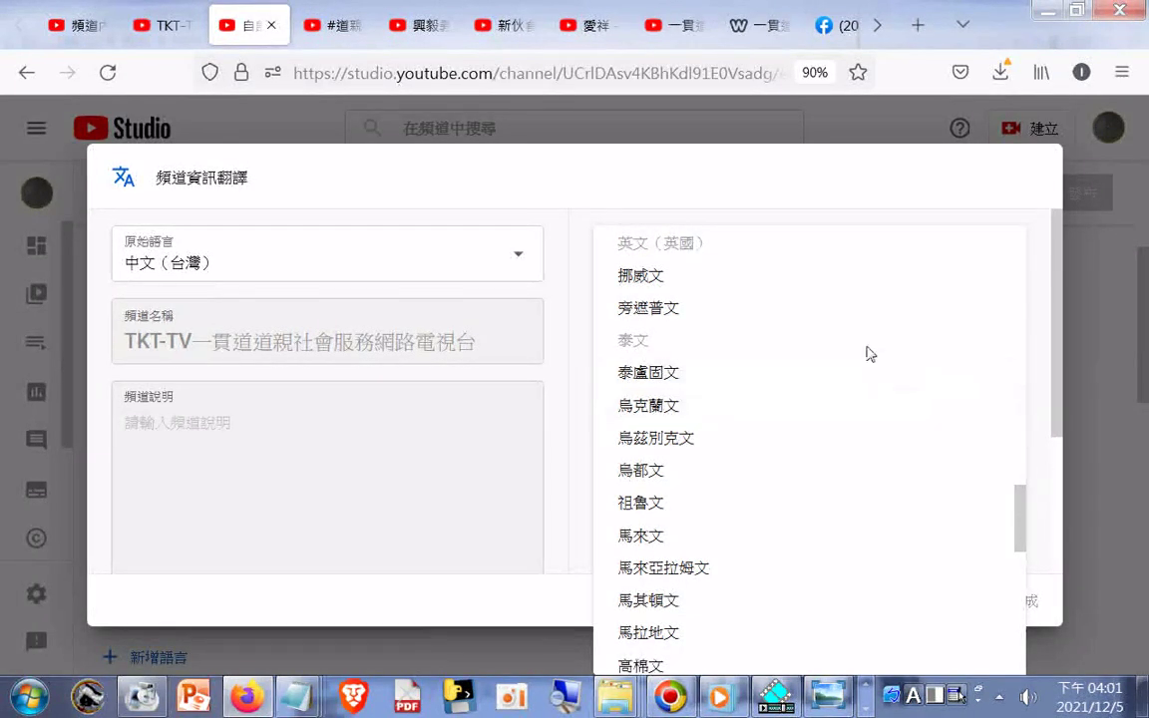
{"action": "left_click", "coordinate": [656, 539]}
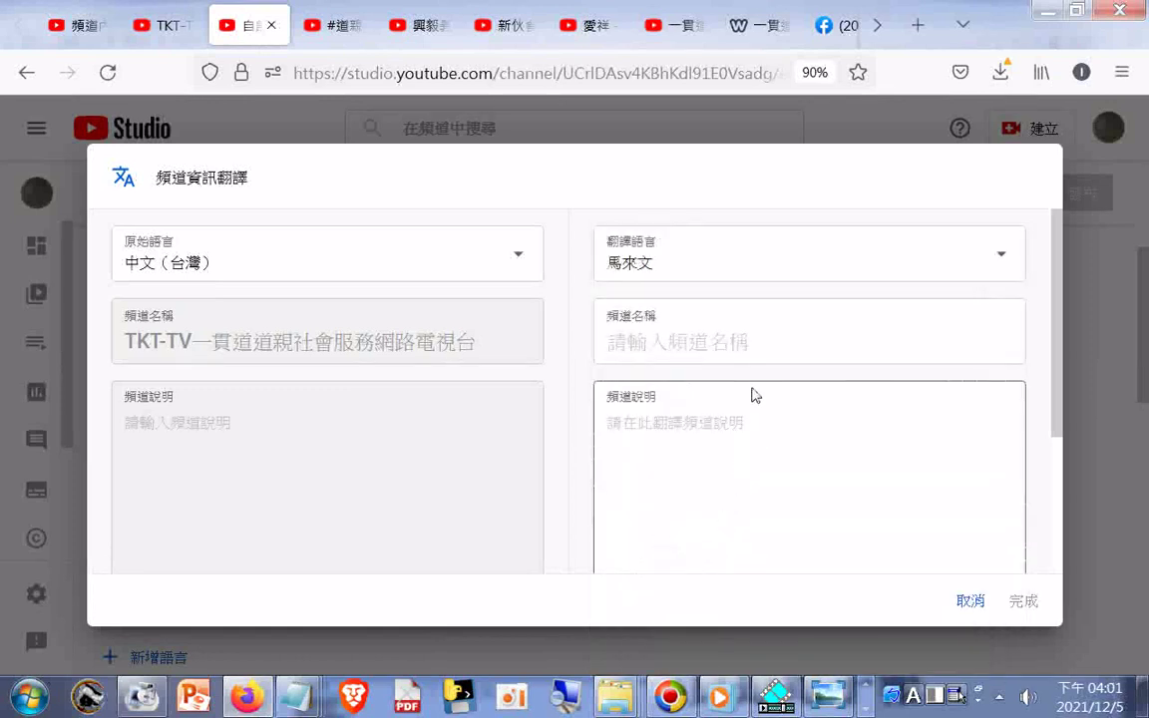
- Enter TKT-TV as the translated channel name for 馬來文 and save the translation
{"action": "left_click", "coordinate": [692, 343]}
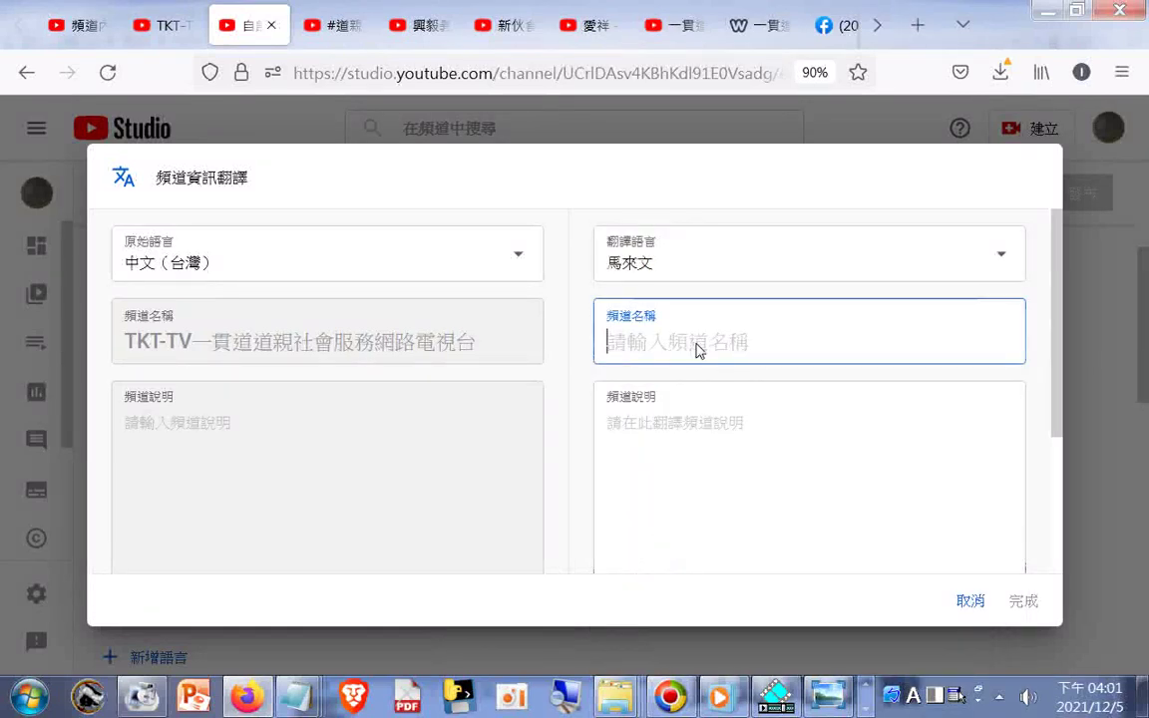
{"action": "type", "text": "TKT"}
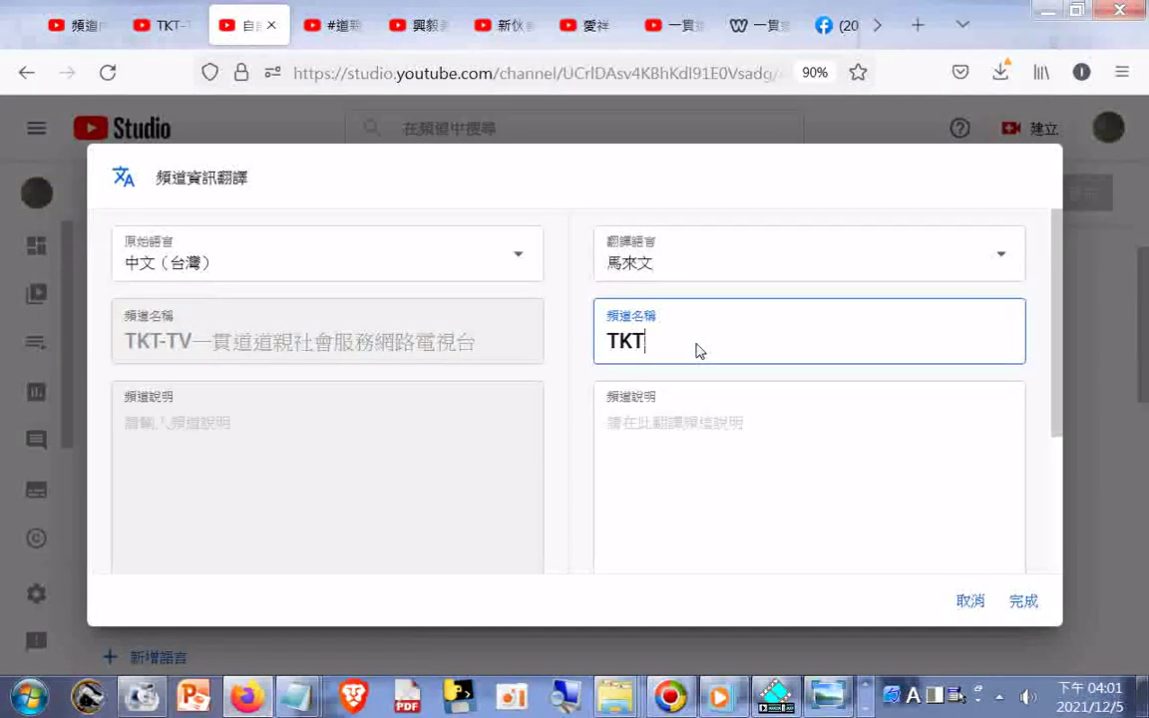
{"action": "type", "text": "-TV"}
{"action": "left_click", "coordinate": [1021, 600]}
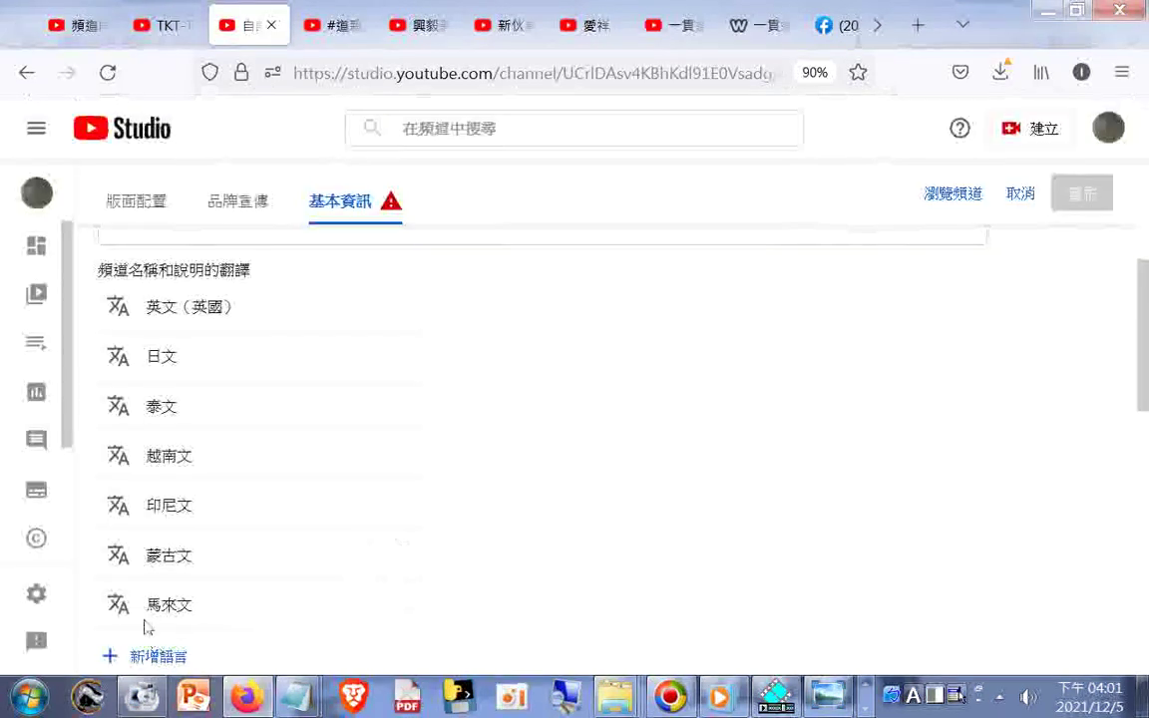
- Start another channel information translation with 韓文 as the translation language
{"action": "mouse_move", "coordinate": [180, 610]}
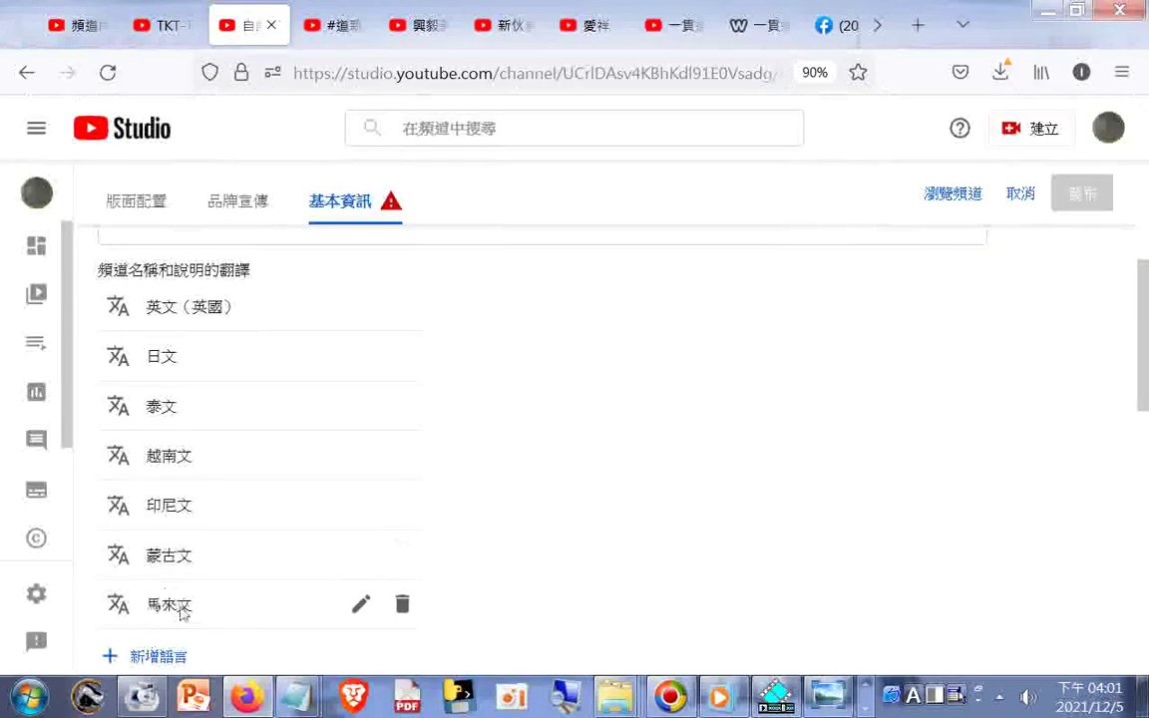
{"action": "left_click", "coordinate": [159, 657]}
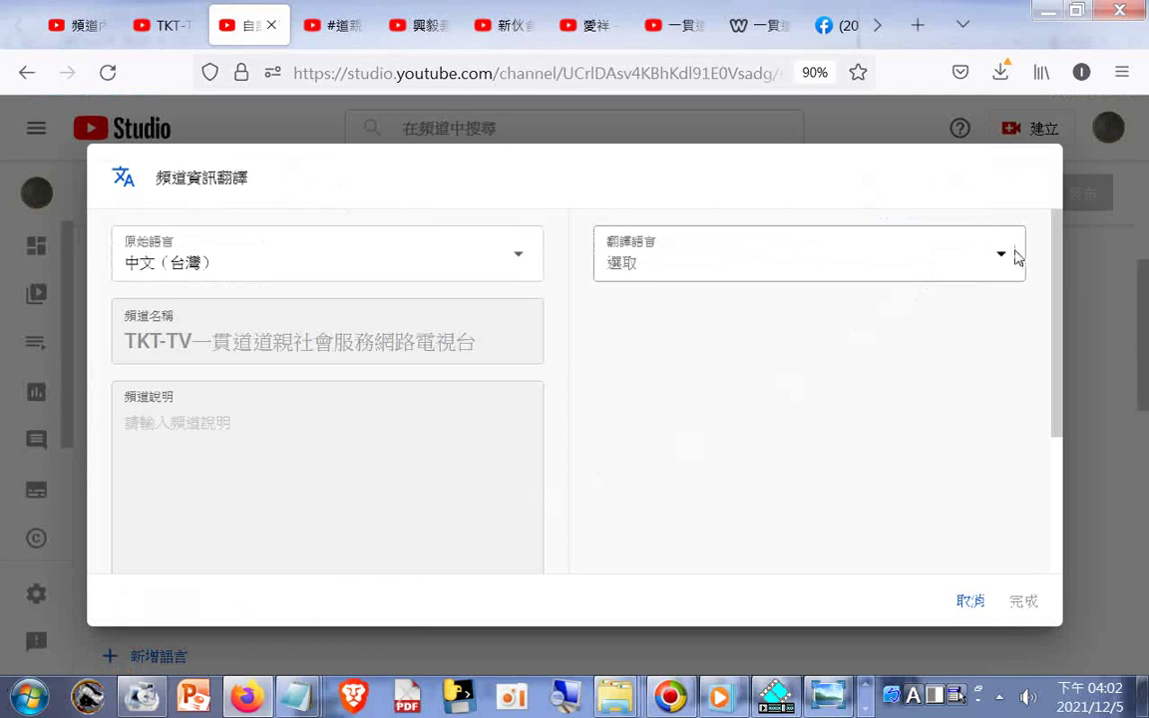
{"action": "left_click", "coordinate": [999, 257]}
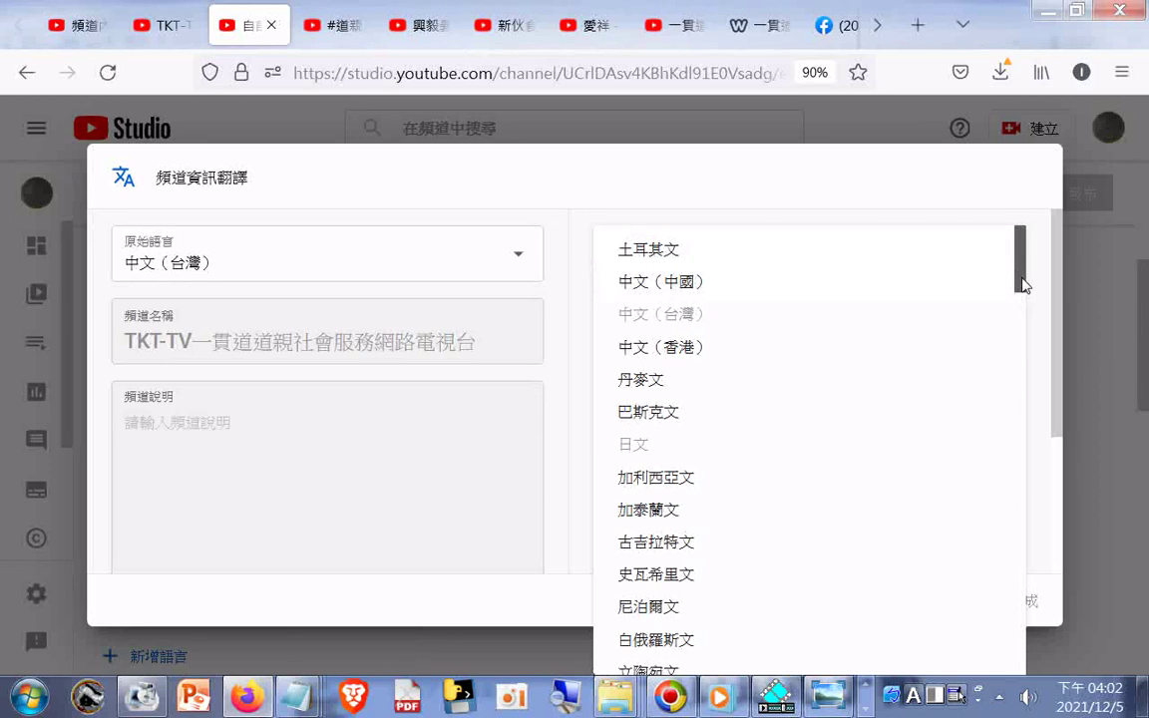
{"action": "left_click_drag", "start_coordinate": [1022, 286], "coordinate": [1029, 313]}
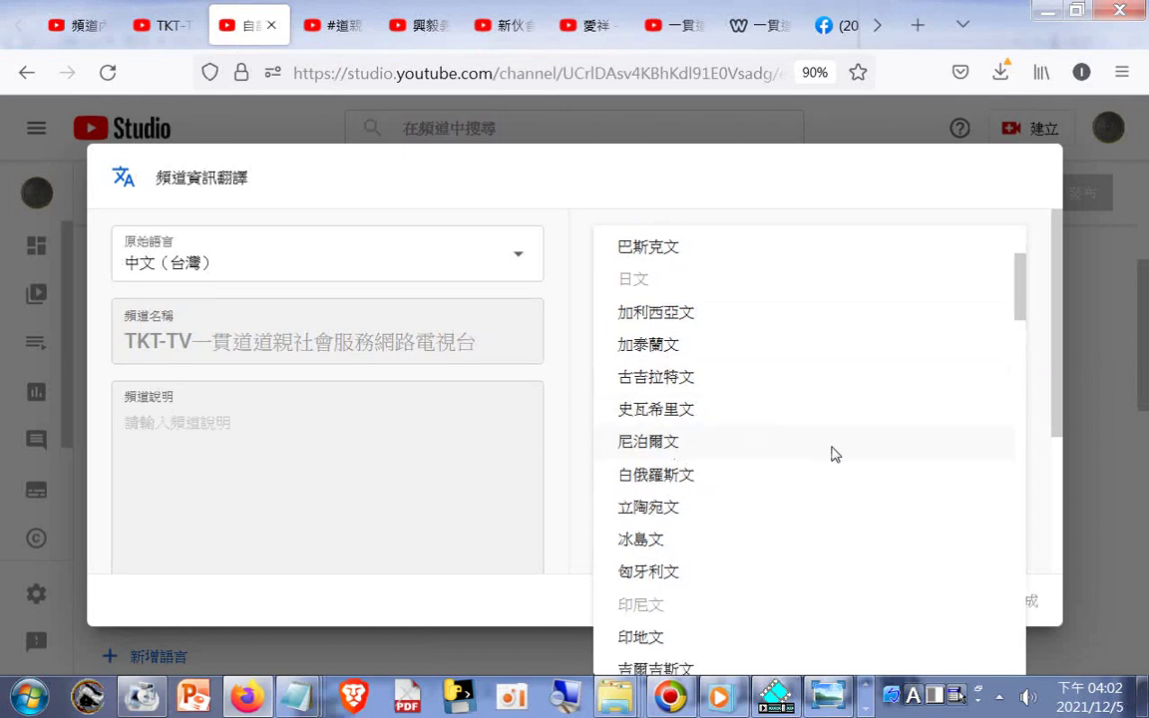
{"action": "scroll", "coordinate": [768, 434], "scroll_direction": "down", "scroll_amount": 2}
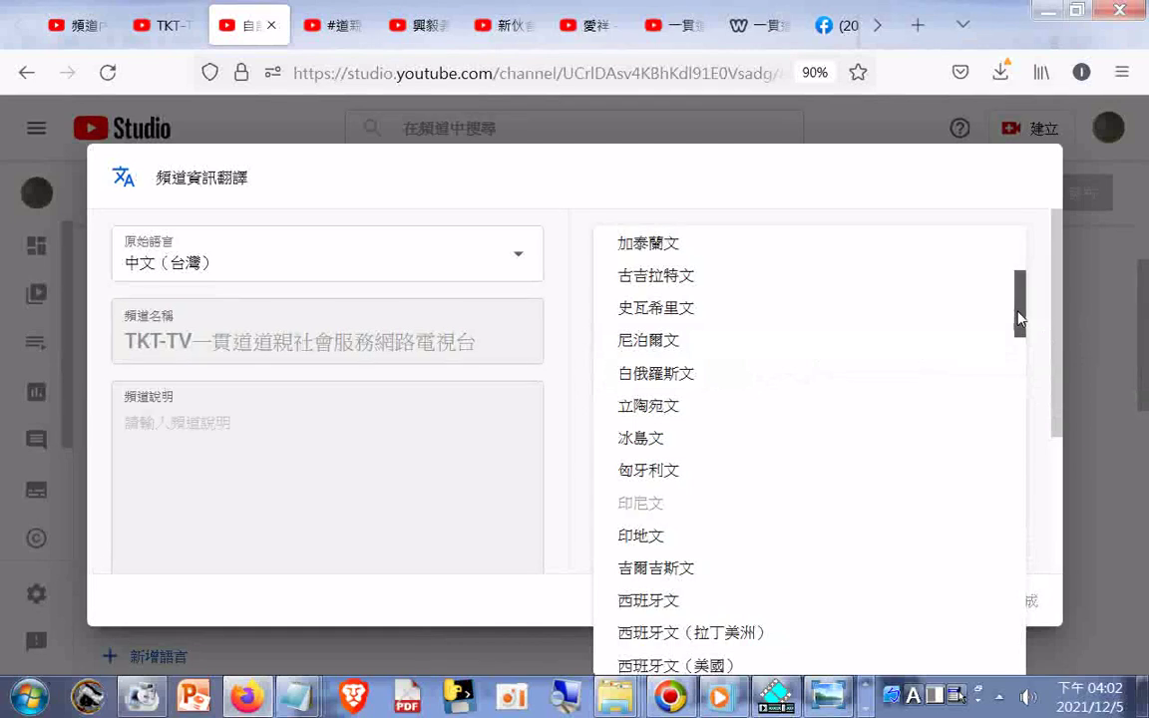
{"action": "left_click_drag", "start_coordinate": [1019, 318], "coordinate": [1025, 458]}
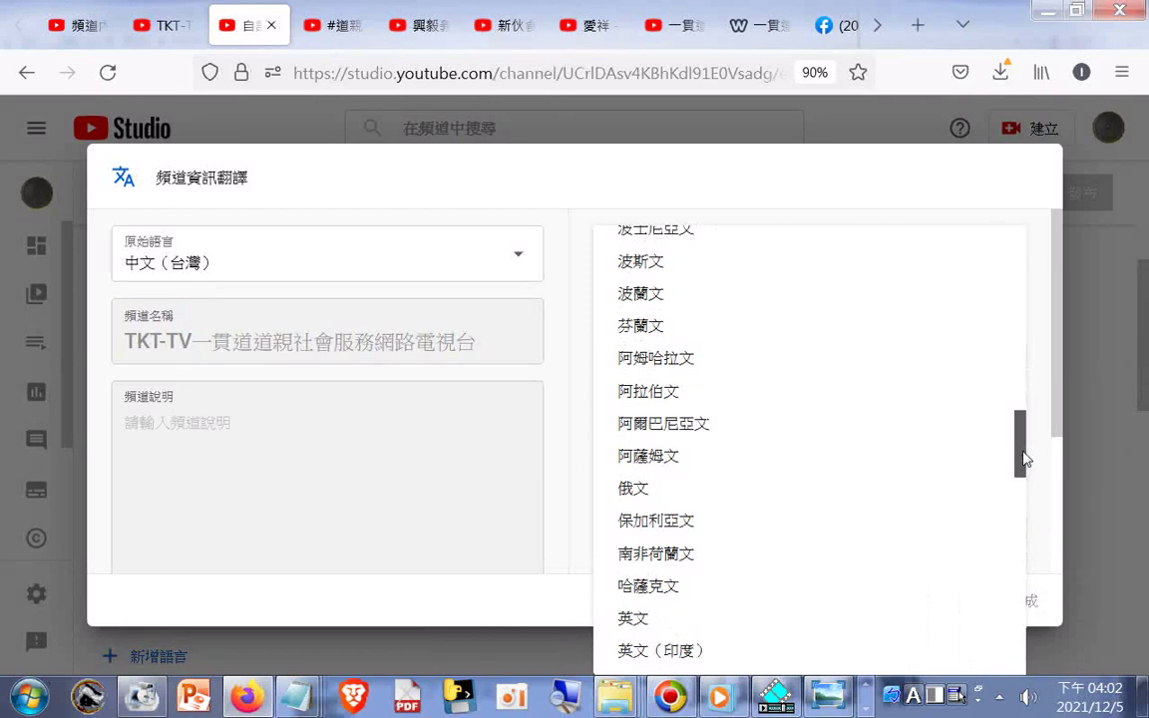
{"action": "left_click_drag", "start_coordinate": [1025, 459], "coordinate": [1025, 459]}
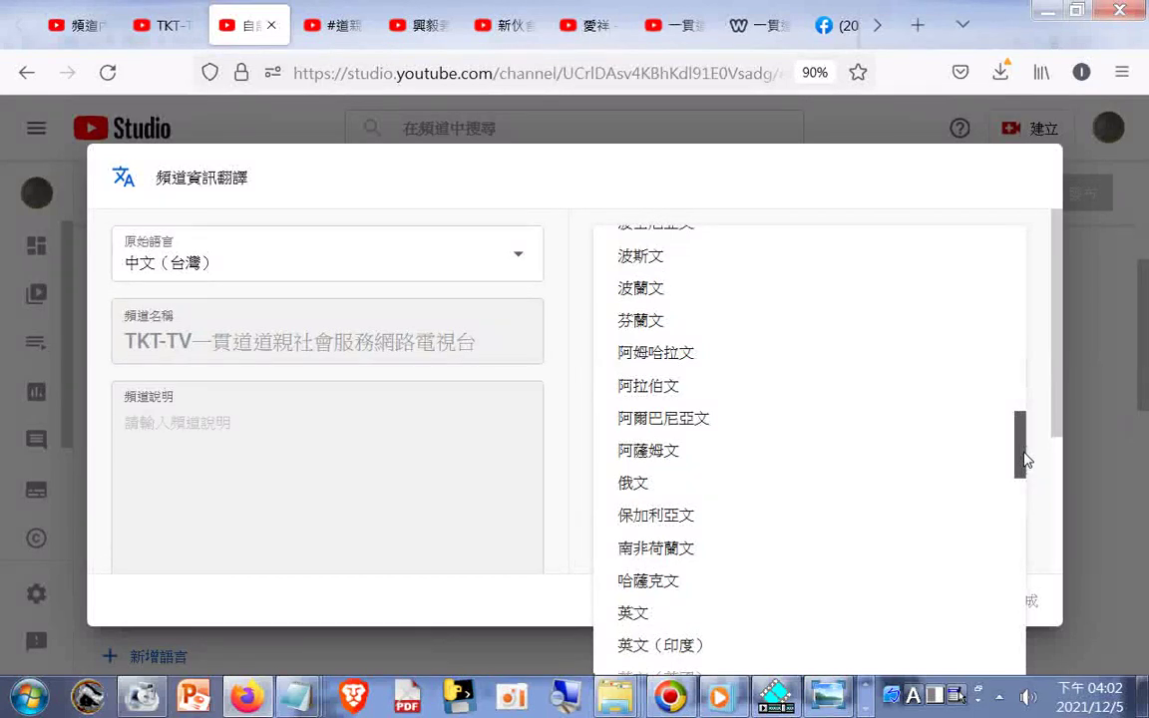
{"action": "left_click_drag", "start_coordinate": [1025, 458], "coordinate": [1024, 578]}
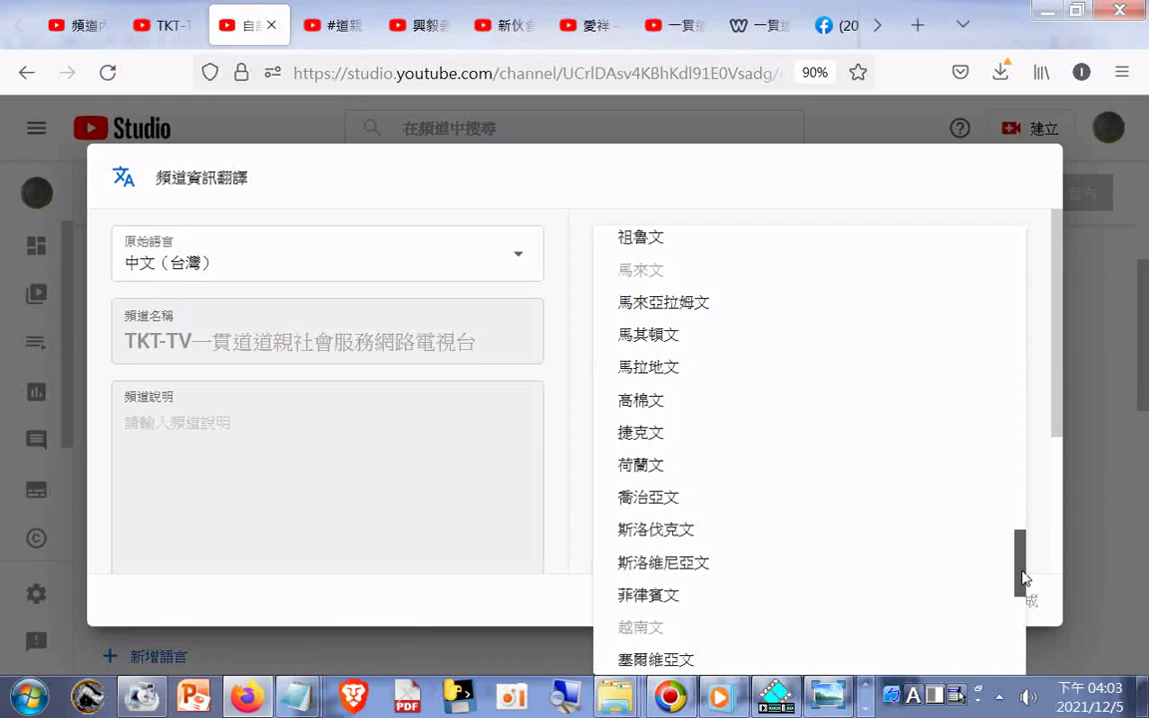
{"action": "left_click_drag", "start_coordinate": [1022, 576], "coordinate": [1024, 602]}
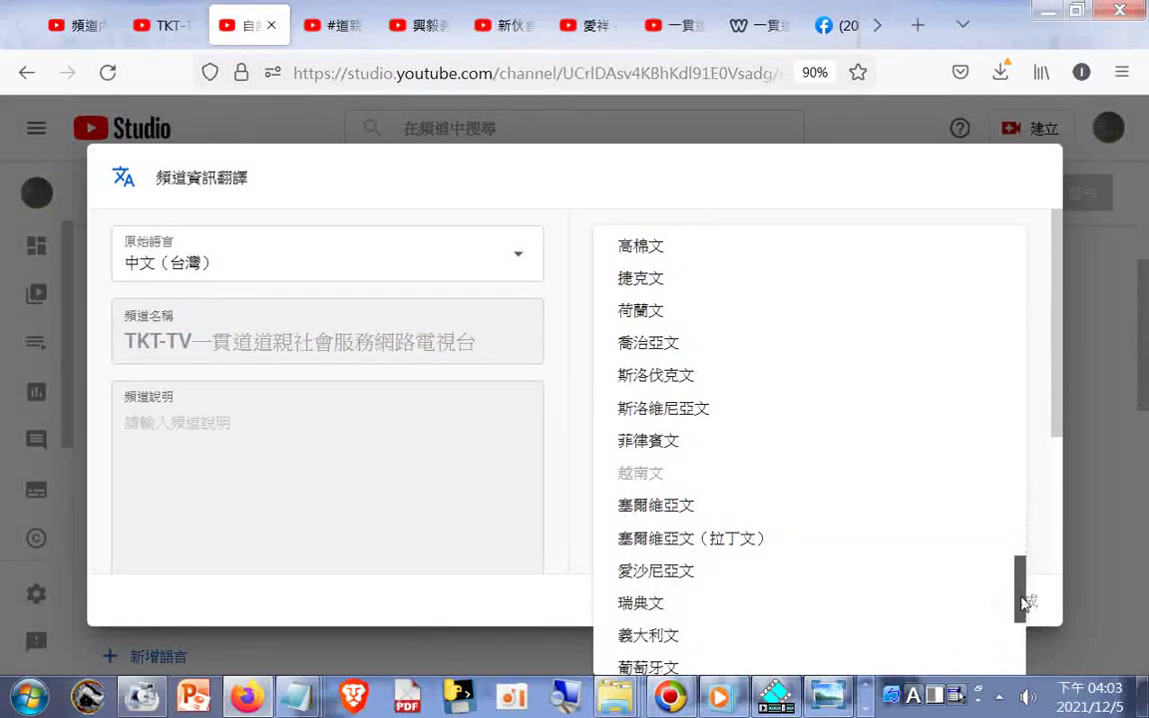
{"action": "left_click_drag", "start_coordinate": [1024, 602], "coordinate": [1016, 658]}
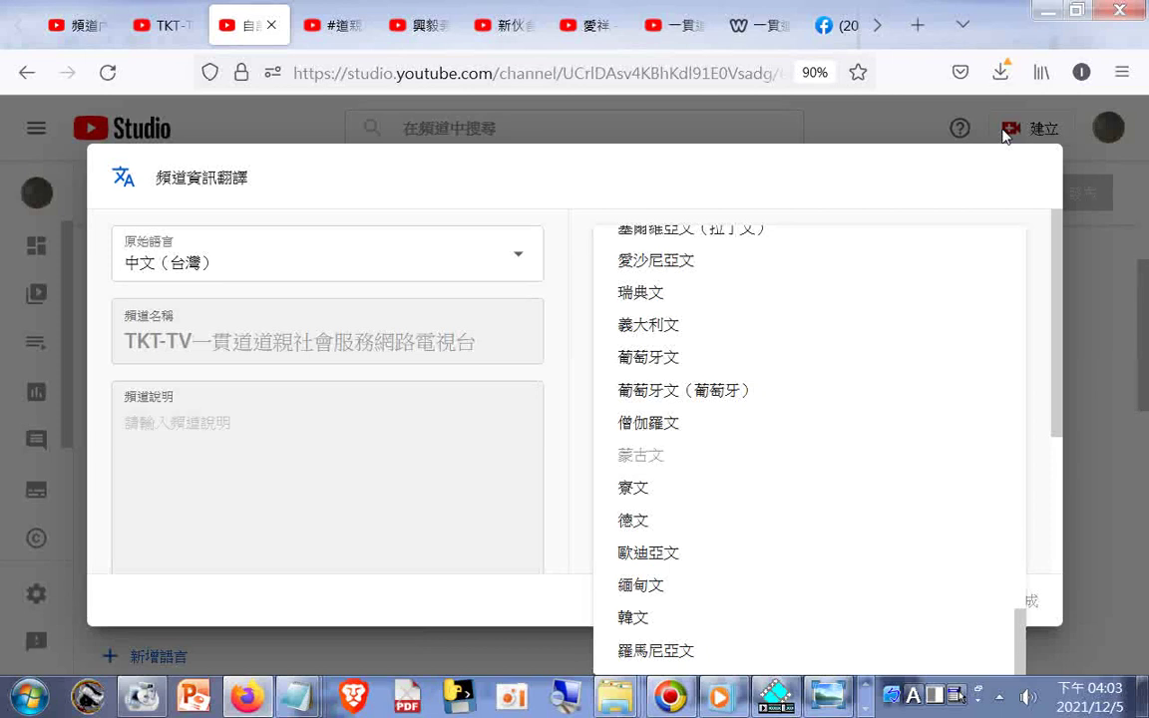
{"action": "left_click", "coordinate": [626, 617]}
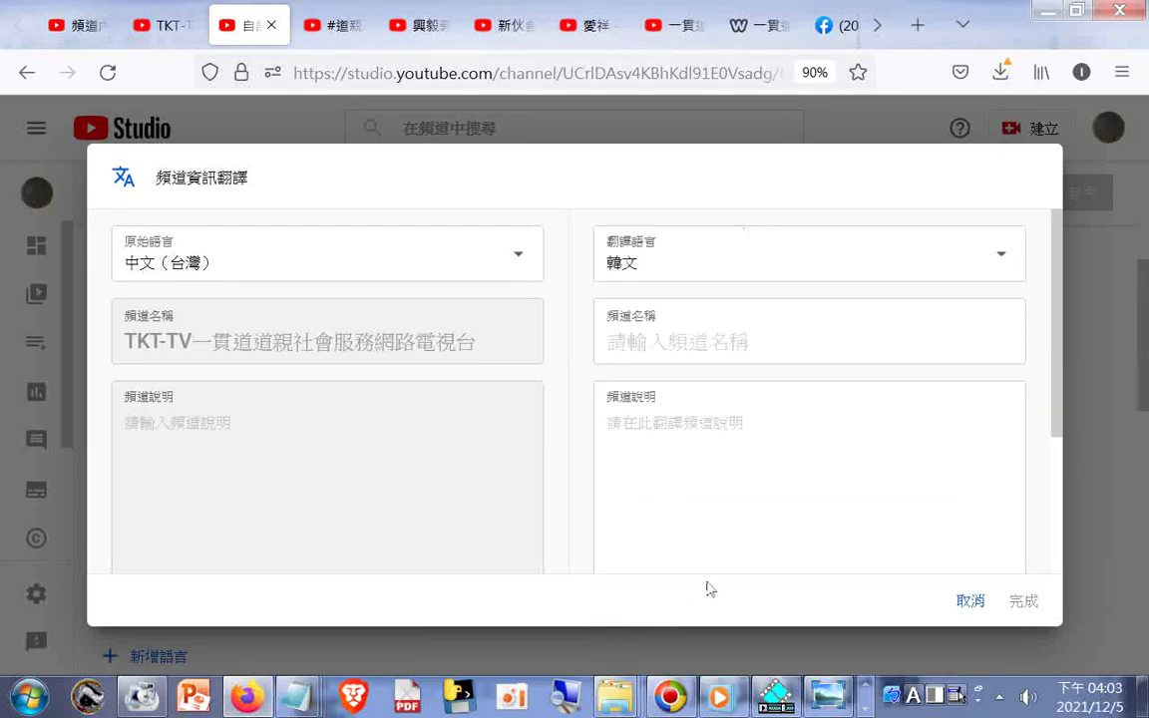
- Enter TKT-TV as the translated channel name for 韓文 and save the translation
{"action": "left_click", "coordinate": [758, 342]}
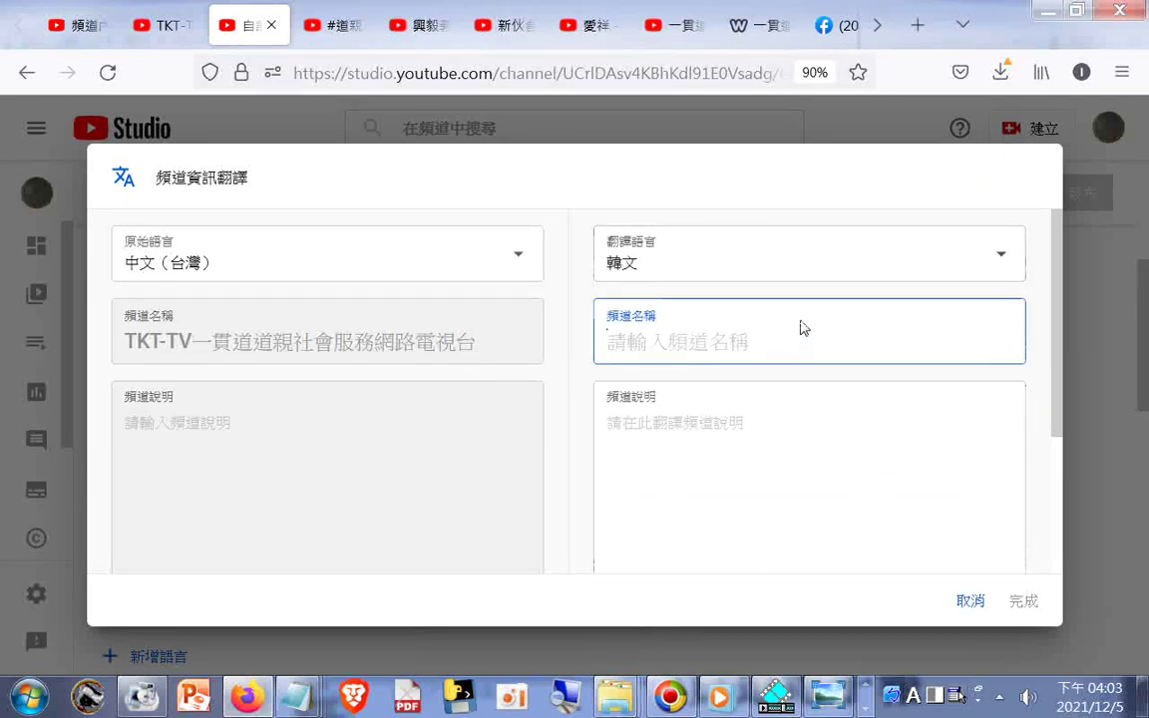
{"action": "type", "text": "T"}
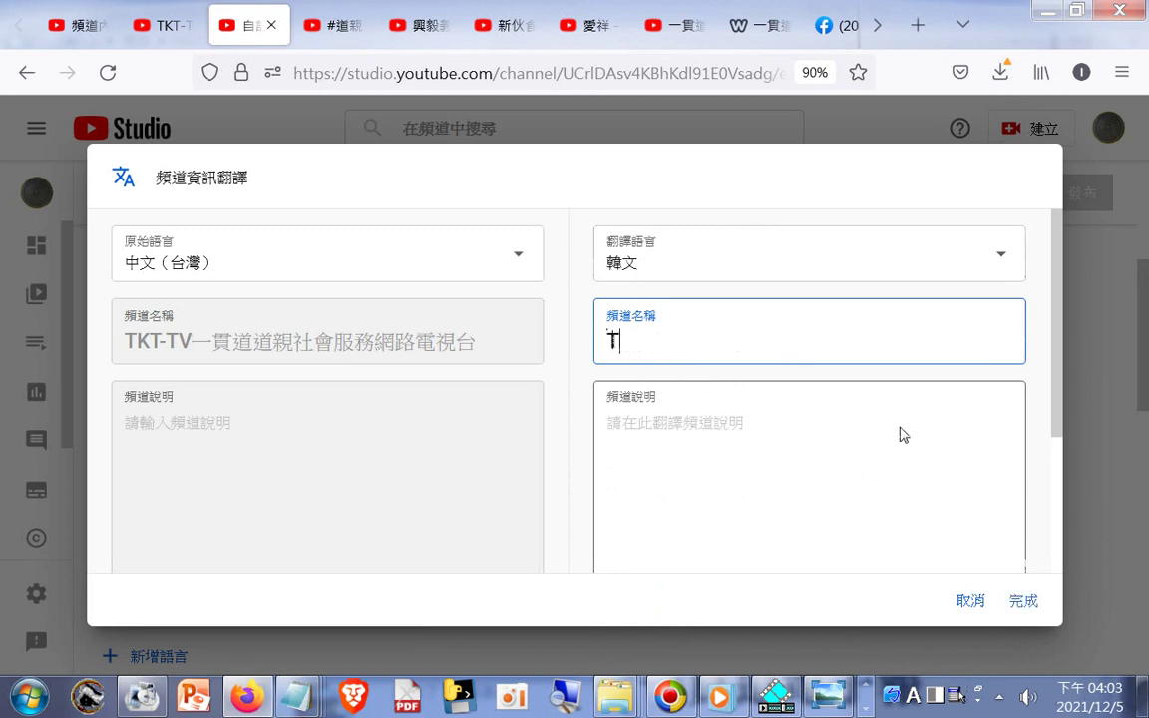
{"action": "type", "text": "KT-TV"}
{"action": "left_click", "coordinate": [1023, 600]}
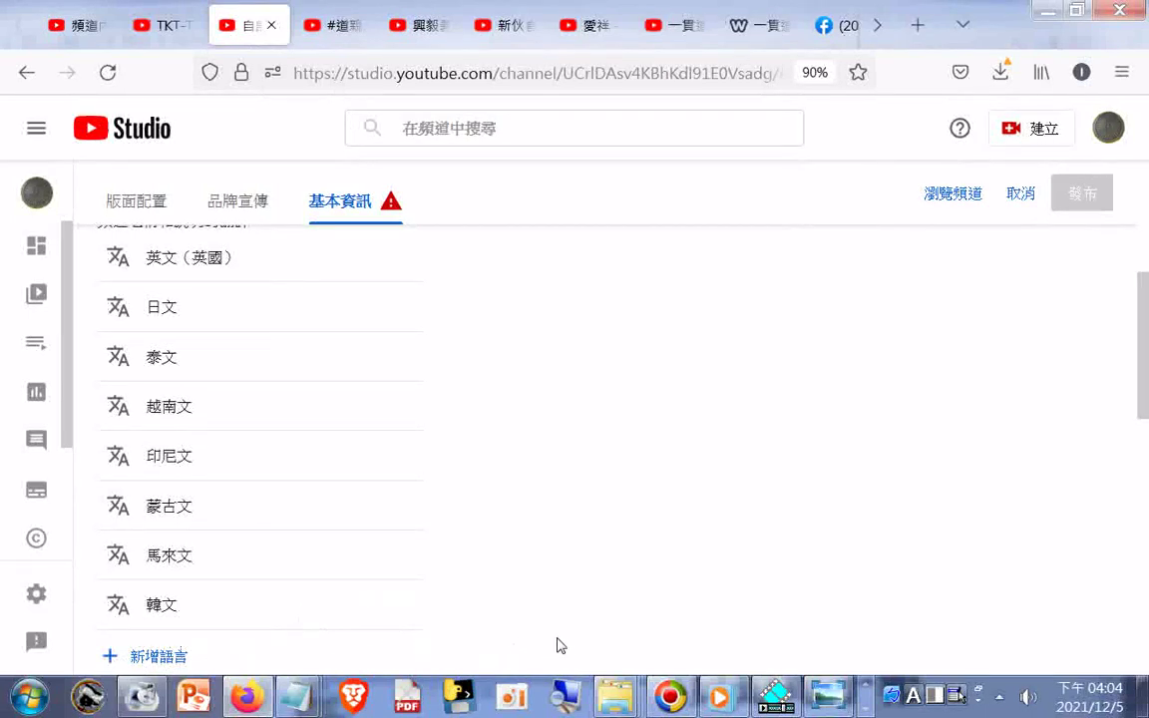
- Take a browser screenshot of the visible page with the translation list and download the image
{"action": "right_click", "coordinate": [588, 644]}
{"action": "left_click", "coordinate": [660, 506]}
{"action": "left_click", "coordinate": [1072, 144]}
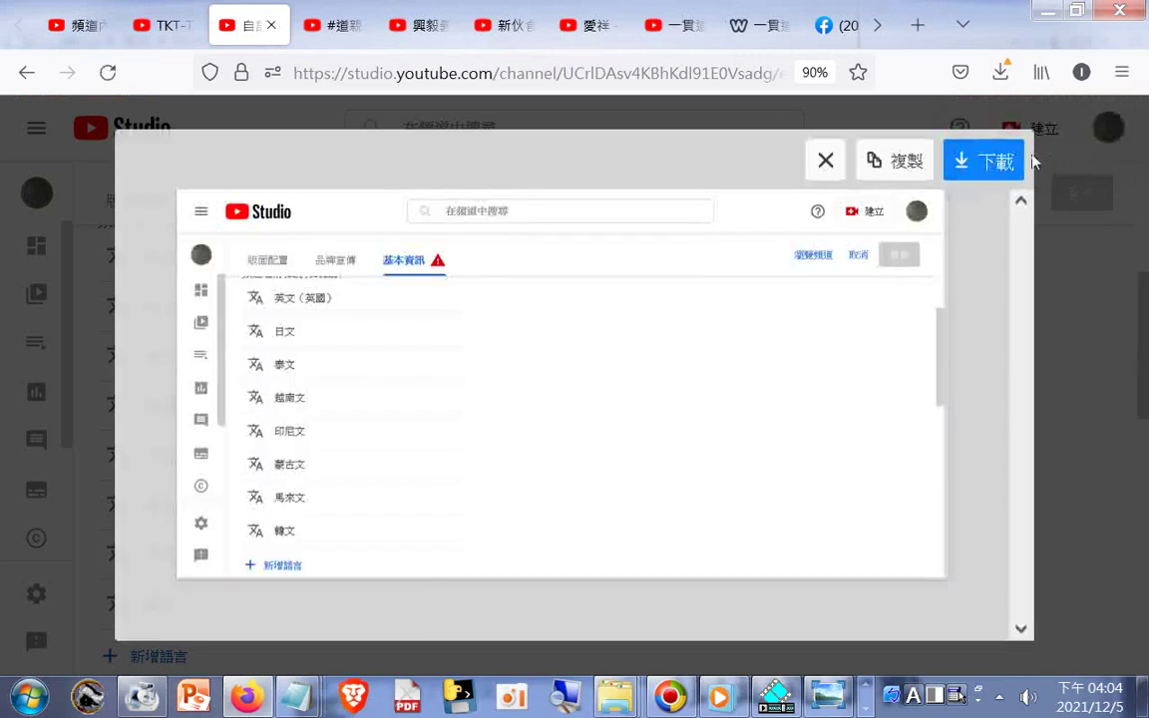
{"action": "left_click", "coordinate": [987, 159]}
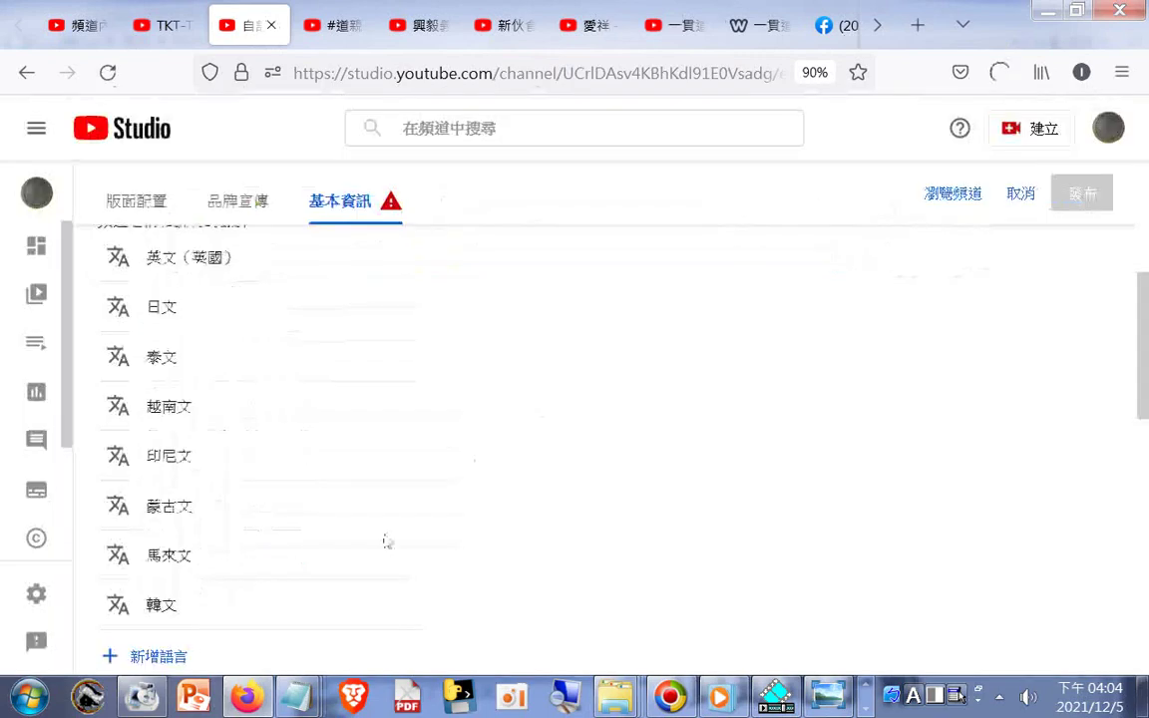
- Start another channel information translation with 緬甸文 as the translation language
{"action": "left_click", "coordinate": [158, 656]}
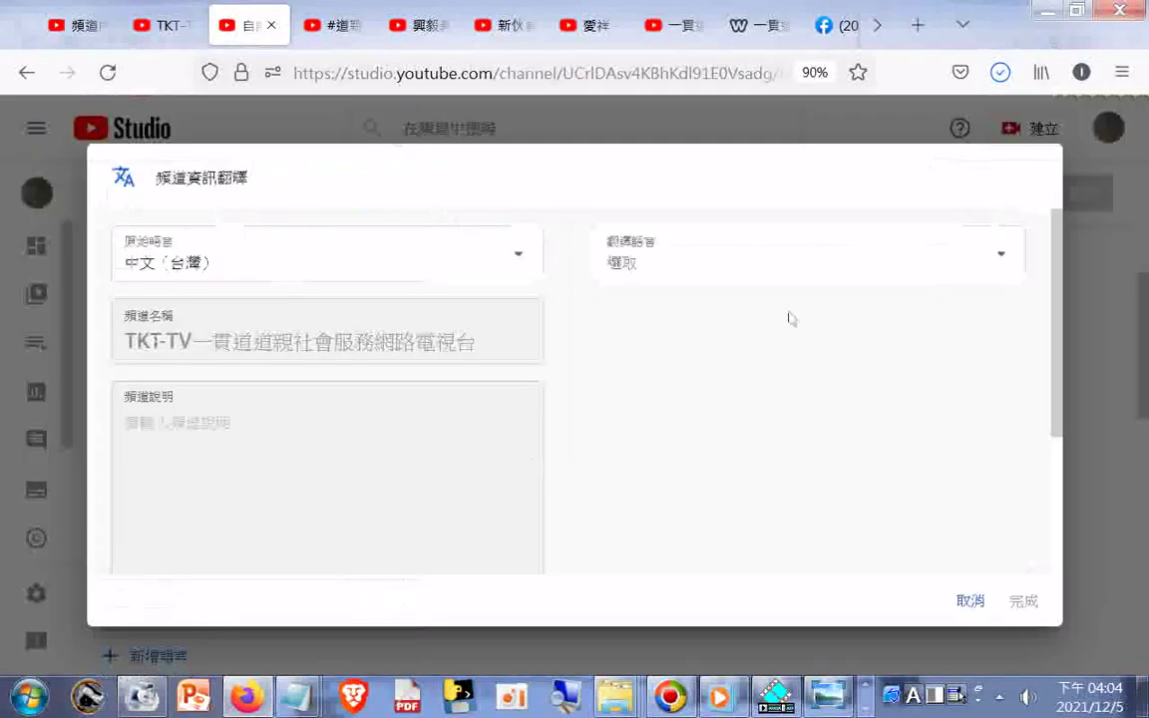
{"action": "left_click", "coordinate": [1000, 259]}
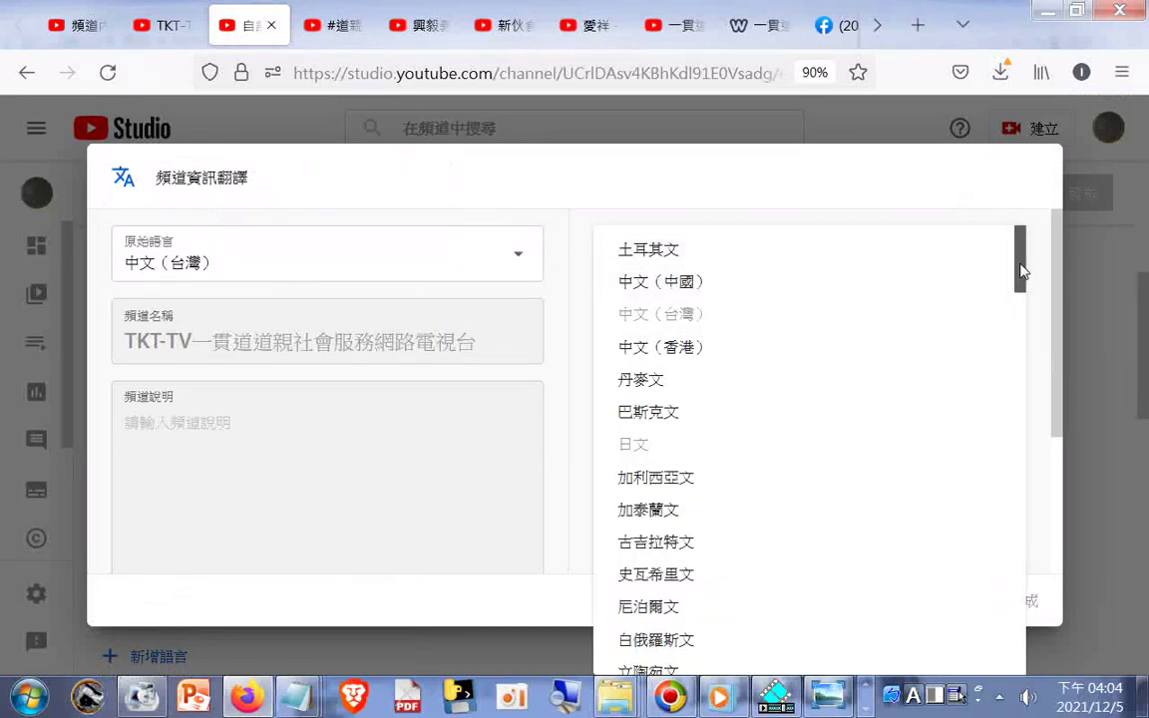
{"action": "left_click_drag", "start_coordinate": [1021, 270], "coordinate": [1027, 638]}
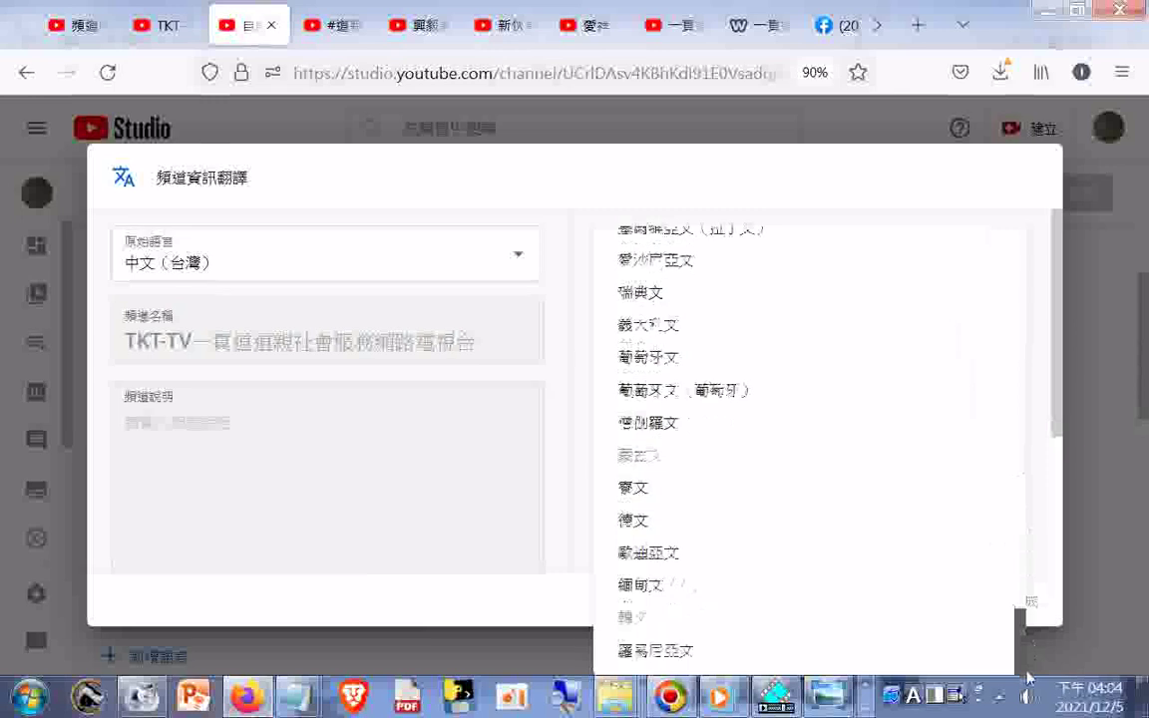
{"action": "left_click", "coordinate": [646, 586]}
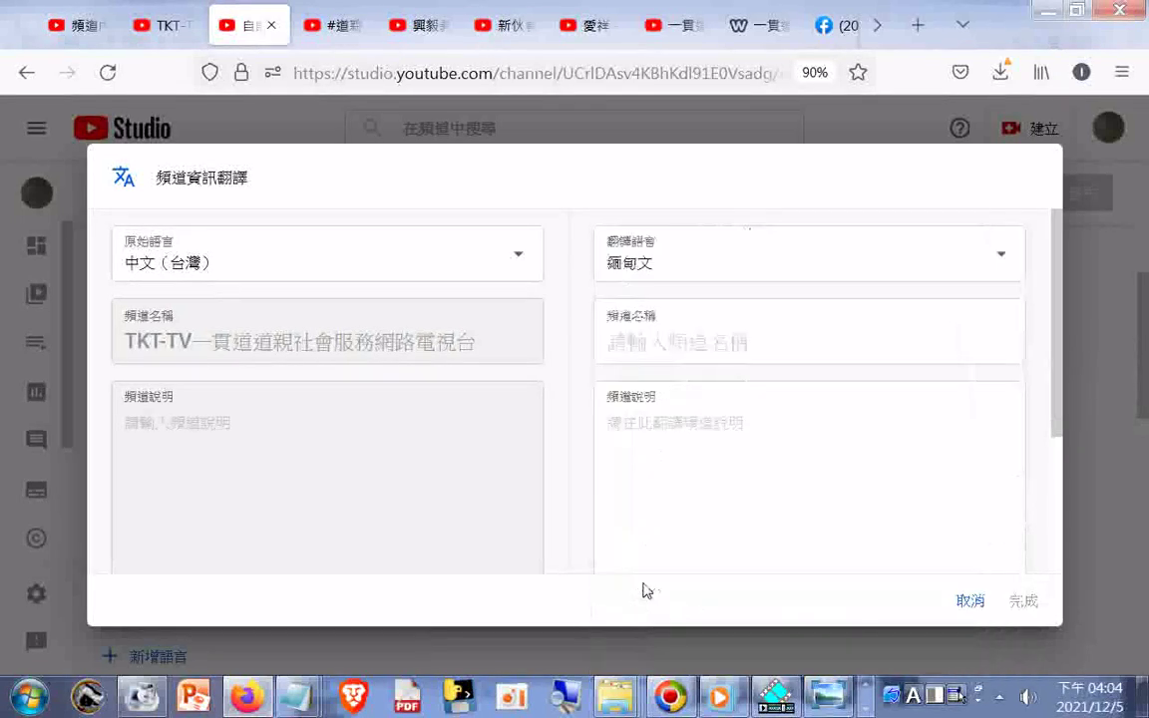
- Enter TKT-TV as the translated channel name for 緬甸文 and save the translation
{"action": "left_click", "coordinate": [833, 341]}
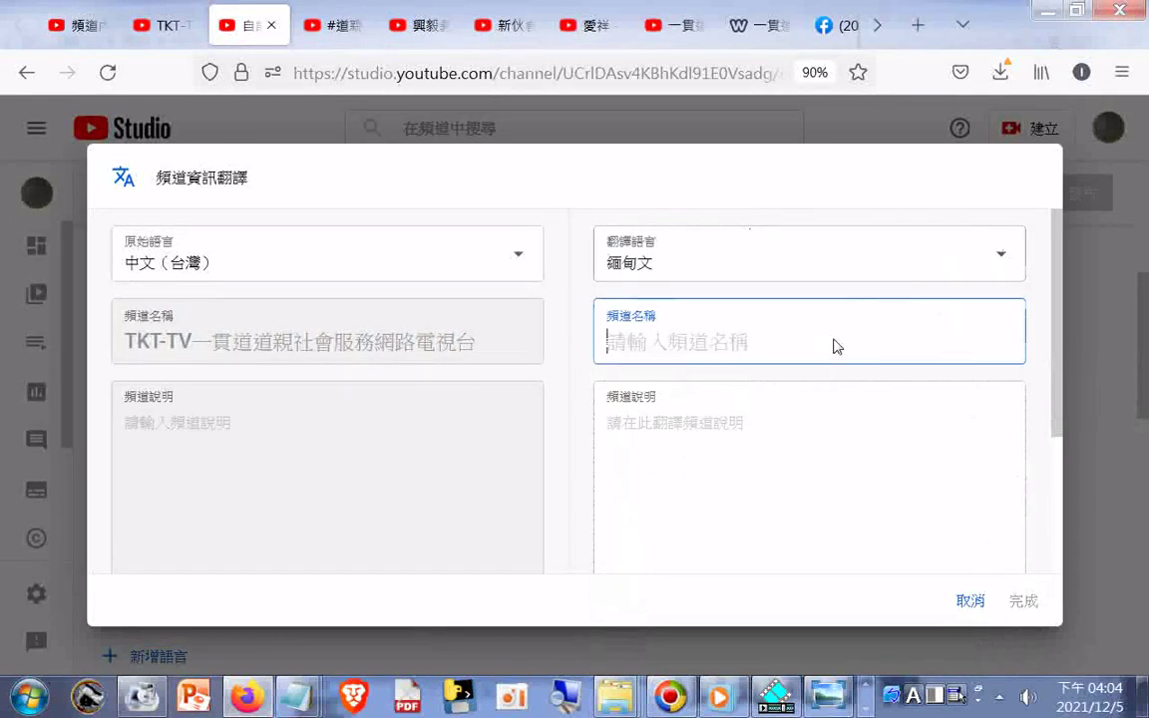
{"action": "type", "text": "T"}
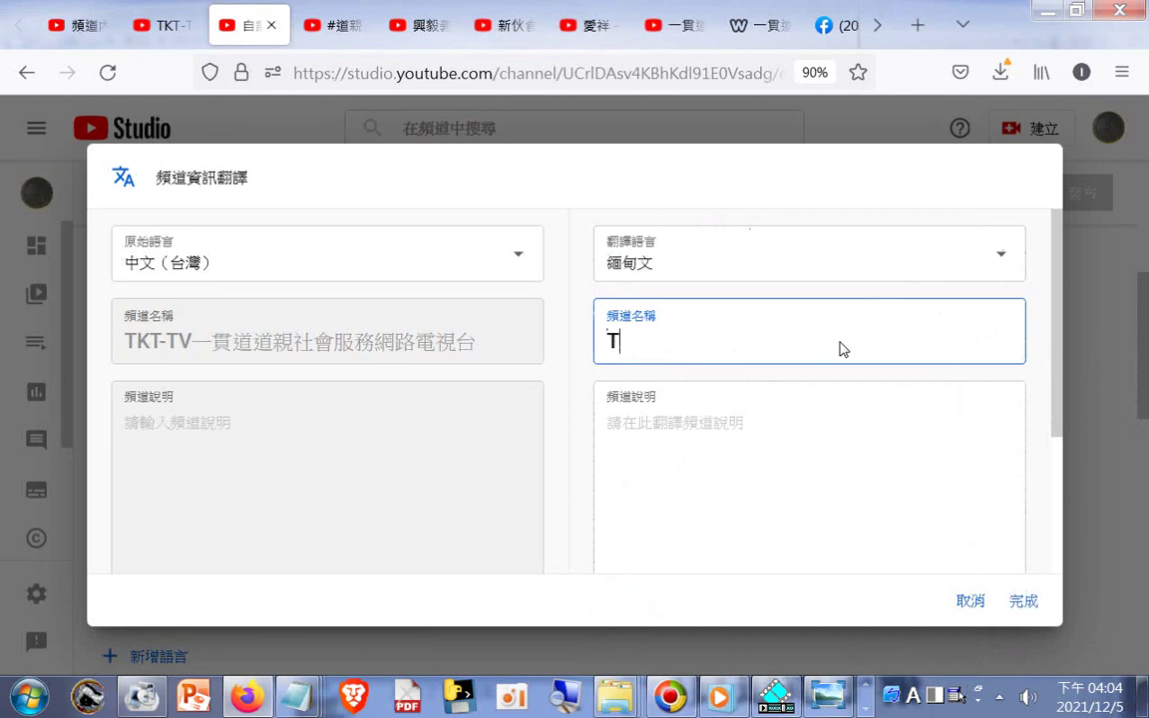
{"action": "type", "text": "KTTV"}
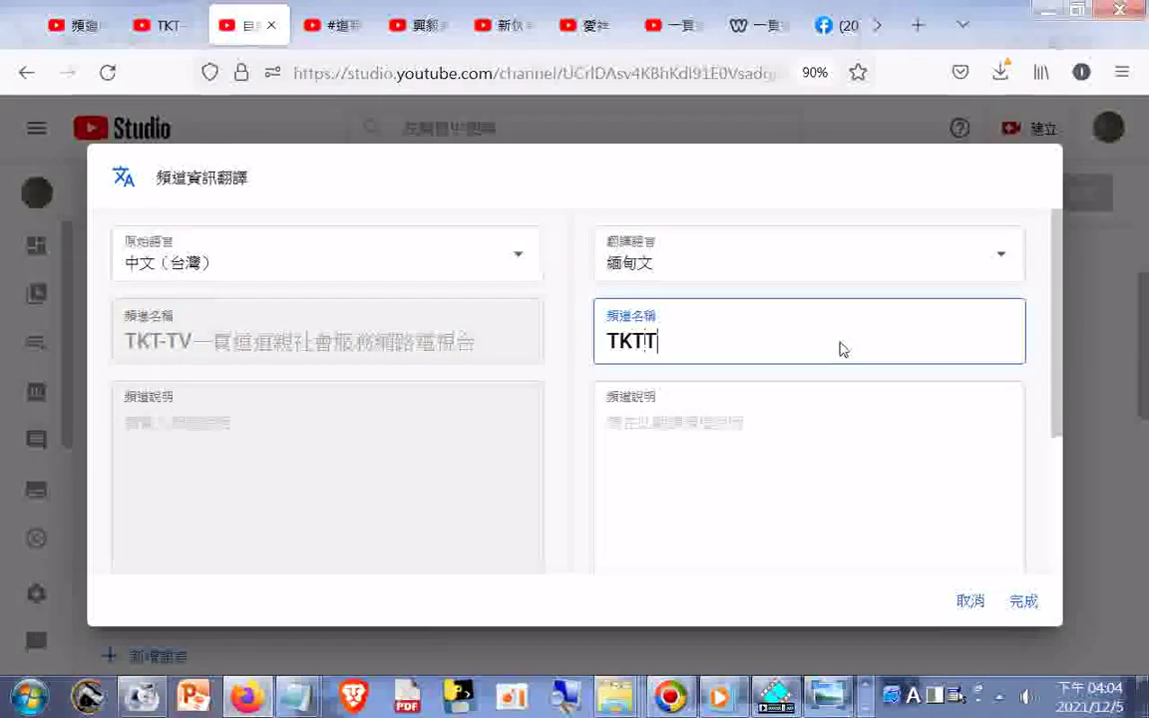
{"action": "key", "text": "Left"}
{"action": "key", "text": "Left"}
{"action": "type", "text": "-"}
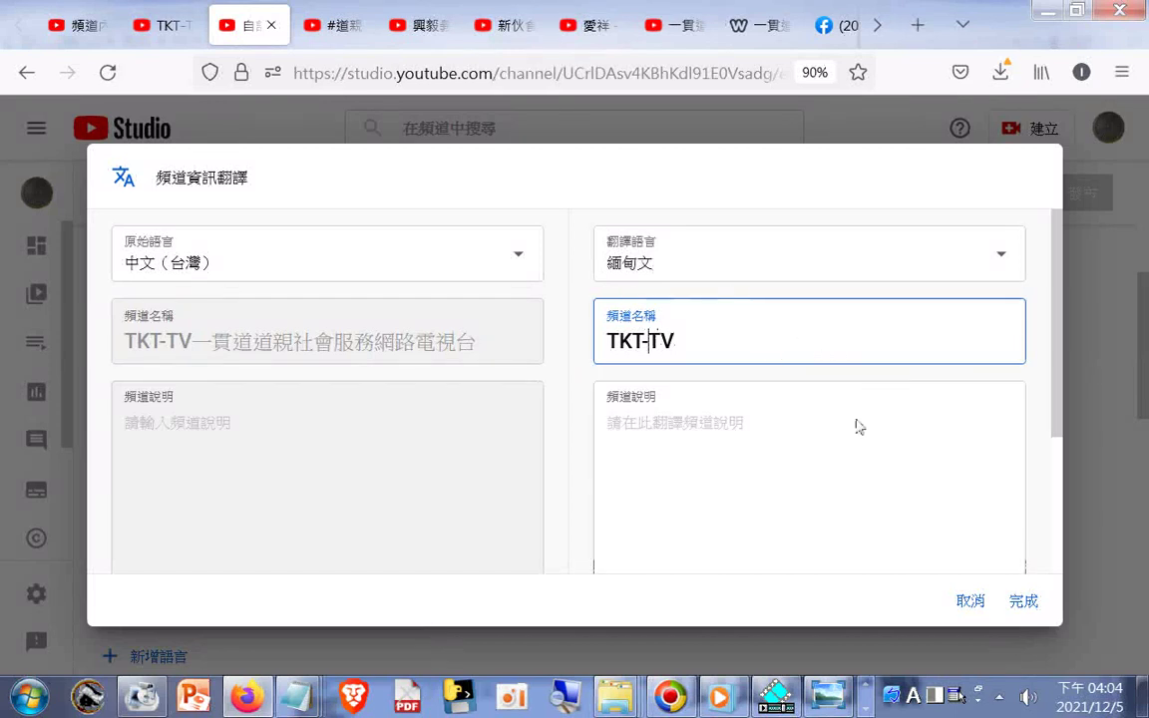
{"action": "left_click", "coordinate": [1021, 602]}
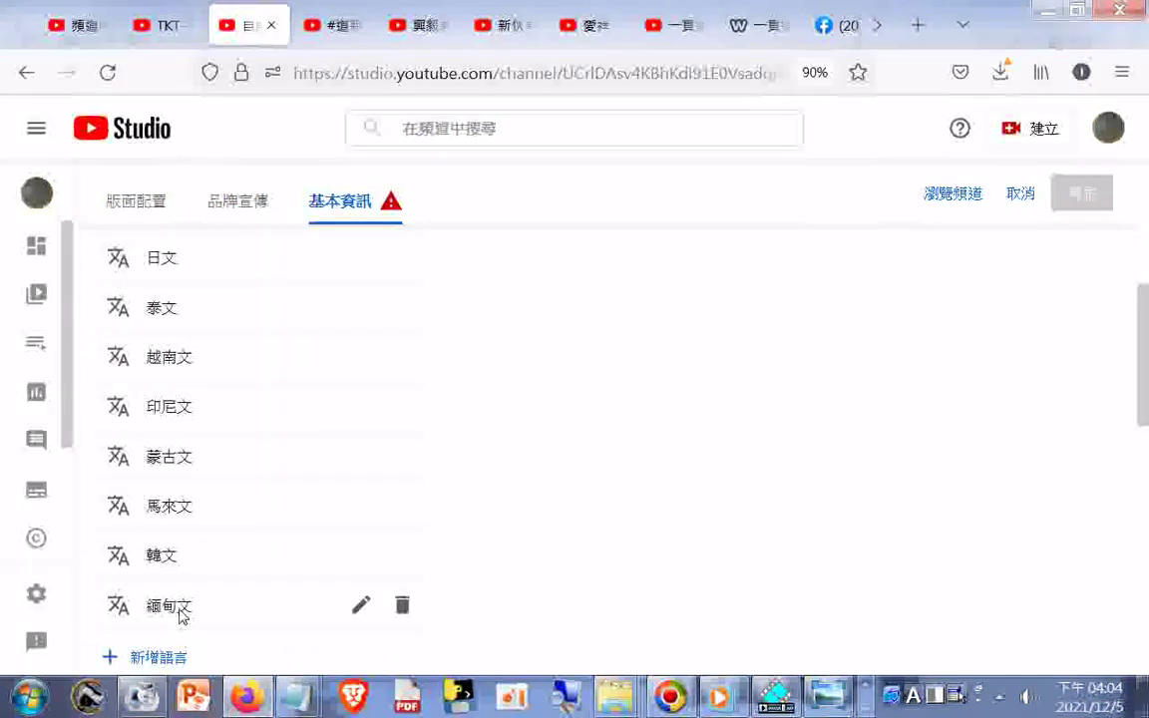
- Start another channel information translation with 寮文 as the translation language
{"action": "scroll", "coordinate": [237, 566], "scroll_direction": "up", "scroll_amount": 1}
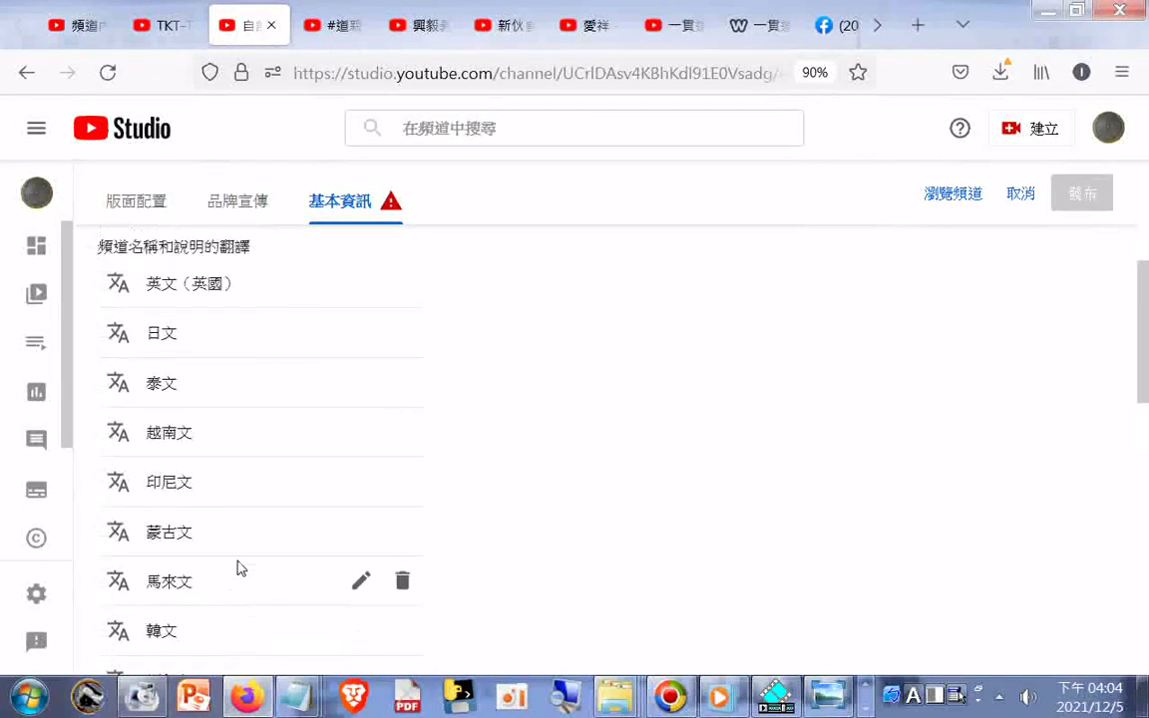
{"action": "scroll", "coordinate": [237, 566], "scroll_direction": "down", "scroll_amount": 1}
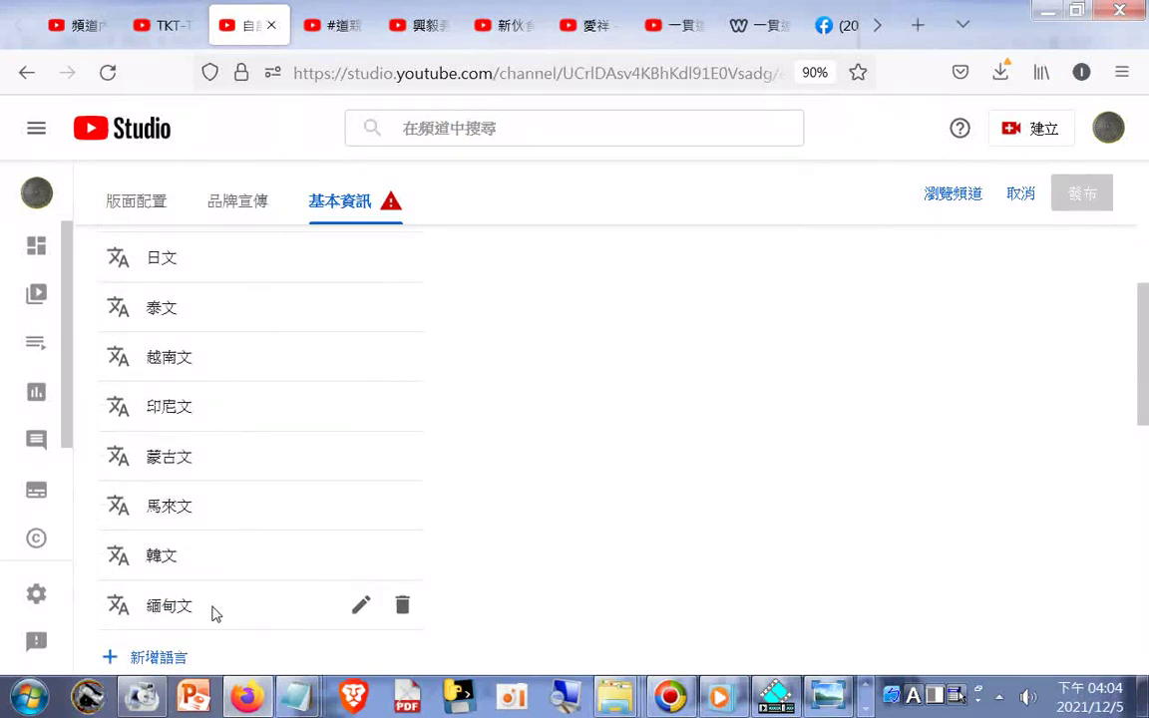
{"action": "scroll", "coordinate": [213, 614], "scroll_direction": "down", "scroll_amount": 1}
{"action": "scroll", "coordinate": [213, 615], "scroll_direction": "down", "scroll_amount": 1}
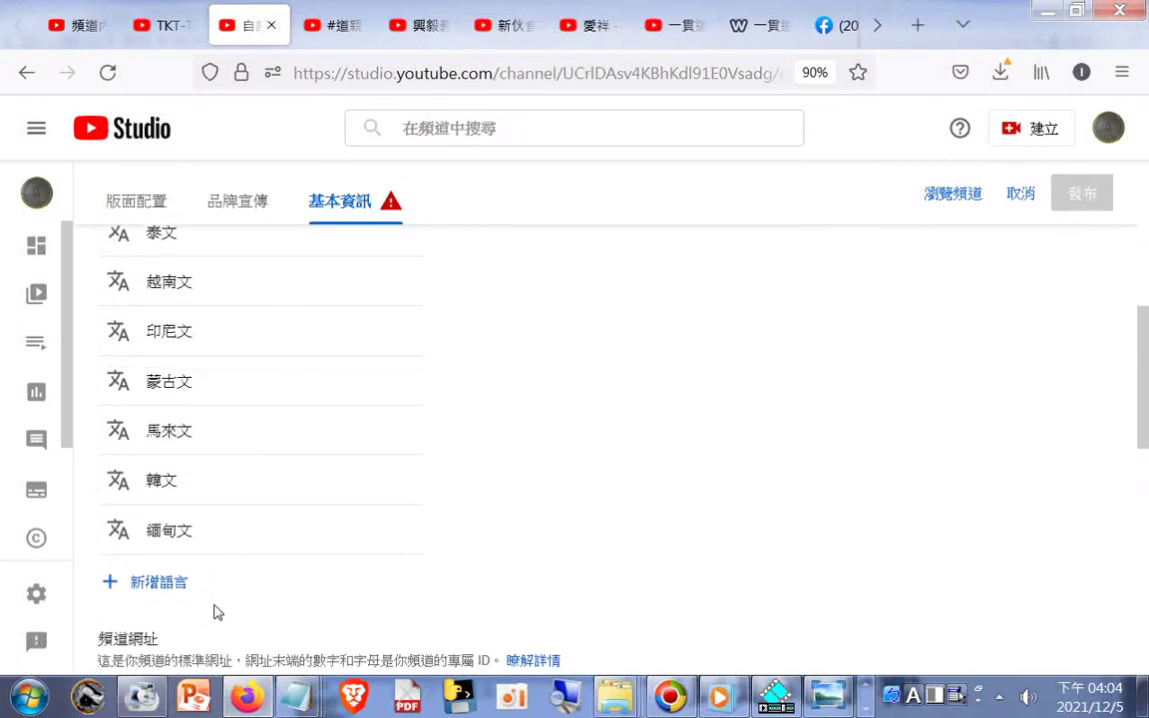
{"action": "left_click", "coordinate": [163, 583]}
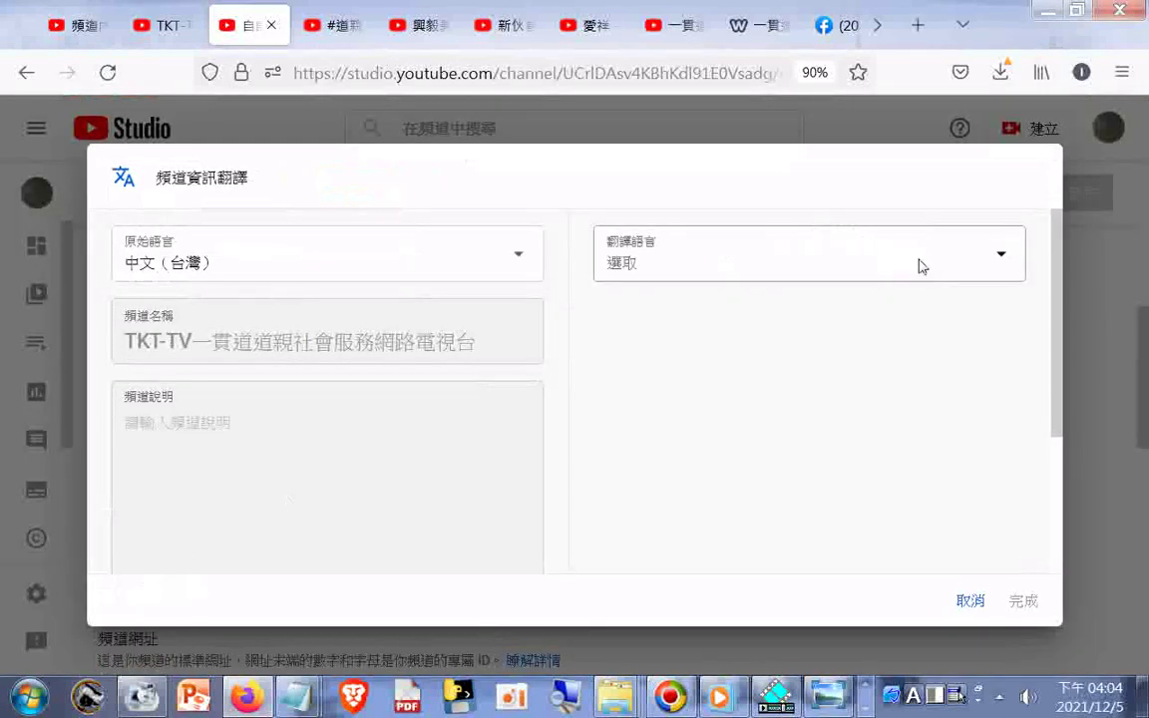
{"action": "left_click", "coordinate": [1000, 251]}
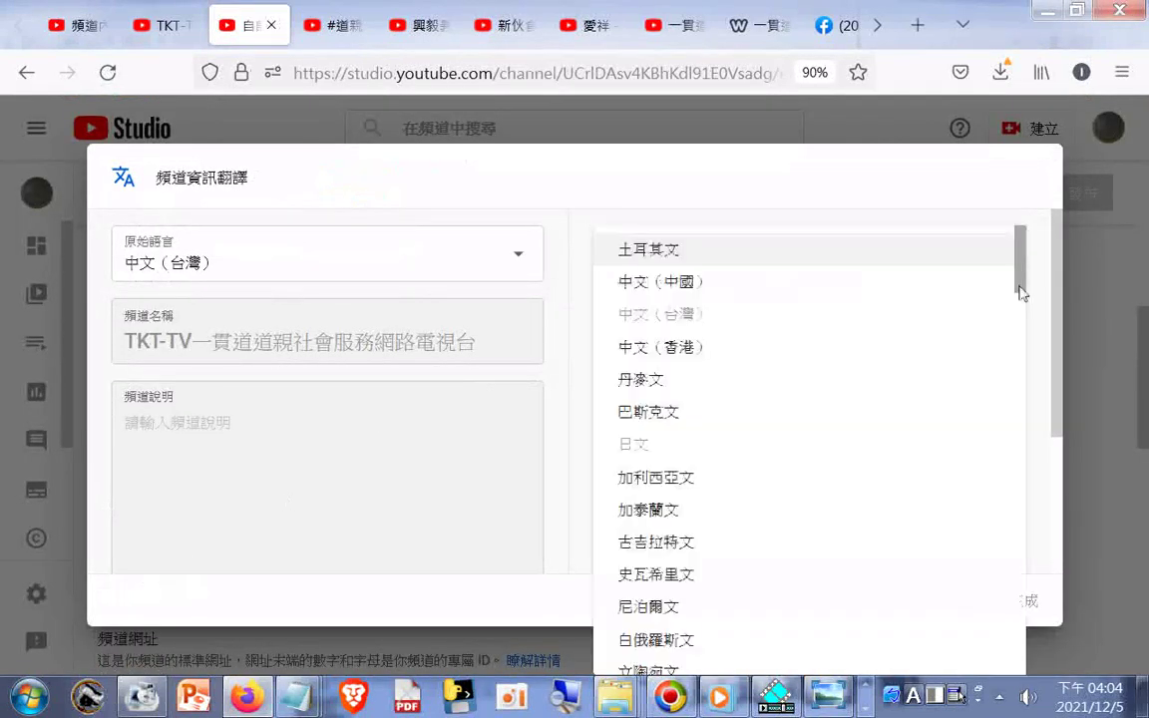
{"action": "left_click_drag", "start_coordinate": [1017, 282], "coordinate": [984, 670]}
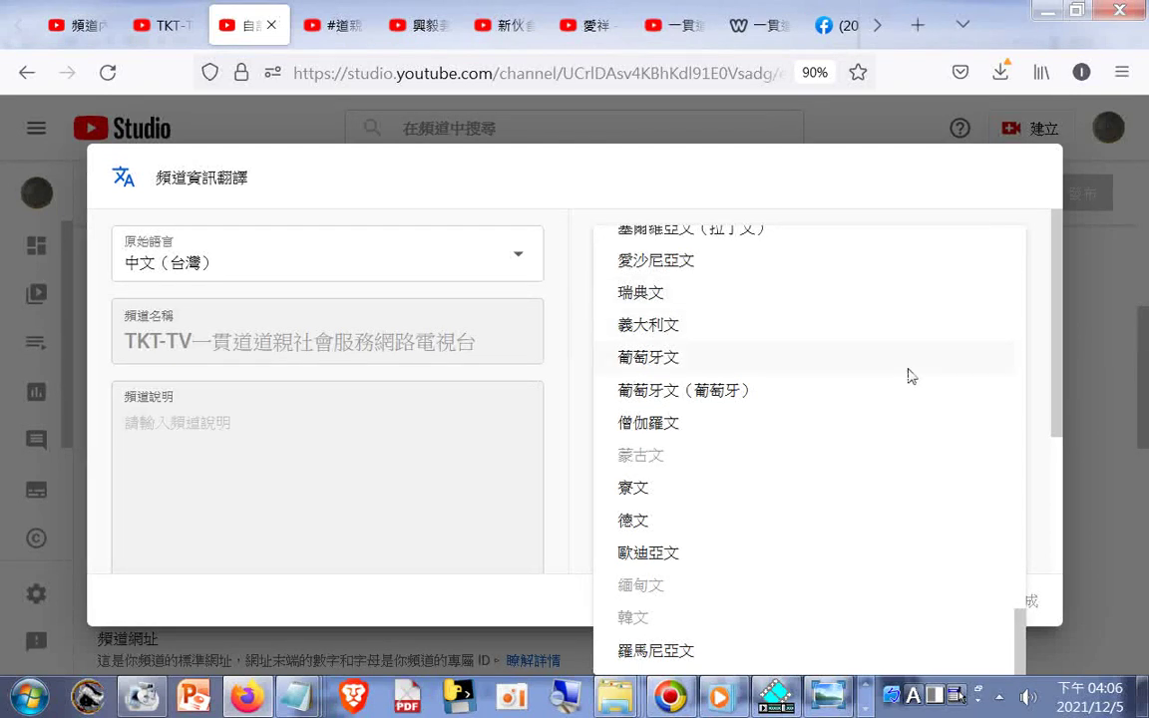
{"action": "scroll", "coordinate": [909, 371], "scroll_direction": "up", "scroll_amount": 2}
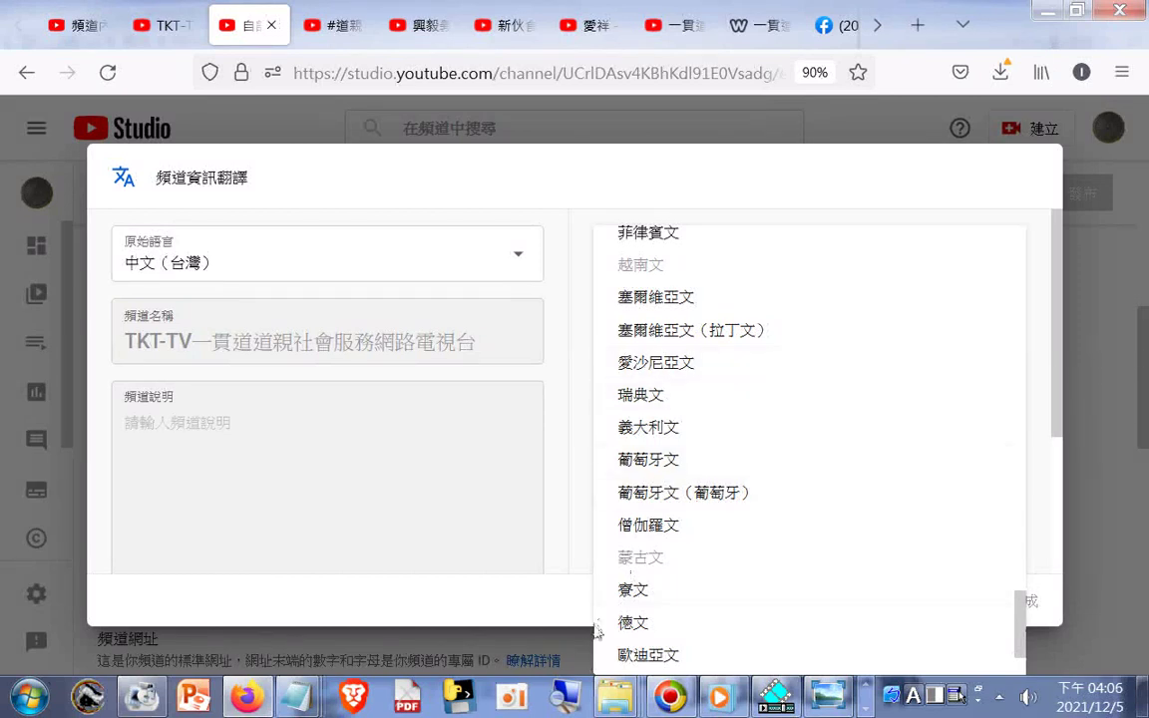
{"action": "left_click", "coordinate": [643, 593]}
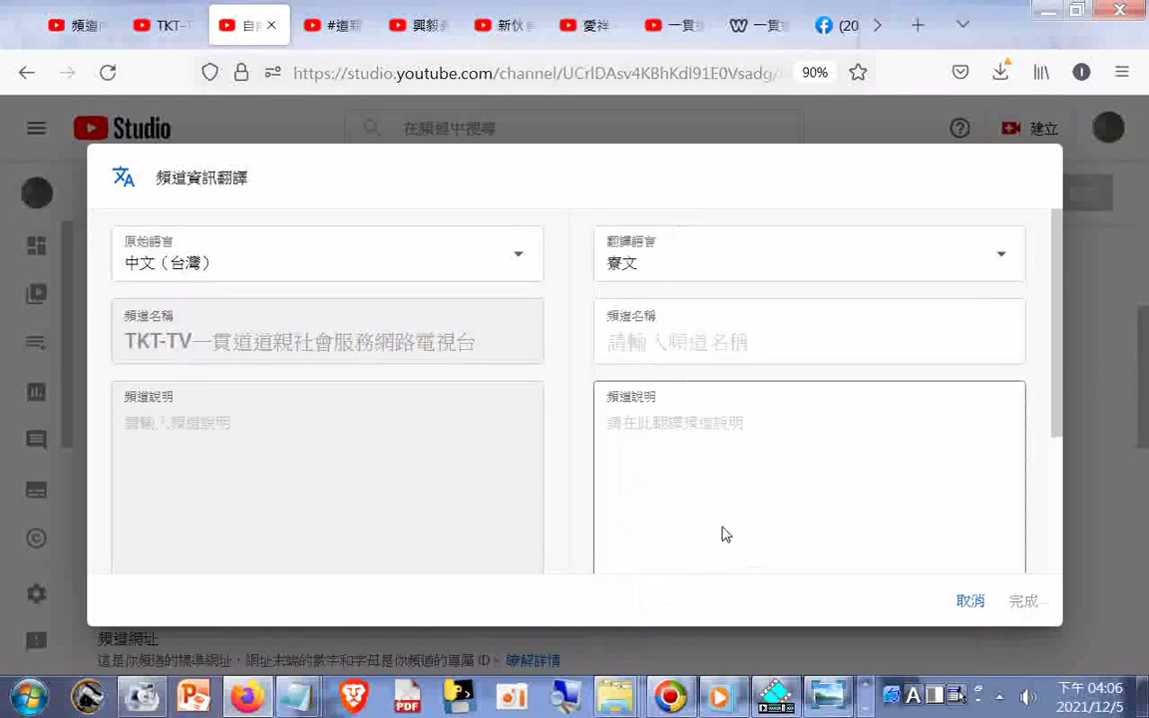
- Enter TKT-TV as the translated channel name for 寮文
{"action": "left_click", "coordinate": [733, 335]}
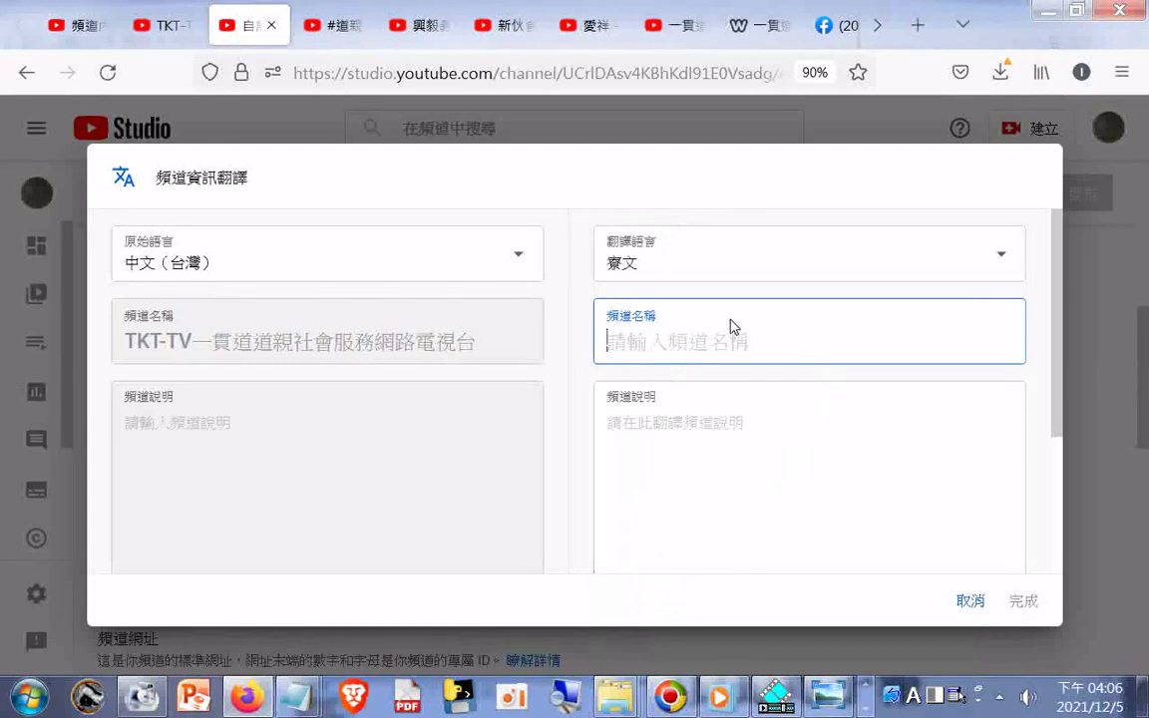
{"action": "type", "text": "I"}
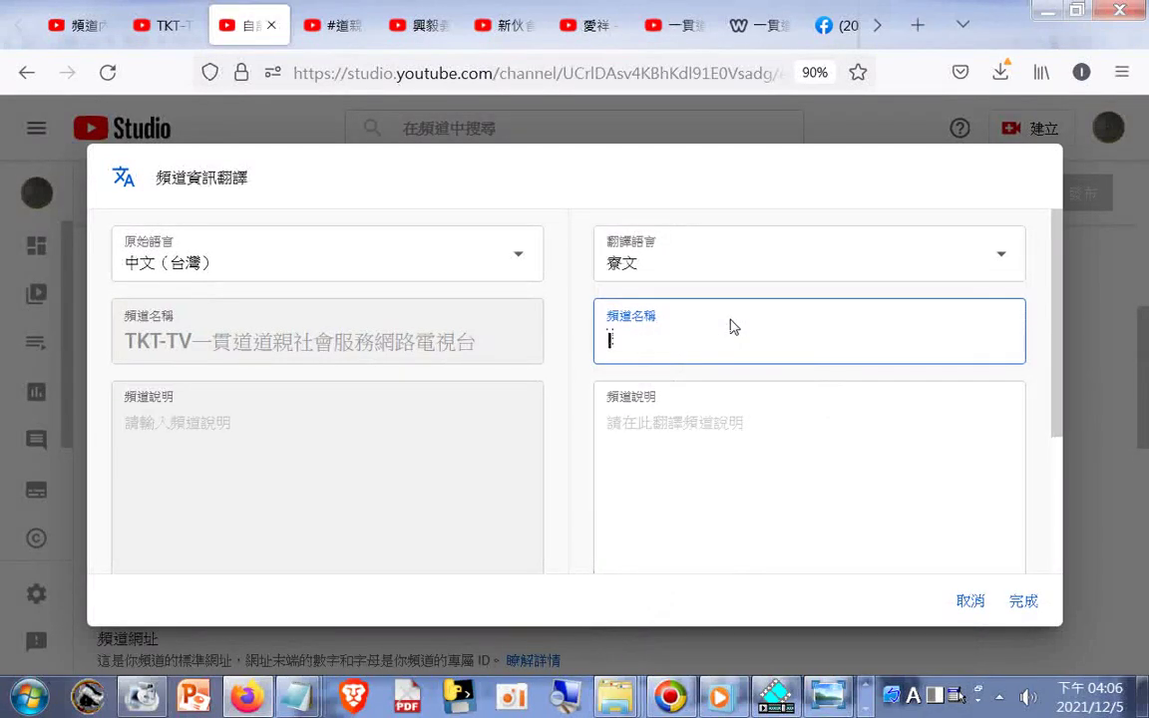
{"action": "type", "text": "KII"}
{"action": "type", "text": "V"}
{"action": "type", "text": "T"}
{"action": "key", "text": "Delete"}
{"action": "type", "text": "I"}
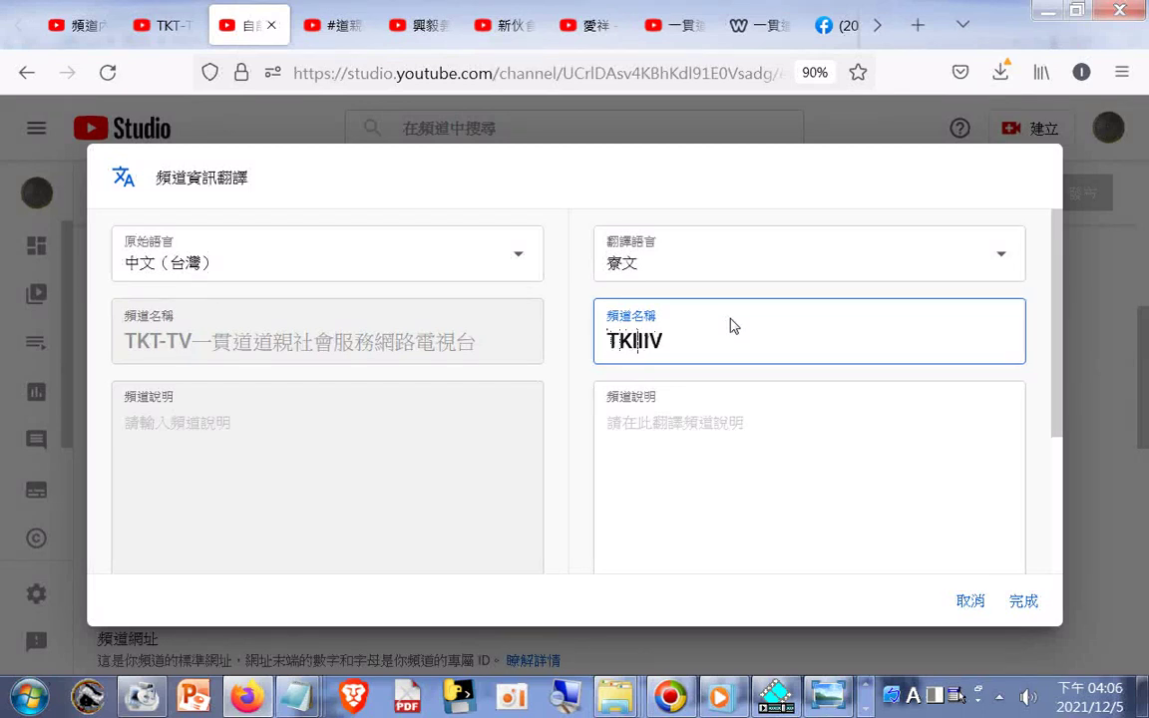
{"action": "type", "text": "TT"}
{"action": "key", "text": "Delete"}
{"action": "key", "text": "Delete"}
{"action": "key", "text": "Left"}
{"action": "key", "text": "Left"}
{"action": "key", "text": "Left"}
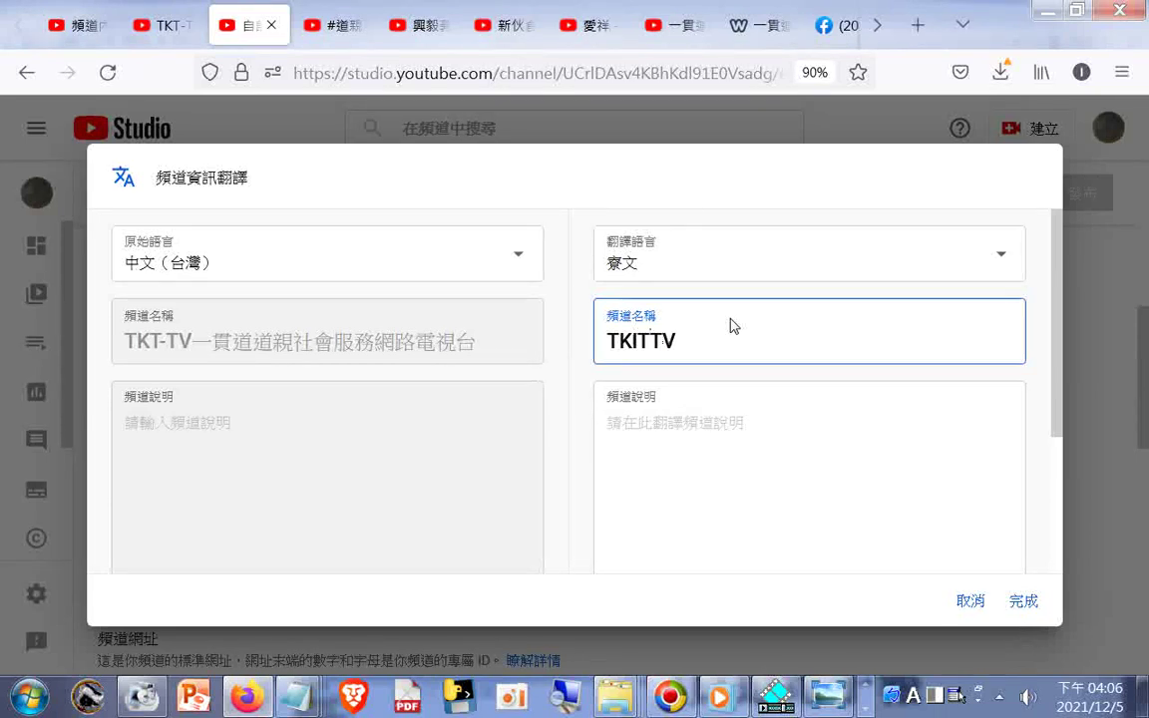
{"action": "key", "text": "Delete"}
{"action": "type", "text": "-"}
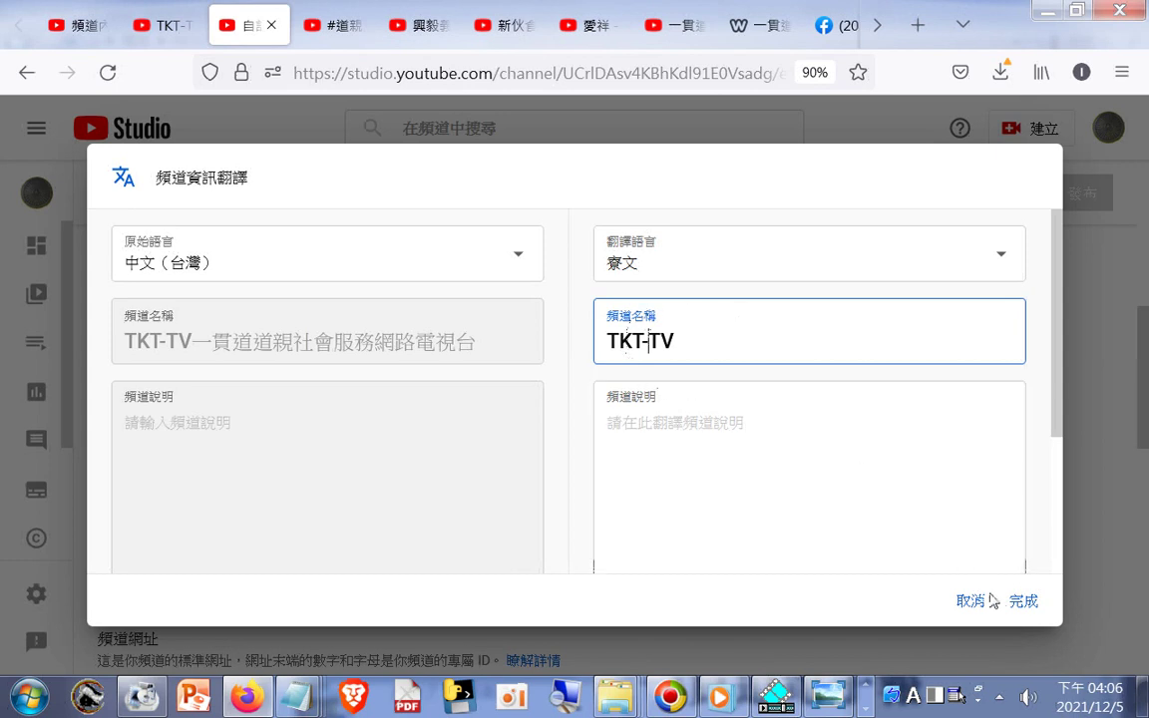
- Copy the translated name TKT-TV for reuse and save the 寮文 translation
{"action": "left_click_drag", "start_coordinate": [684, 351], "coordinate": [552, 348]}
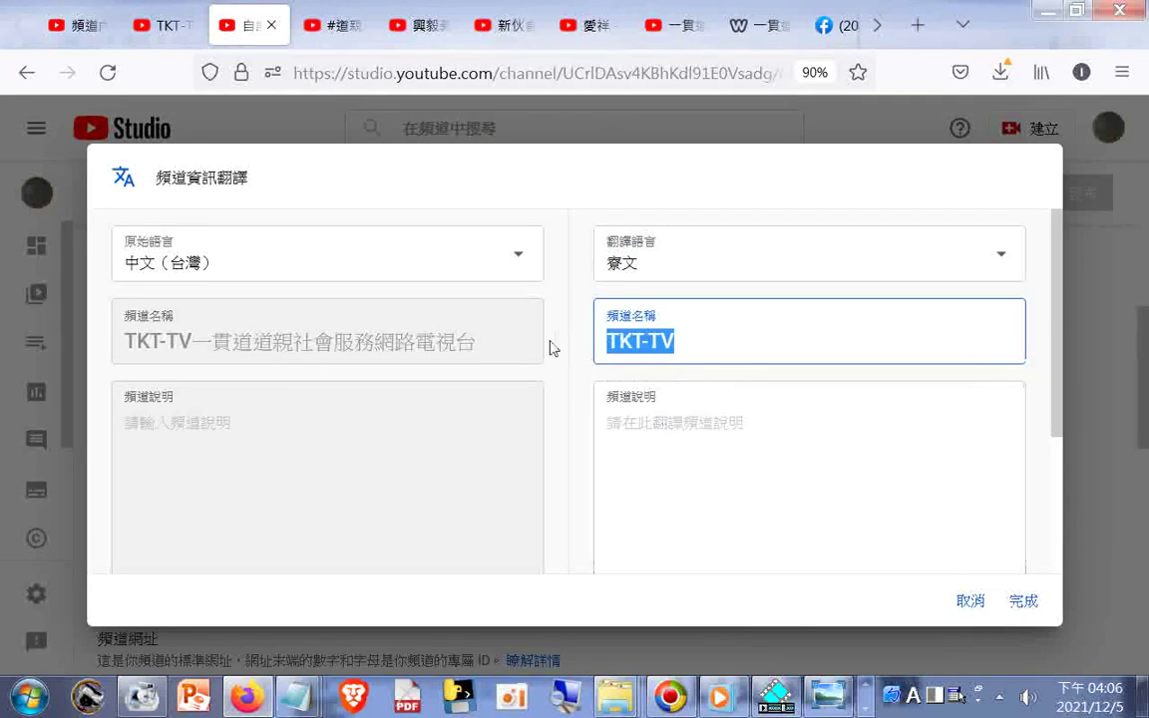
{"action": "right_click", "coordinate": [626, 347]}
{"action": "left_click", "coordinate": [700, 431]}
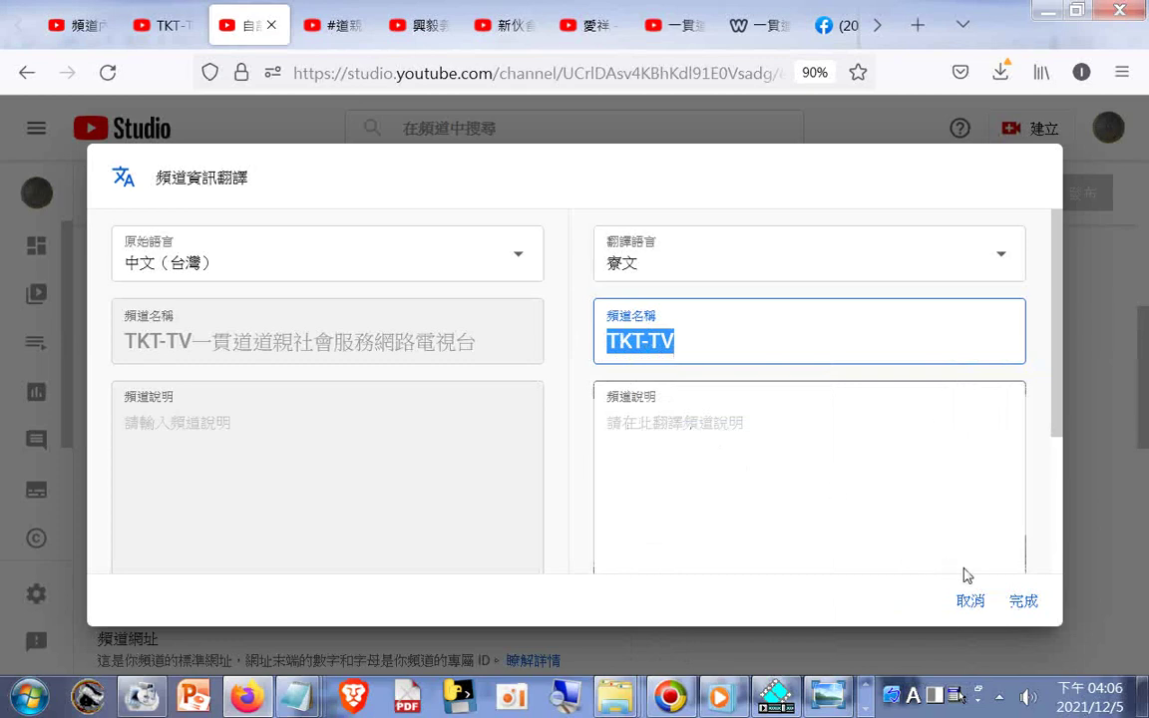
{"action": "left_click", "coordinate": [1024, 601]}
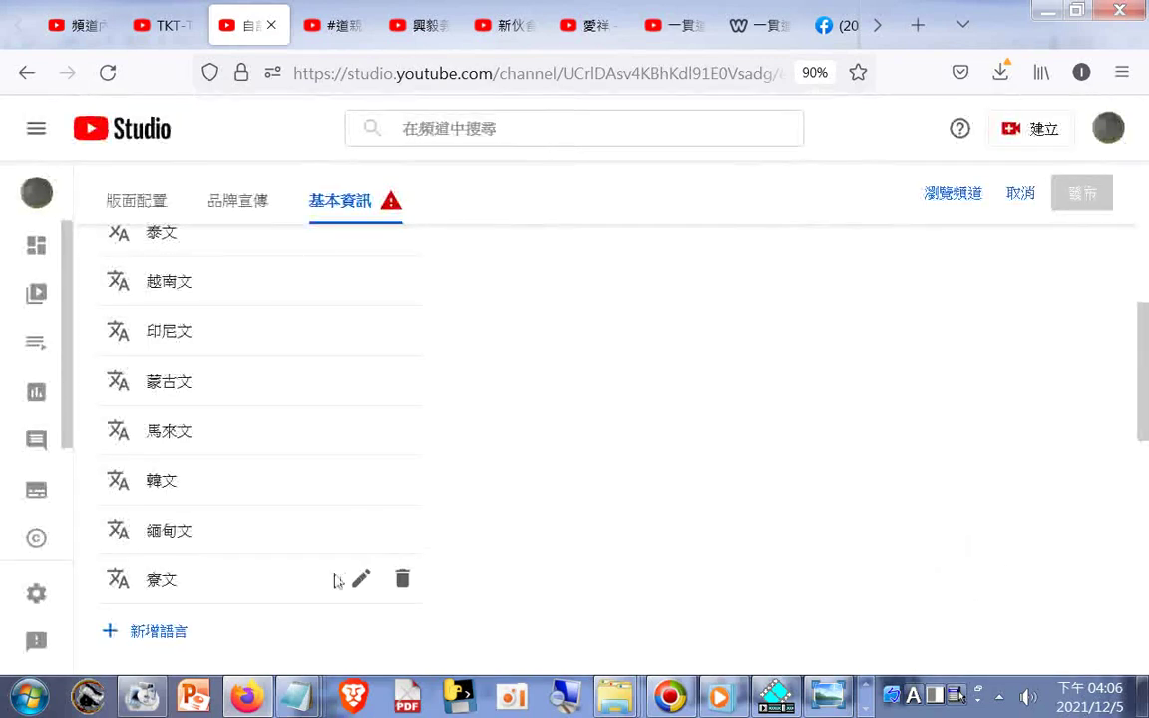
- Add a 尼泊爾文 channel information translation with the copied TKT-TV as the channel name and save it
{"action": "left_click", "coordinate": [209, 616]}
{"action": "left_click", "coordinate": [995, 253]}
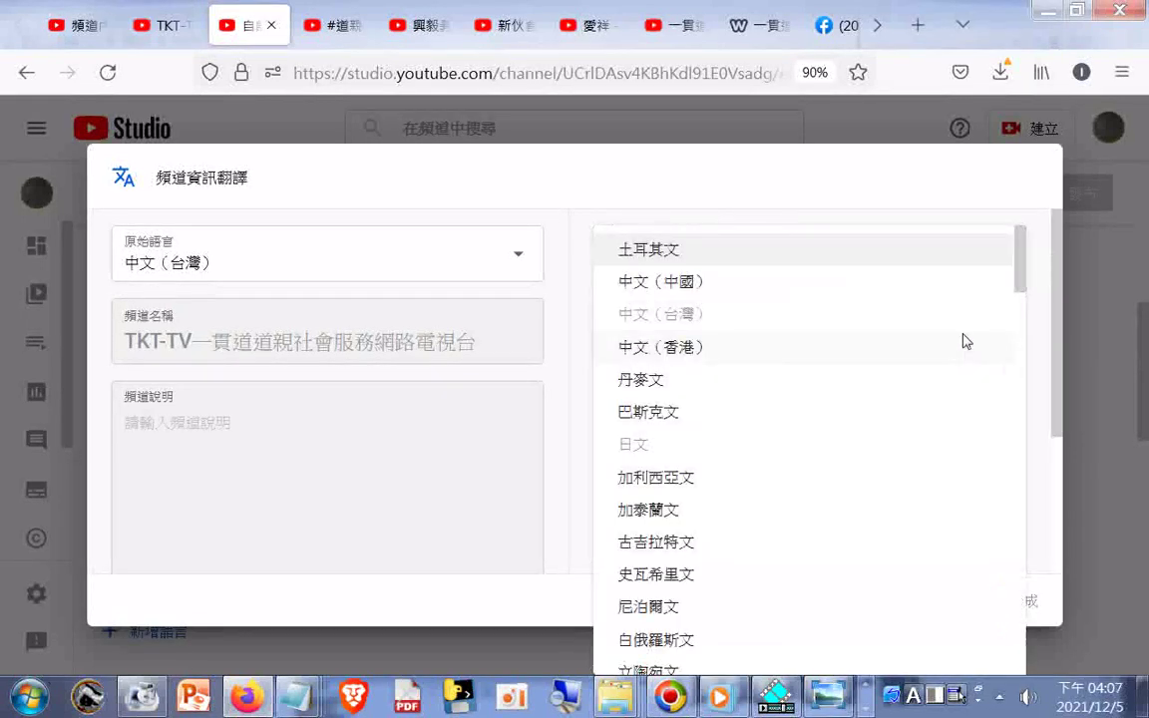
{"action": "scroll", "coordinate": [986, 369], "scroll_direction": "down", "scroll_amount": 2}
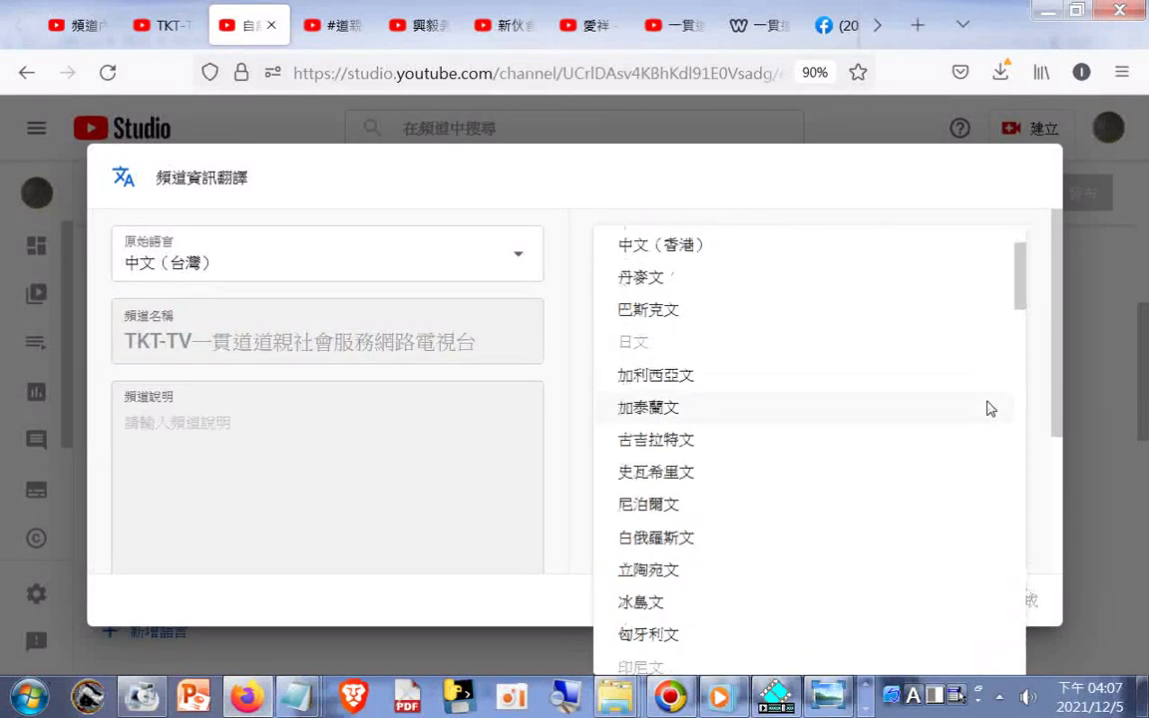
{"action": "scroll", "coordinate": [987, 408], "scroll_direction": "down", "scroll_amount": 2}
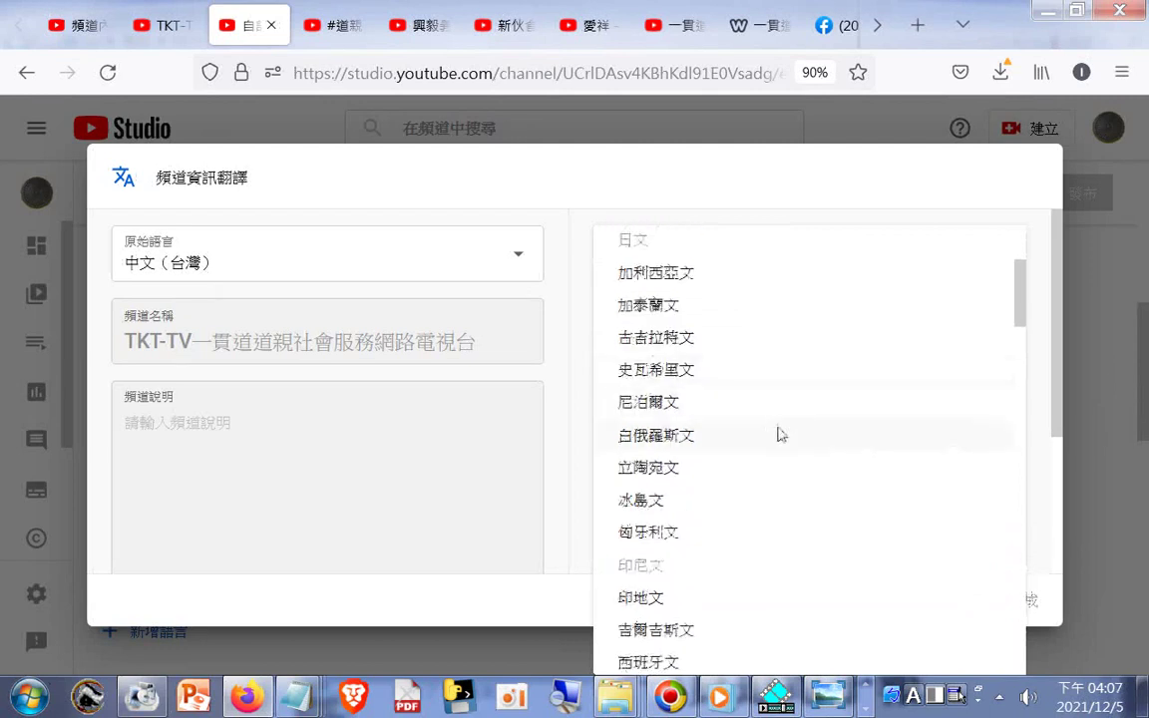
{"action": "left_click", "coordinate": [649, 401]}
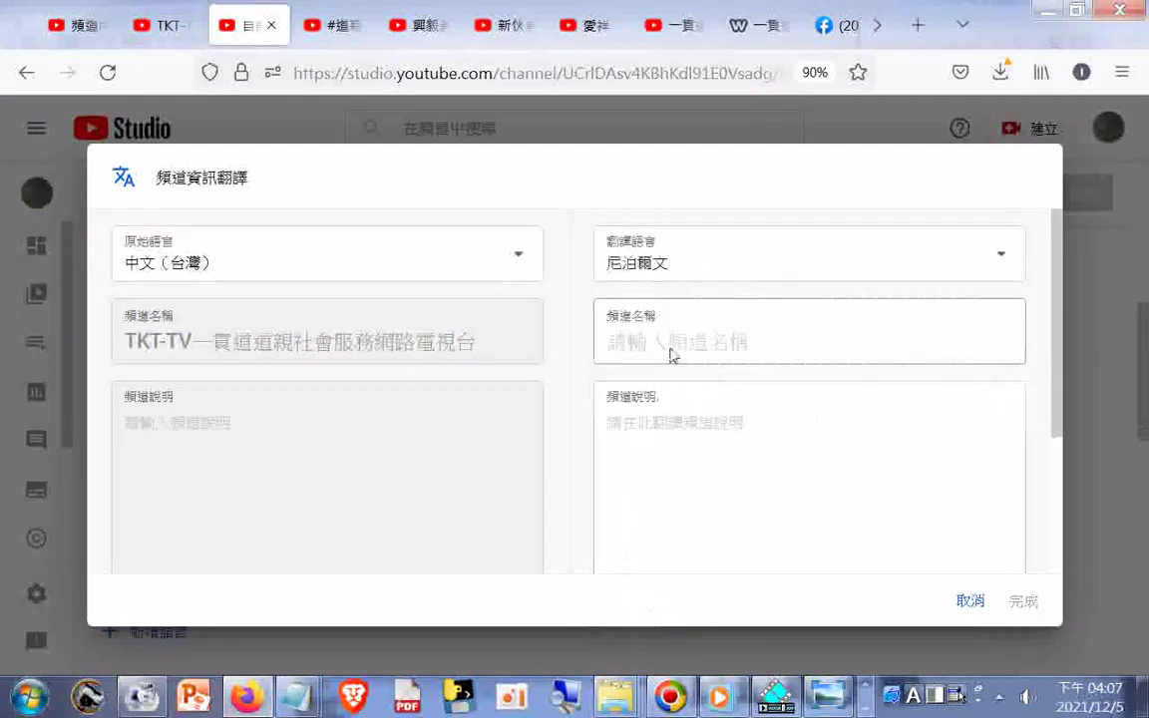
{"action": "right_click", "coordinate": [694, 367]}
{"action": "left_click", "coordinate": [697, 454]}
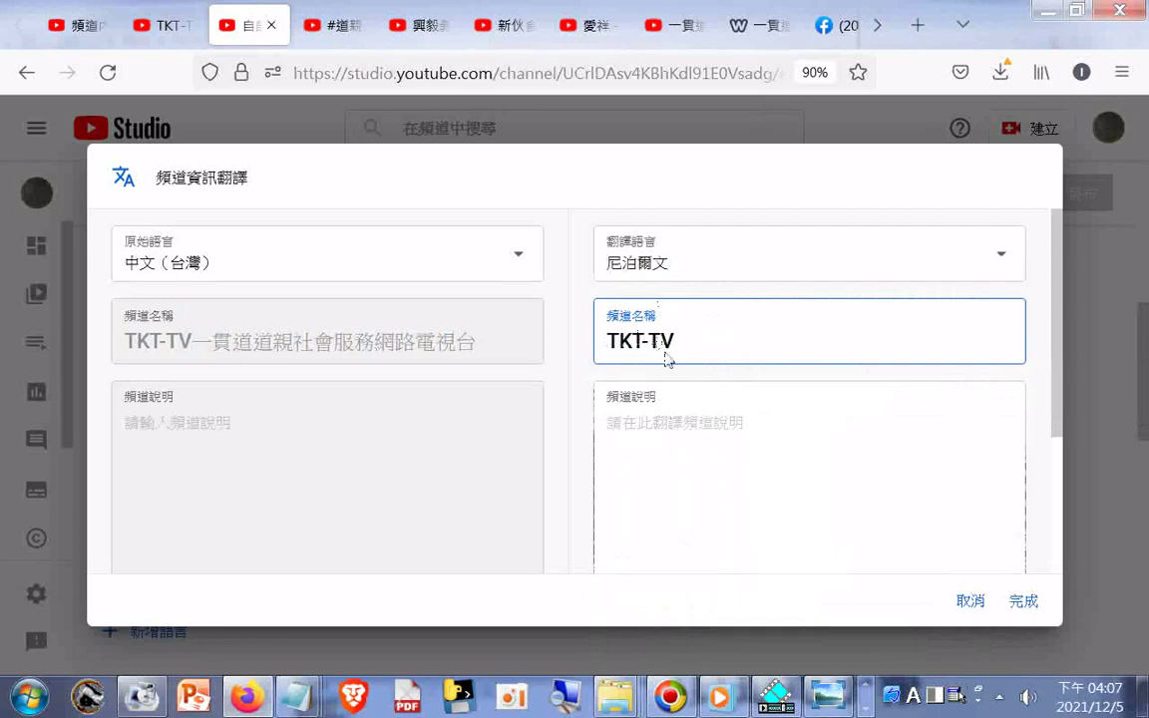
{"action": "left_click", "coordinate": [1021, 600]}
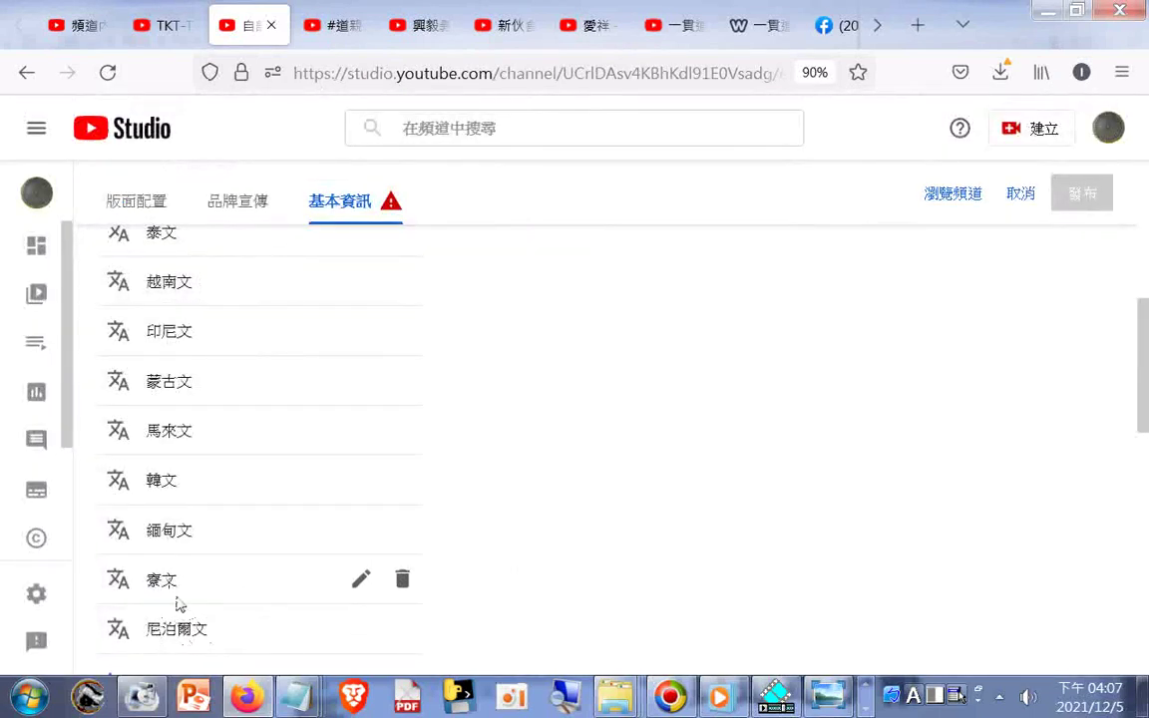
- Add a 立陶宛文 channel information translation with the copied TKT-TV as the channel name and save it
{"action": "scroll", "coordinate": [313, 617], "scroll_direction": "down", "scroll_amount": 1}
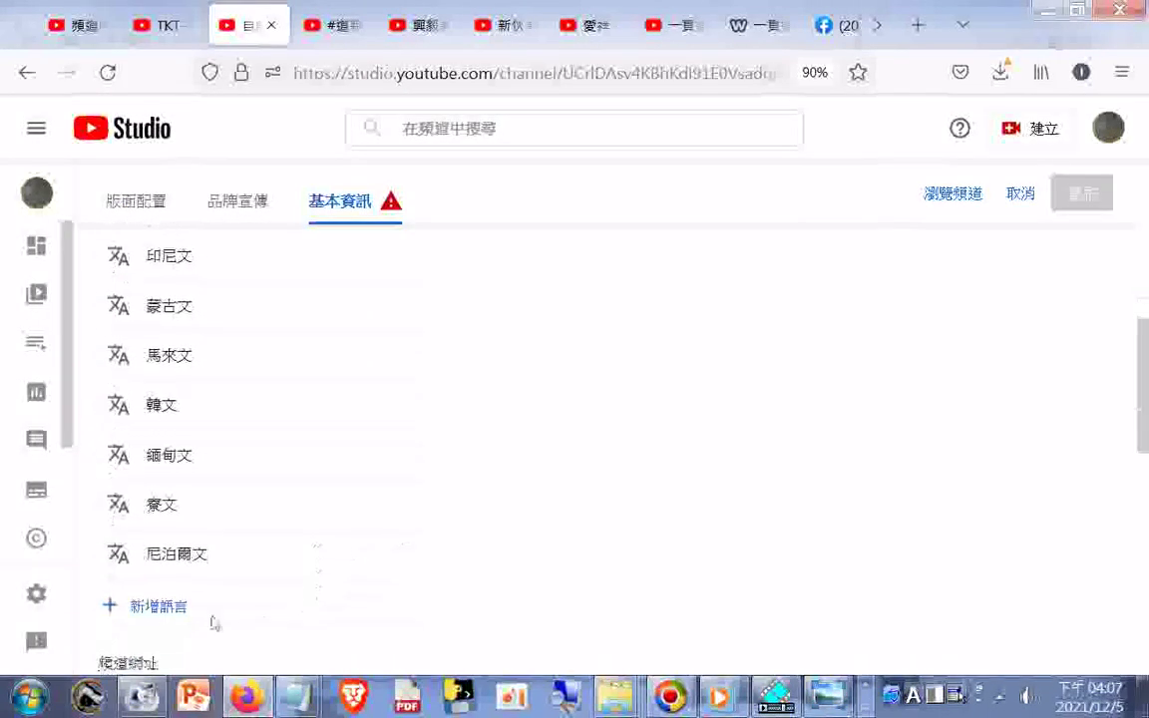
{"action": "left_click", "coordinate": [140, 605]}
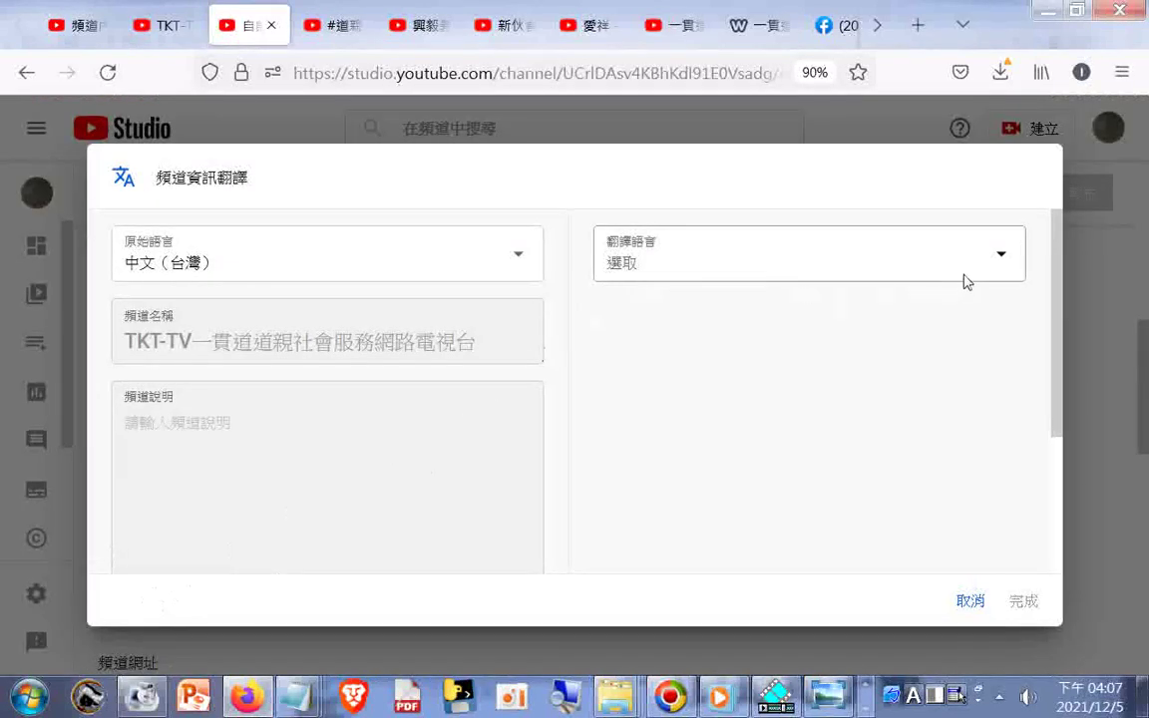
{"action": "left_click", "coordinate": [1002, 259]}
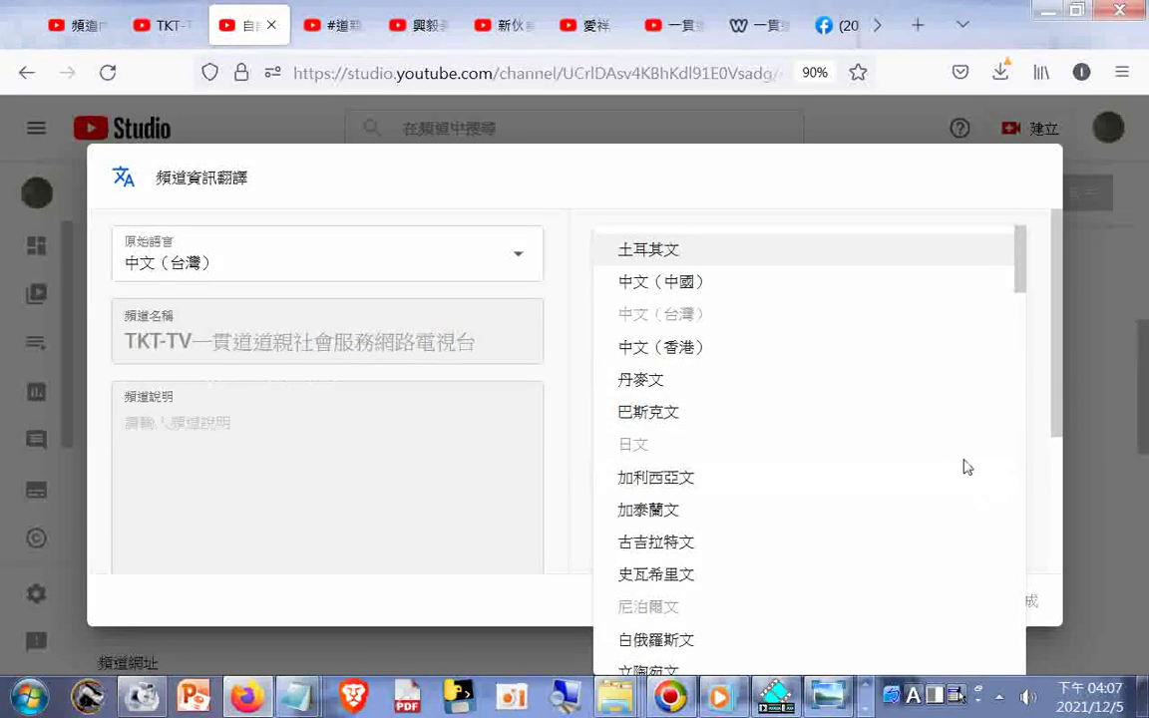
{"action": "scroll", "coordinate": [954, 535], "scroll_direction": "down", "scroll_amount": 4}
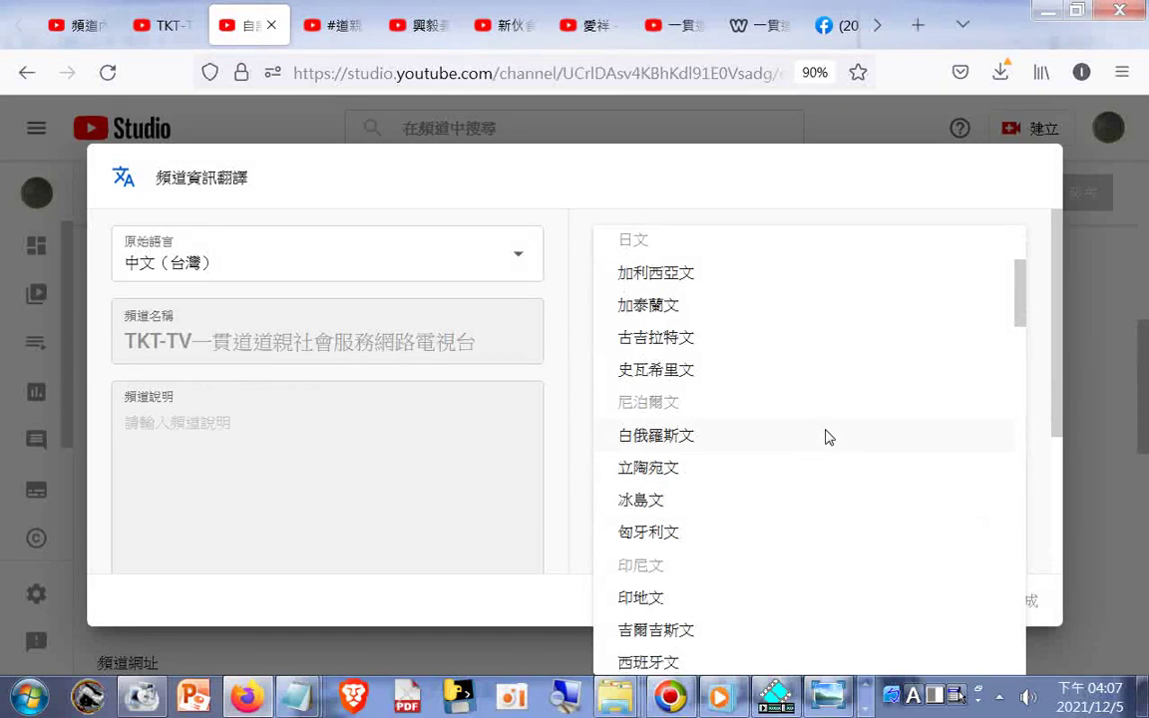
{"action": "left_click", "coordinate": [688, 471]}
{"action": "right_click", "coordinate": [674, 349]}
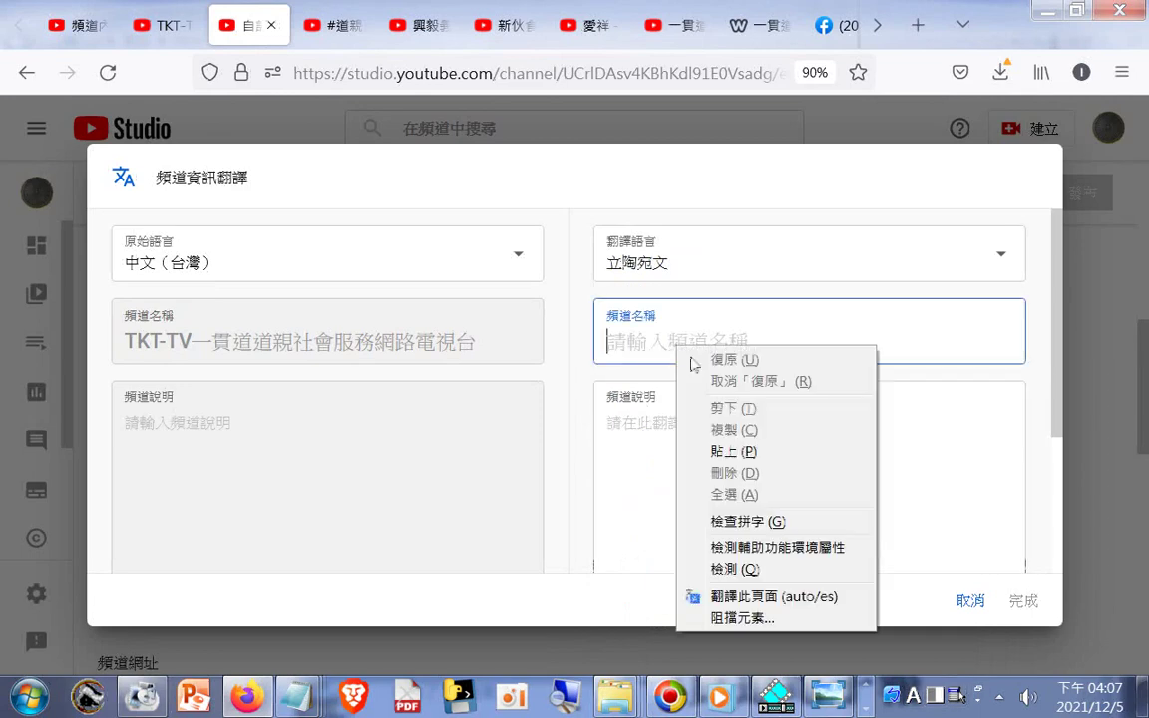
{"action": "left_click", "coordinate": [700, 451]}
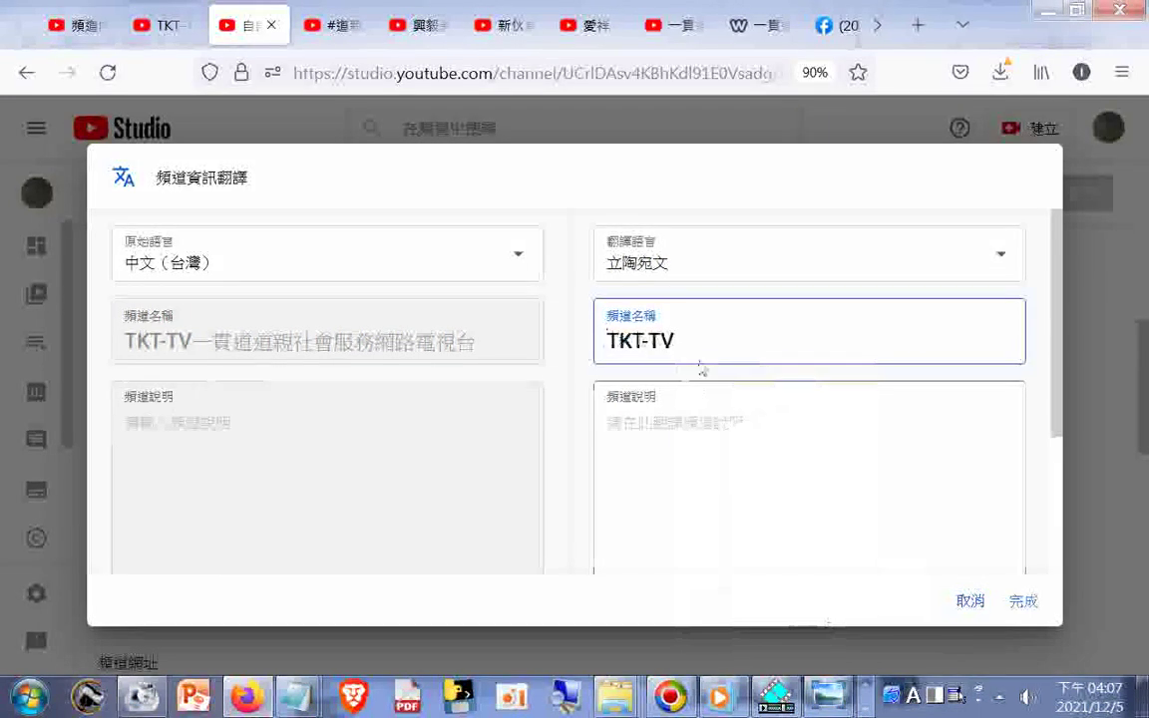
{"action": "left_click", "coordinate": [1023, 600]}
- Add a 白俄羅斯文 channel information translation with the copied TKT-TV as the channel name and save it
{"action": "scroll", "coordinate": [420, 574], "scroll_direction": "down", "scroll_amount": 1}
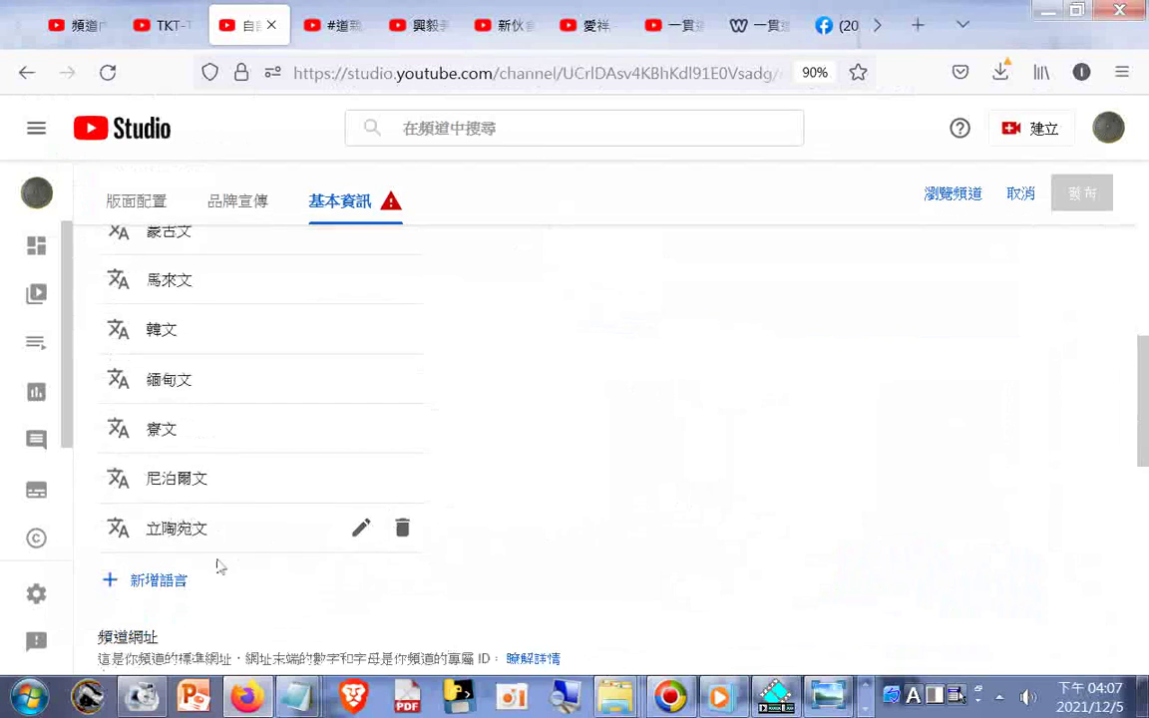
{"action": "left_click", "coordinate": [150, 580]}
{"action": "left_click", "coordinate": [1002, 259]}
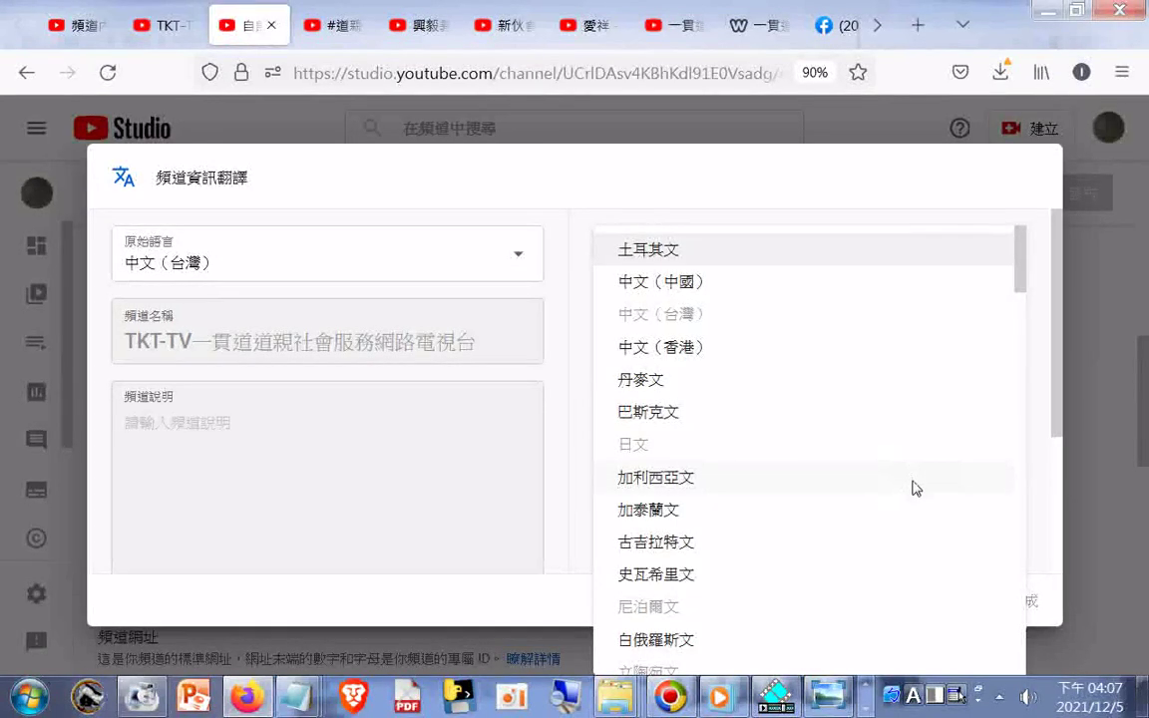
{"action": "scroll", "coordinate": [910, 490], "scroll_direction": "down", "scroll_amount": 3}
{"action": "scroll", "coordinate": [913, 490], "scroll_direction": "down", "scroll_amount": 1}
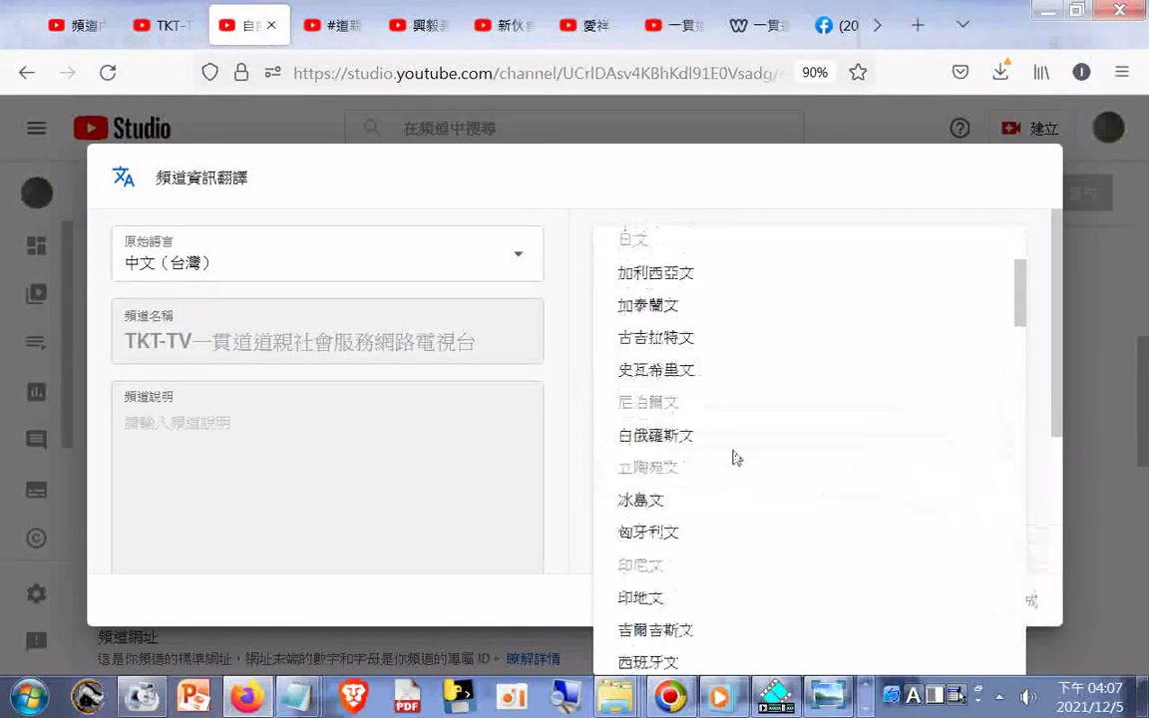
{"action": "left_click", "coordinate": [673, 435]}
{"action": "left_click", "coordinate": [803, 347]}
{"action": "right_click", "coordinate": [803, 344]}
{"action": "left_click", "coordinate": [838, 443]}
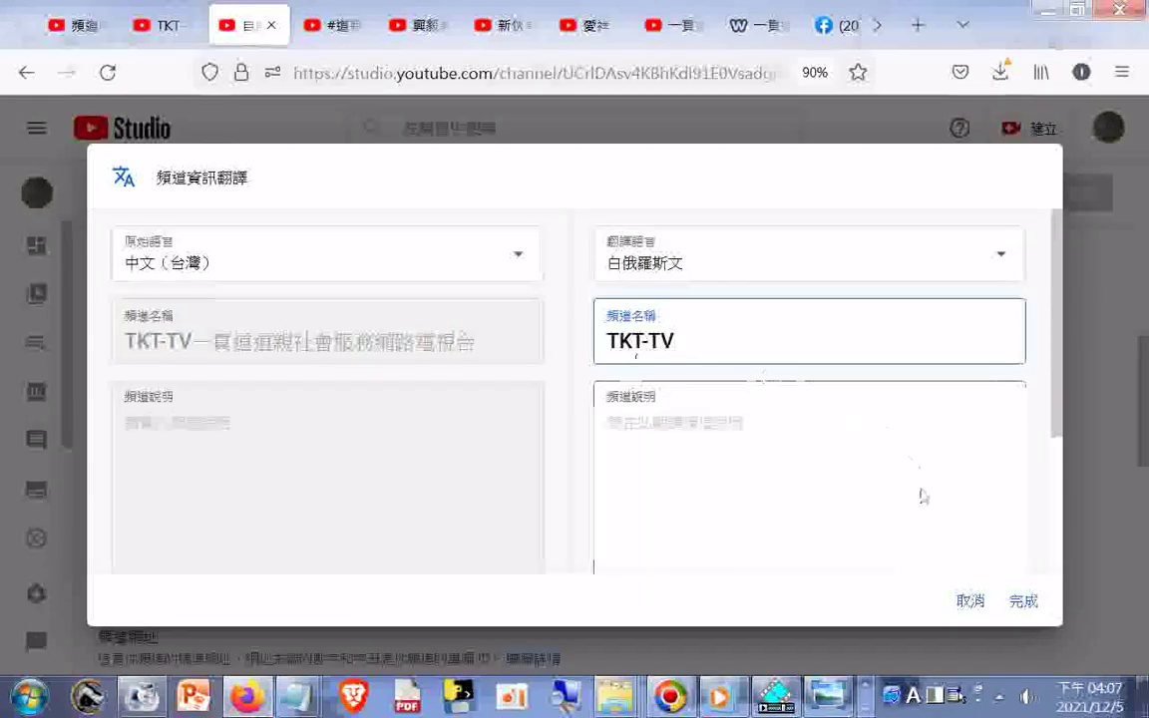
{"action": "left_click", "coordinate": [1023, 600]}
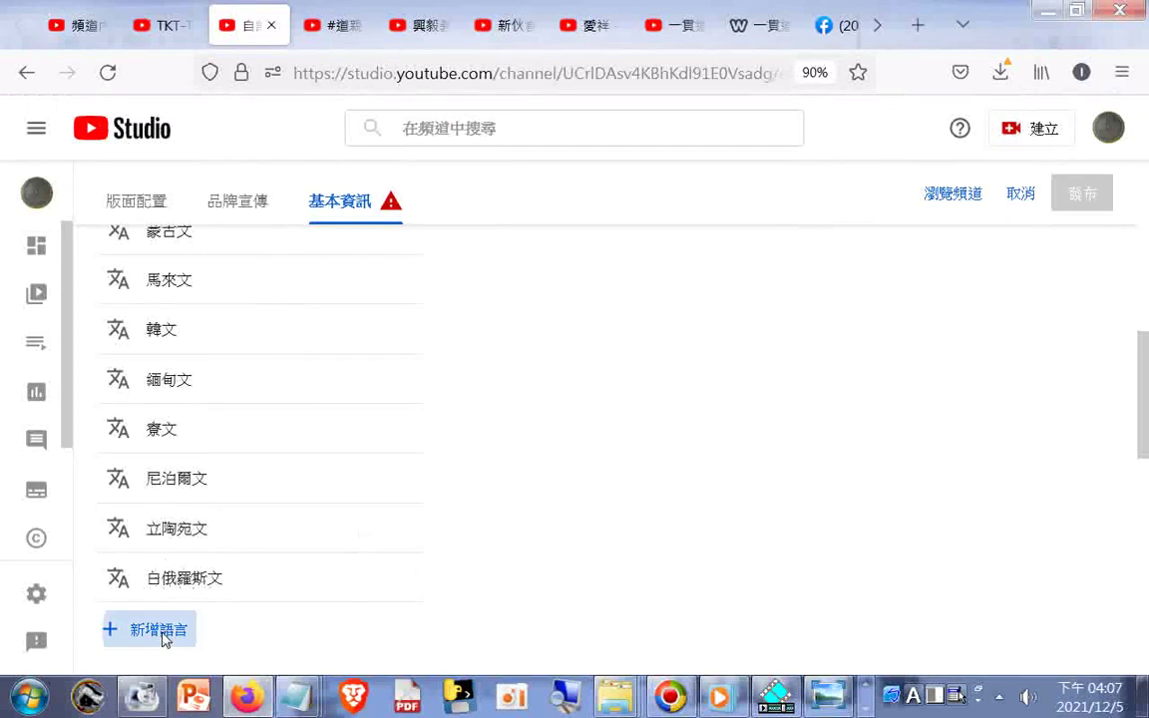
- Add an 印地文 channel information translation with the copied TKT-TV as the channel name and save it
{"action": "left_click", "coordinate": [165, 630]}
{"action": "left_click", "coordinate": [1002, 258]}
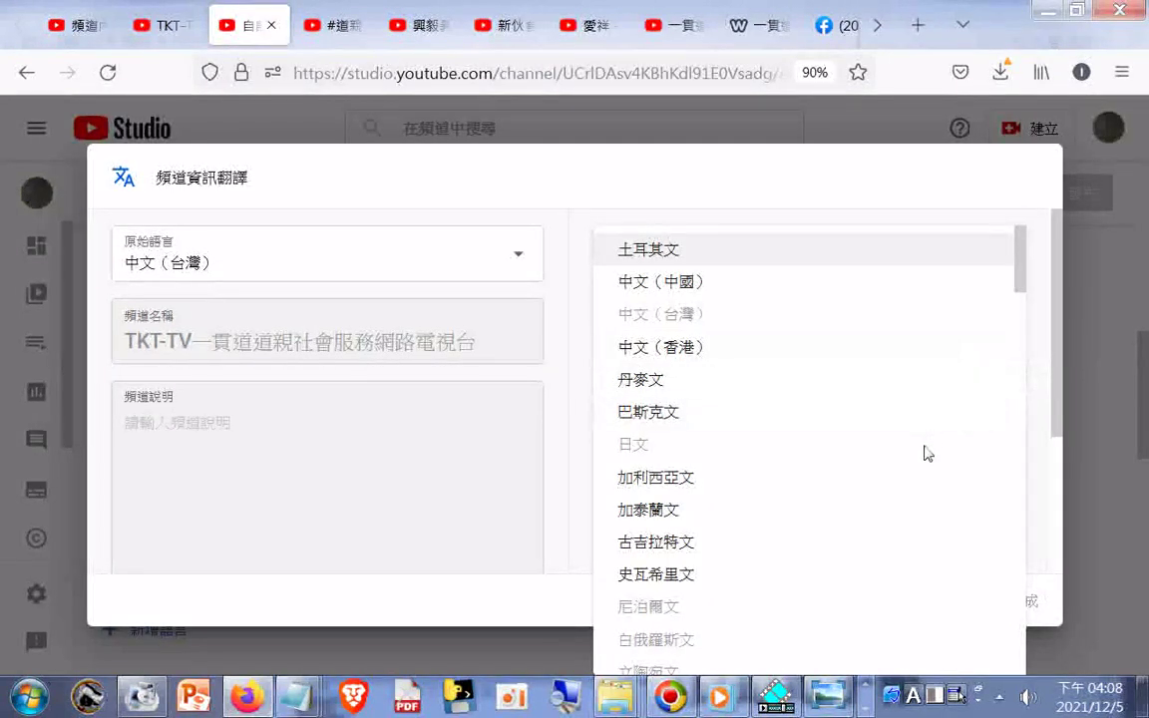
{"action": "scroll", "coordinate": [925, 435], "scroll_direction": "down", "scroll_amount": 5}
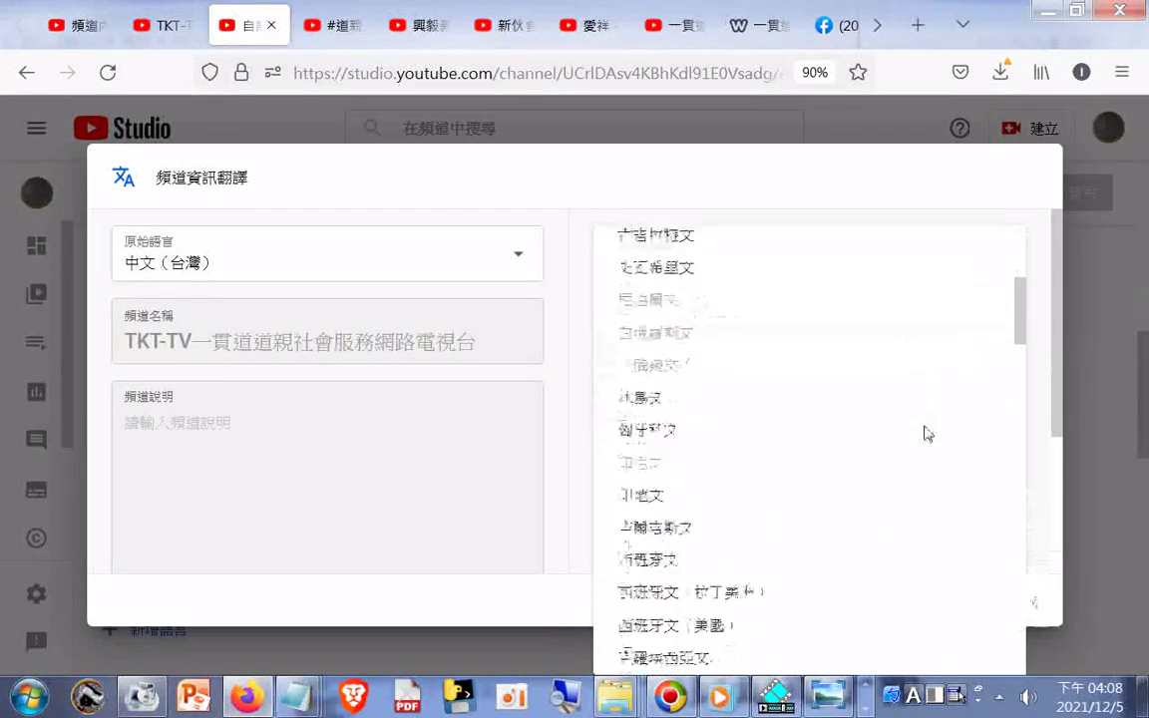
{"action": "scroll", "coordinate": [905, 412], "scroll_direction": "down", "scroll_amount": 2}
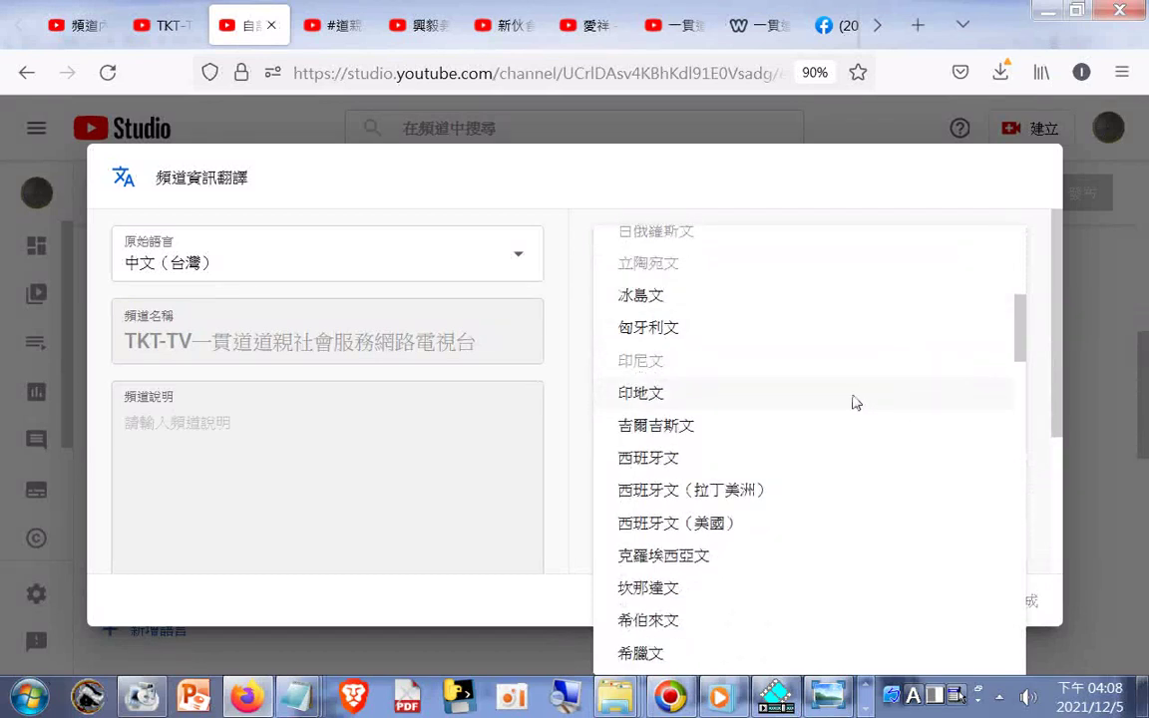
{"action": "left_click", "coordinate": [696, 396]}
{"action": "left_click", "coordinate": [751, 317]}
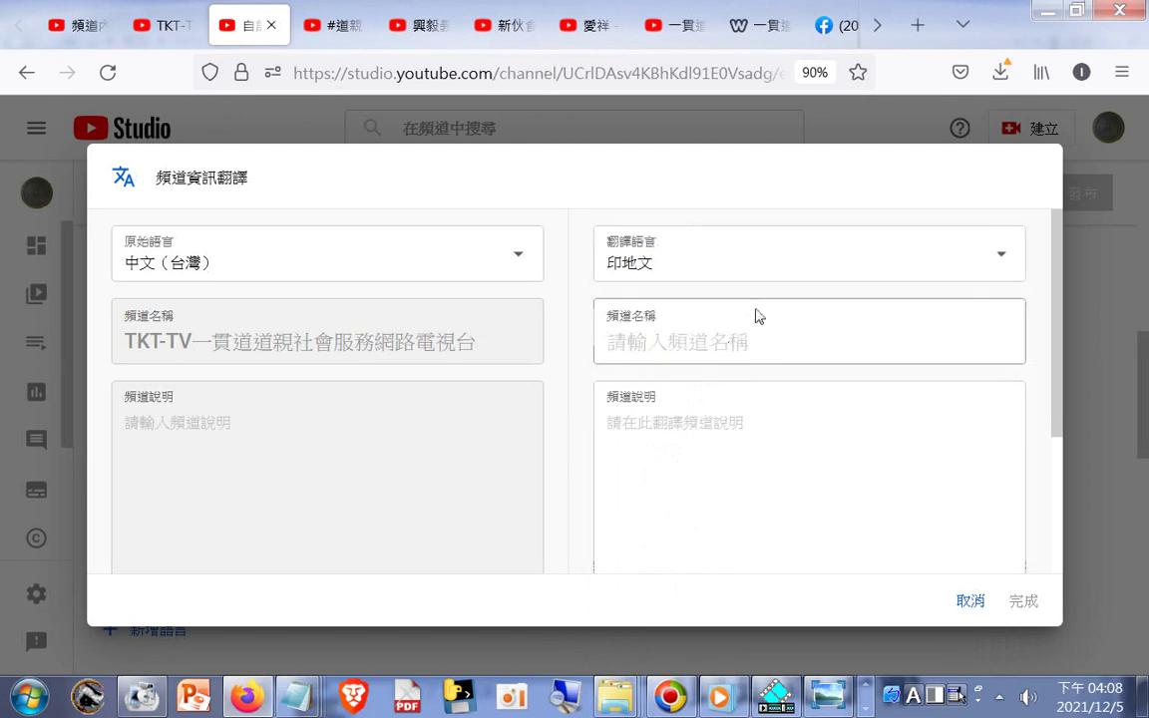
{"action": "right_click", "coordinate": [708, 361]}
{"action": "left_click", "coordinate": [782, 462]}
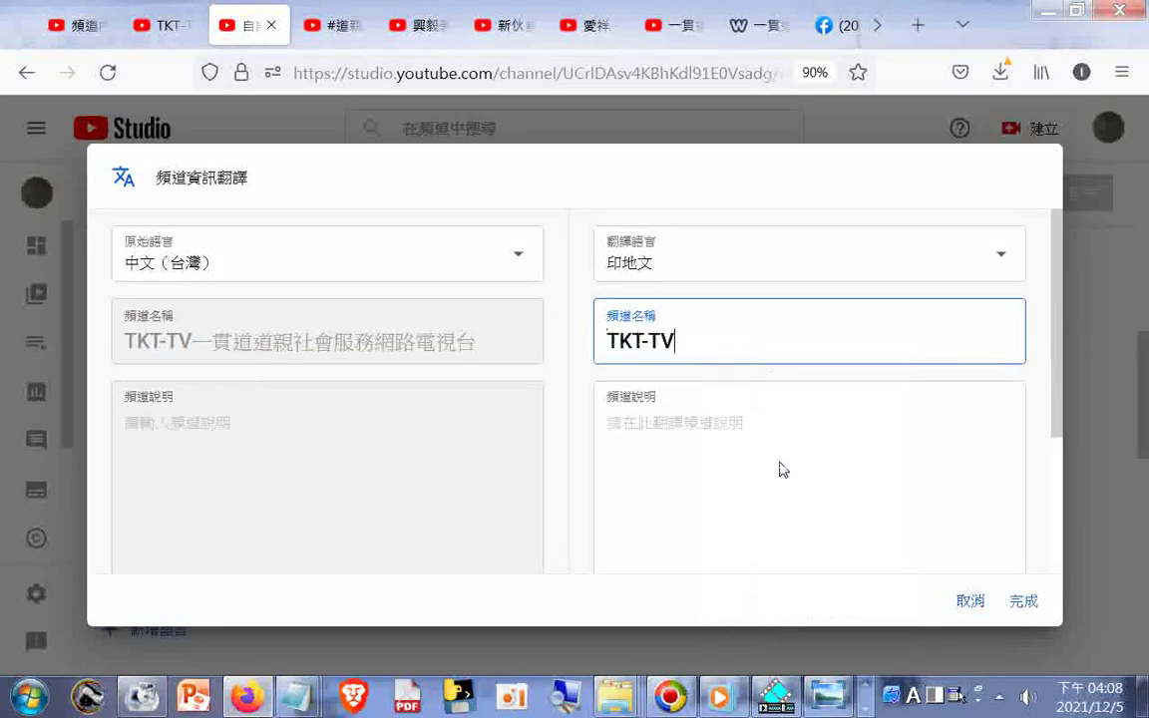
{"action": "left_click", "coordinate": [1024, 603]}
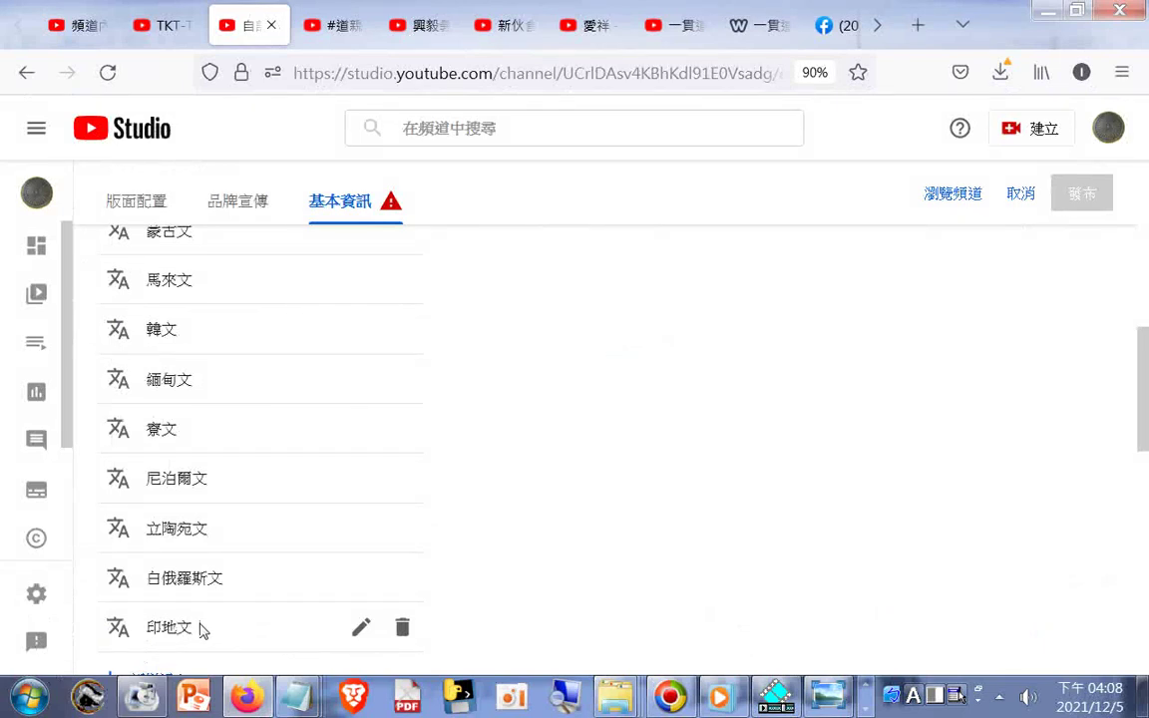
- Add a 西班牙文（拉丁美洲） channel information translation with the copied TKT-TV as the channel name and save it
{"action": "scroll", "coordinate": [205, 629], "scroll_direction": "down", "scroll_amount": 1}
{"action": "left_click", "coordinate": [174, 608]}
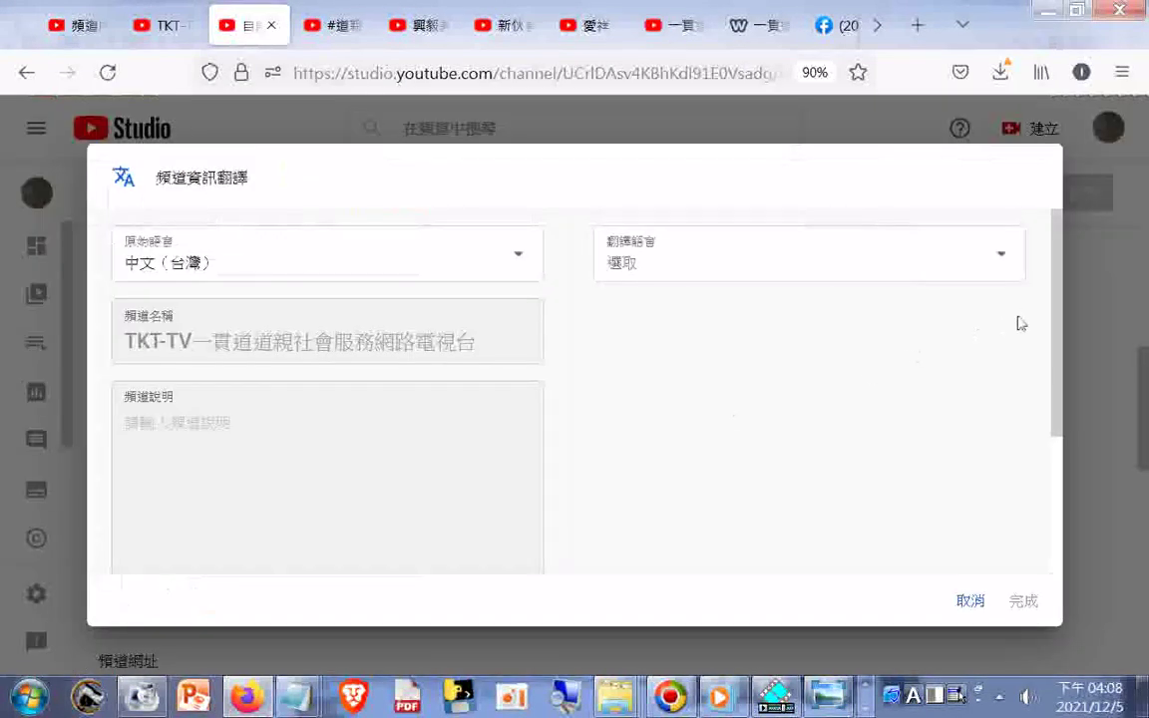
{"action": "left_click", "coordinate": [1000, 259]}
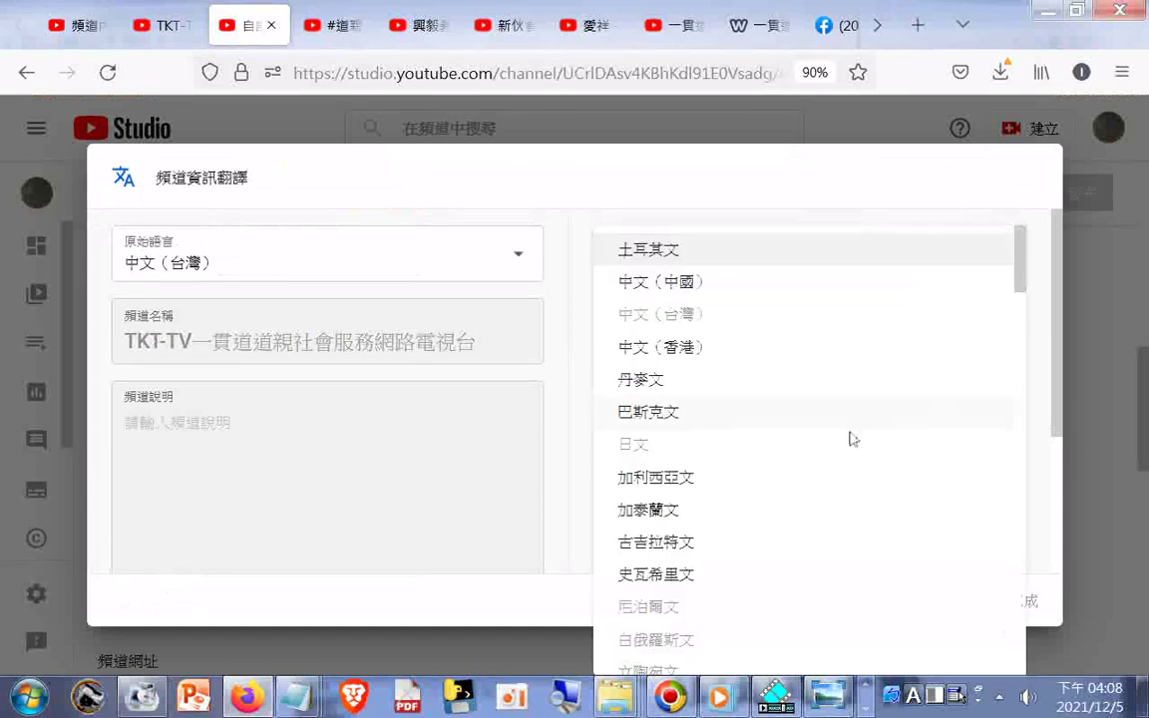
{"action": "scroll", "coordinate": [864, 444], "scroll_direction": "down", "scroll_amount": 3}
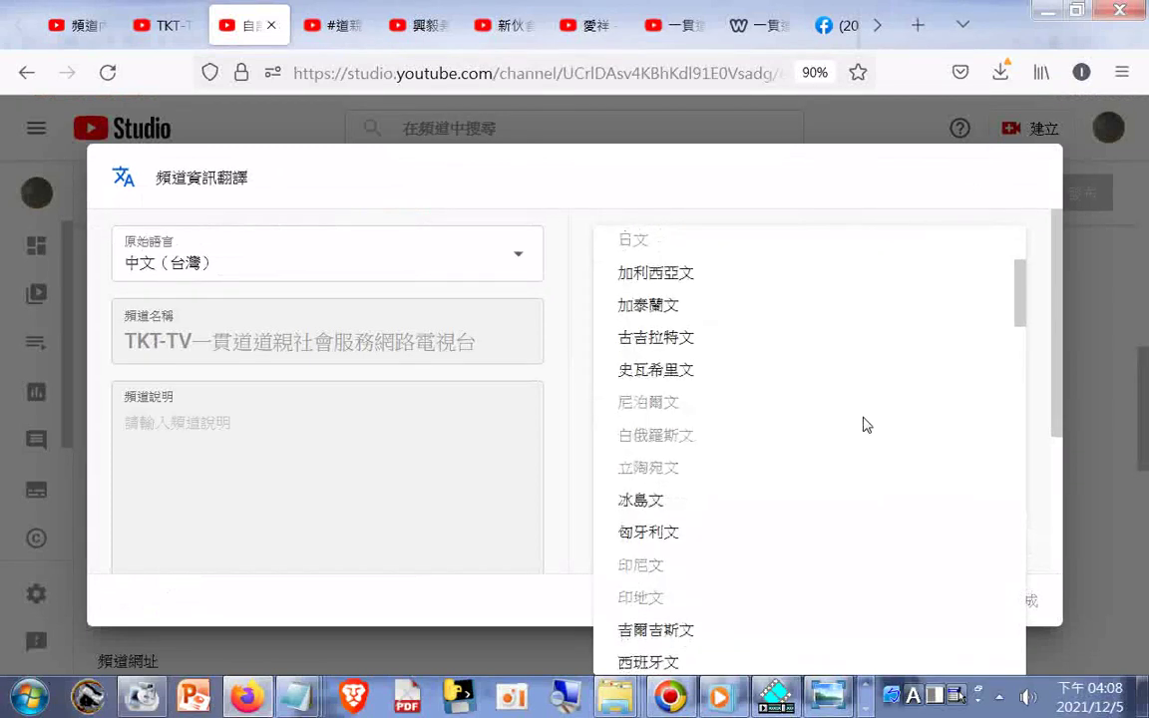
{"action": "scroll", "coordinate": [863, 439], "scroll_direction": "down", "scroll_amount": 2}
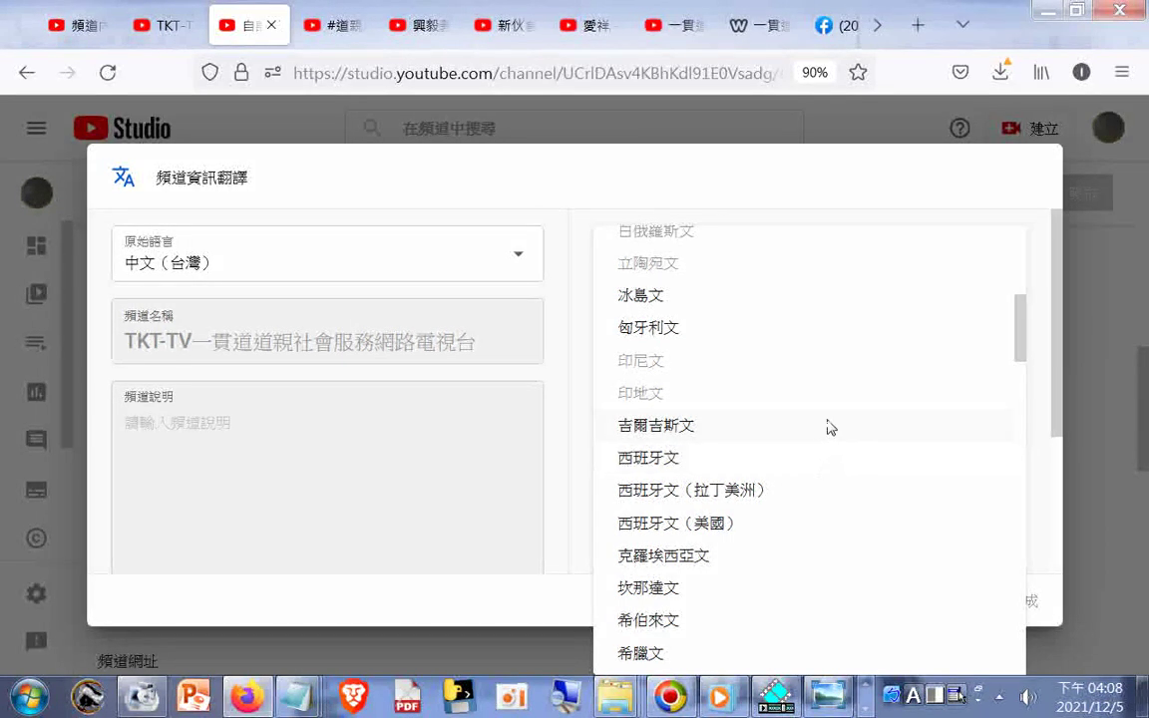
{"action": "left_click", "coordinate": [679, 490]}
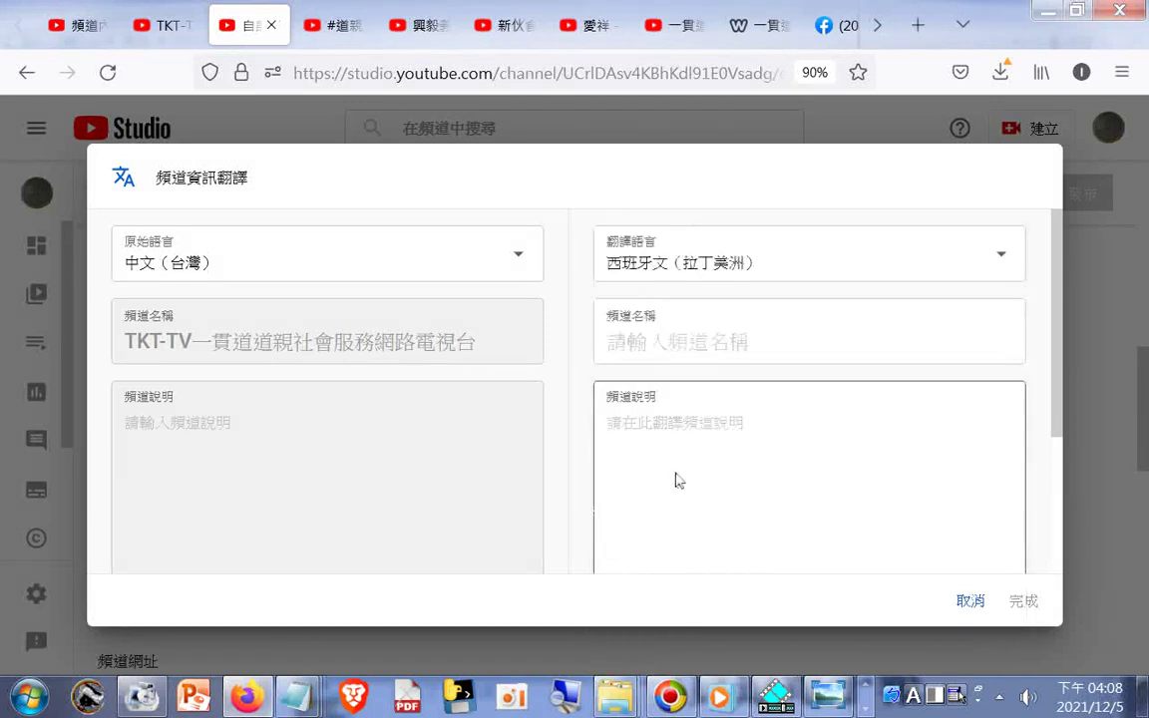
{"action": "right_click", "coordinate": [636, 348]}
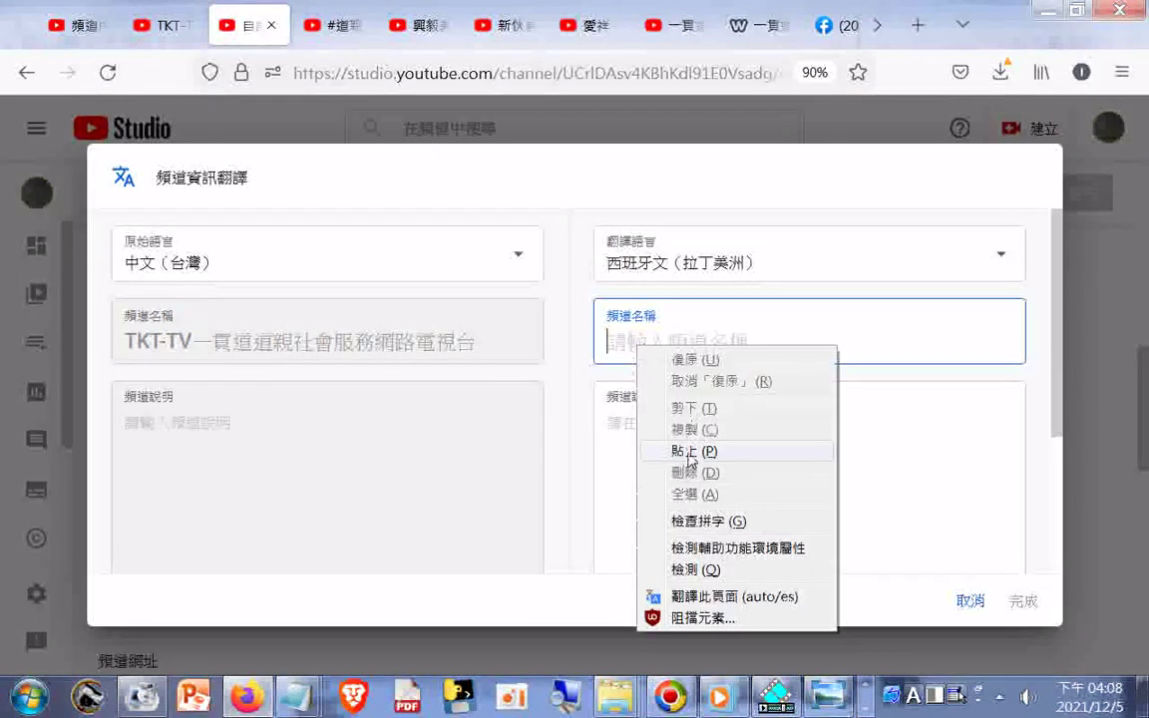
{"action": "left_click", "coordinate": [691, 452]}
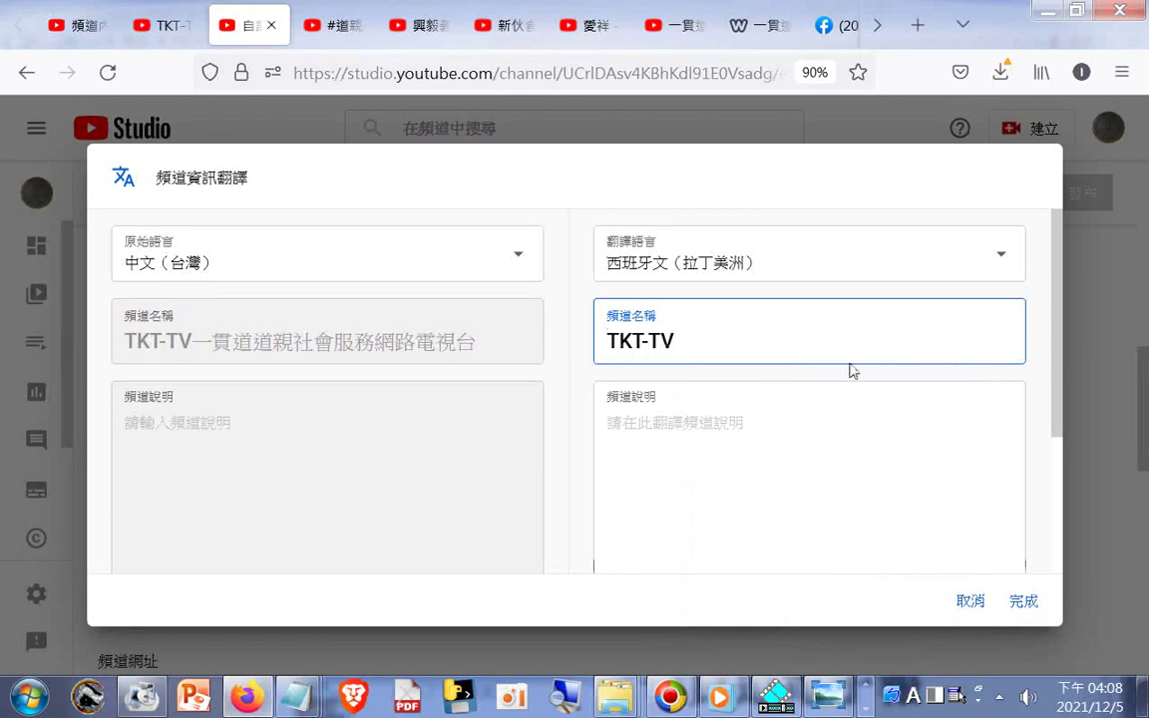
{"action": "left_click", "coordinate": [1023, 601]}
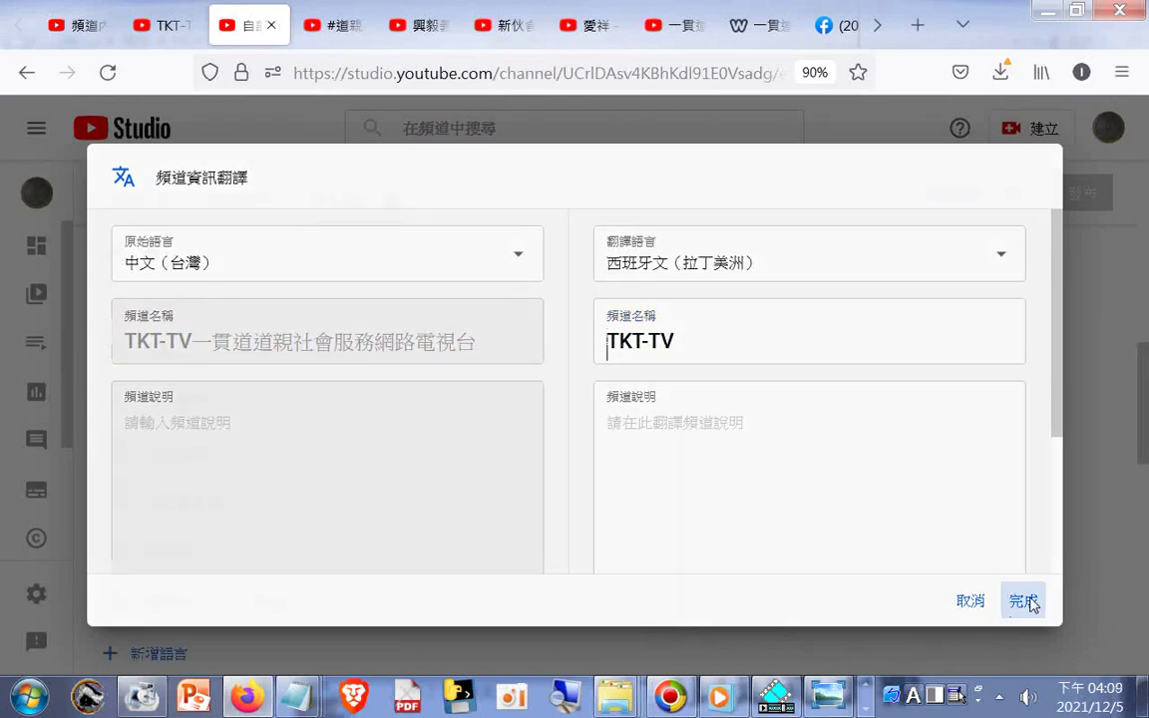
- Add a 俄文 channel information translation with the copied TKT-TV as the channel name and save it
{"action": "scroll", "coordinate": [223, 607], "scroll_direction": "down", "scroll_amount": 1}
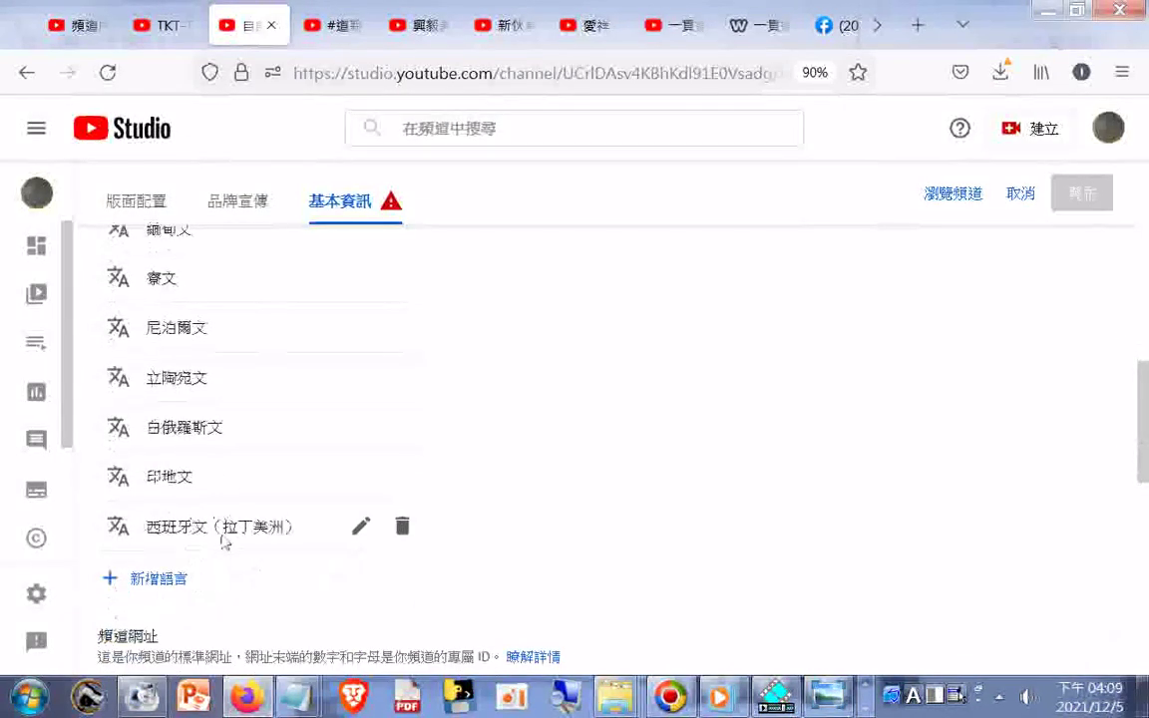
{"action": "left_click", "coordinate": [163, 579]}
{"action": "left_click", "coordinate": [1004, 255]}
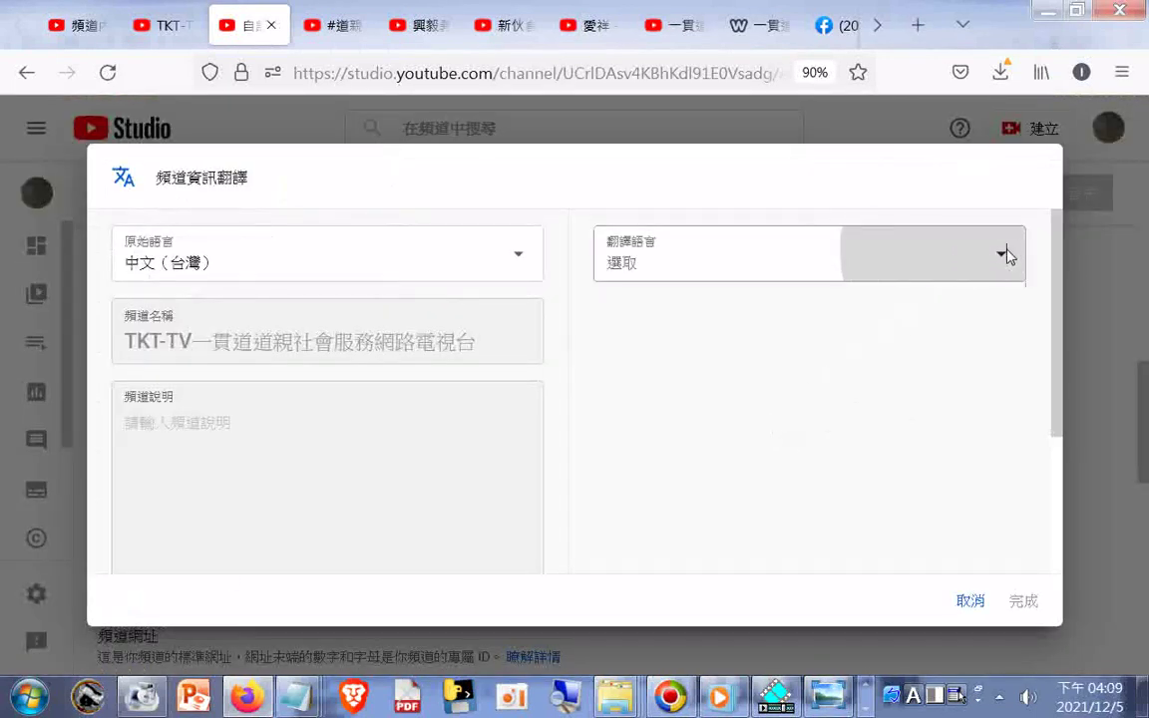
{"action": "scroll", "coordinate": [973, 349], "scroll_direction": "down", "scroll_amount": 4}
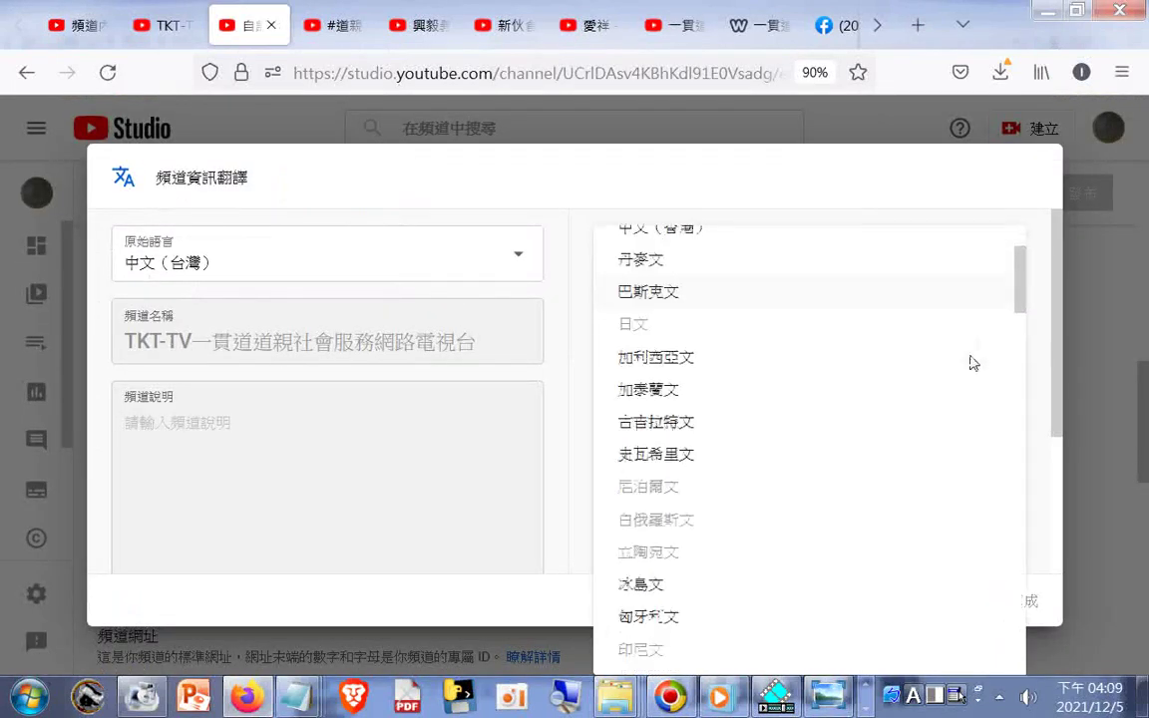
{"action": "scroll", "coordinate": [926, 387], "scroll_direction": "down", "scroll_amount": 1}
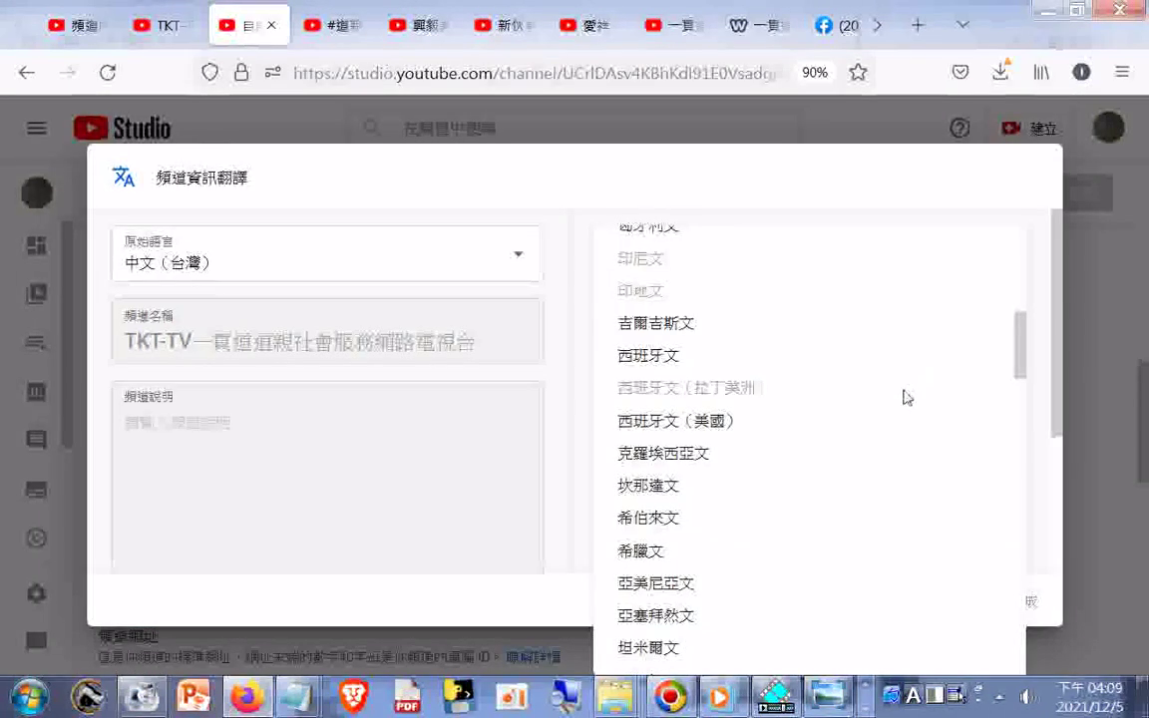
{"action": "scroll", "coordinate": [902, 397], "scroll_direction": "down", "scroll_amount": 1}
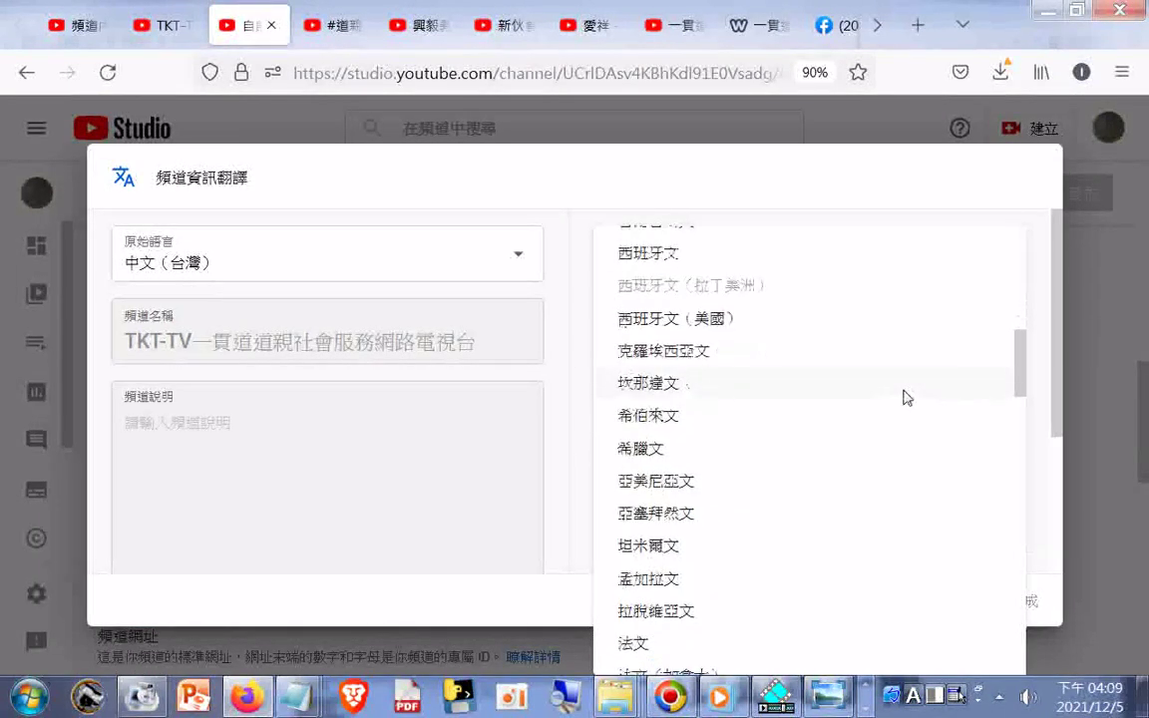
{"action": "scroll", "coordinate": [855, 438], "scroll_direction": "down", "scroll_amount": 1}
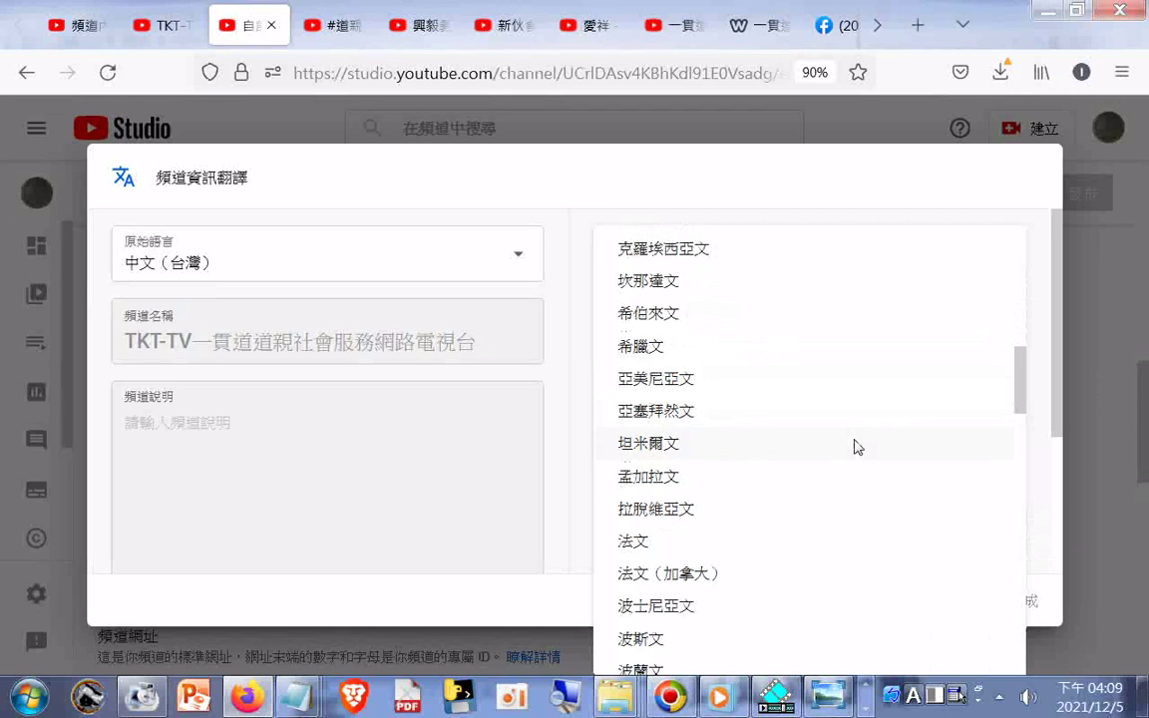
{"action": "scroll", "coordinate": [855, 447], "scroll_direction": "down", "scroll_amount": 1}
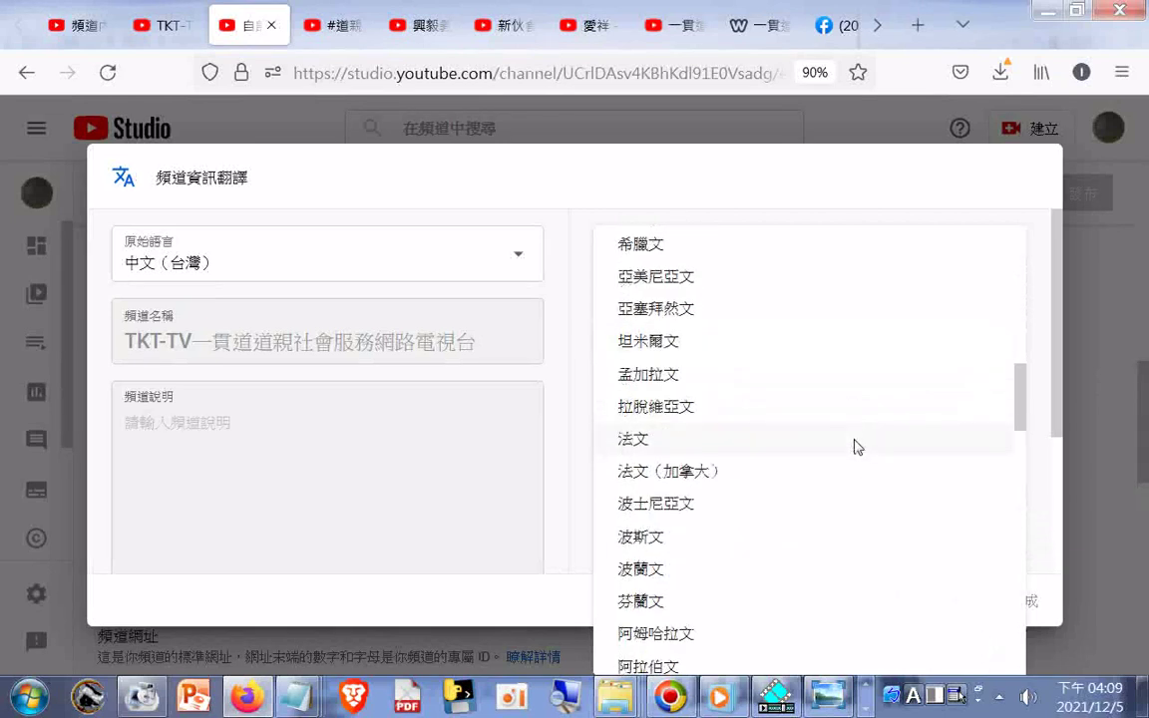
{"action": "scroll", "coordinate": [854, 447], "scroll_direction": "down", "scroll_amount": 1}
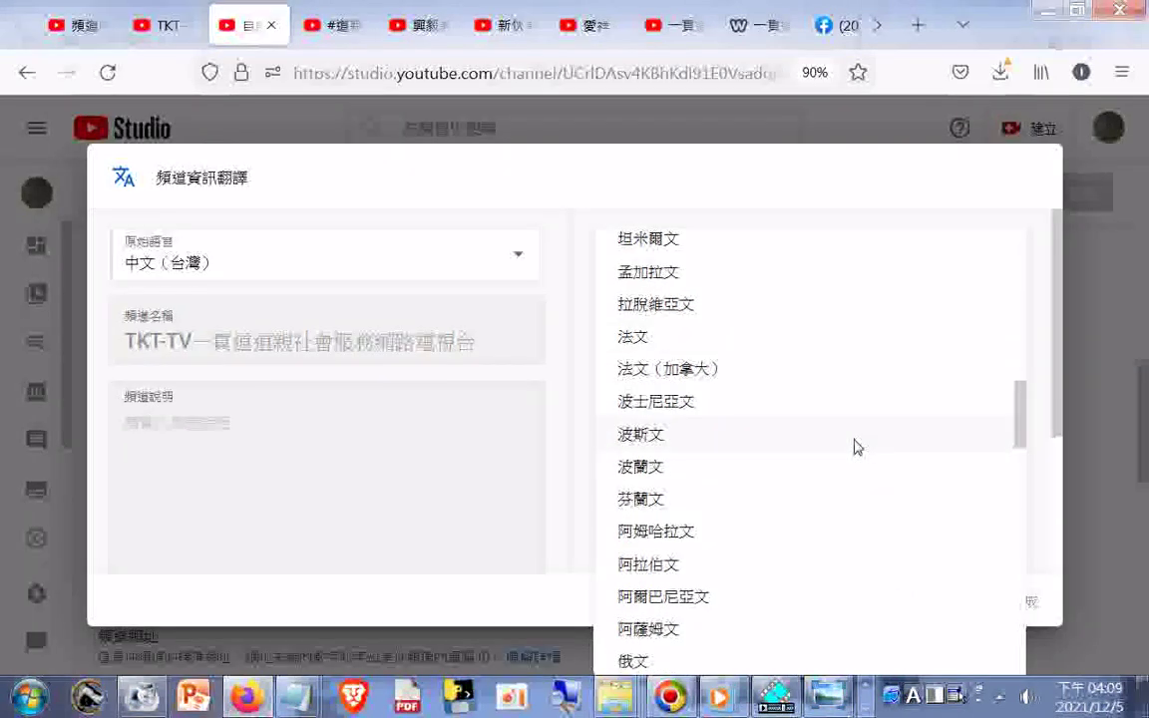
{"action": "scroll", "coordinate": [855, 447], "scroll_direction": "down", "scroll_amount": 1}
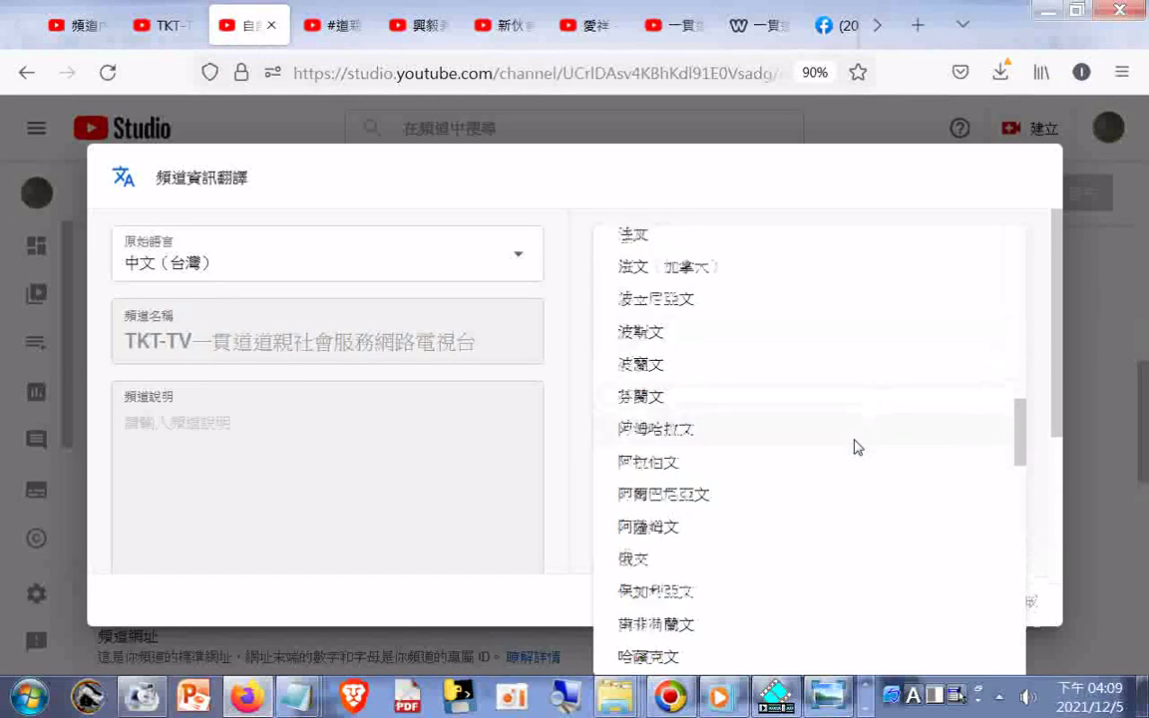
{"action": "scroll", "coordinate": [855, 443], "scroll_direction": "down", "scroll_amount": 1}
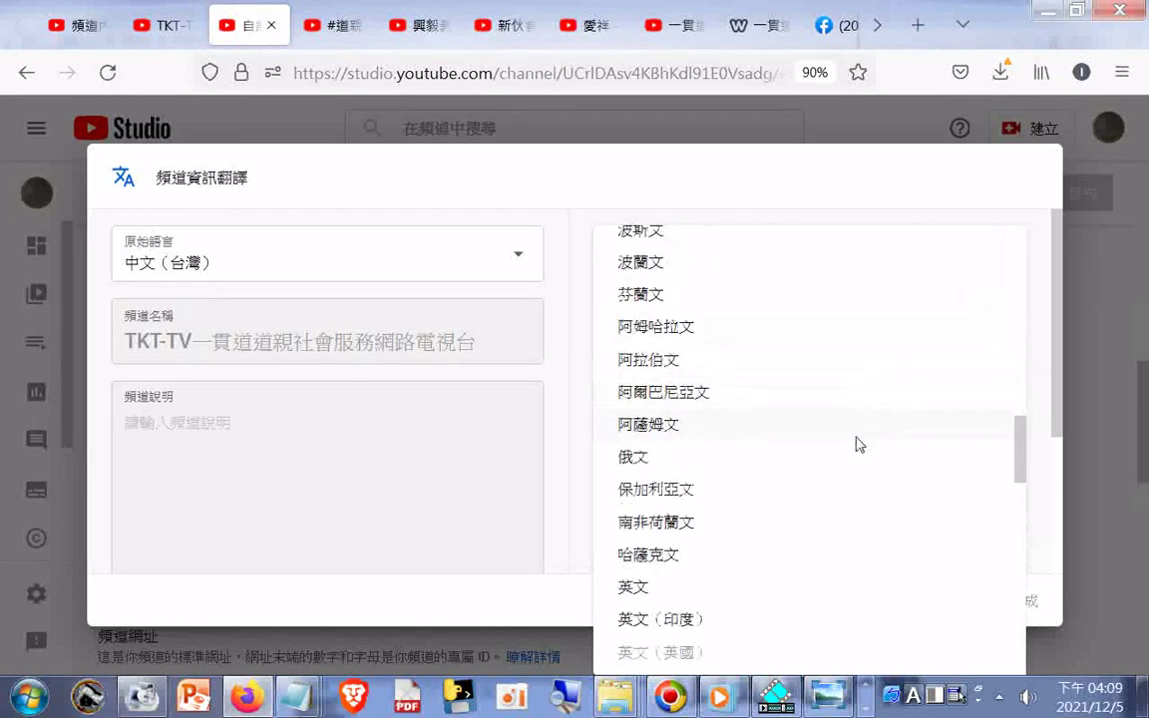
{"action": "left_click", "coordinate": [697, 457]}
{"action": "left_click", "coordinate": [705, 341]}
{"action": "right_click", "coordinate": [705, 341]}
{"action": "left_click", "coordinate": [746, 444]}
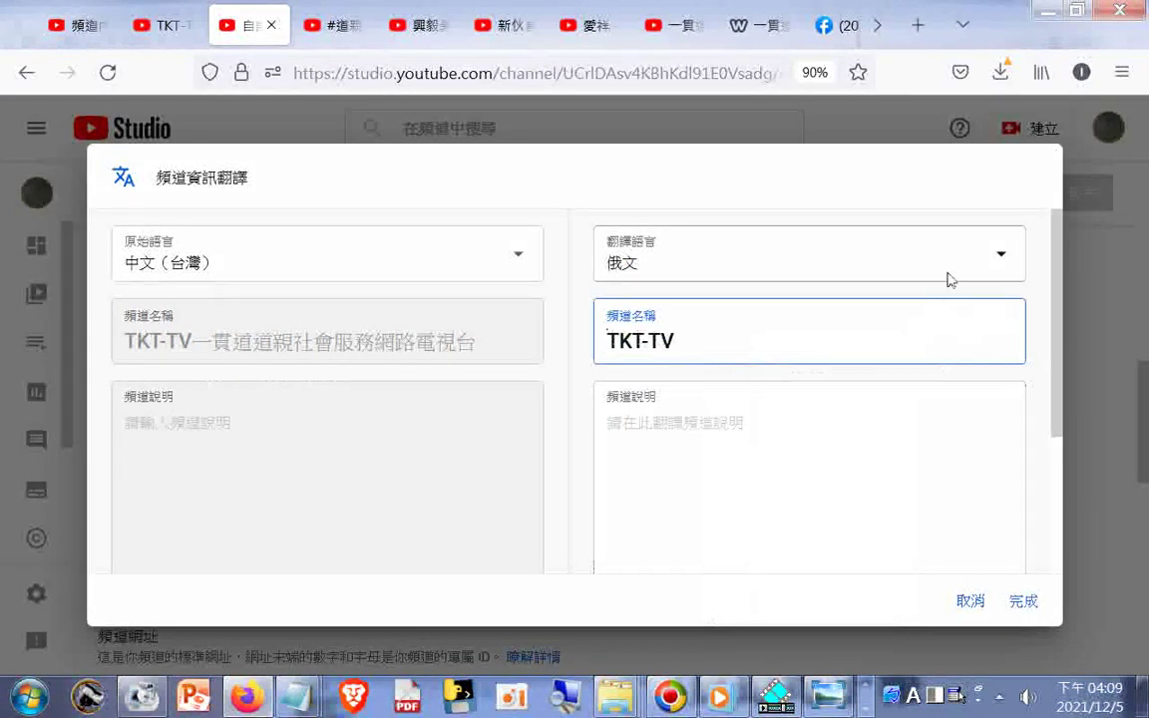
{"action": "left_click", "coordinate": [1023, 602]}
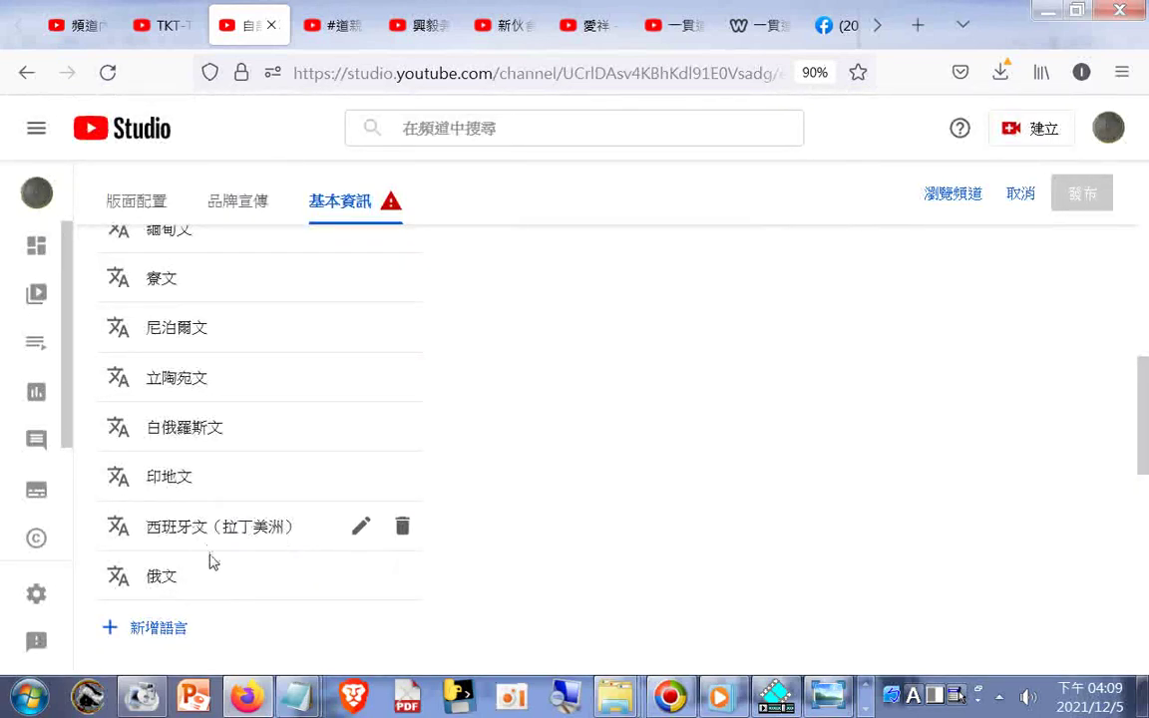
- Add a 南非荷蘭文 channel information translation with the copied TKT-TV as the channel name and save it
{"action": "left_click", "coordinate": [160, 627]}
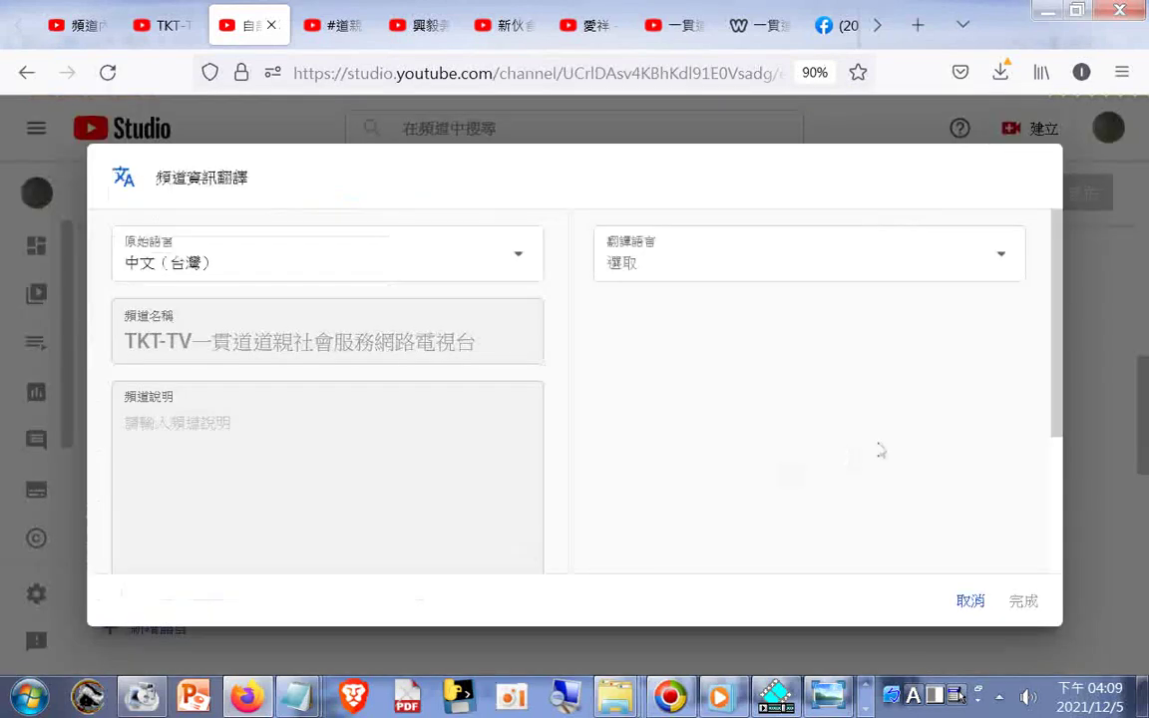
{"action": "left_click", "coordinate": [1005, 259]}
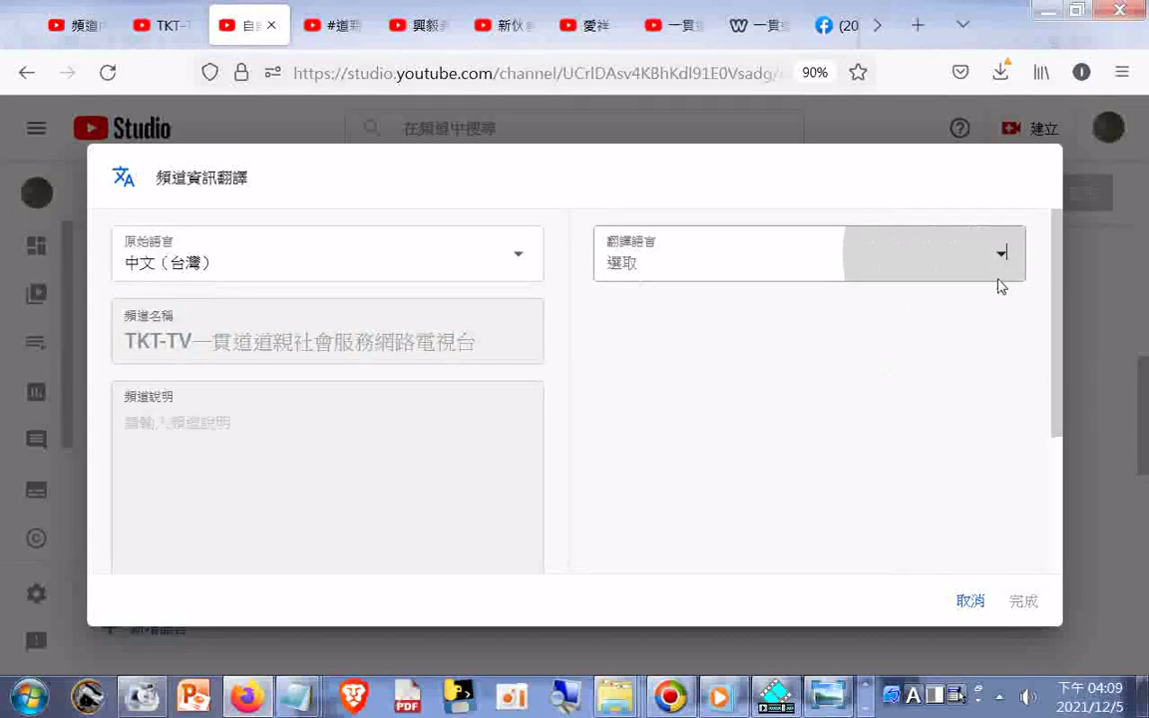
{"action": "scroll", "coordinate": [987, 374], "scroll_direction": "down", "scroll_amount": 10}
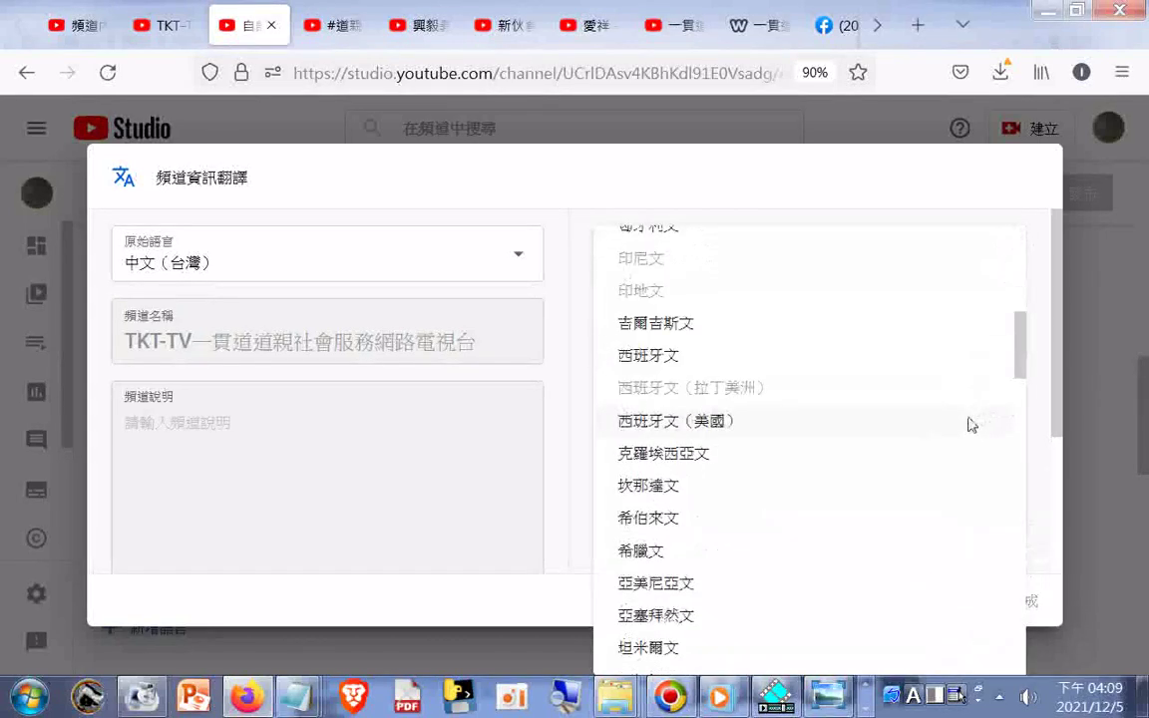
{"action": "scroll", "coordinate": [948, 411], "scroll_direction": "down", "scroll_amount": 5}
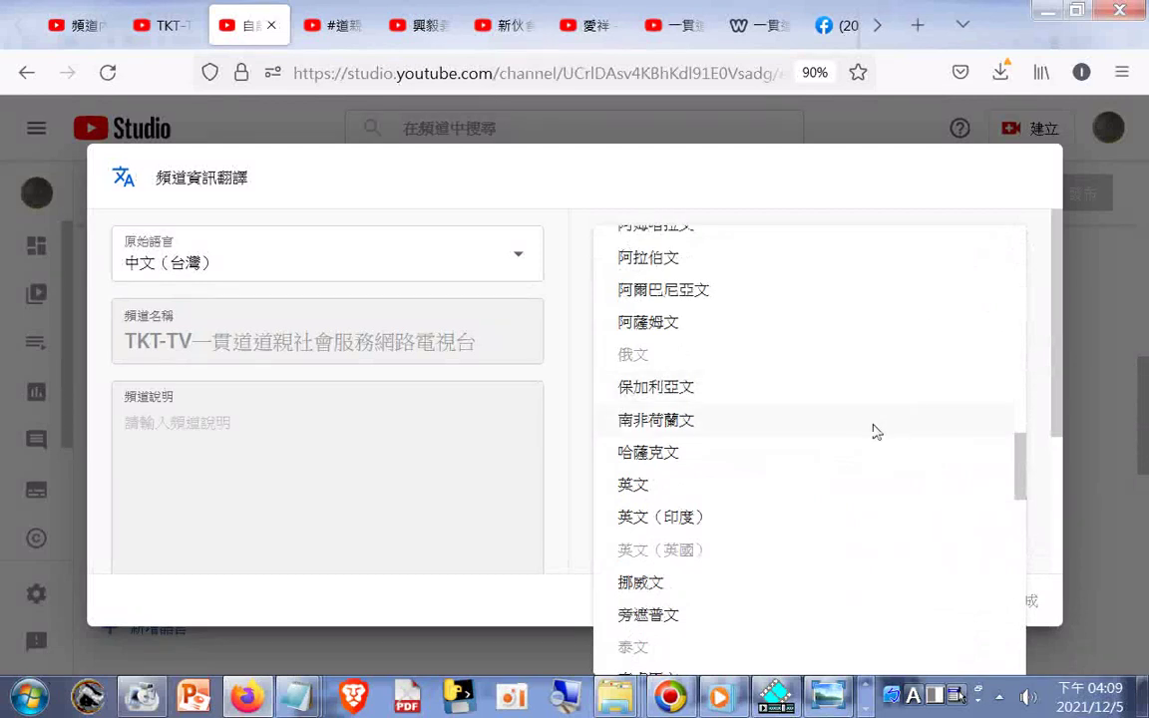
{"action": "left_click", "coordinate": [713, 421]}
{"action": "left_click", "coordinate": [741, 337]}
{"action": "right_click", "coordinate": [743, 337]}
{"action": "left_click", "coordinate": [790, 440]}
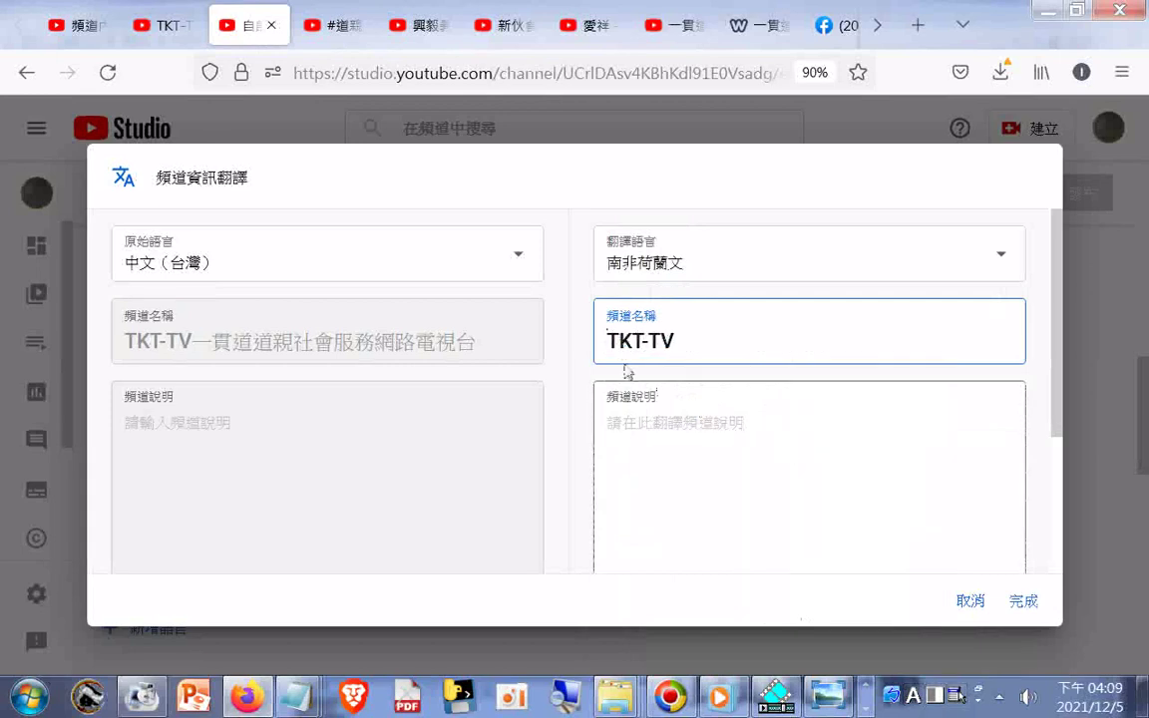
{"action": "left_click", "coordinate": [1022, 604]}
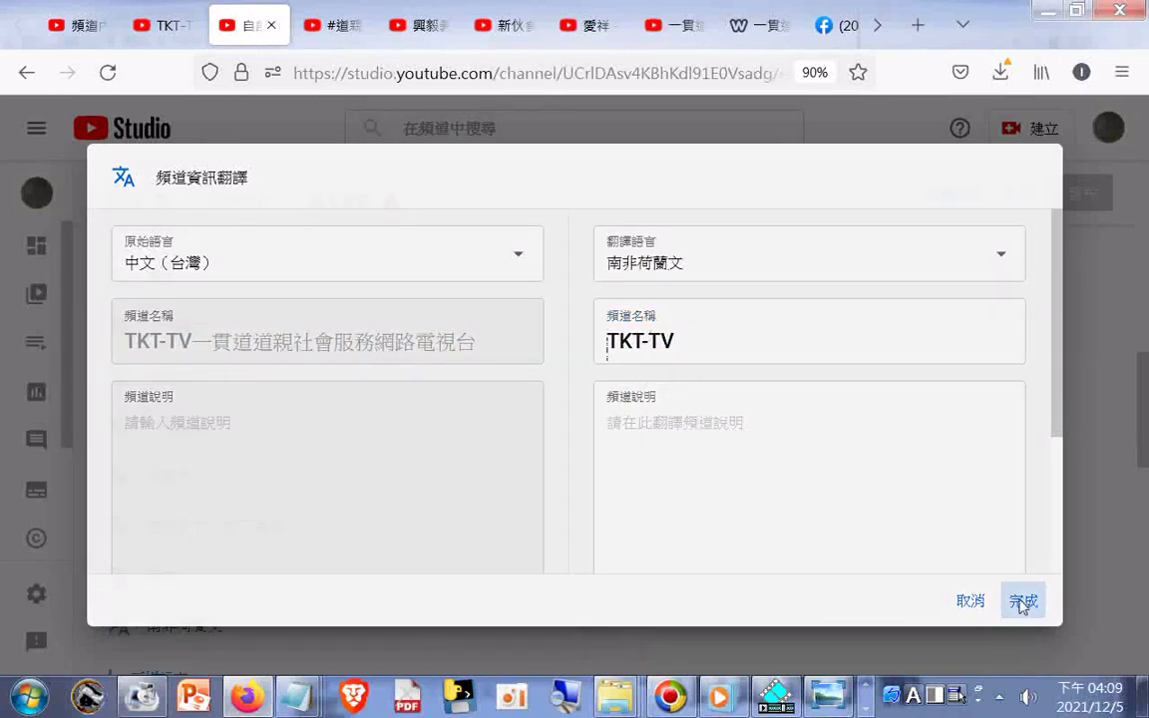
- Add a 高棉文 channel information translation with the copied TKT-TV as the channel name and save it
{"action": "scroll", "coordinate": [174, 643], "scroll_direction": "down", "scroll_amount": 2}
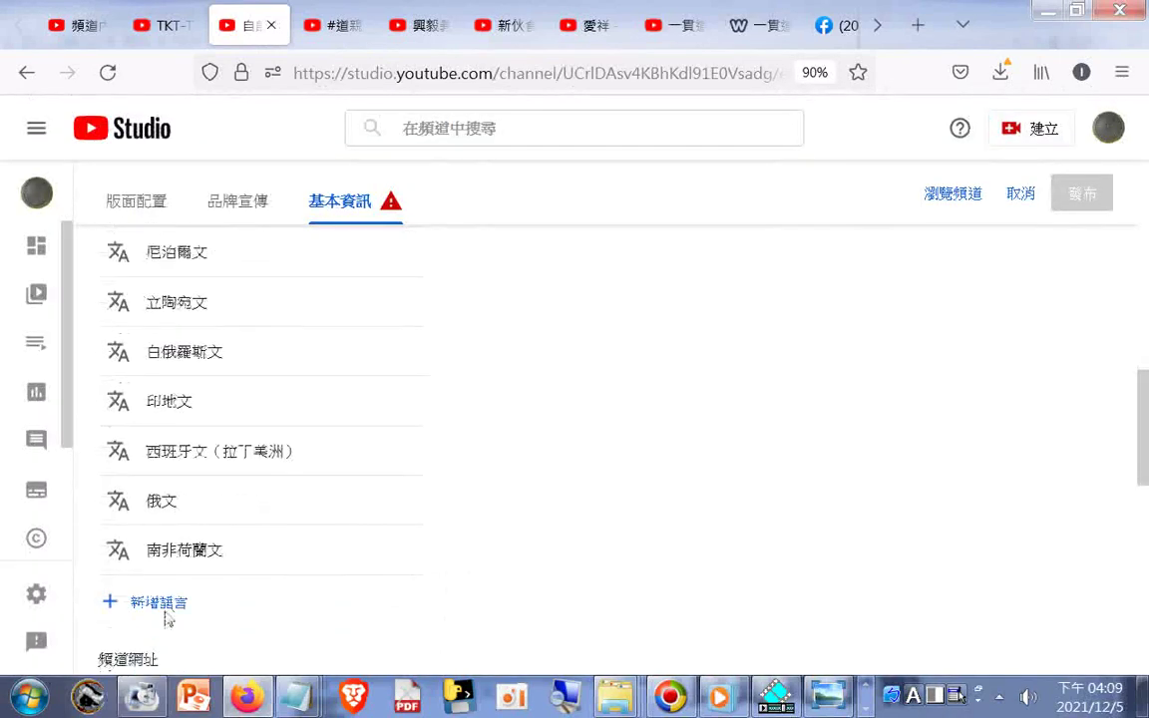
{"action": "left_click", "coordinate": [167, 608]}
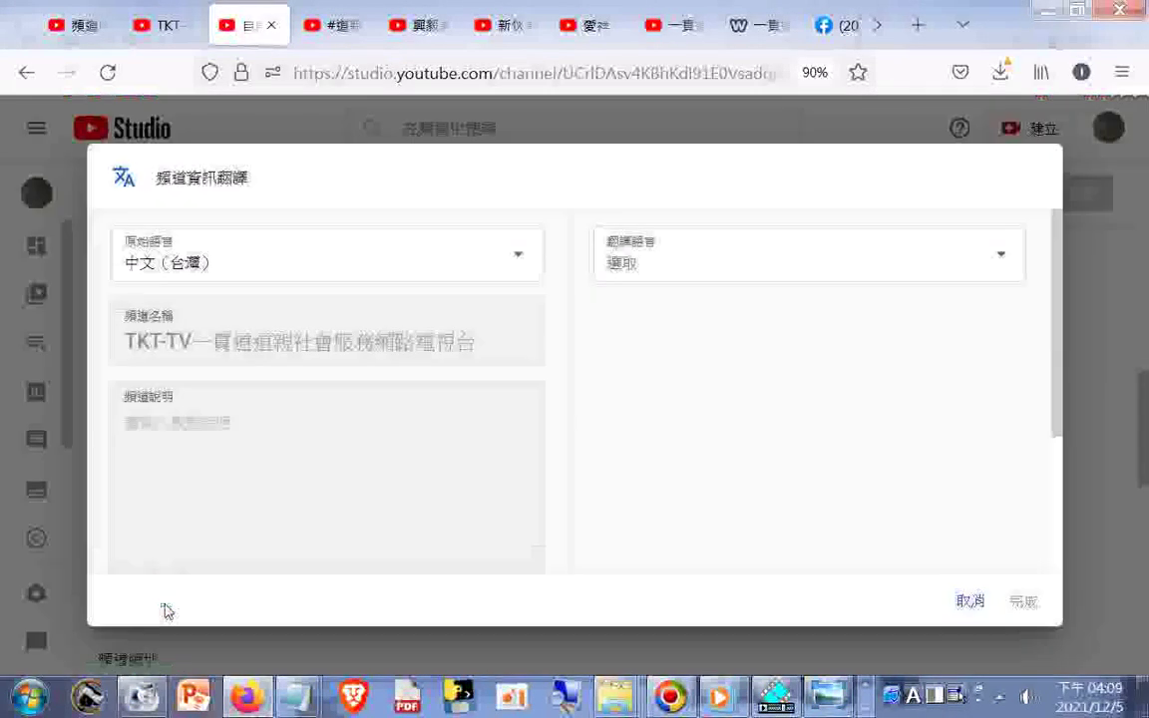
{"action": "left_click", "coordinate": [1000, 255]}
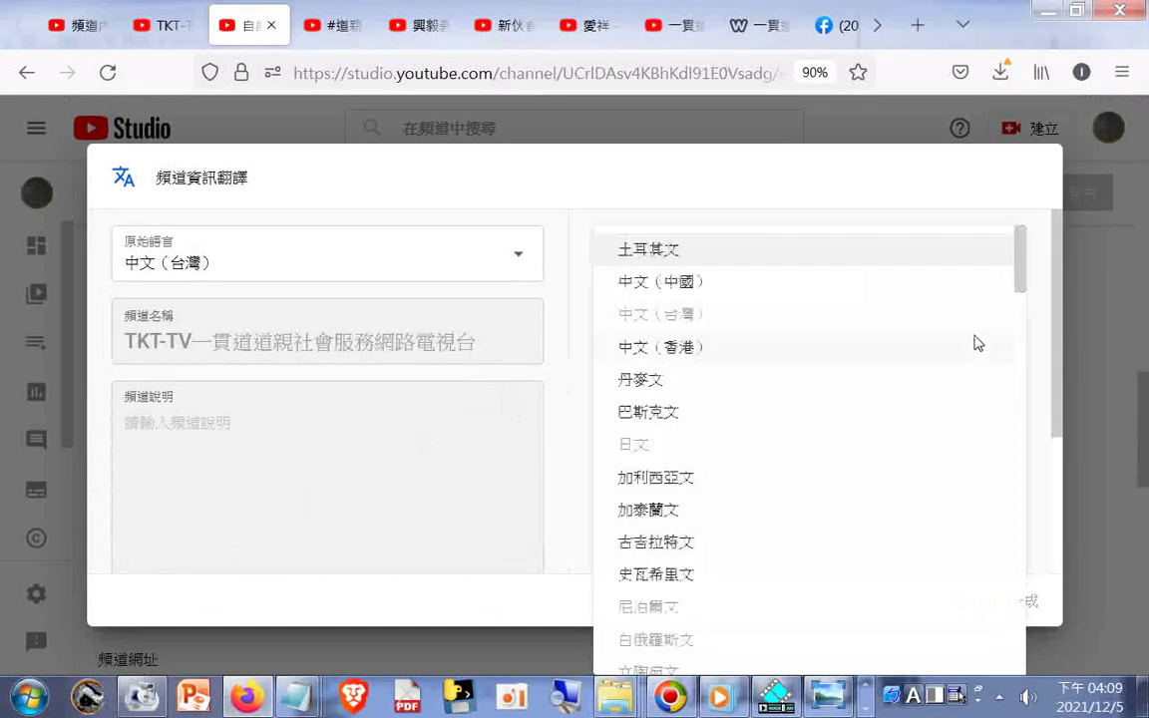
{"action": "scroll", "coordinate": [1005, 359], "scroll_direction": "down", "scroll_amount": 5}
{"action": "scroll", "coordinate": [1001, 356], "scroll_direction": "down", "scroll_amount": 2}
{"action": "scroll", "coordinate": [968, 359], "scroll_direction": "down", "scroll_amount": 5}
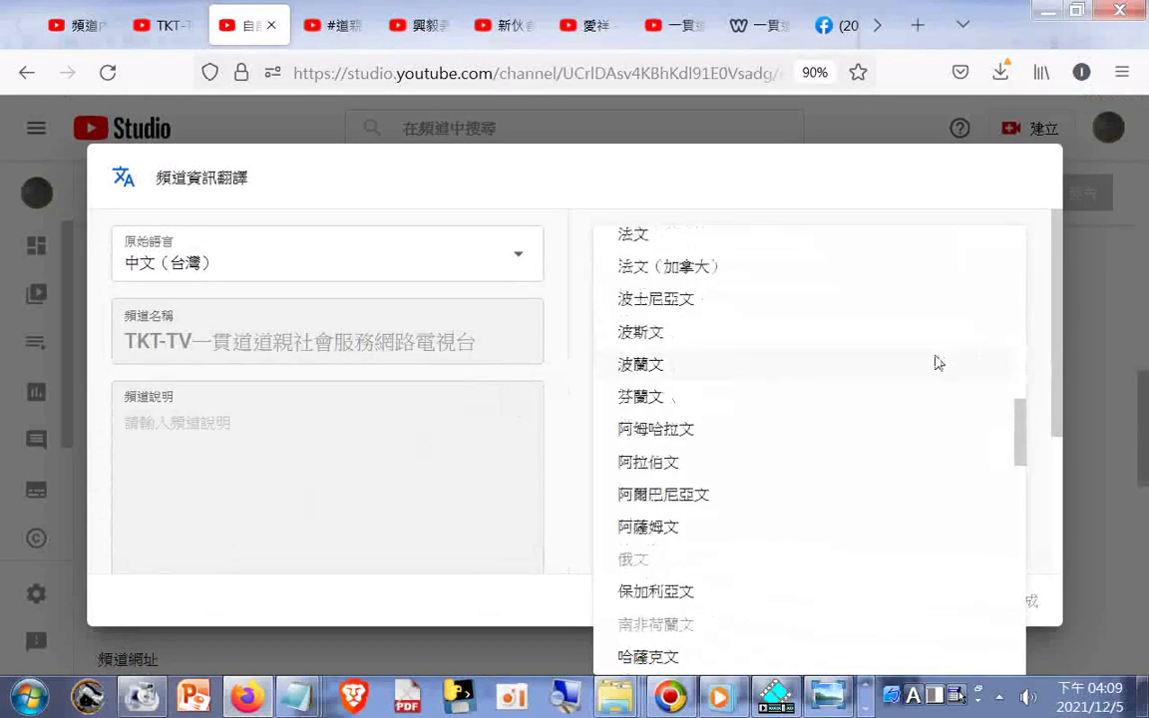
{"action": "scroll", "coordinate": [938, 368], "scroll_direction": "down", "scroll_amount": 5}
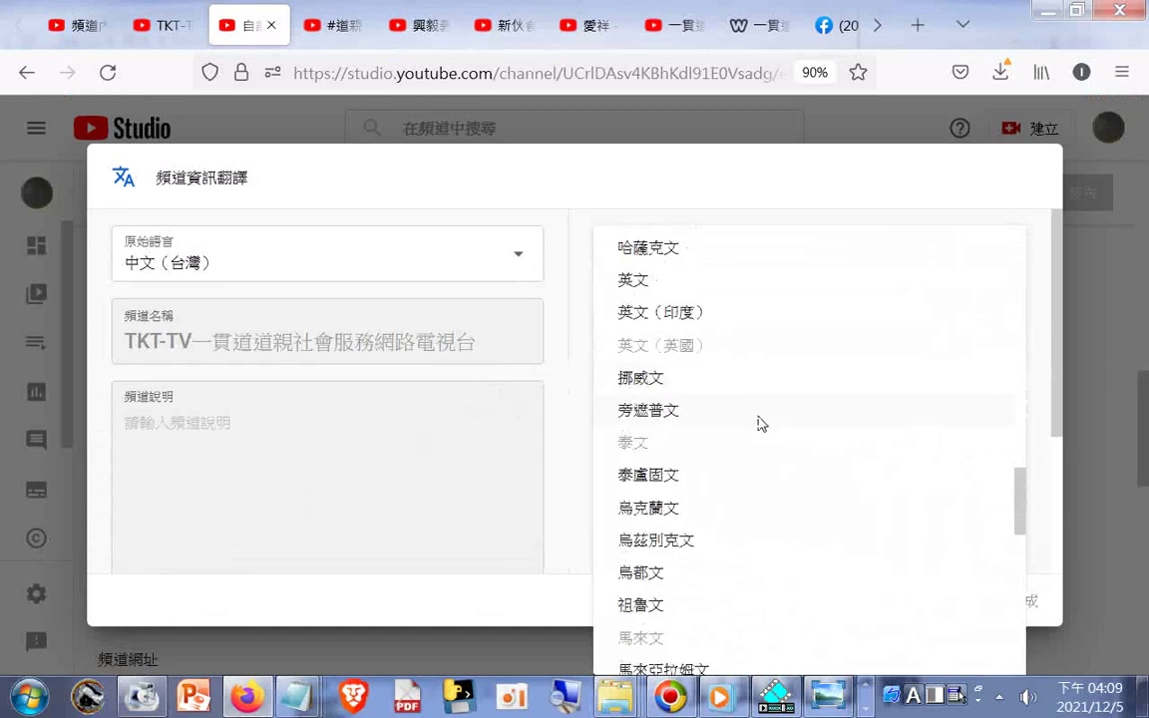
{"action": "scroll", "coordinate": [759, 423], "scroll_direction": "down", "scroll_amount": 4}
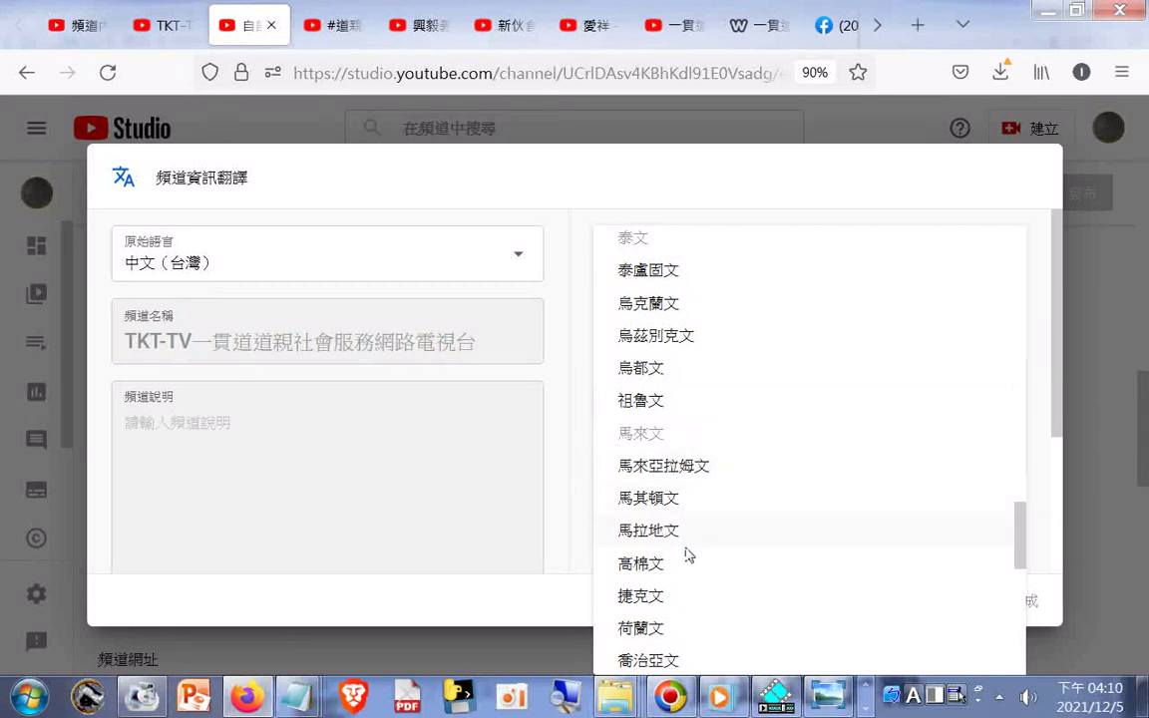
{"action": "scroll", "coordinate": [676, 539], "scroll_direction": "down", "scroll_amount": 2}
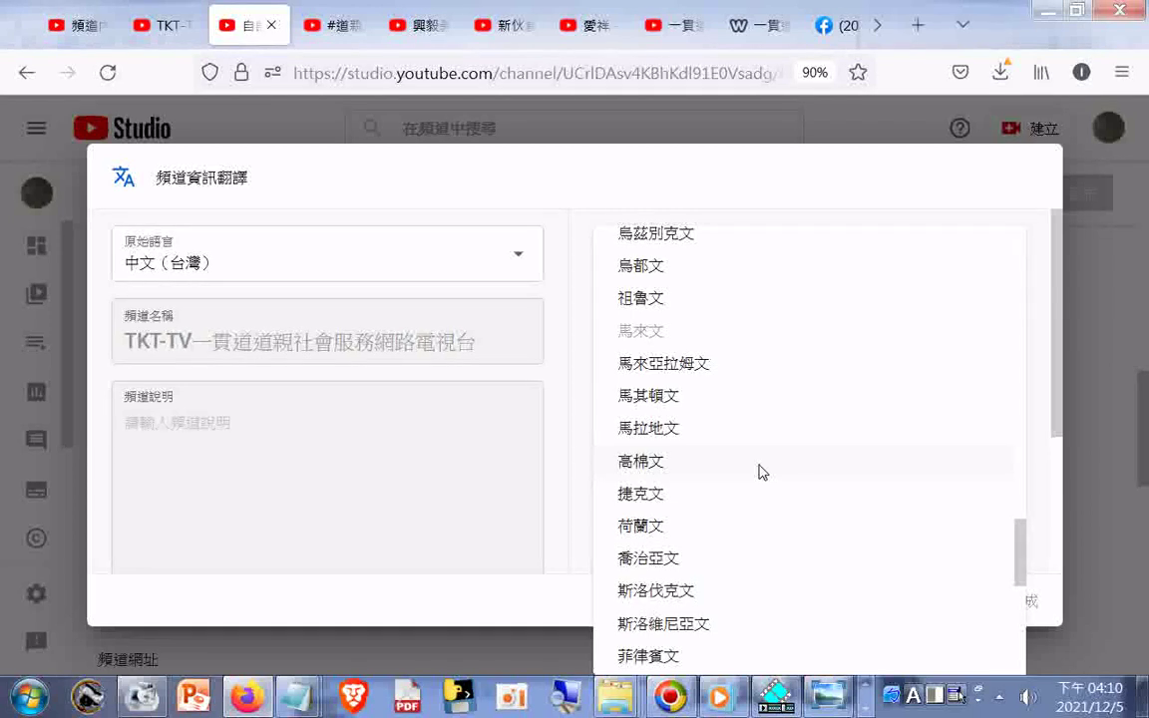
{"action": "scroll", "coordinate": [760, 472], "scroll_direction": "down", "scroll_amount": 2}
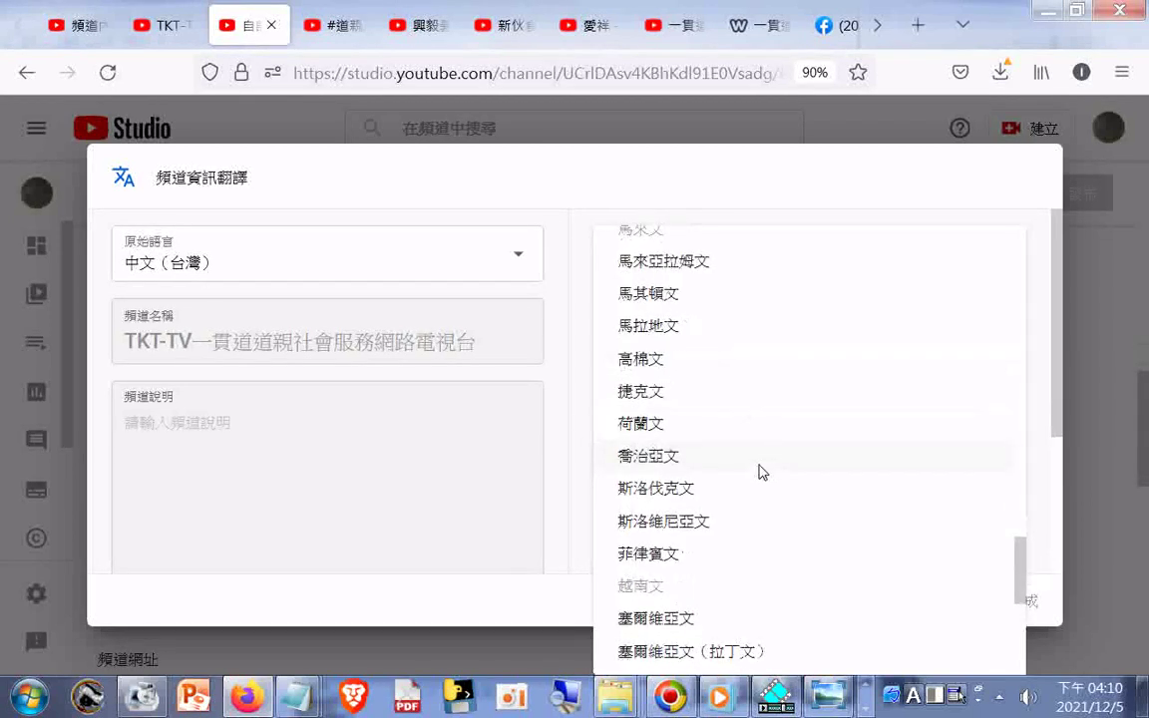
{"action": "left_click", "coordinate": [663, 364]}
{"action": "left_click", "coordinate": [646, 351]}
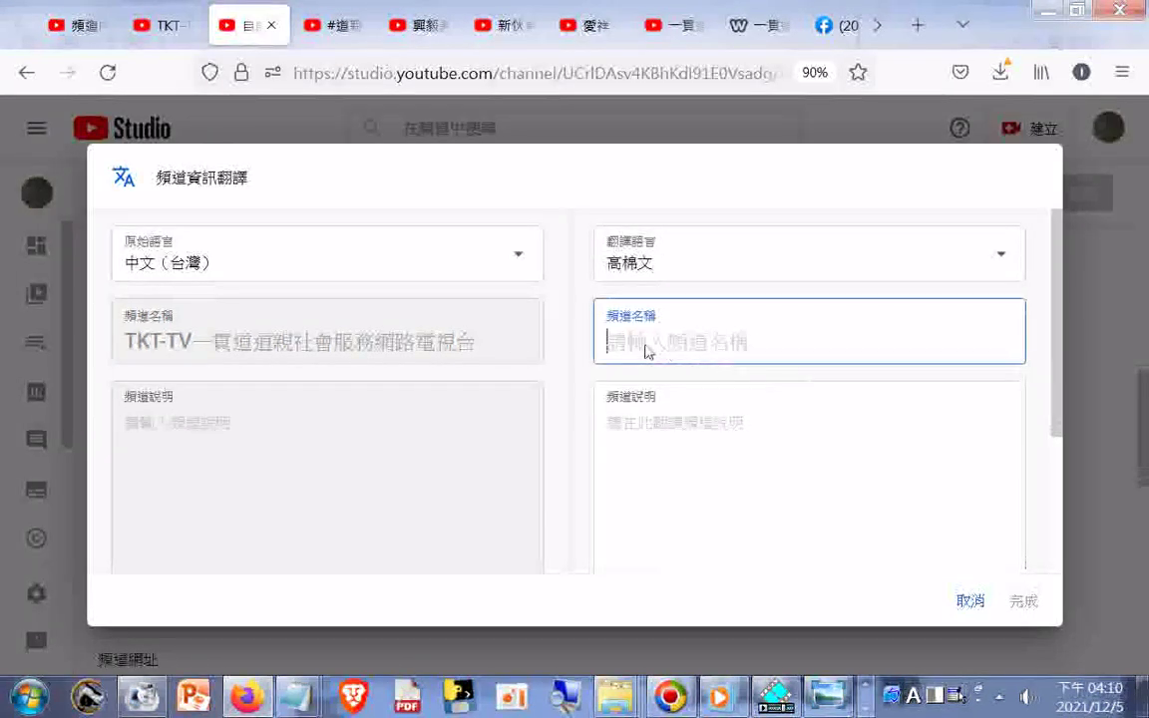
{"action": "right_click", "coordinate": [646, 351]}
{"action": "left_click", "coordinate": [688, 442]}
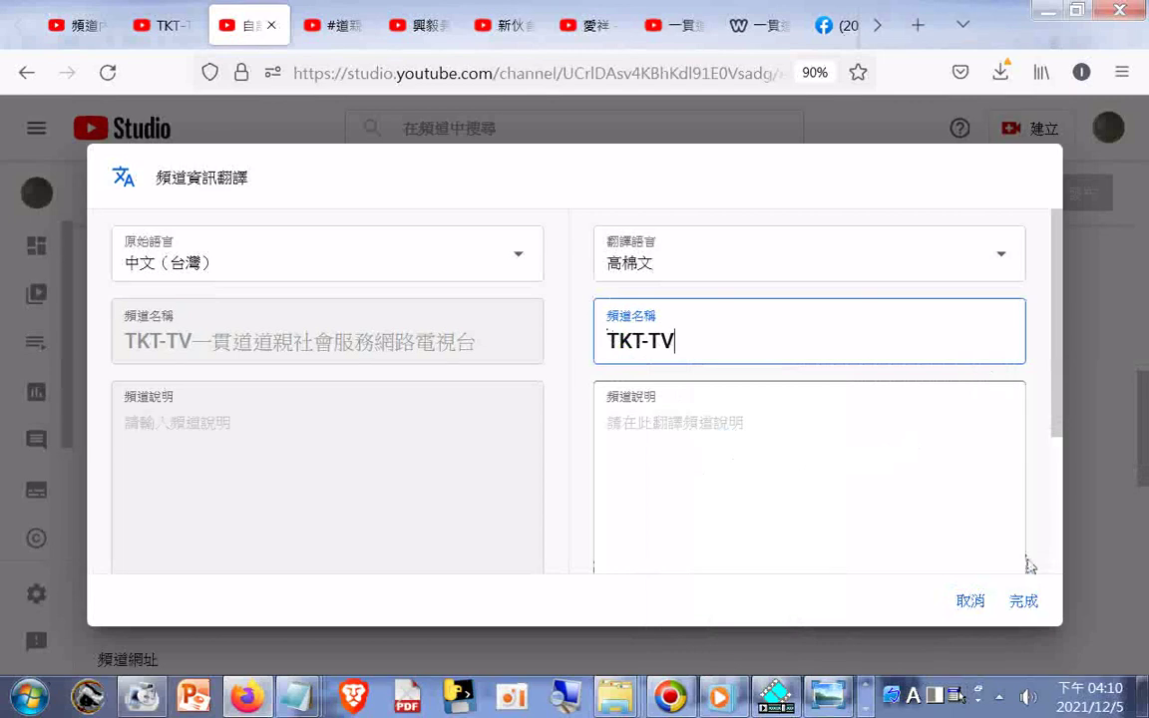
{"action": "left_click", "coordinate": [1023, 601]}
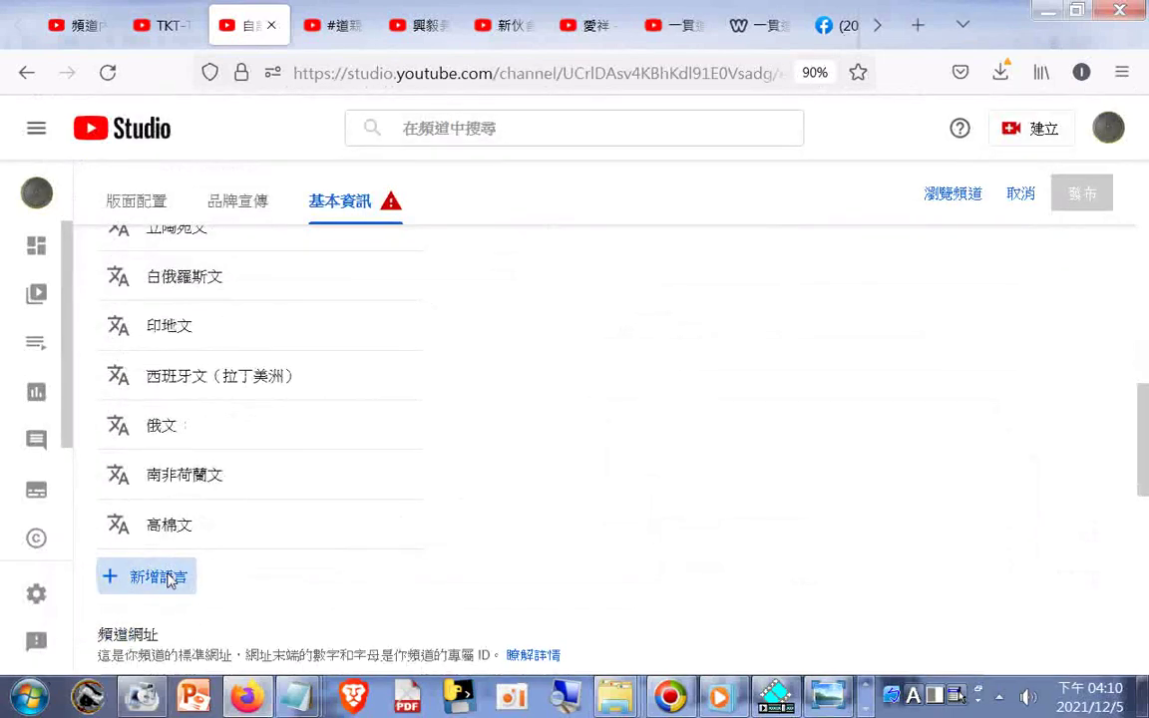
- Start a new channel information translation with its language choices open, and change the Windows colour scheme to Windows 7 Basic
{"action": "left_click", "coordinate": [170, 579]}
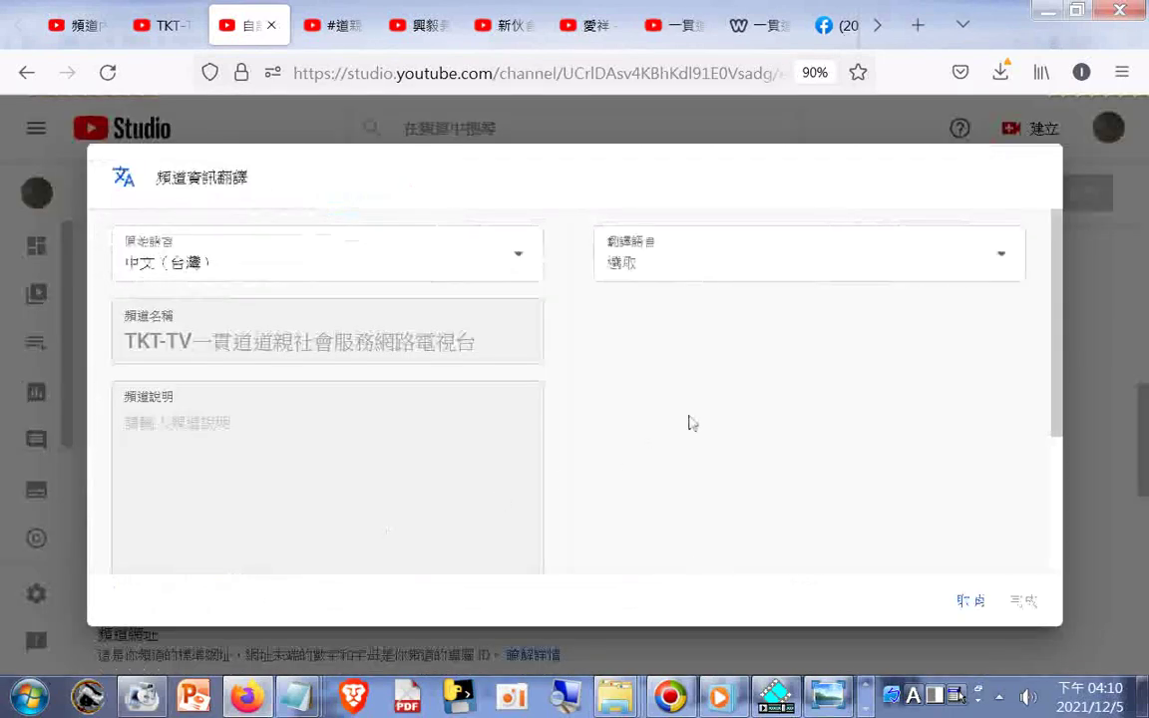
{"action": "left_click", "coordinate": [1002, 254]}
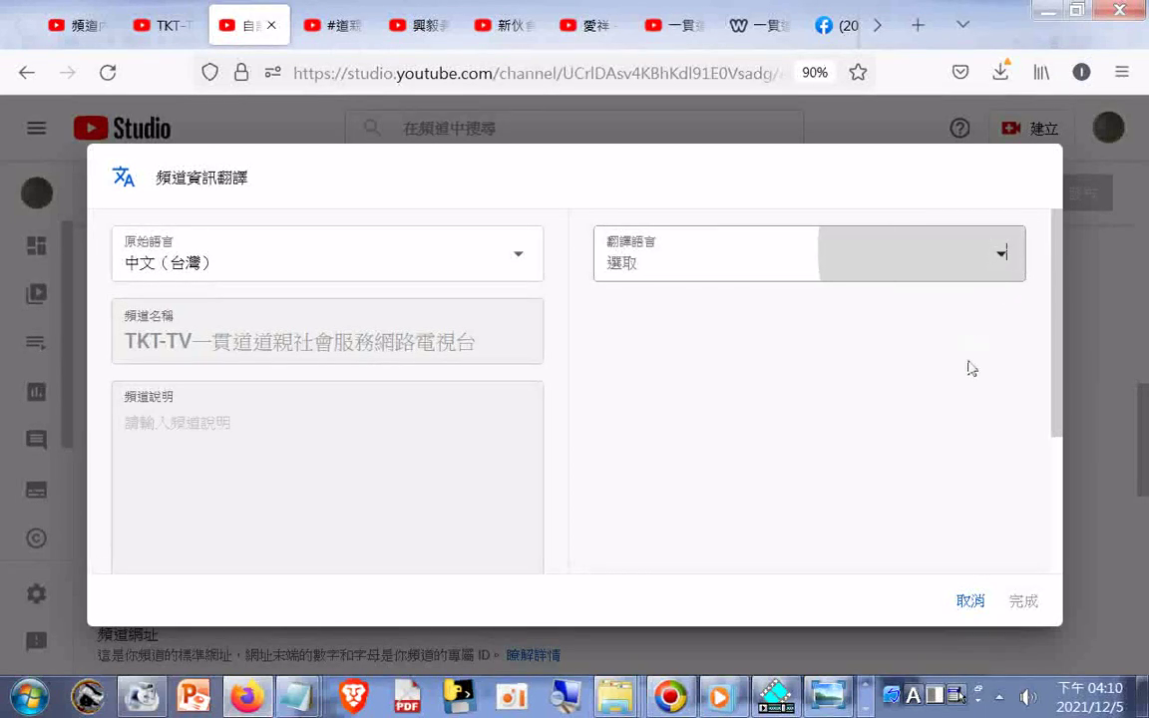
{"action": "scroll", "coordinate": [997, 394], "scroll_direction": "down", "scroll_amount": 3}
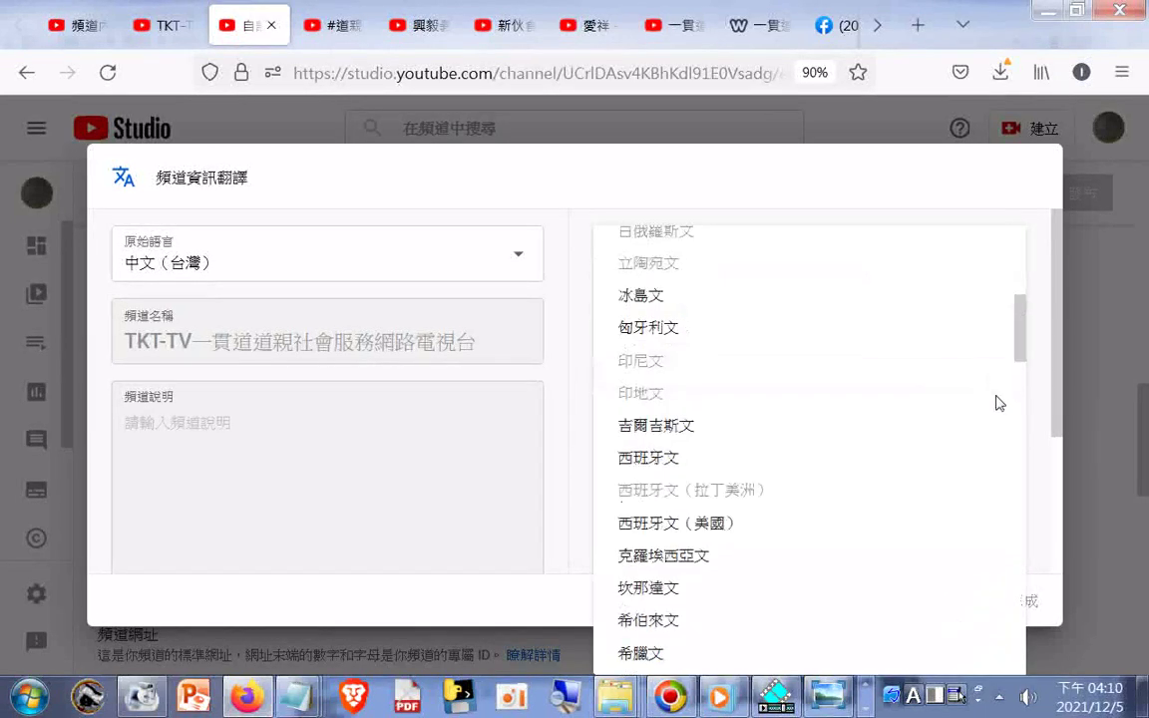
{"action": "scroll", "coordinate": [995, 401], "scroll_direction": "down", "scroll_amount": 6}
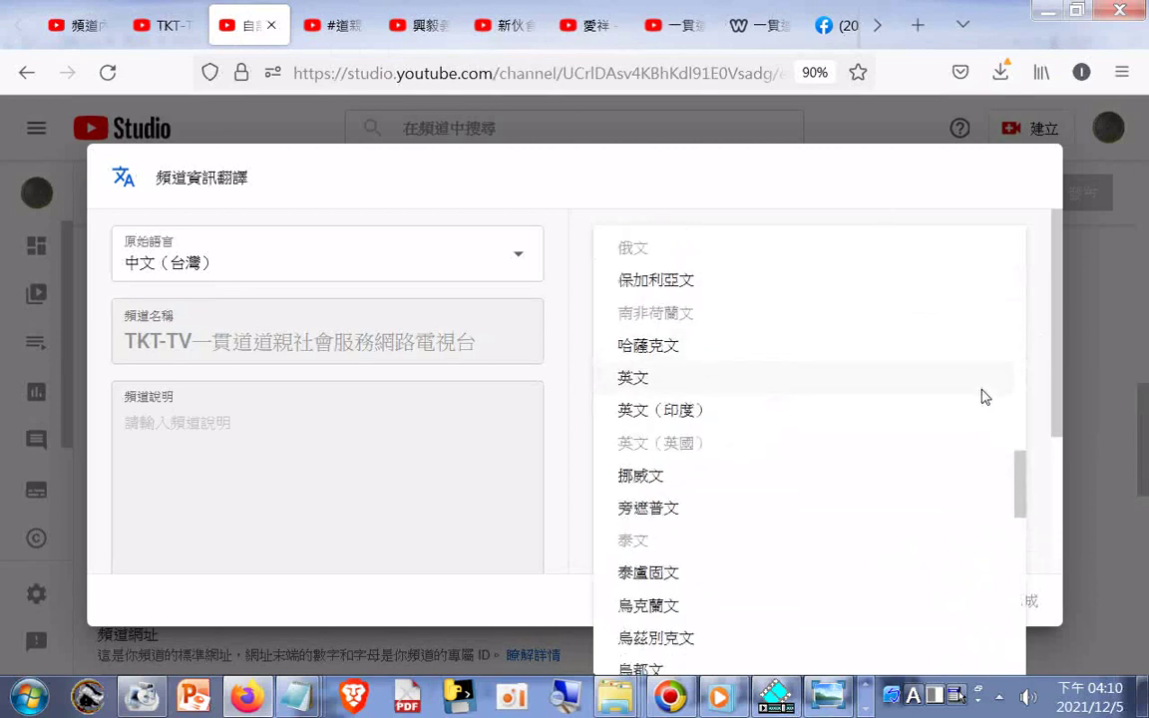
{"action": "scroll", "coordinate": [982, 393], "scroll_direction": "down", "scroll_amount": 4}
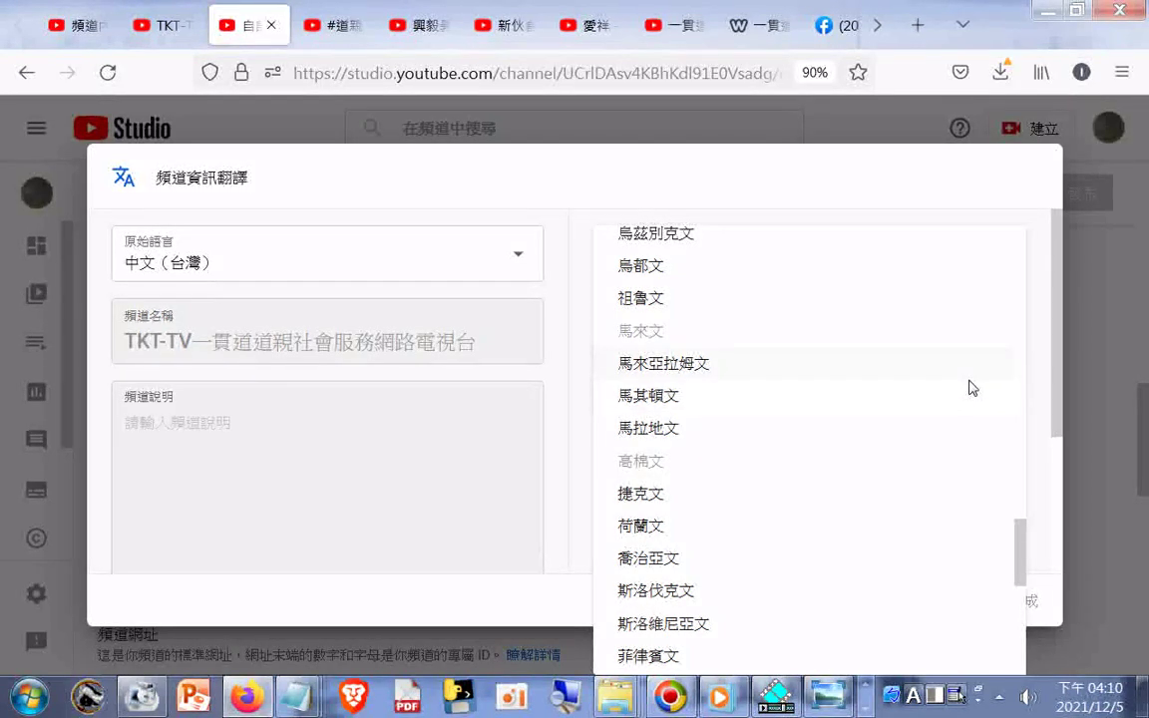
{"action": "scroll", "coordinate": [972, 388], "scroll_direction": "down", "scroll_amount": 4}
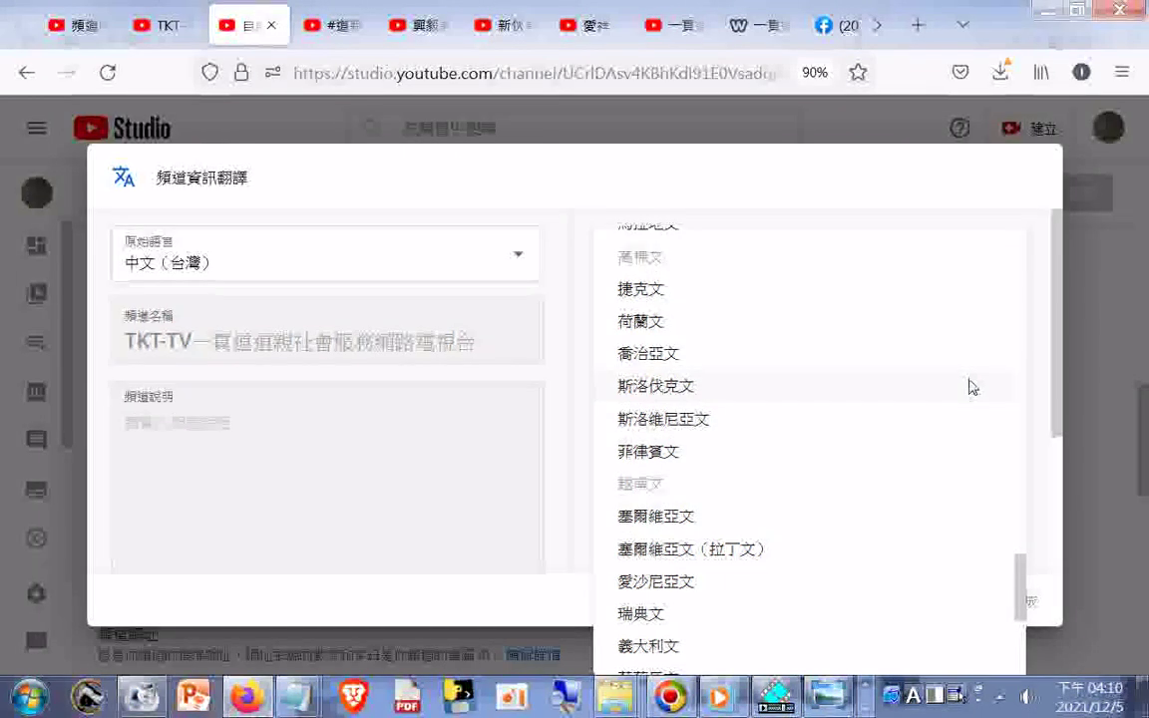
{"action": "scroll", "coordinate": [972, 387], "scroll_direction": "down", "scroll_amount": 2}
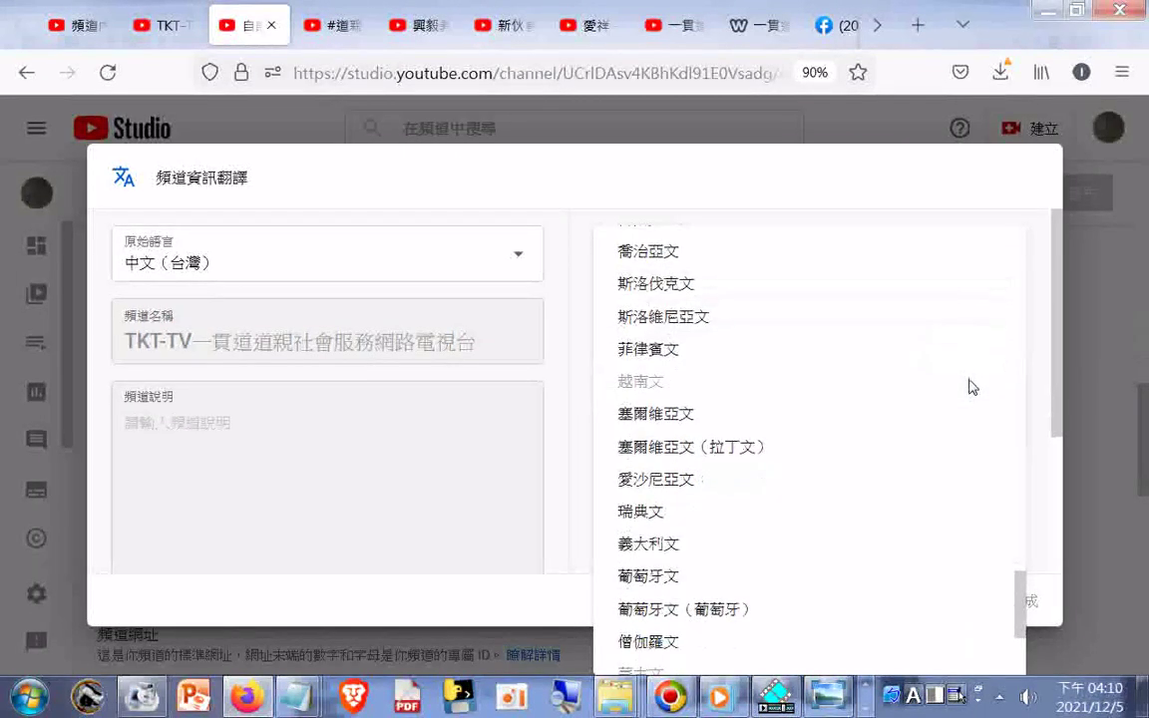
{"action": "scroll", "coordinate": [972, 387], "scroll_direction": "down", "scroll_amount": 2}
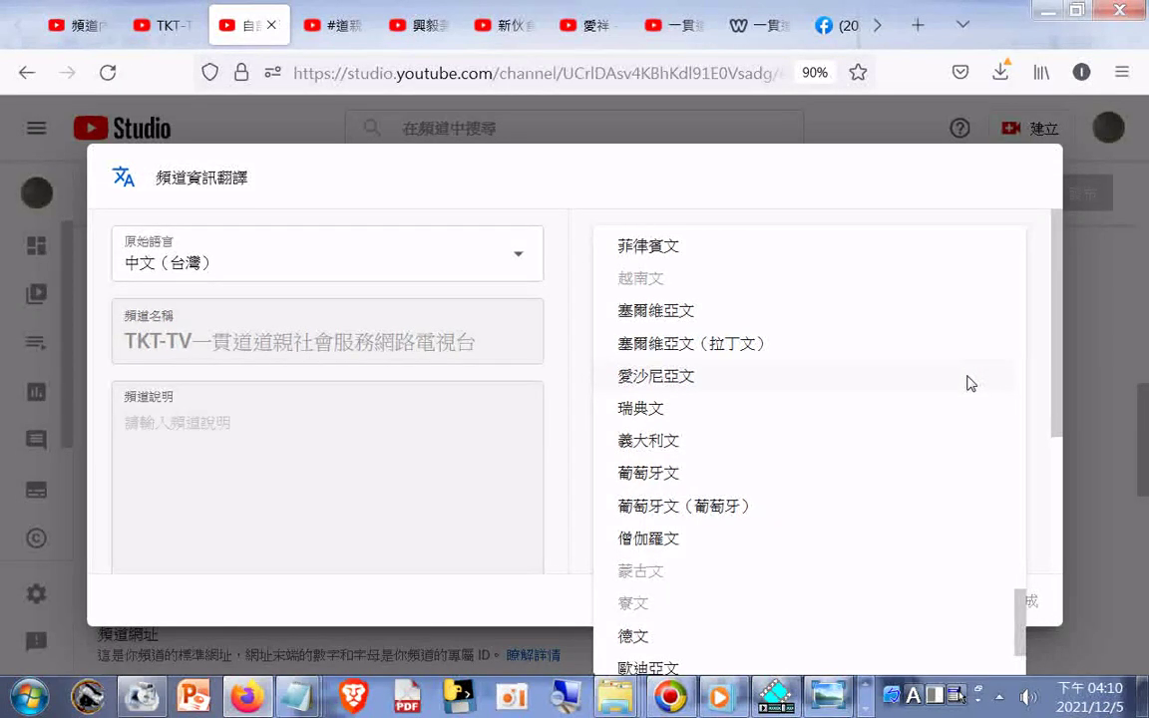
{"action": "scroll", "coordinate": [972, 383], "scroll_direction": "down", "scroll_amount": 2}
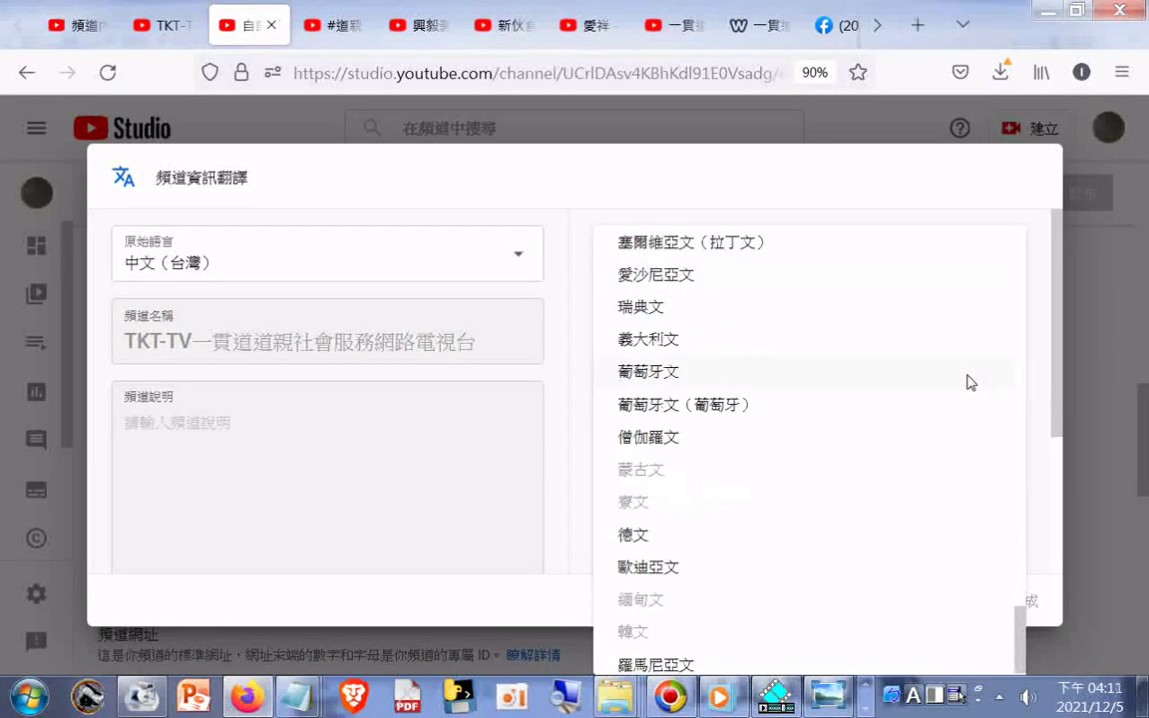
{"action": "scroll", "coordinate": [971, 383], "scroll_direction": "down", "scroll_amount": 1}
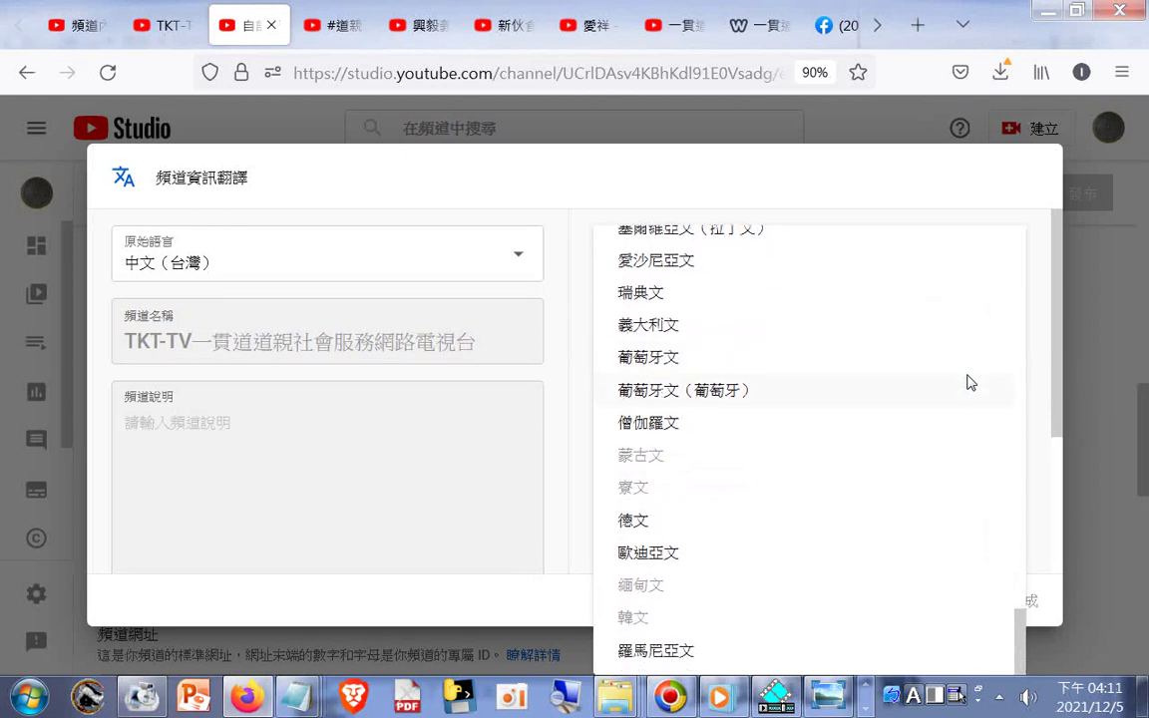
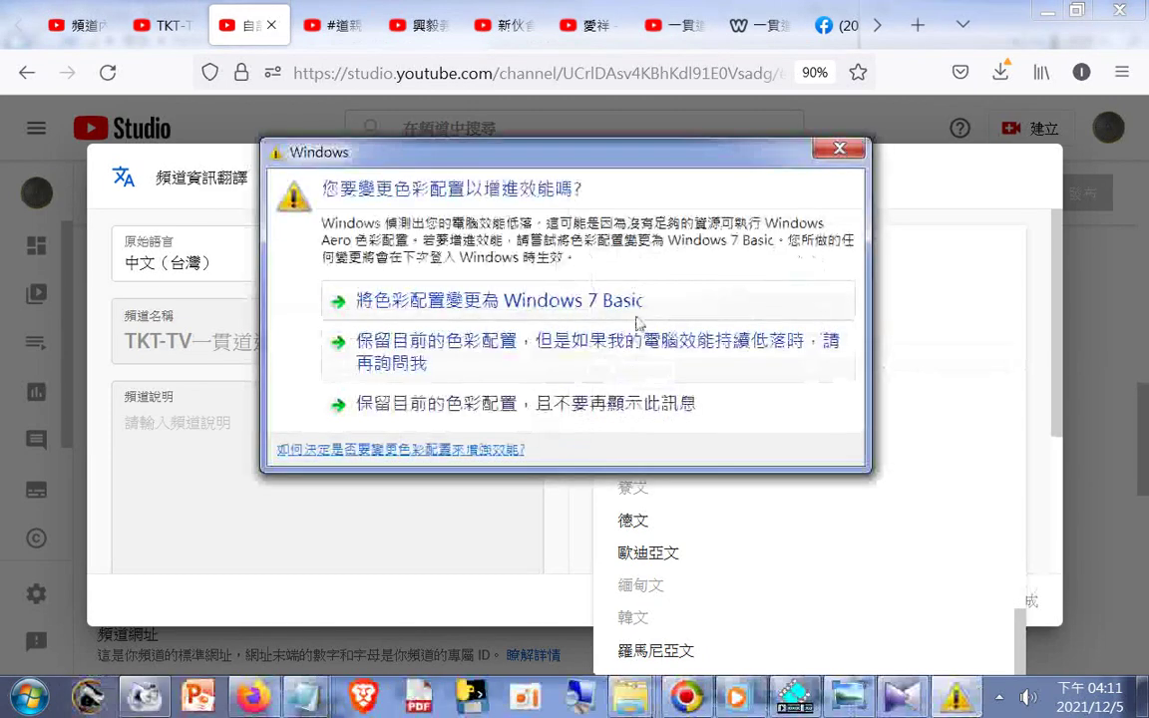
{"action": "left_click", "coordinate": [599, 314]}
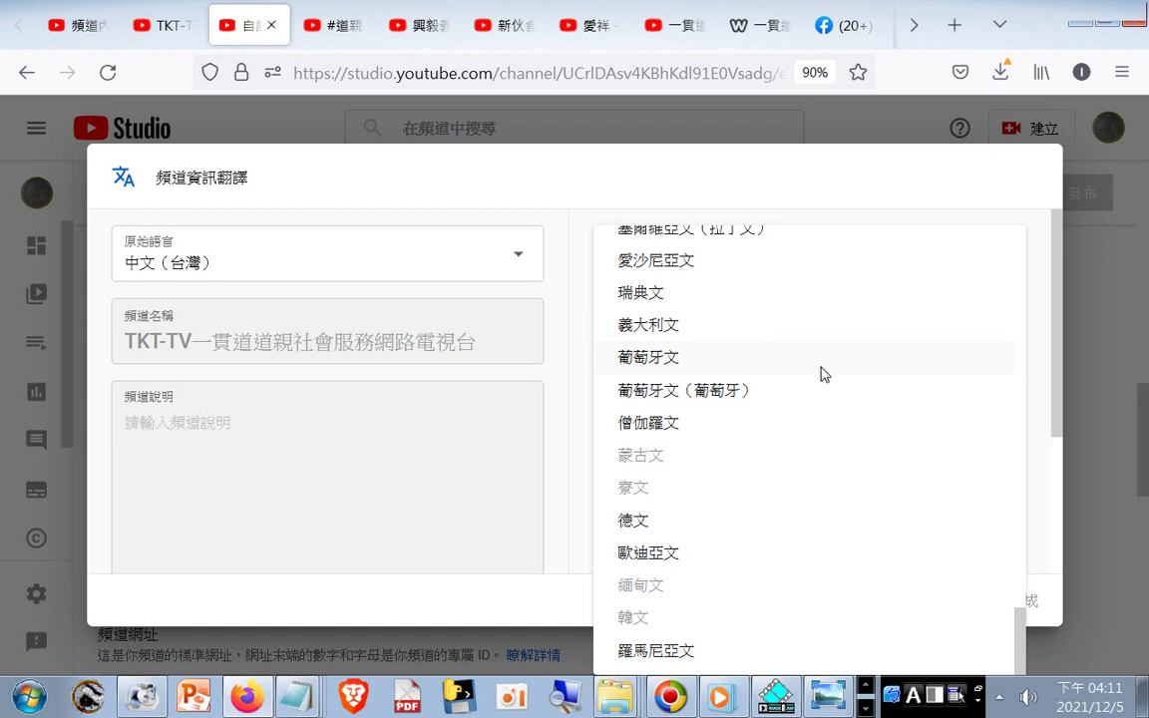
- Set the new translation's language to 菲律賓文, paste TKT-TV as the channel name and save it
{"action": "scroll", "coordinate": [835, 367], "scroll_direction": "up", "scroll_amount": 3}
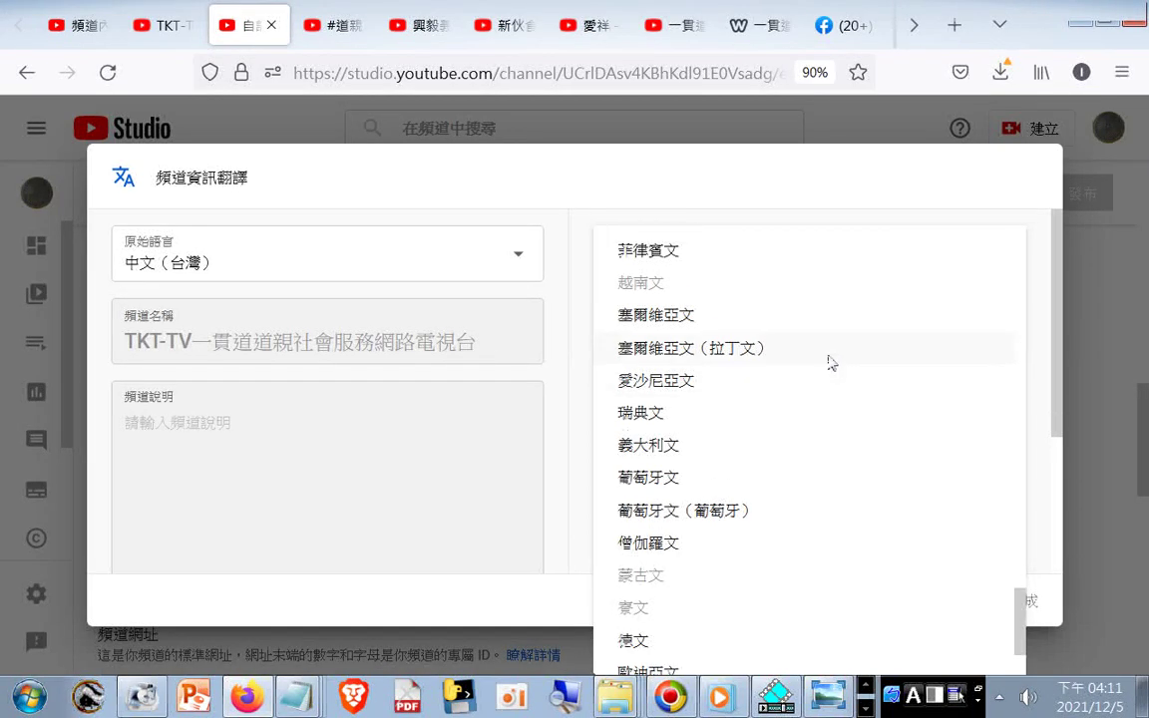
{"action": "scroll", "coordinate": [827, 360], "scroll_direction": "up", "scroll_amount": 3}
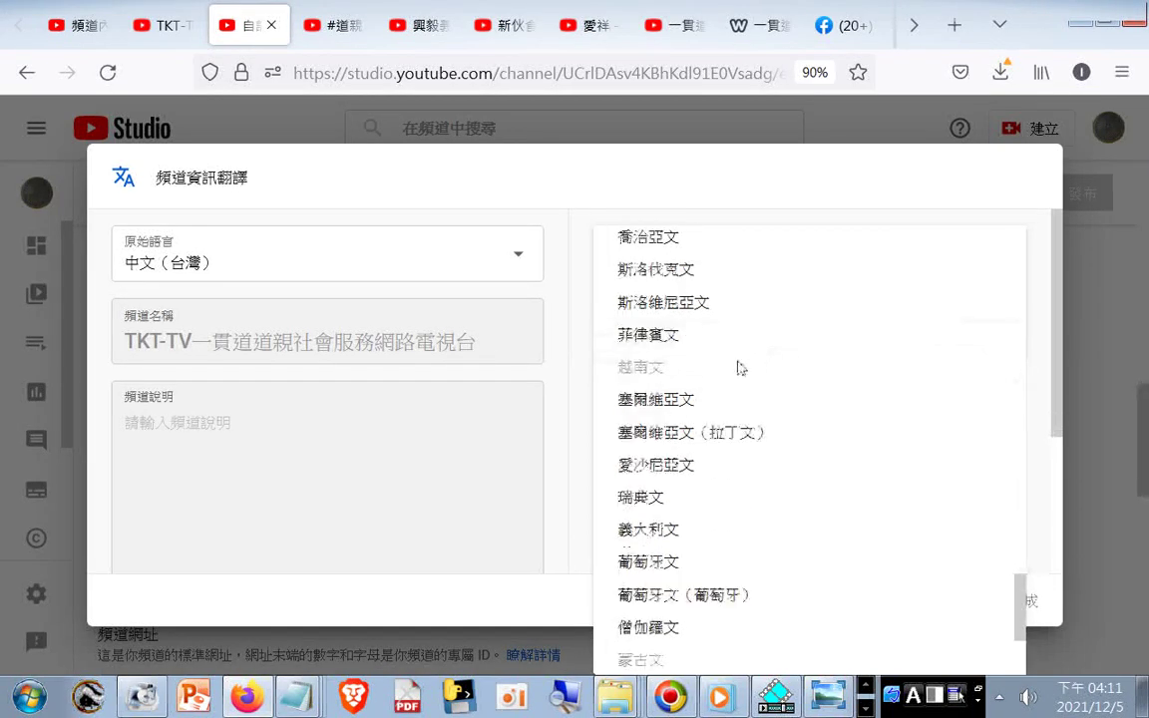
{"action": "left_click", "coordinate": [668, 335]}
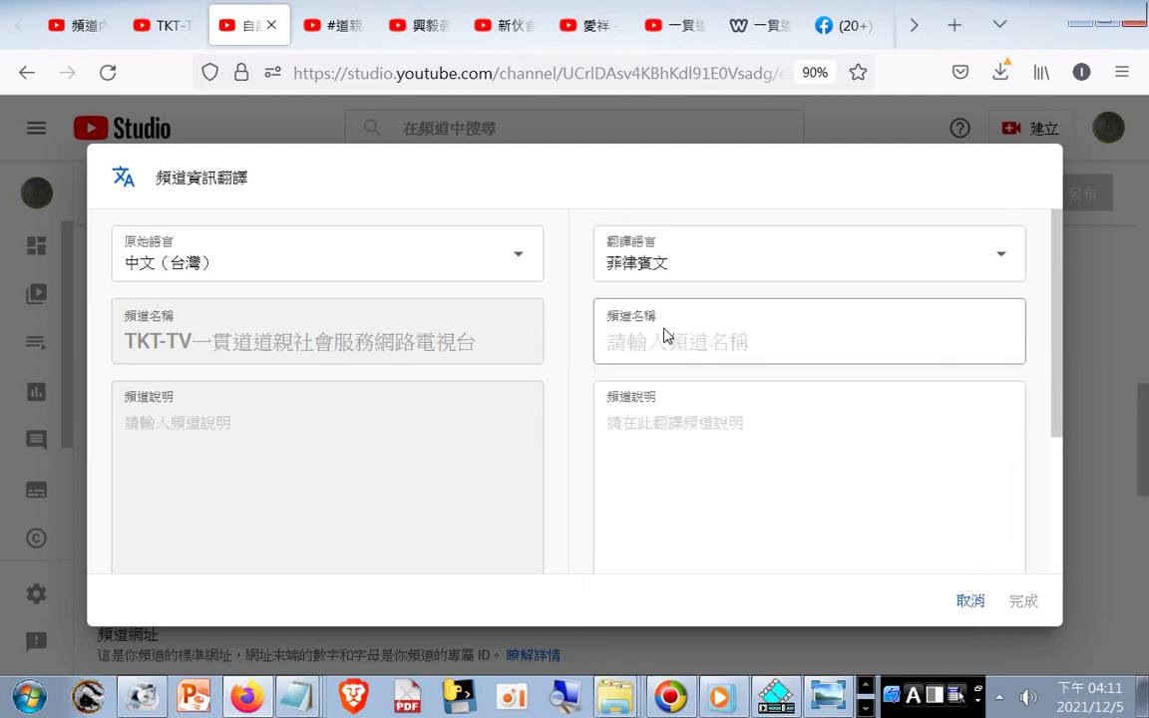
{"action": "left_click", "coordinate": [685, 353]}
{"action": "right_click", "coordinate": [684, 349]}
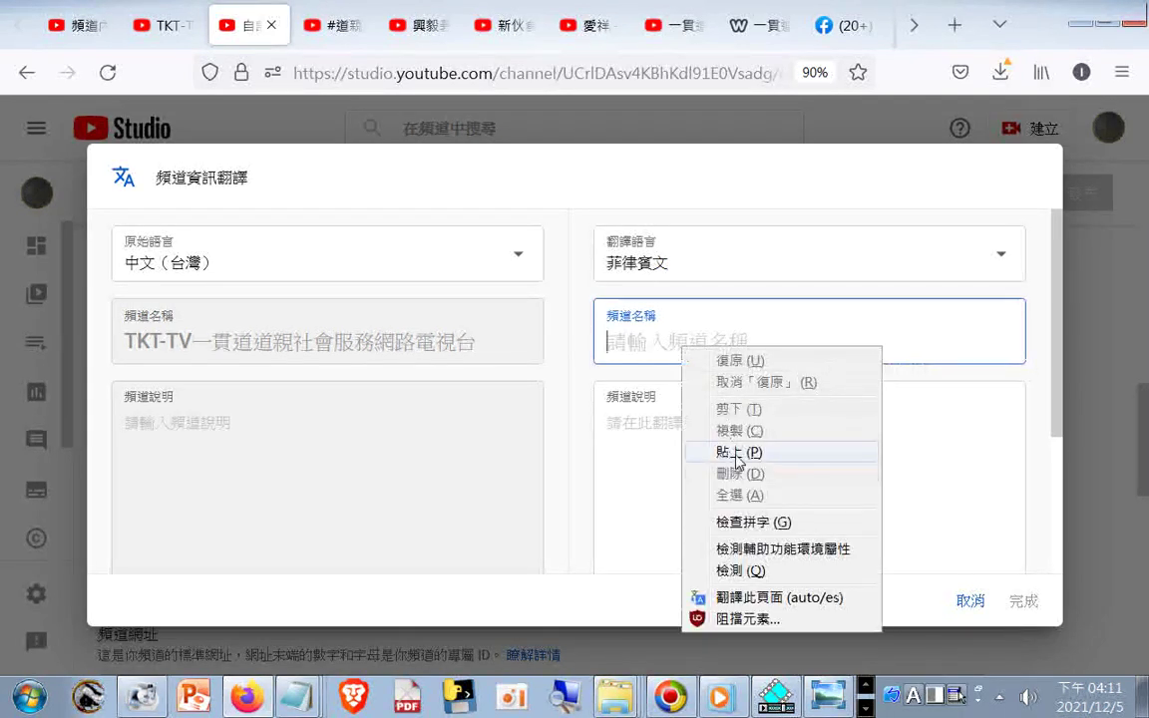
{"action": "left_click", "coordinate": [736, 451]}
{"action": "left_click", "coordinate": [1023, 600]}
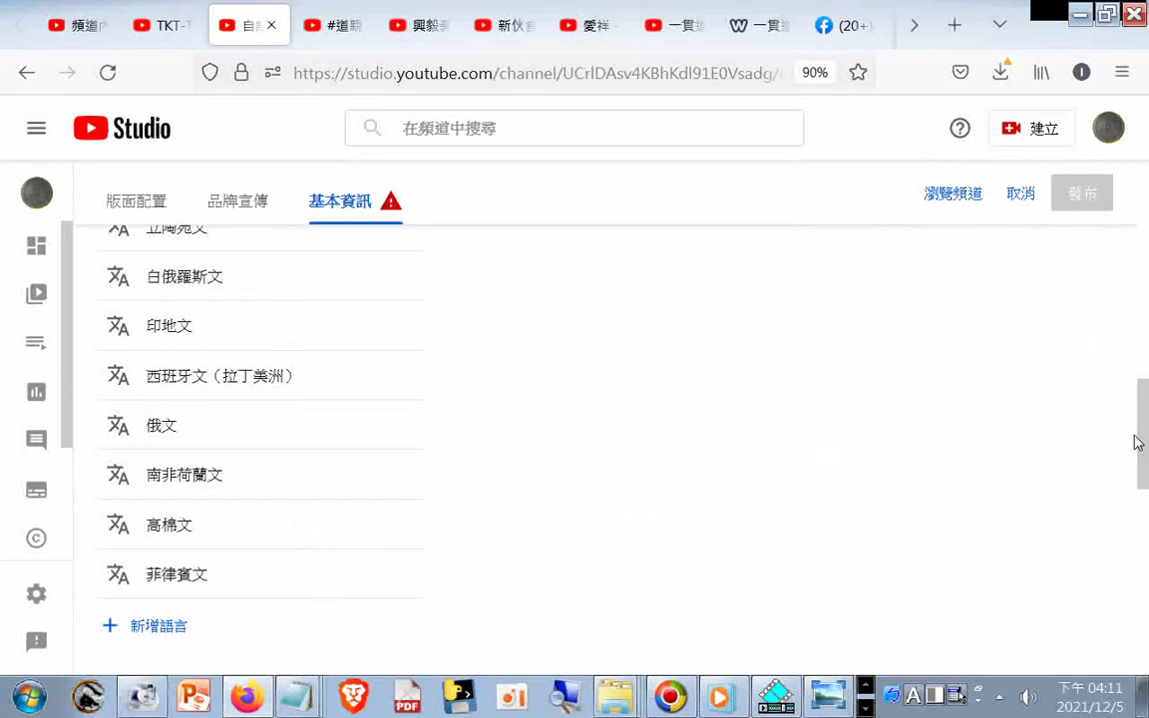
- Capture the visible area of the page with the list of added translation languages and download the screenshot
{"action": "scroll", "coordinate": [1142, 441], "scroll_direction": "up", "scroll_amount": 1}
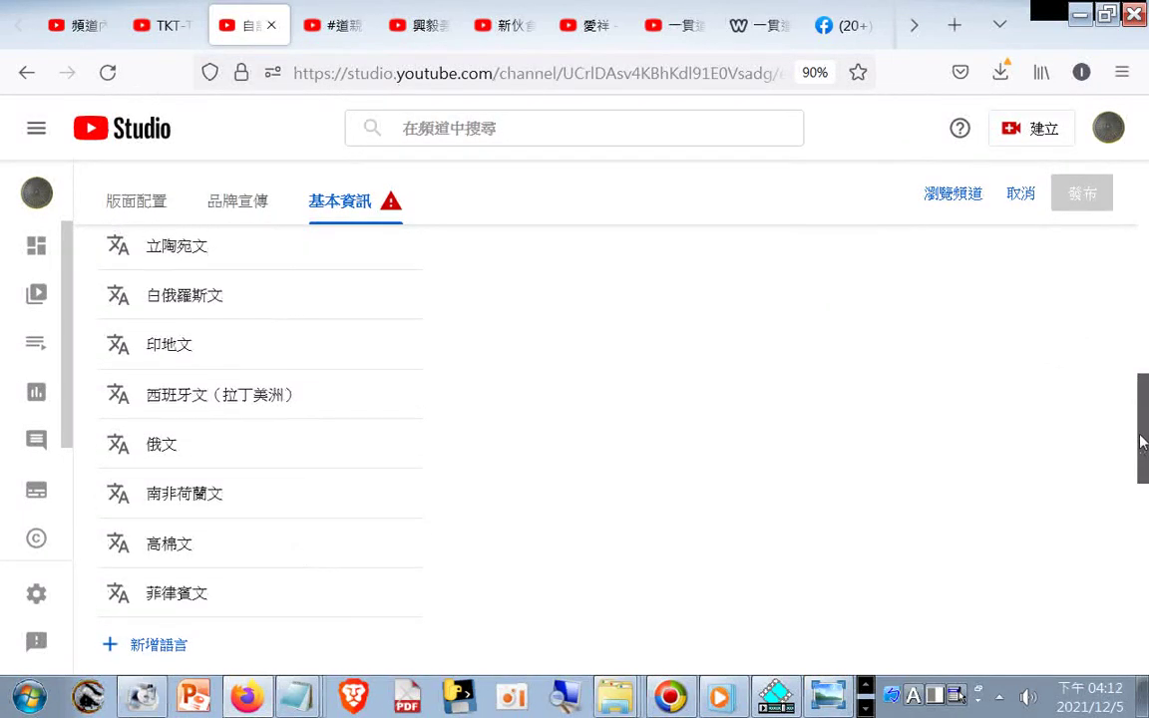
{"action": "right_click", "coordinate": [532, 517]}
{"action": "left_click", "coordinate": [648, 409]}
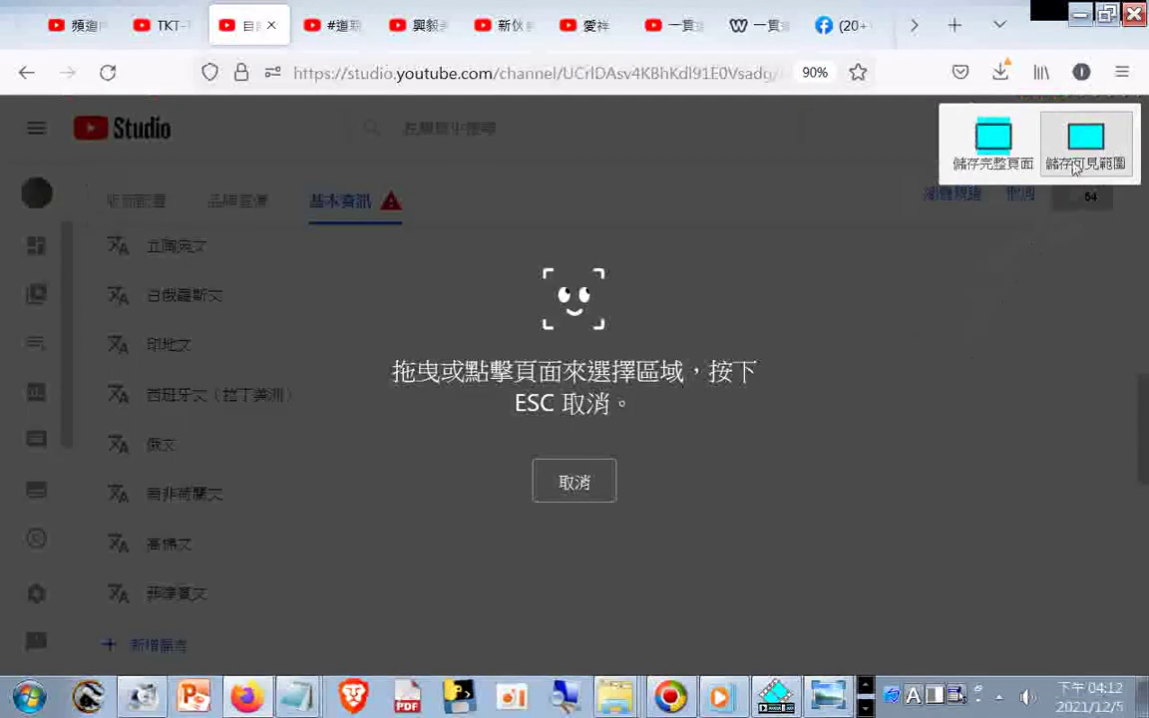
{"action": "left_click", "coordinate": [1083, 145]}
{"action": "left_click", "coordinate": [979, 157]}
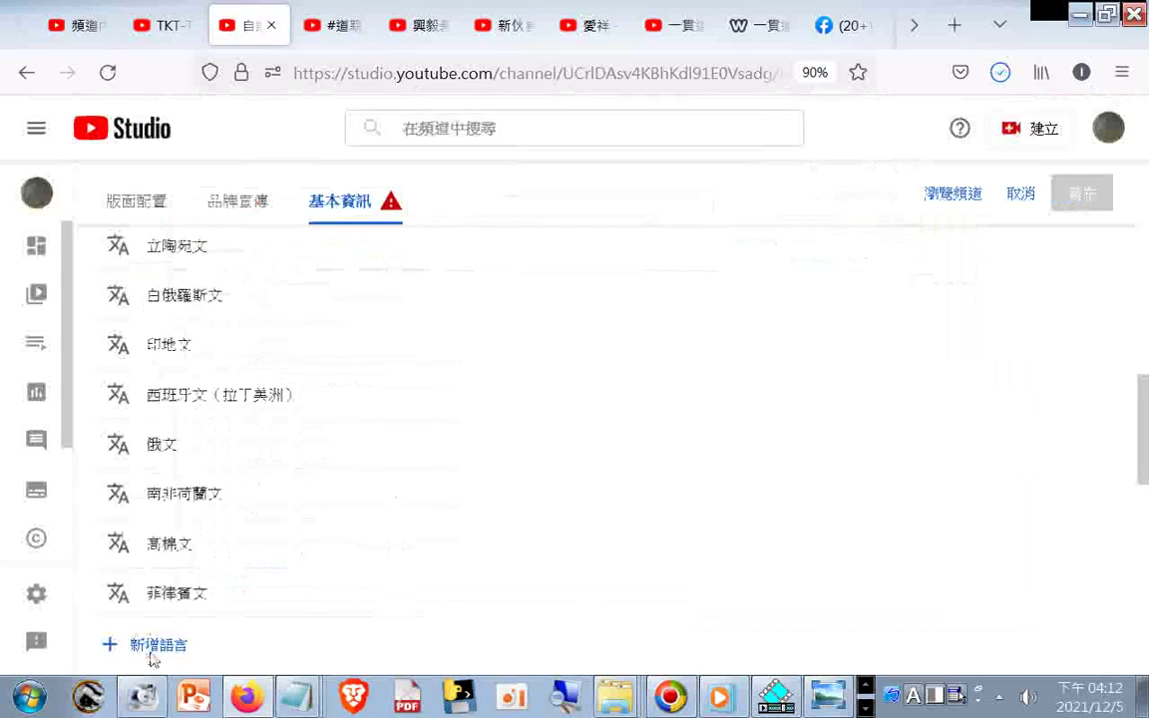
- Add a 英文（印度） channel information translation with the copied TKT-TV as the channel name and save it
{"action": "left_click", "coordinate": [150, 645]}
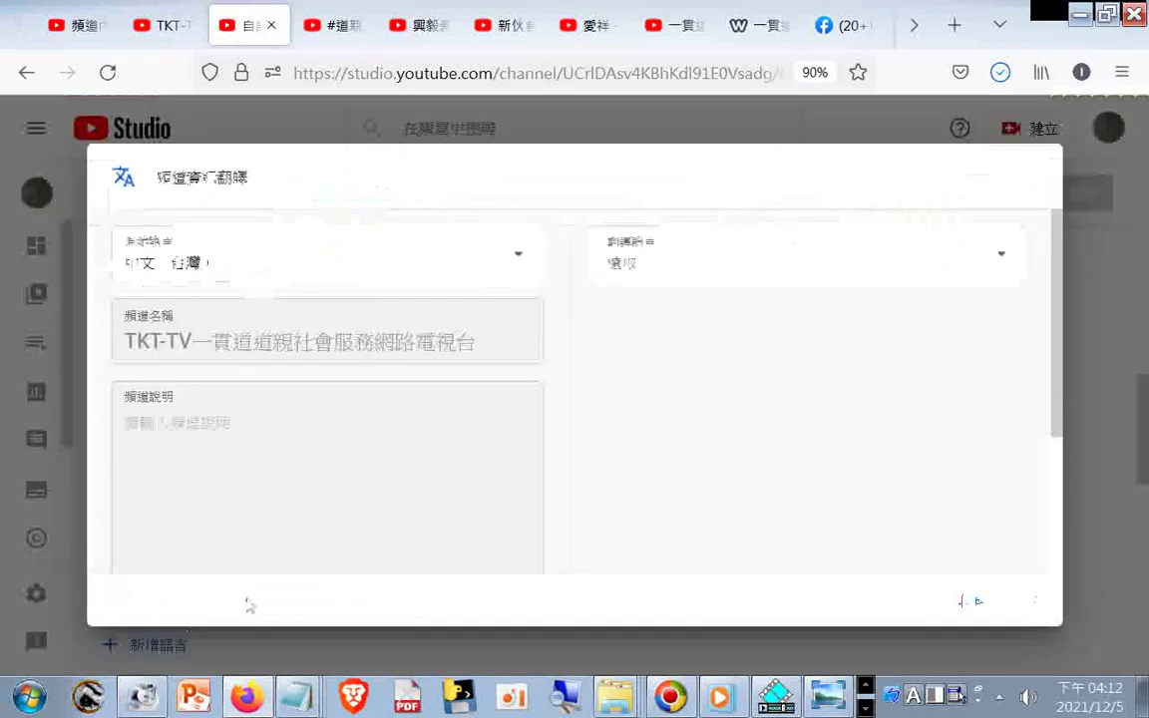
{"action": "left_click", "coordinate": [1000, 255]}
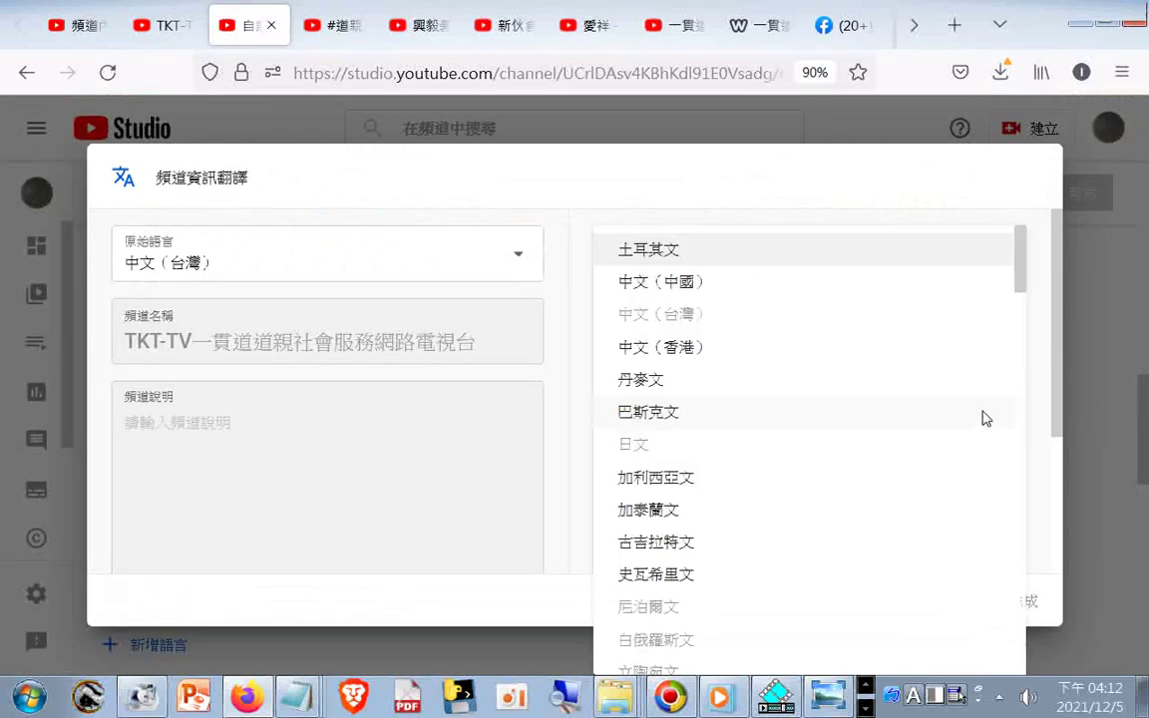
{"action": "scroll", "coordinate": [982, 414], "scroll_direction": "down", "scroll_amount": 3}
{"action": "scroll", "coordinate": [987, 413], "scroll_direction": "down", "scroll_amount": 2}
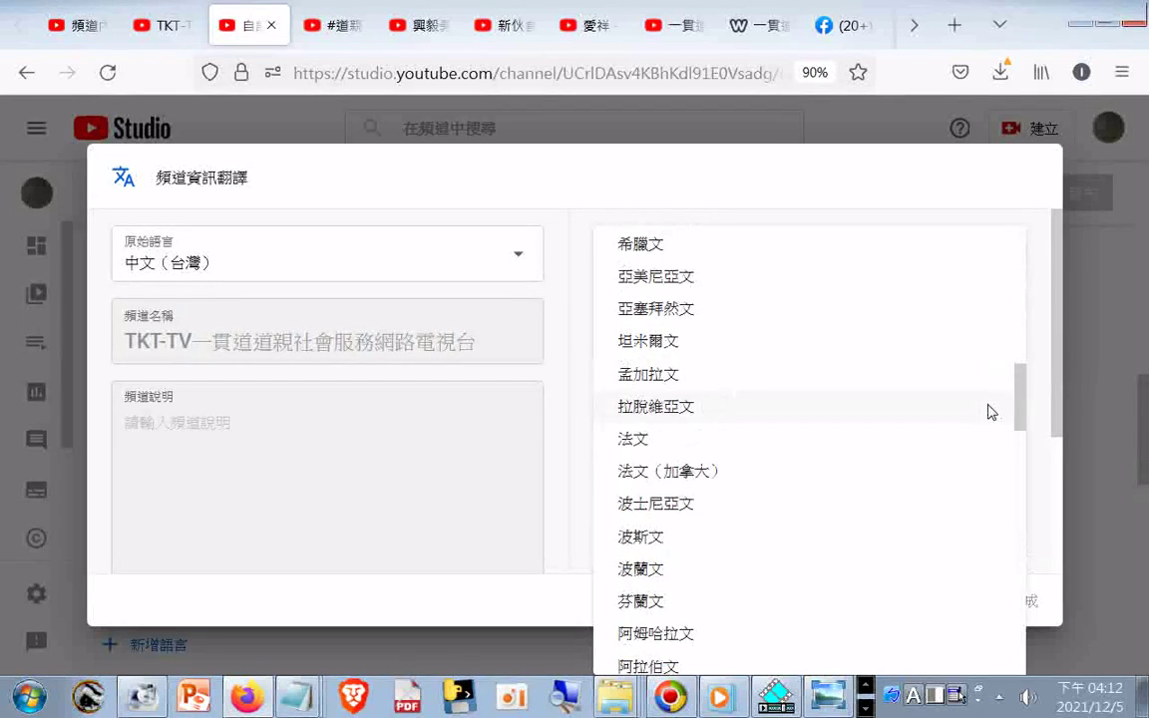
{"action": "scroll", "coordinate": [990, 412], "scroll_direction": "down", "scroll_amount": 2}
{"action": "scroll", "coordinate": [990, 412], "scroll_direction": "down", "scroll_amount": 2}
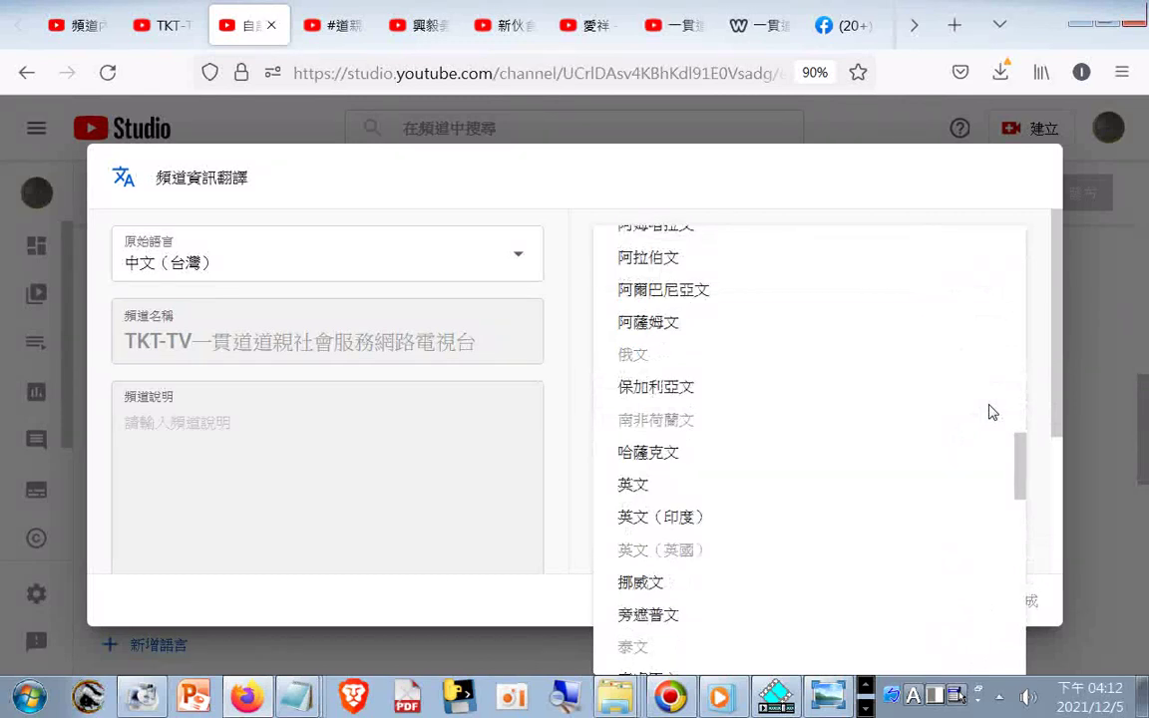
{"action": "scroll", "coordinate": [990, 412], "scroll_direction": "down", "scroll_amount": 2}
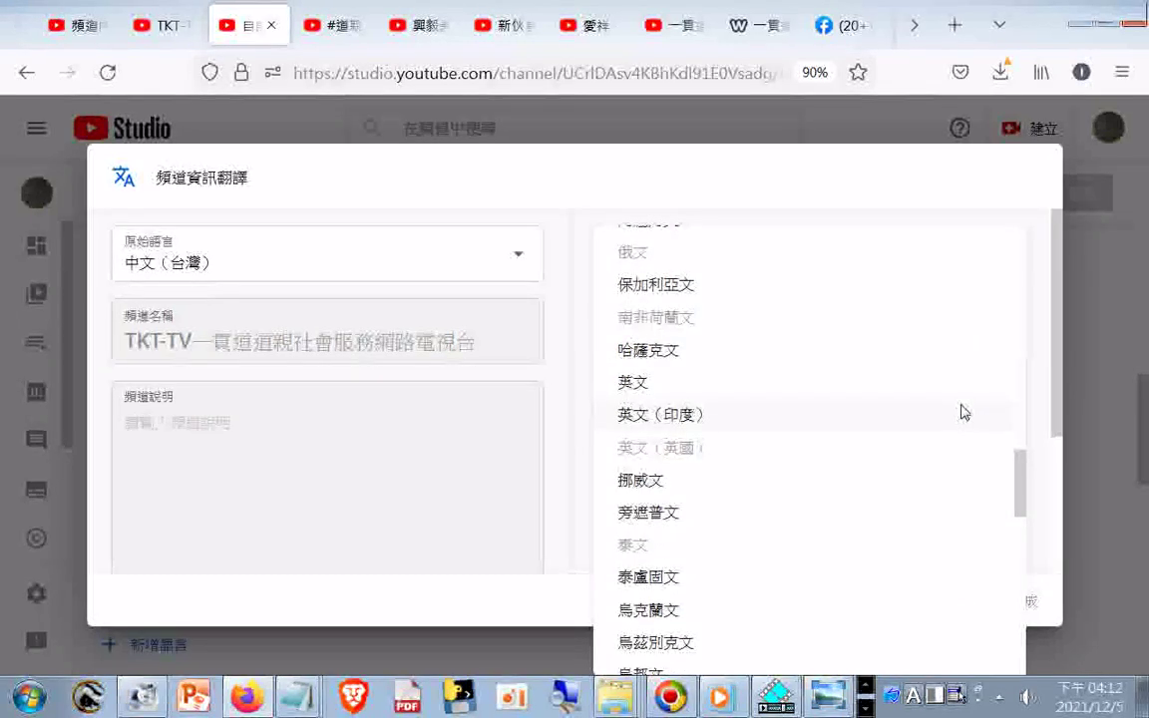
{"action": "left_click", "coordinate": [681, 422]}
{"action": "left_click", "coordinate": [721, 349]}
{"action": "right_click", "coordinate": [722, 349]}
{"action": "left_click", "coordinate": [758, 446]}
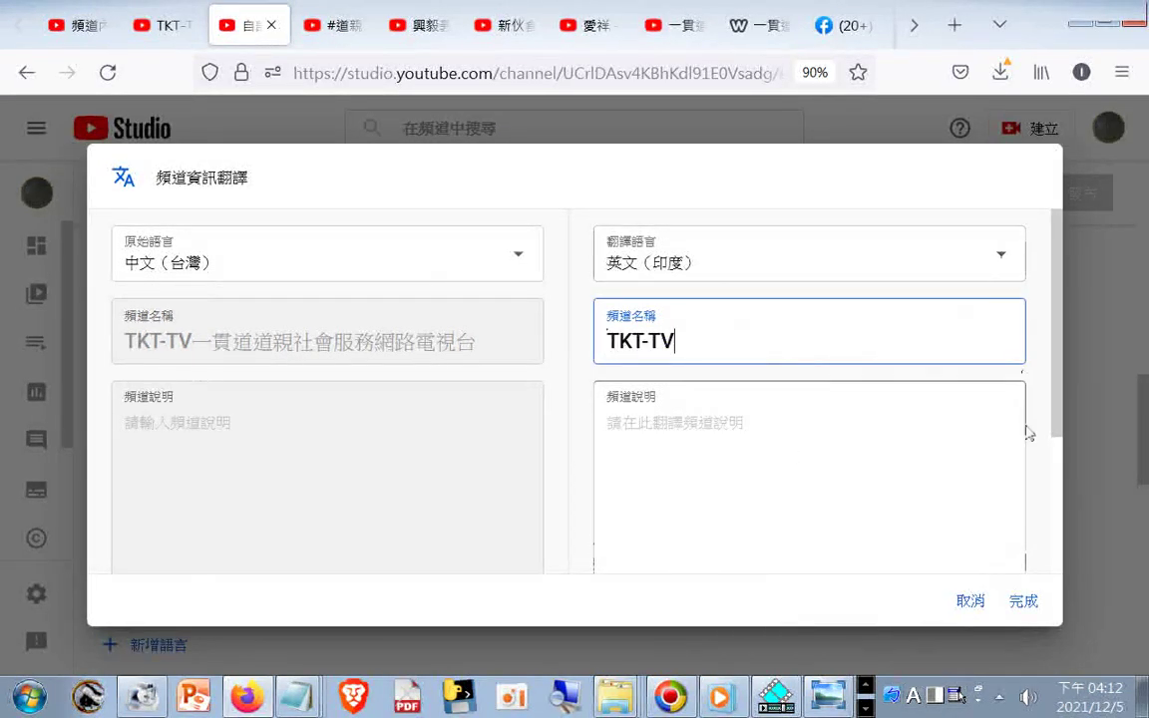
{"action": "left_click", "coordinate": [1027, 602]}
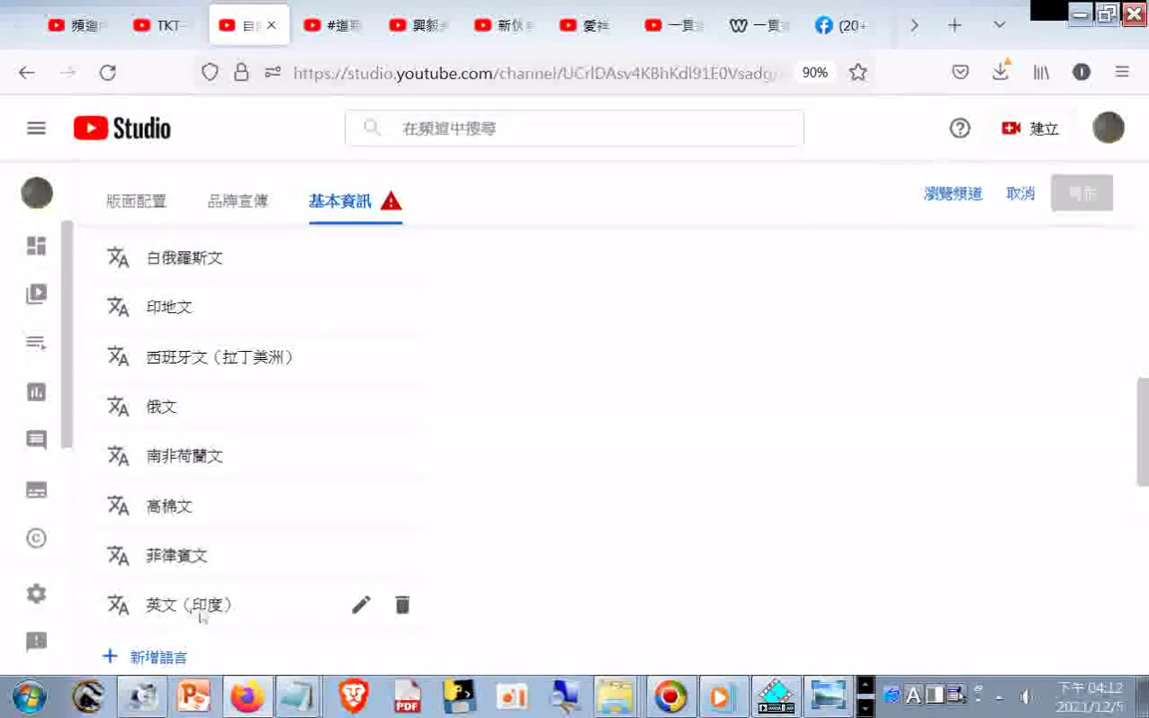
- Add a 英文 channel information translation, paste TKT-TV as its channel name and save it
{"action": "left_click", "coordinate": [154, 657]}
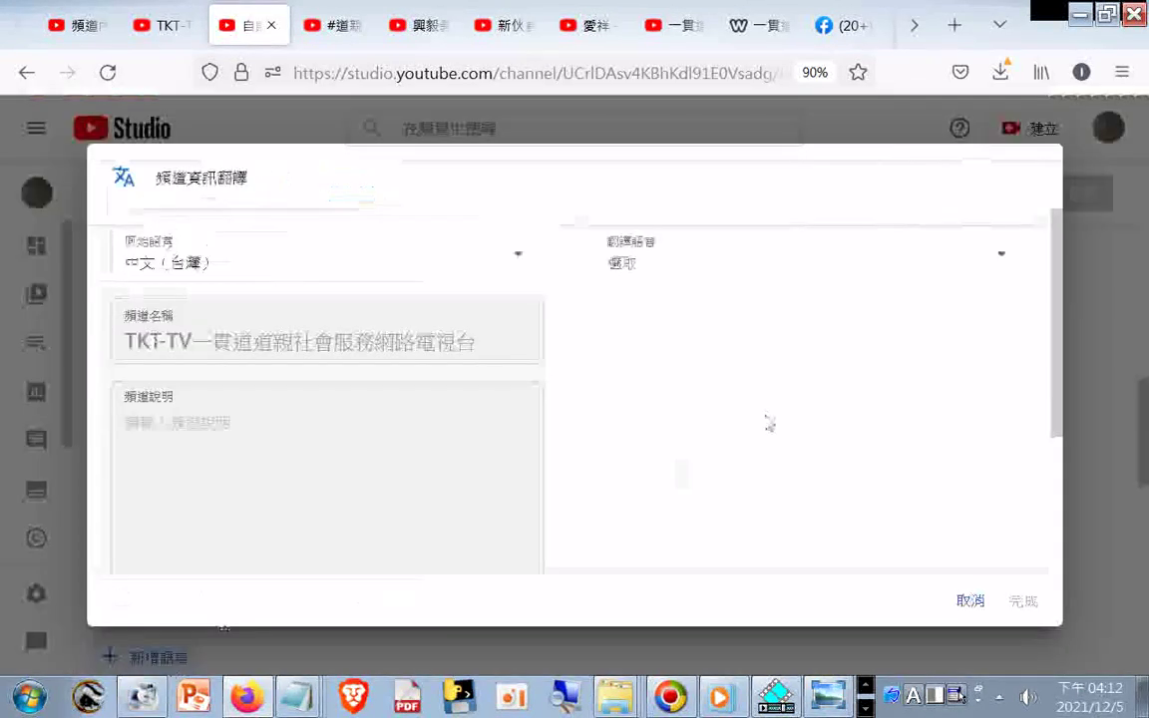
{"action": "left_click", "coordinate": [1004, 257]}
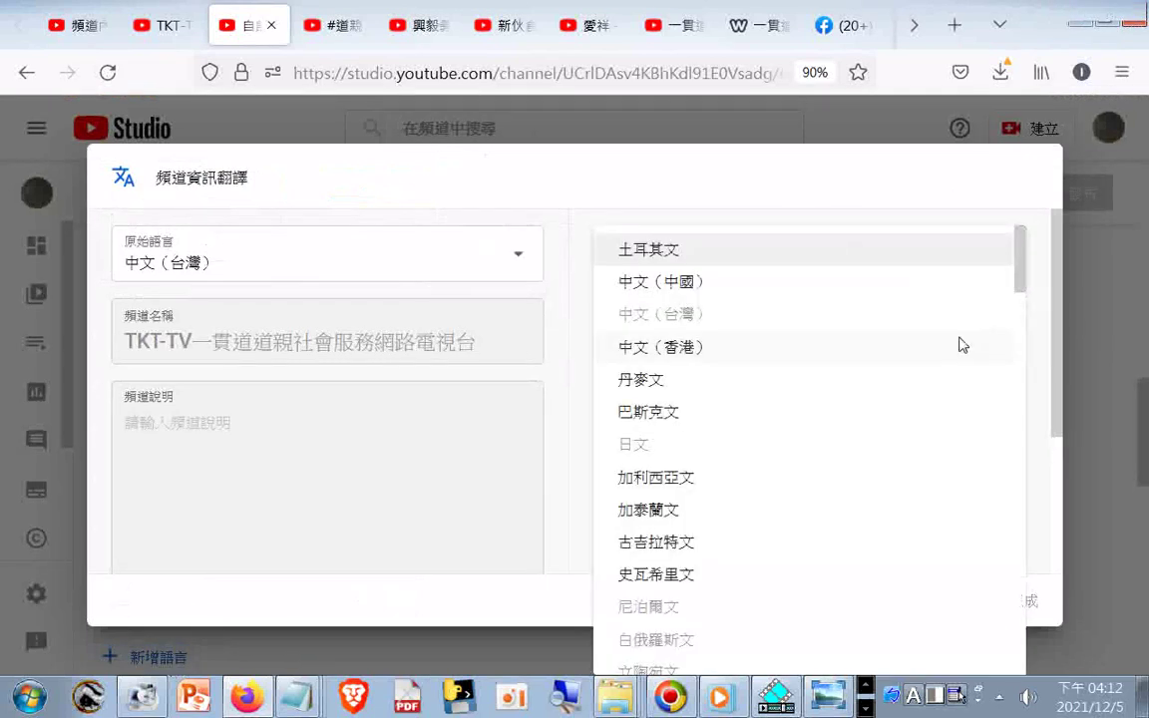
{"action": "scroll", "coordinate": [962, 345], "scroll_direction": "down", "scroll_amount": 10}
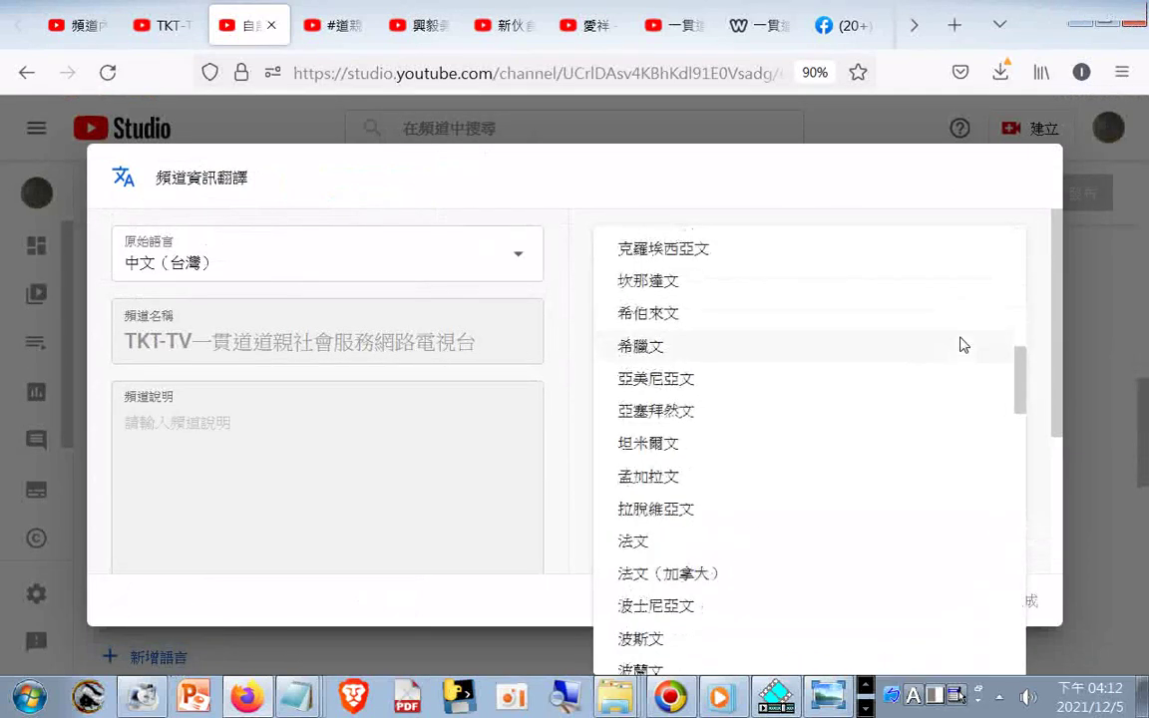
{"action": "scroll", "coordinate": [962, 345], "scroll_direction": "down", "scroll_amount": 6}
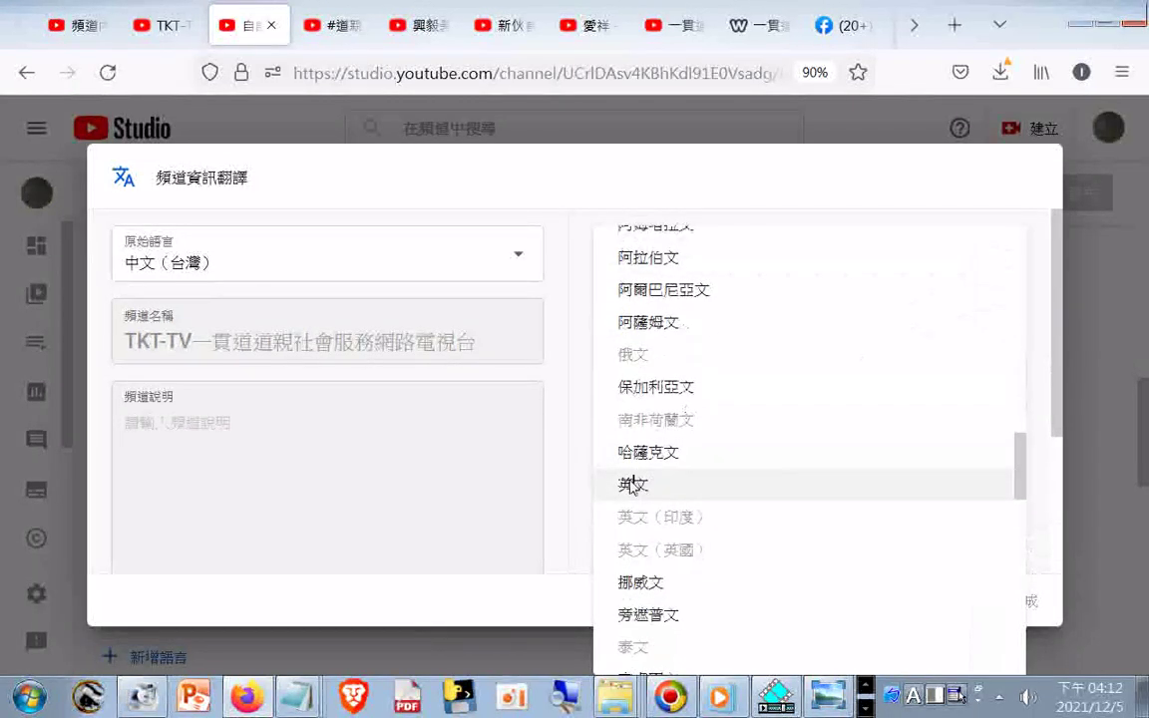
{"action": "left_click", "coordinate": [625, 485]}
{"action": "left_click", "coordinate": [763, 346]}
{"action": "right_click", "coordinate": [764, 346]}
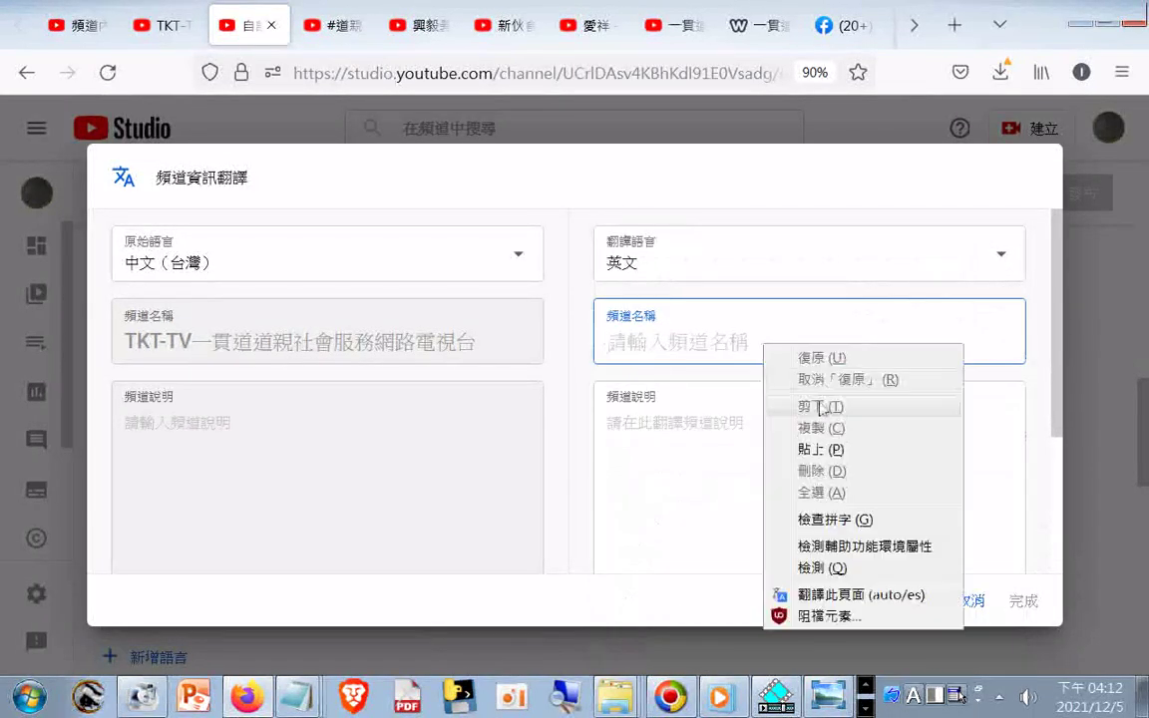
{"action": "left_click", "coordinate": [816, 448]}
{"action": "left_click", "coordinate": [1022, 601]}
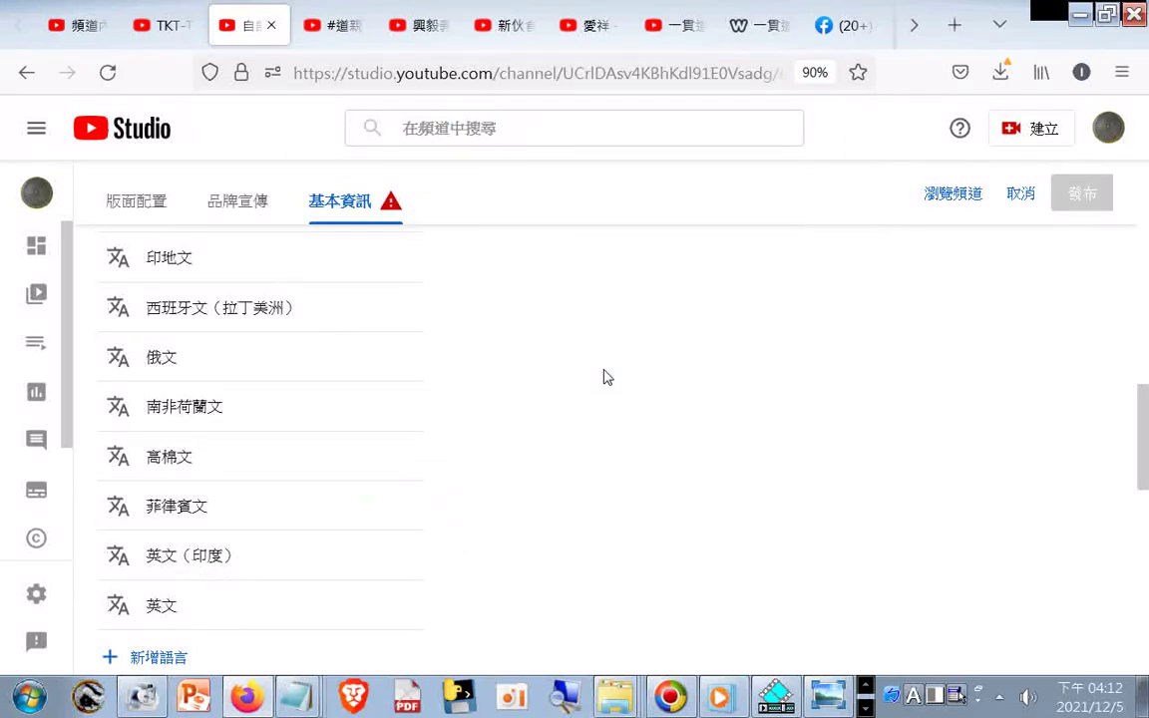
- Add a 西班牙文 translation of the channel information with the copied TKT-TV as the channel name and save it
{"action": "scroll", "coordinate": [479, 333], "scroll_direction": "up", "scroll_amount": 10}
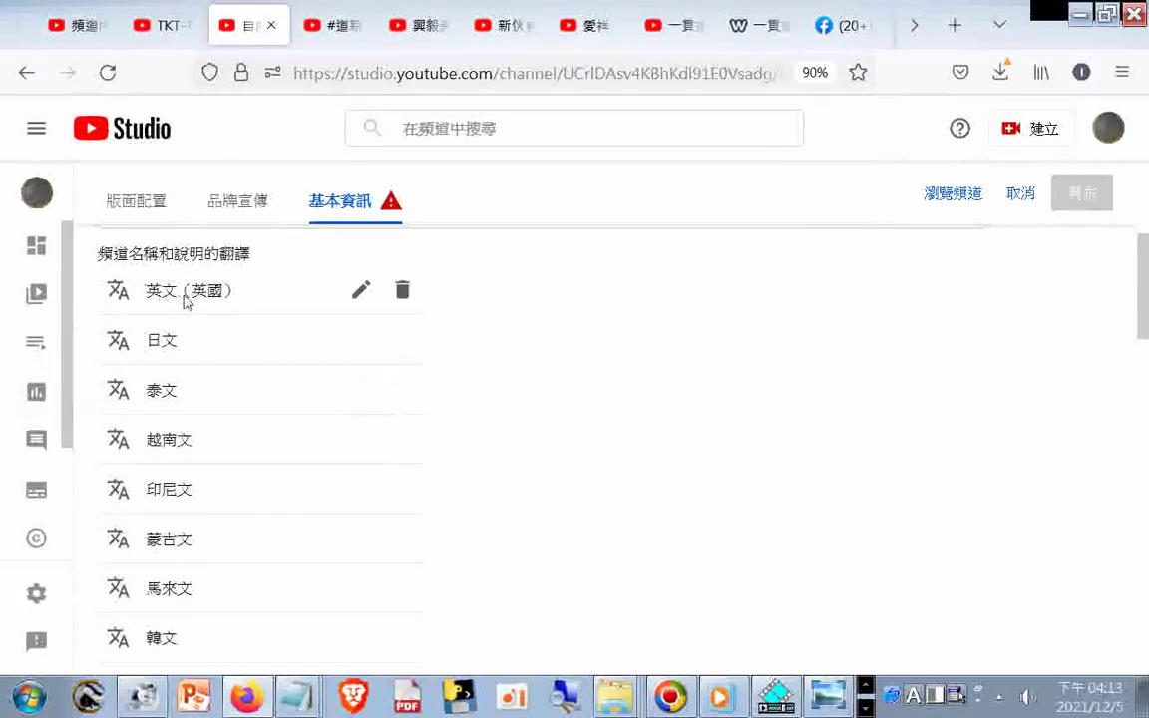
{"action": "scroll", "coordinate": [514, 411], "scroll_direction": "down", "scroll_amount": 4}
{"action": "scroll", "coordinate": [502, 417], "scroll_direction": "down", "scroll_amount": 3}
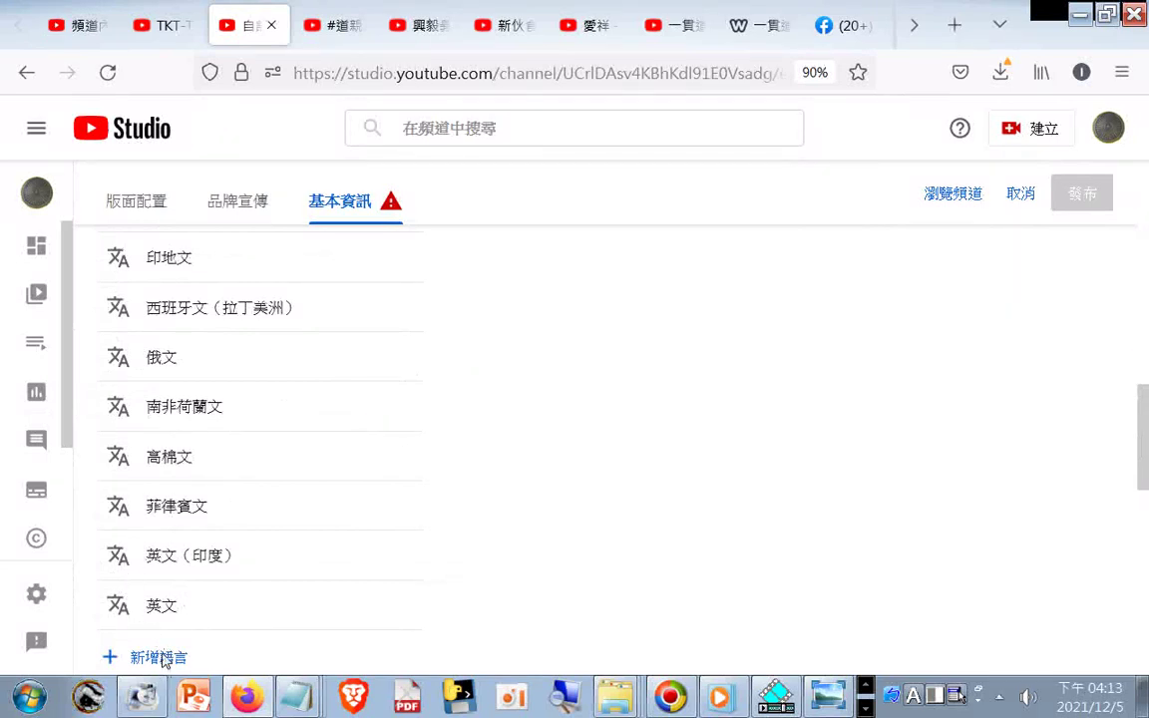
{"action": "left_click", "coordinate": [165, 658]}
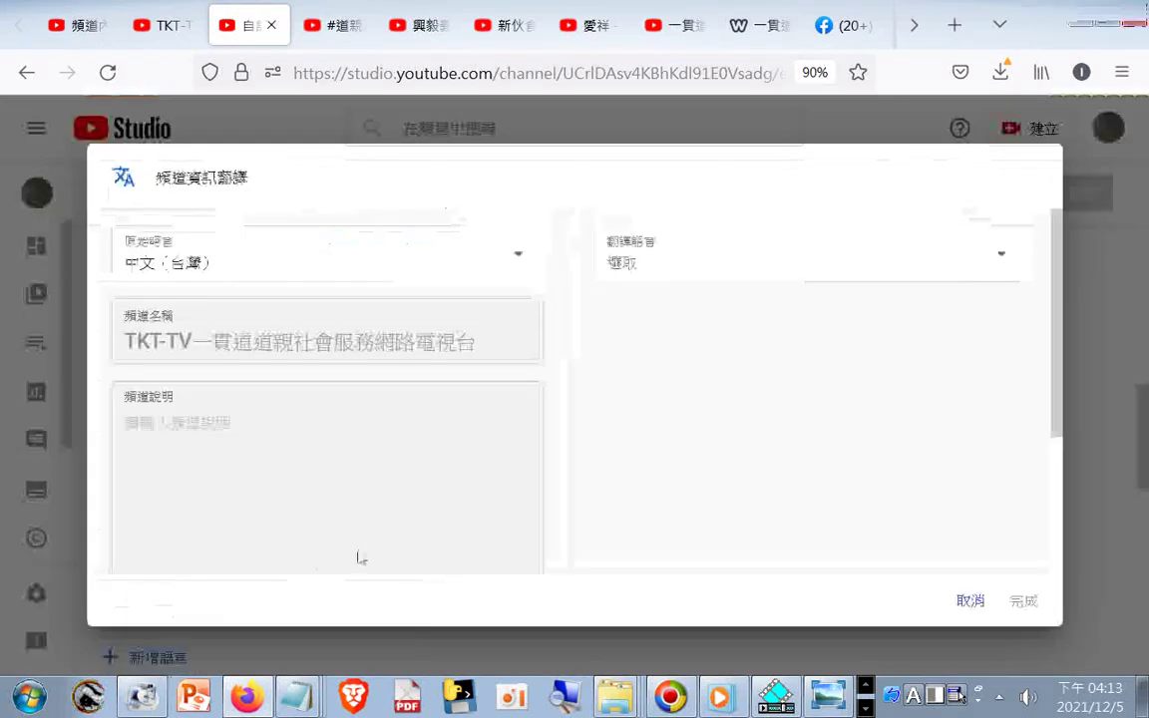
{"action": "left_click", "coordinate": [1005, 262]}
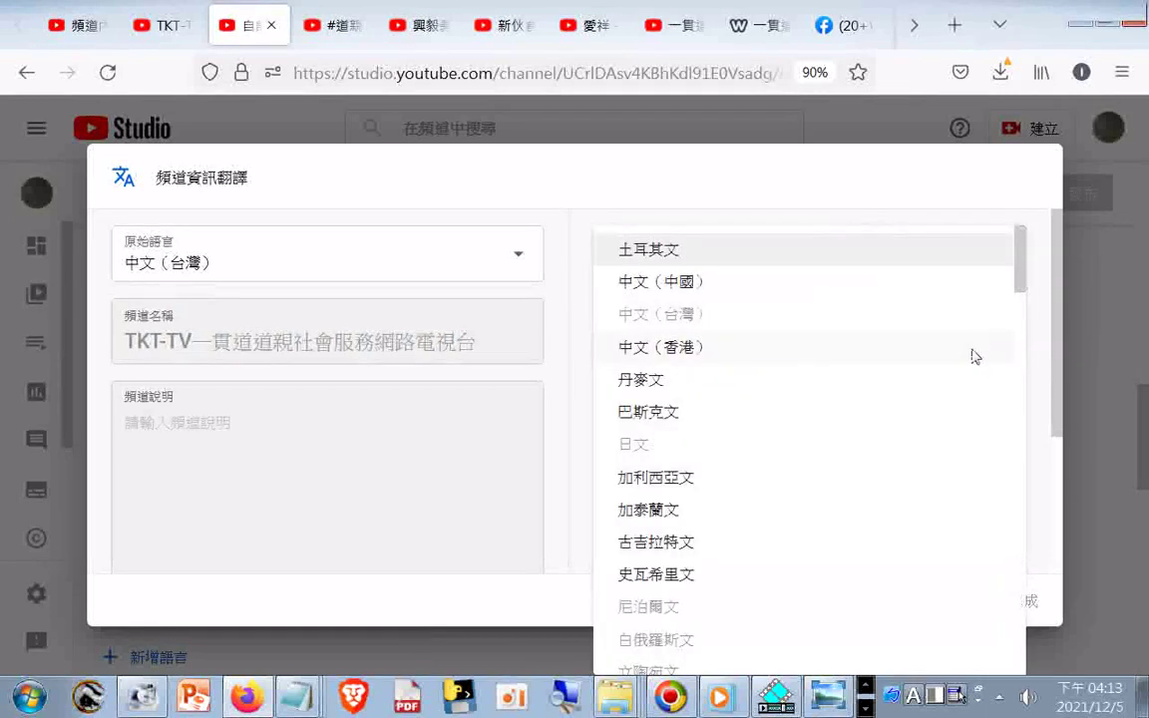
{"action": "scroll", "coordinate": [978, 371], "scroll_direction": "down", "scroll_amount": 4}
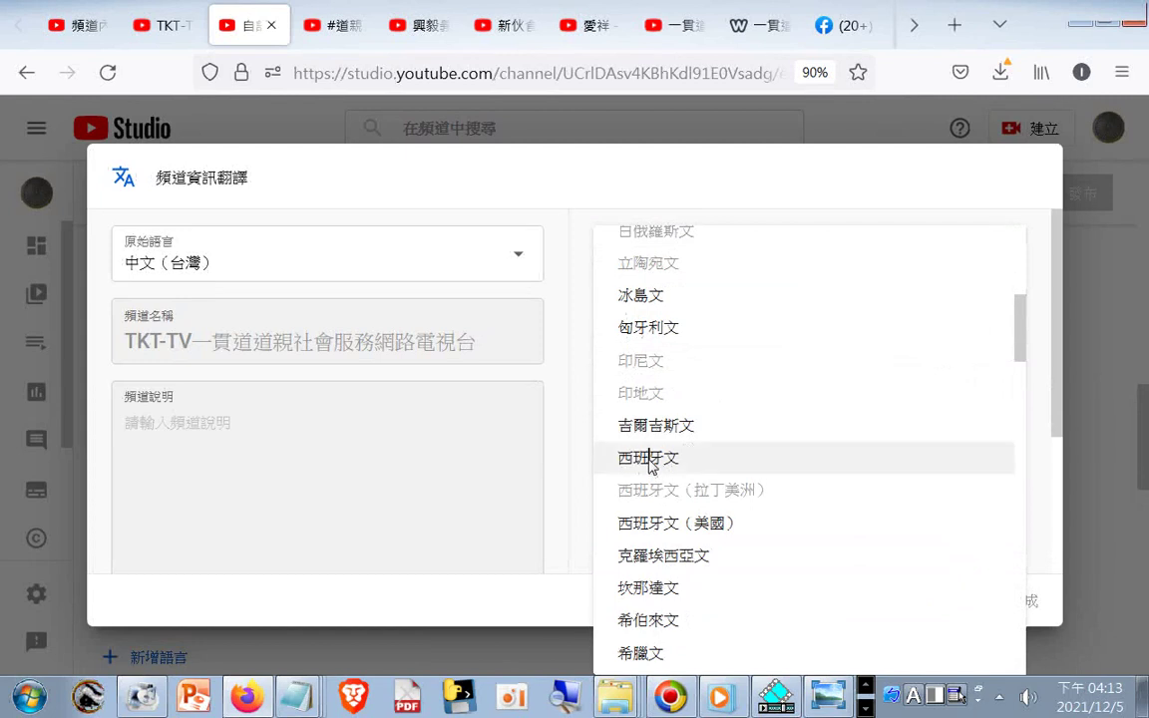
{"action": "left_click", "coordinate": [650, 458]}
{"action": "left_click", "coordinate": [698, 353]}
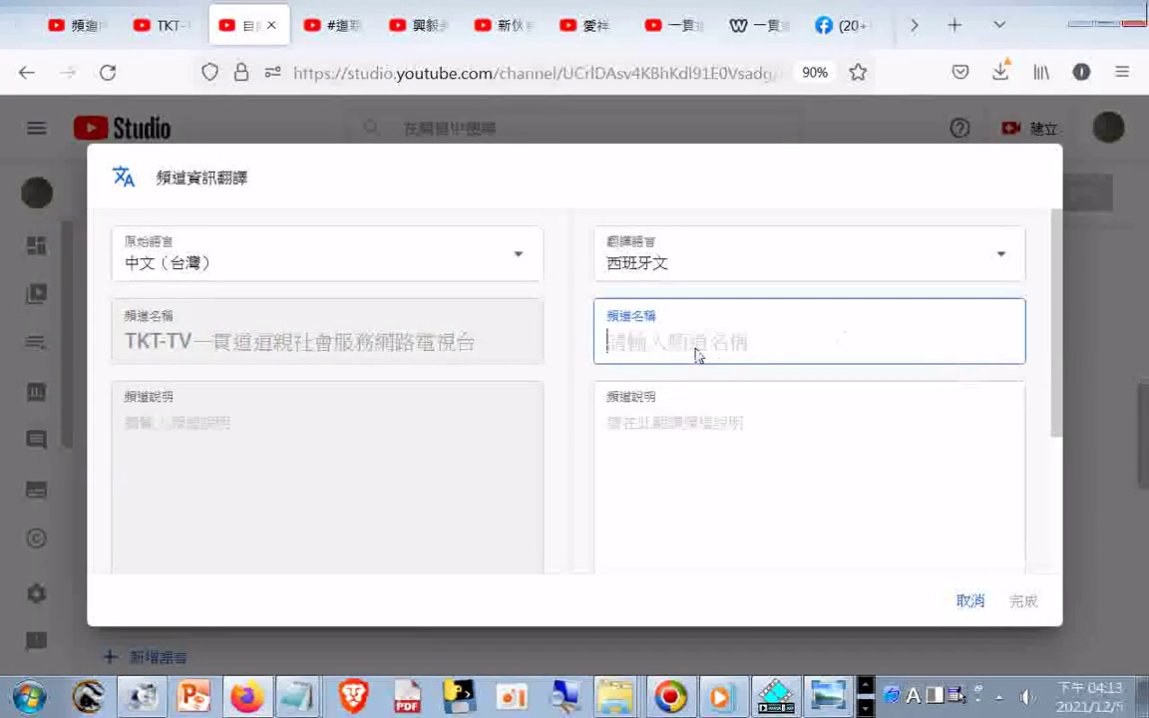
{"action": "right_click", "coordinate": [698, 351]}
{"action": "left_click", "coordinate": [753, 454]}
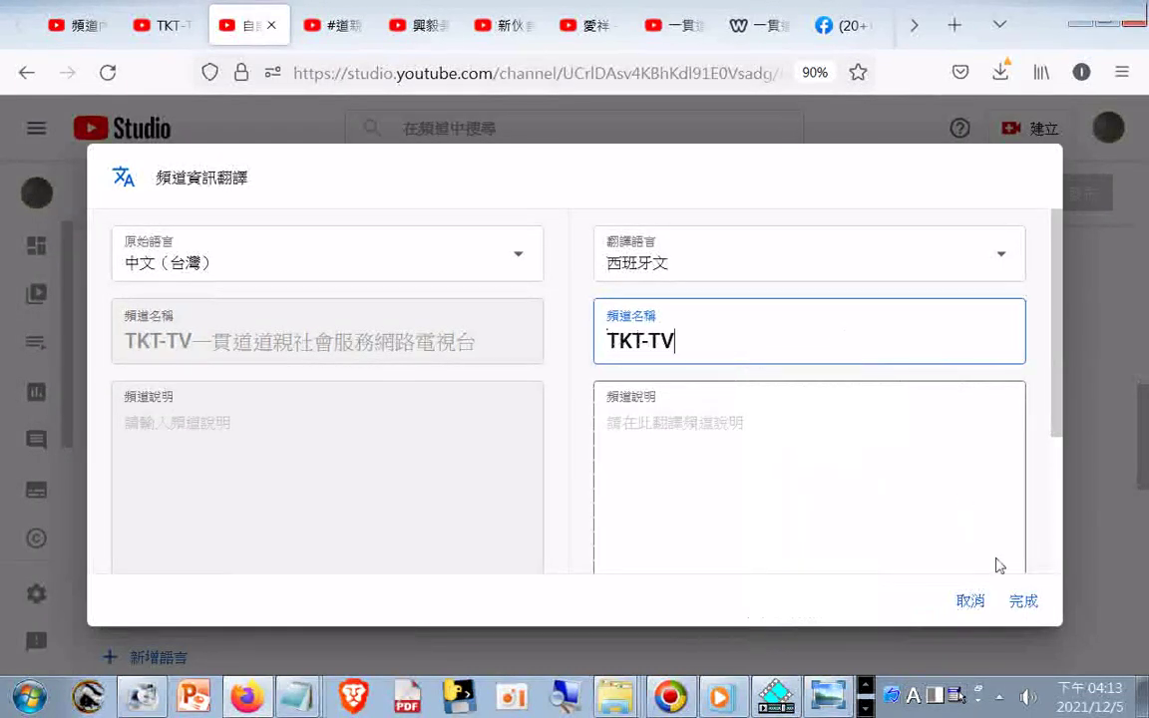
{"action": "left_click", "coordinate": [1022, 602]}
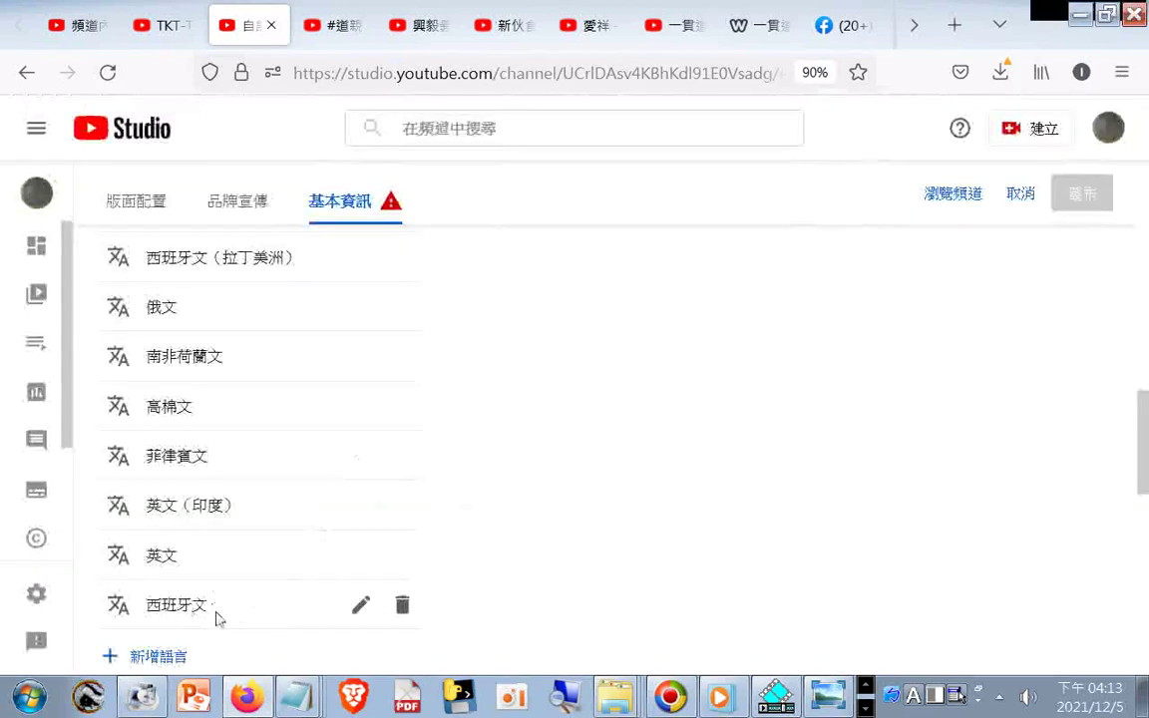
- Add a 法文 translation of the channel information, paste TKT-TV as the channel name and save it
{"action": "left_click", "coordinate": [155, 656]}
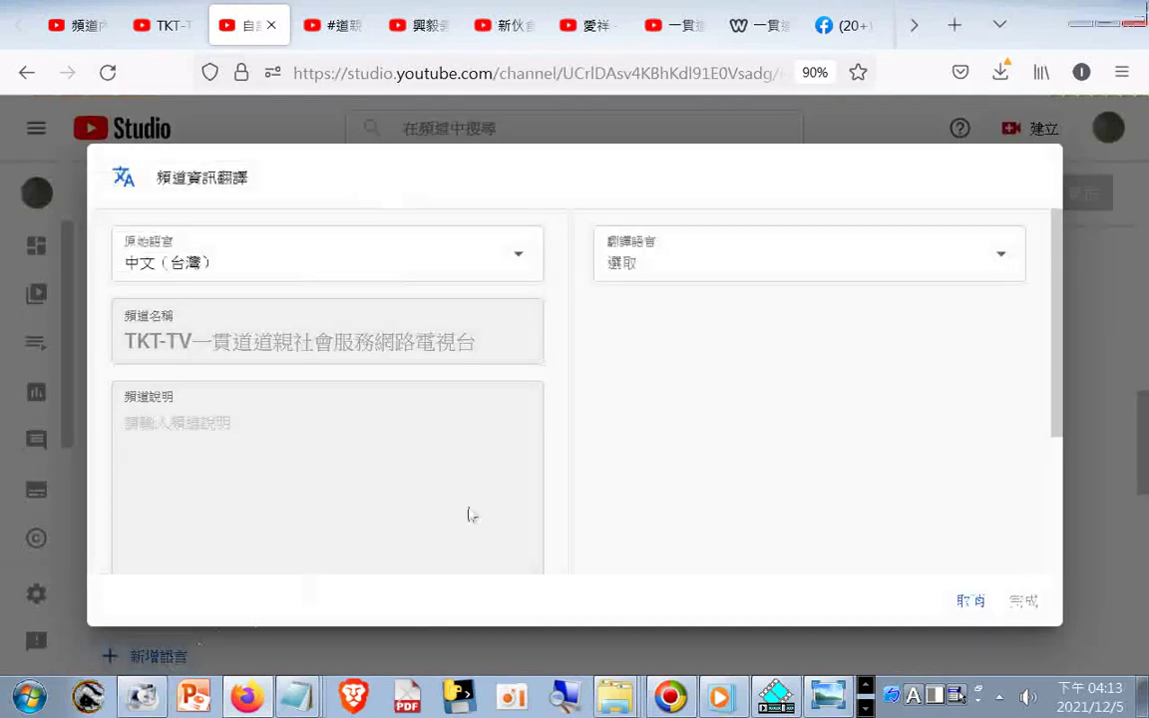
{"action": "left_click", "coordinate": [1005, 260]}
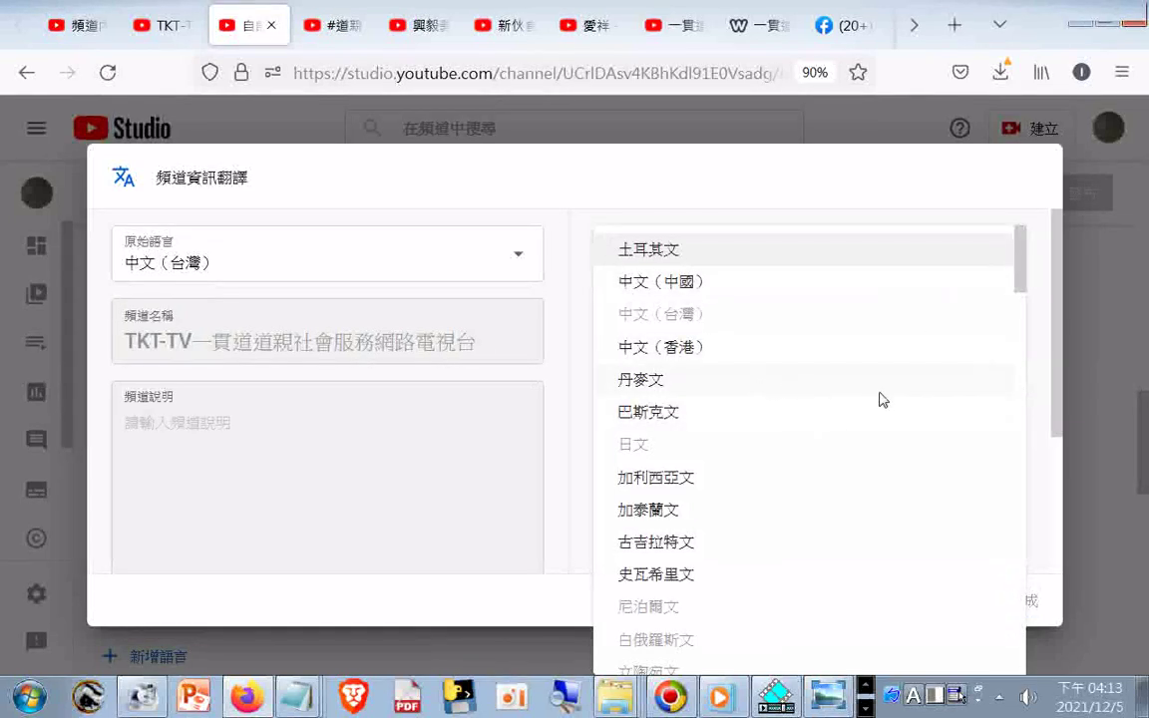
{"action": "scroll", "coordinate": [878, 399], "scroll_direction": "down", "scroll_amount": 5}
{"action": "scroll", "coordinate": [867, 400], "scroll_direction": "down", "scroll_amount": 2}
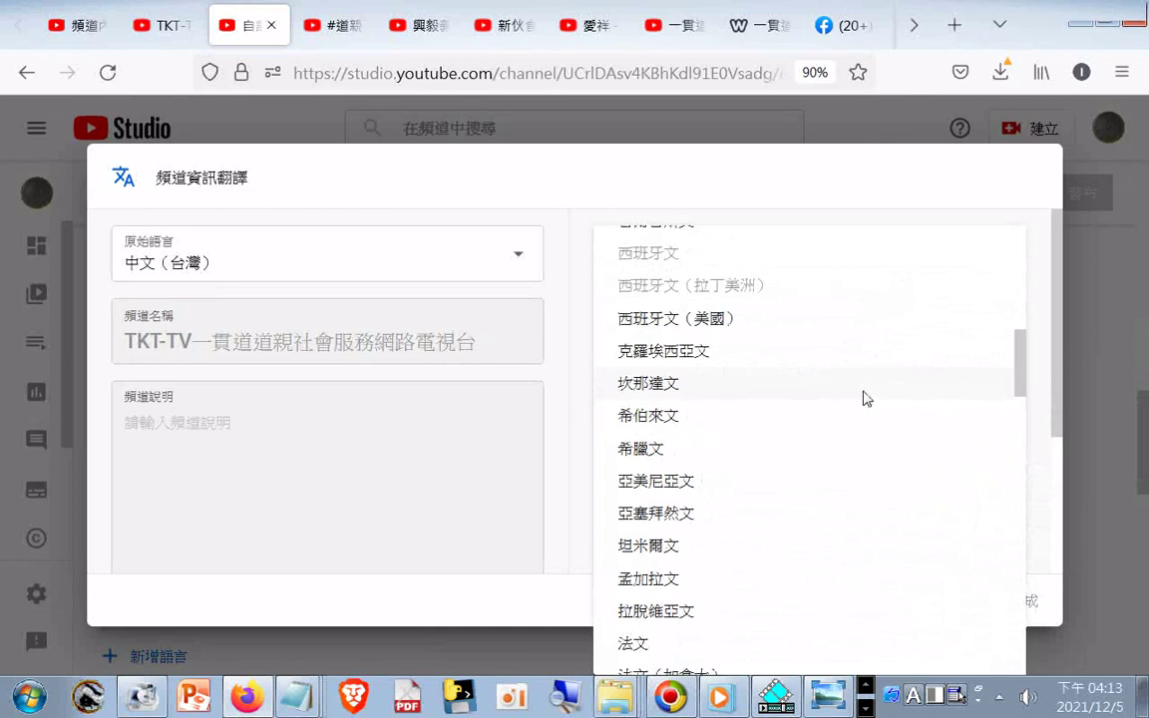
{"action": "scroll", "coordinate": [862, 398], "scroll_direction": "down", "scroll_amount": 2}
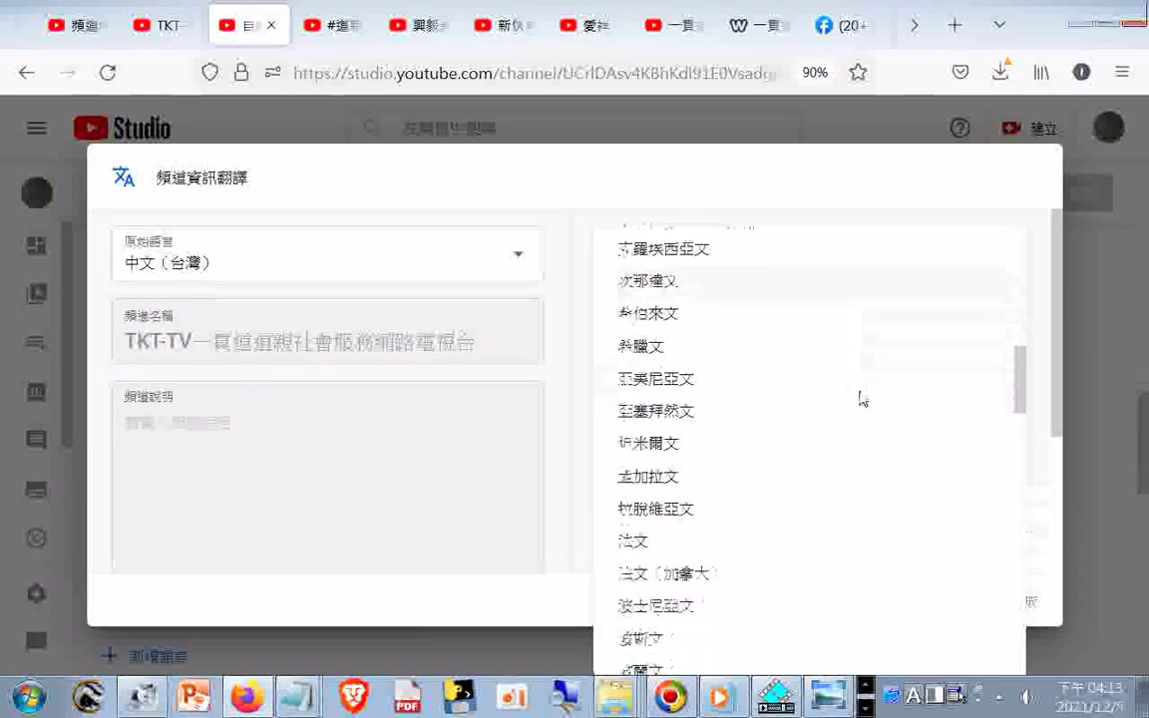
{"action": "scroll", "coordinate": [847, 384], "scroll_direction": "down", "scroll_amount": 4}
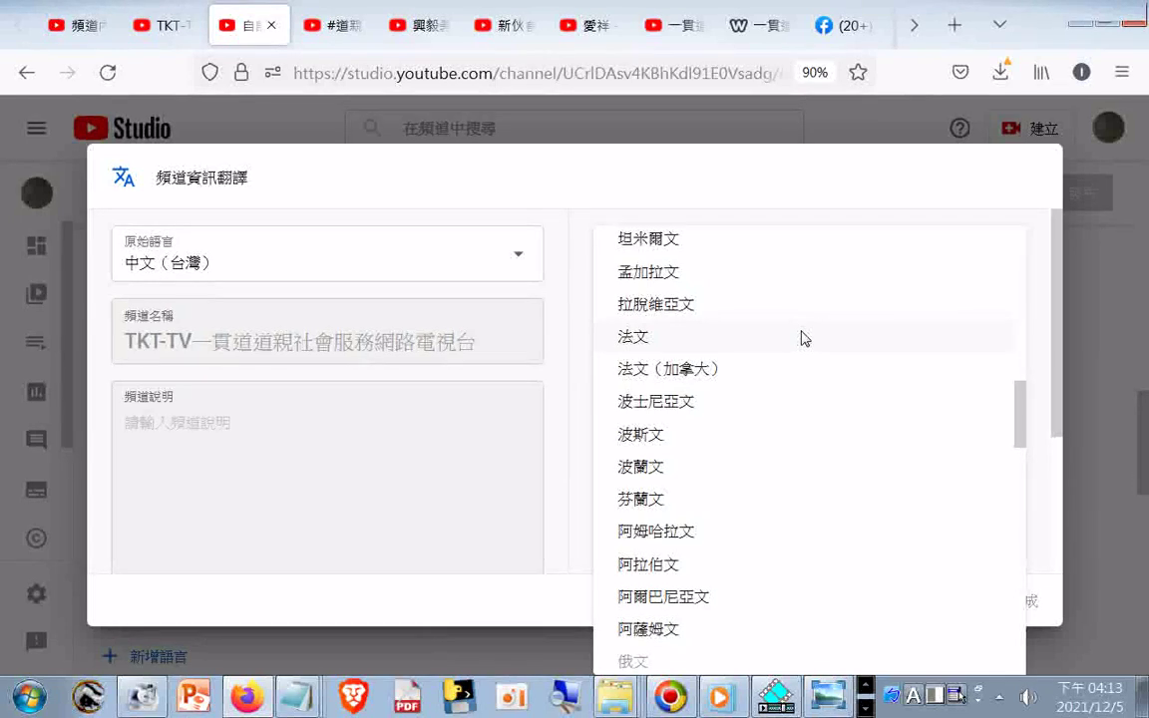
{"action": "left_click", "coordinate": [654, 339]}
{"action": "left_click", "coordinate": [667, 357]}
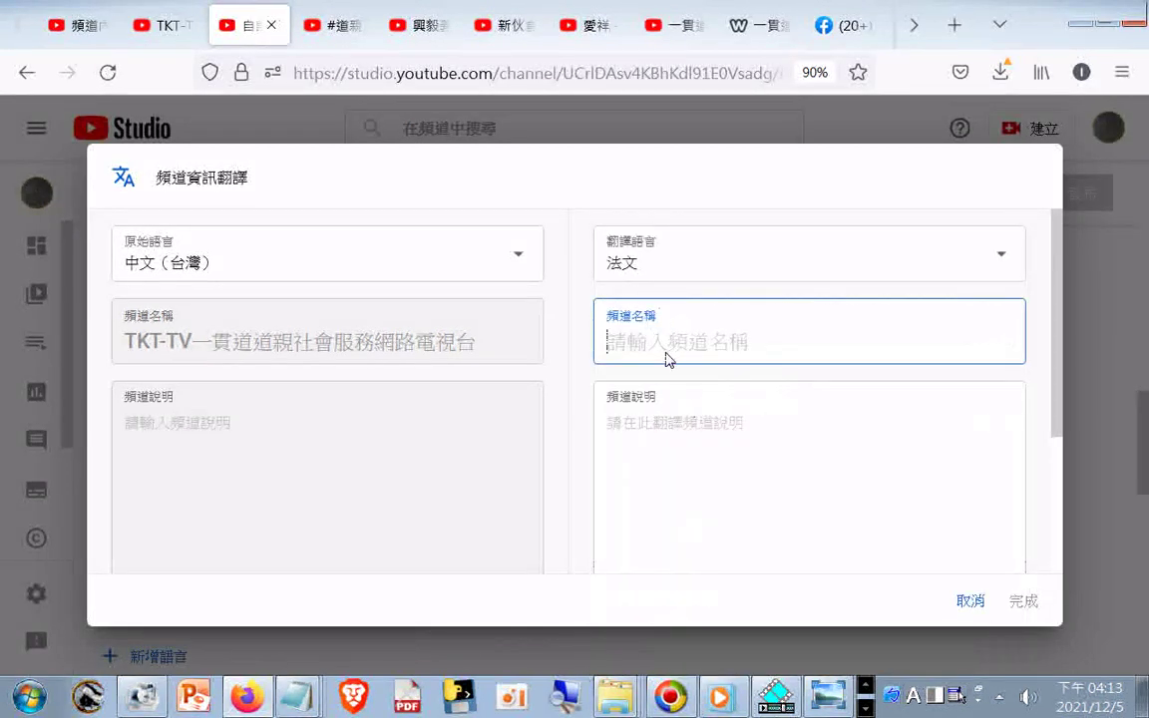
{"action": "right_click", "coordinate": [667, 357]}
{"action": "left_click", "coordinate": [787, 450]}
{"action": "left_click", "coordinate": [1027, 601]}
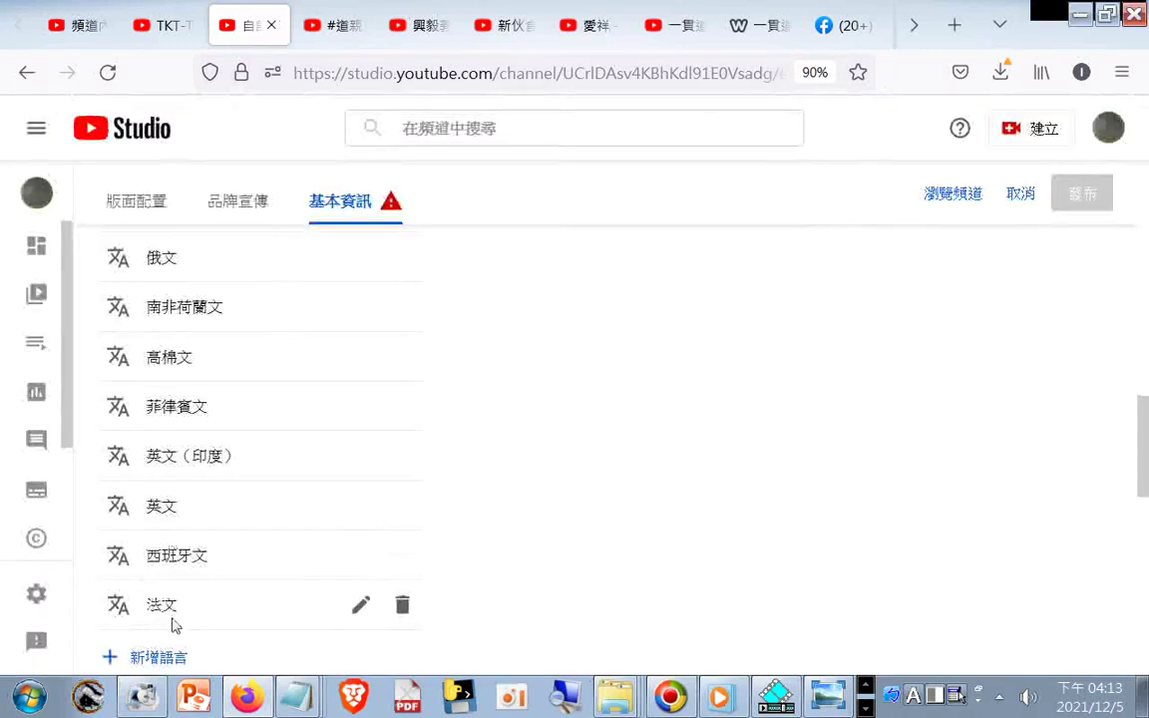
- Look through the translation languages still available for the channel information and close the dialog without adding one
{"action": "left_click", "coordinate": [166, 657]}
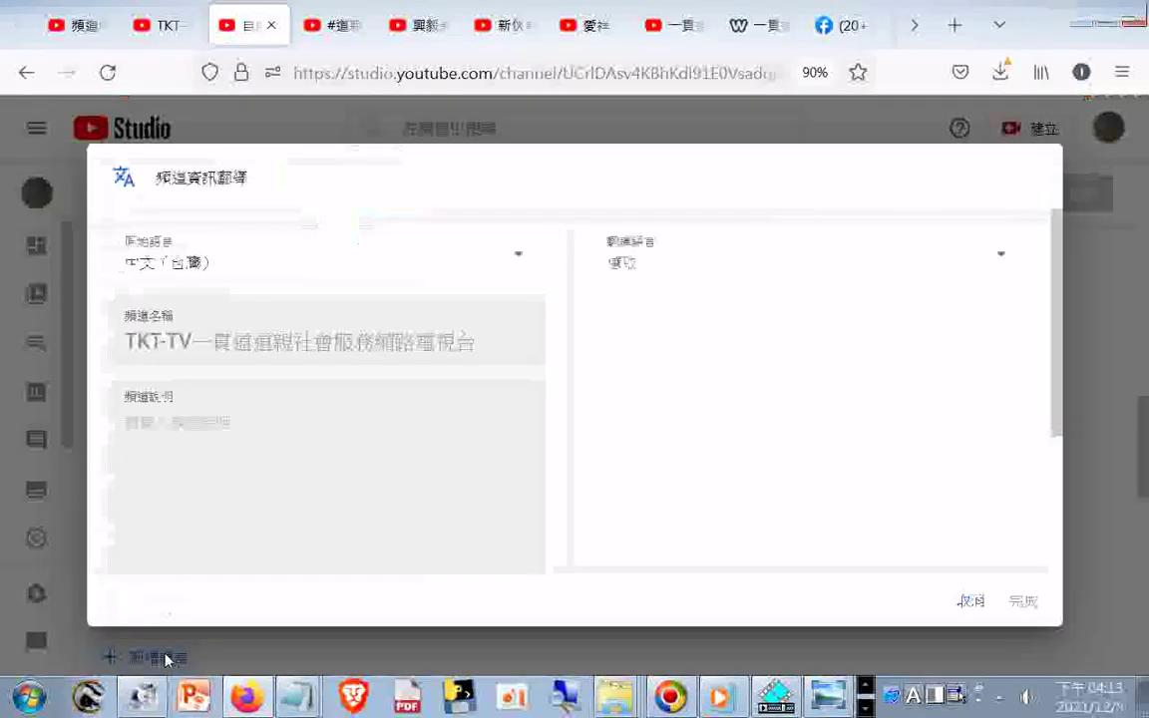
{"action": "left_click", "coordinate": [1002, 256]}
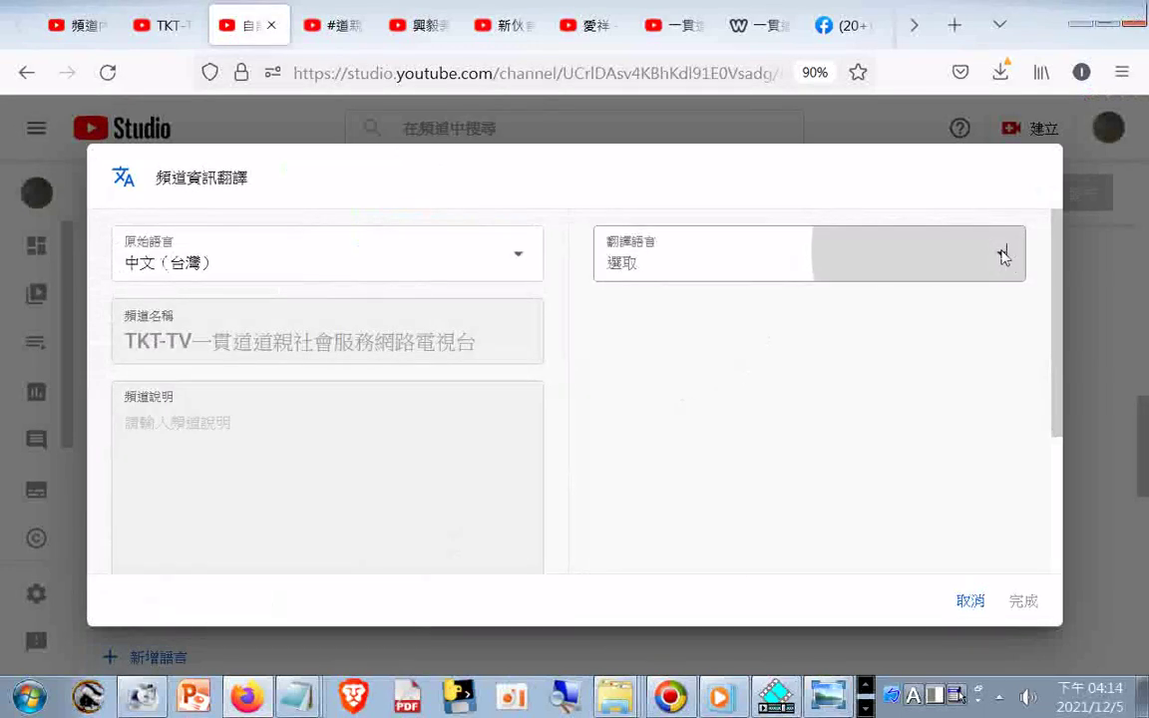
{"action": "scroll", "coordinate": [932, 393], "scroll_direction": "down", "scroll_amount": 5}
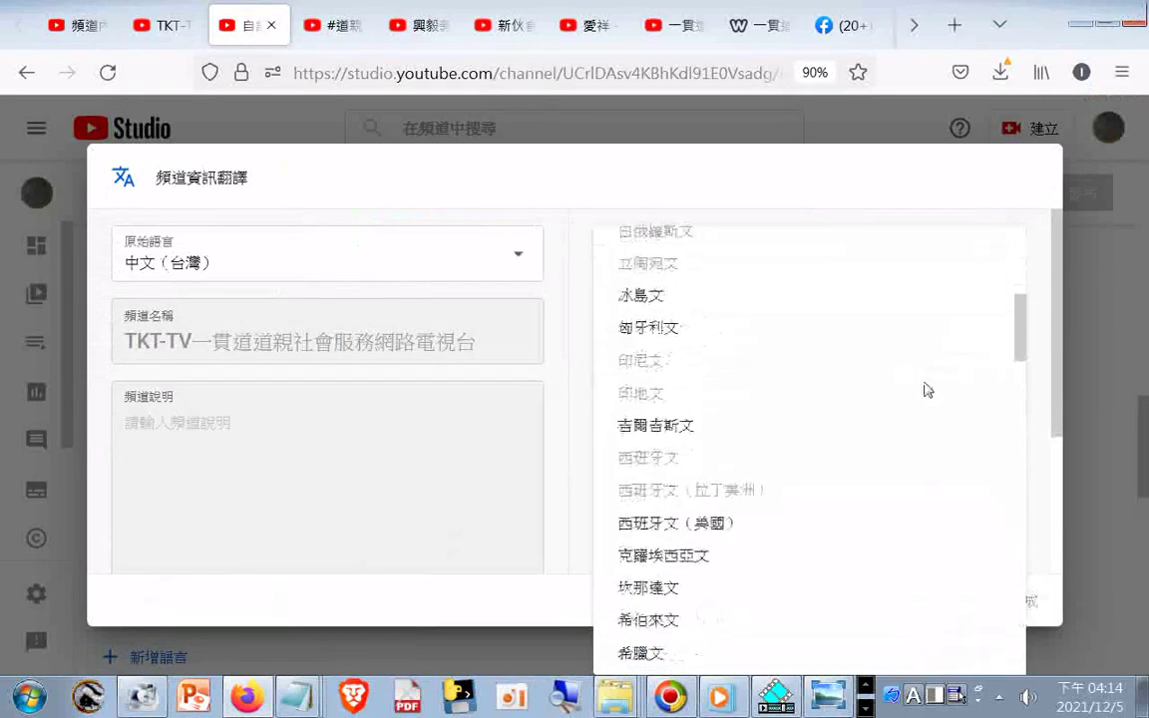
{"action": "scroll", "coordinate": [927, 391], "scroll_direction": "down", "scroll_amount": 3}
{"action": "scroll", "coordinate": [927, 389], "scroll_direction": "down", "scroll_amount": 3}
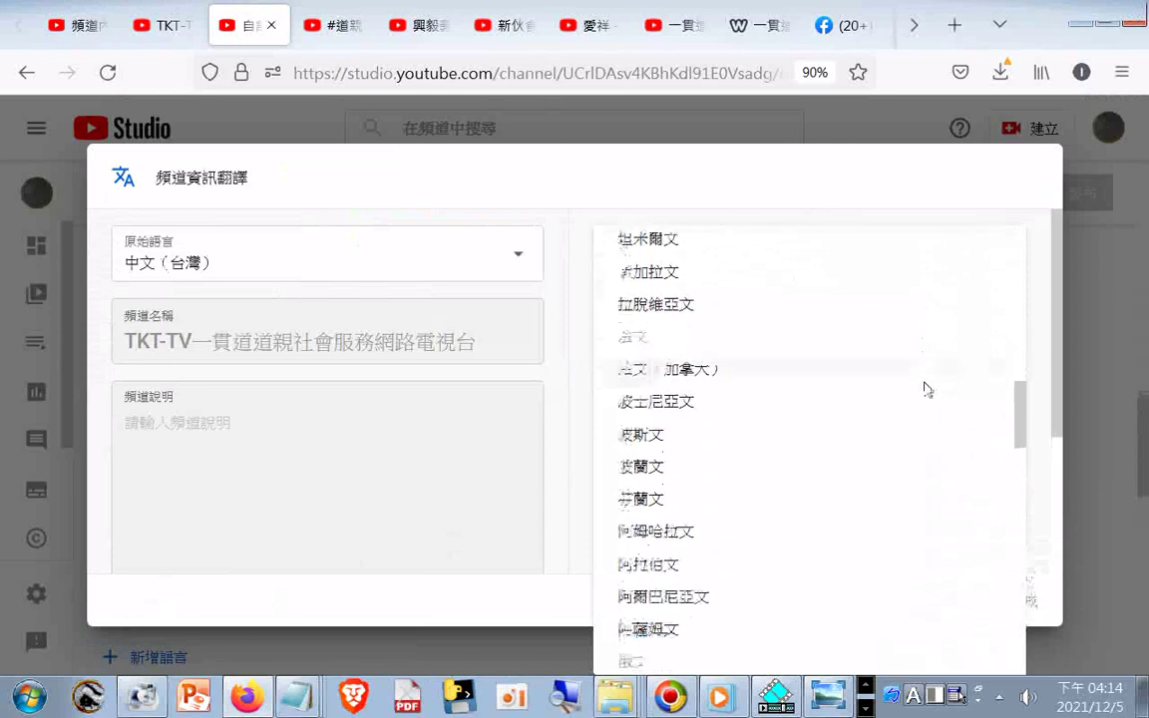
{"action": "scroll", "coordinate": [927, 382], "scroll_direction": "down", "scroll_amount": 2}
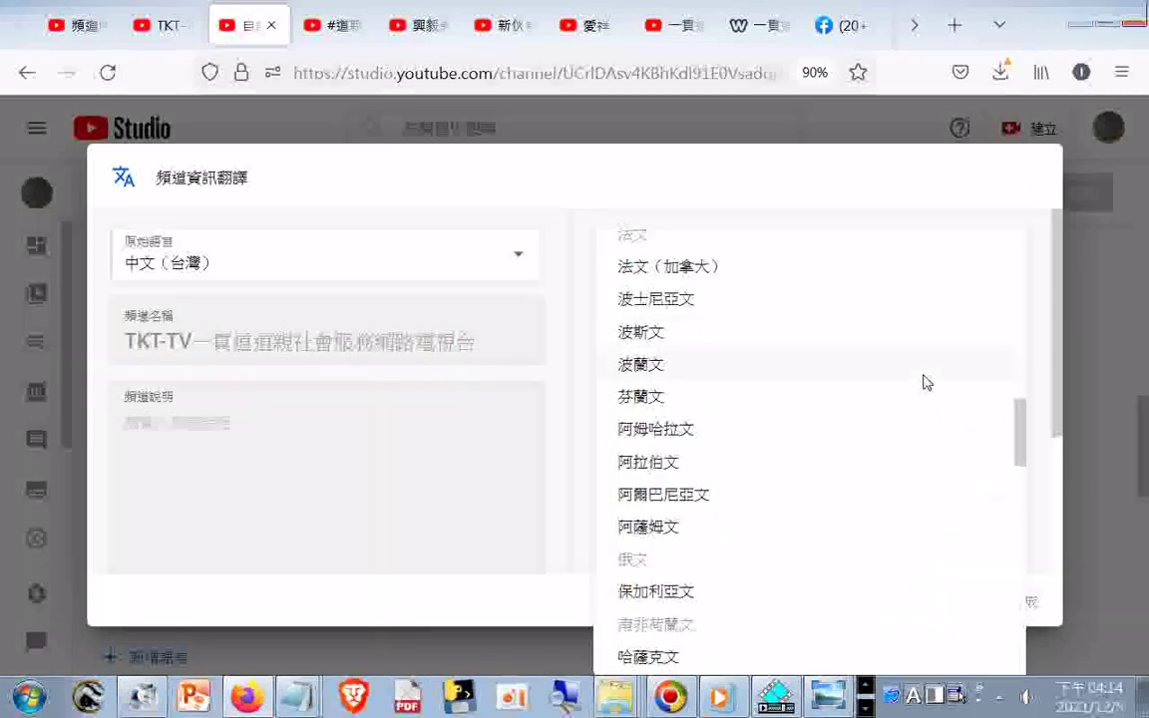
{"action": "scroll", "coordinate": [927, 381], "scroll_direction": "down", "scroll_amount": 2}
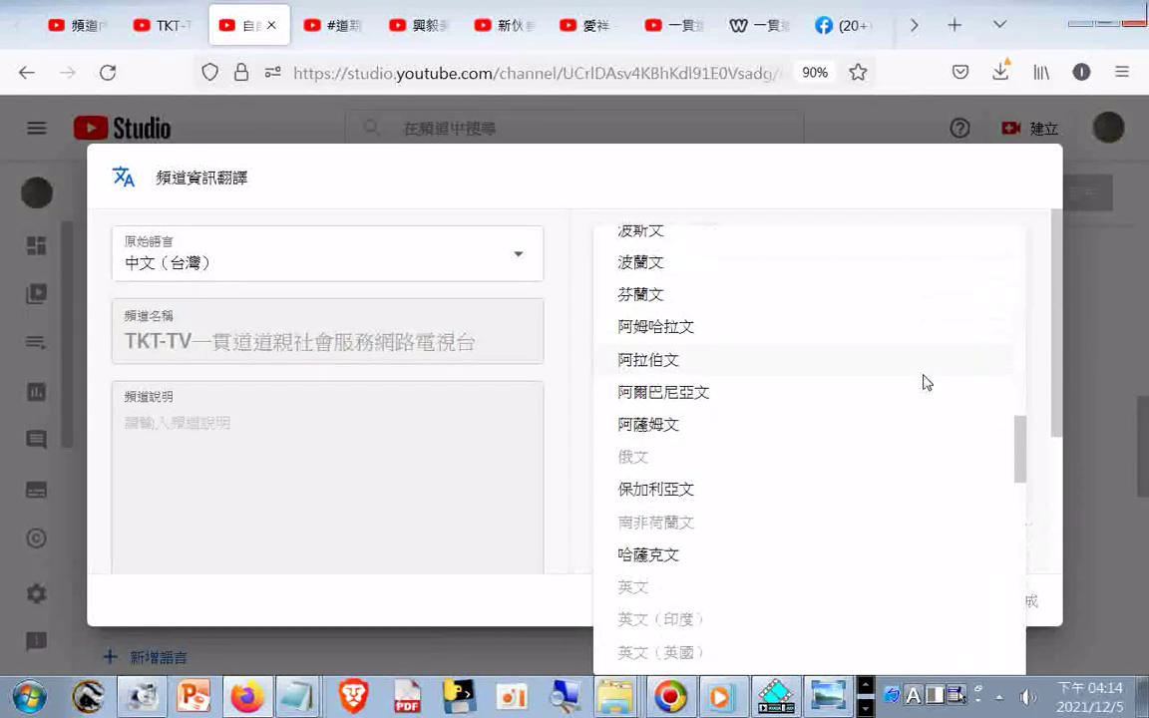
{"action": "scroll", "coordinate": [927, 381], "scroll_direction": "down", "scroll_amount": 3}
{"action": "scroll", "coordinate": [927, 382], "scroll_direction": "down", "scroll_amount": 3}
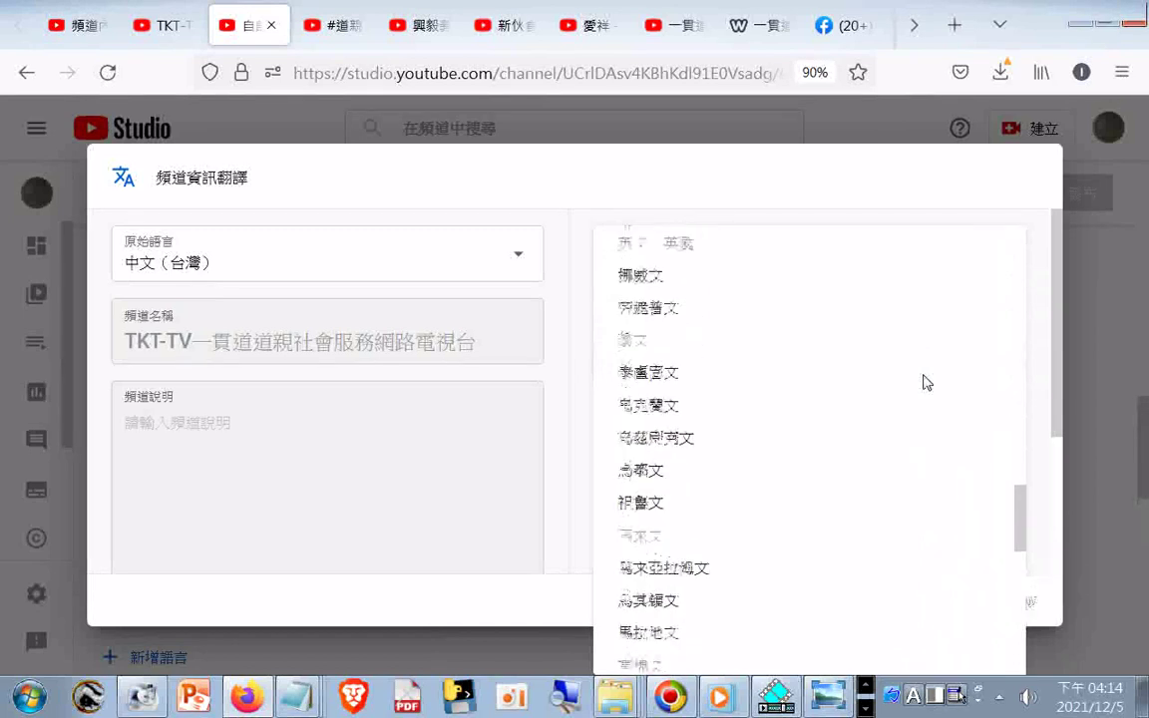
{"action": "scroll", "coordinate": [927, 382], "scroll_direction": "down", "scroll_amount": 1}
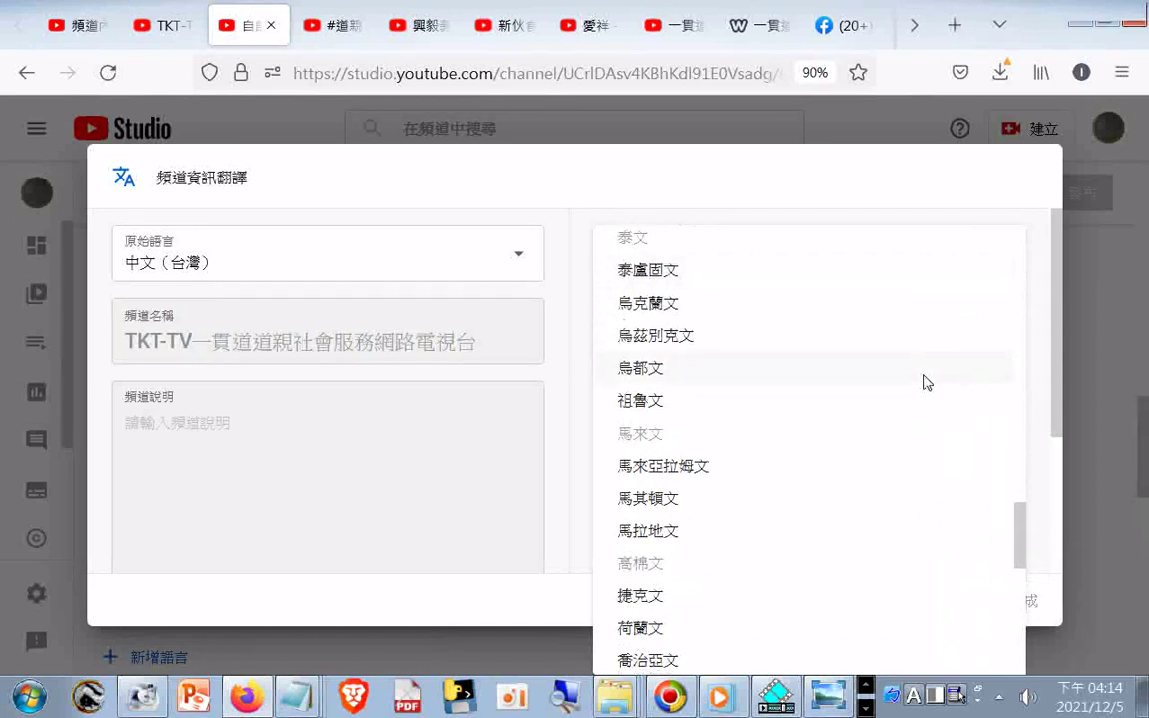
{"action": "scroll", "coordinate": [927, 382], "scroll_direction": "down", "scroll_amount": 1}
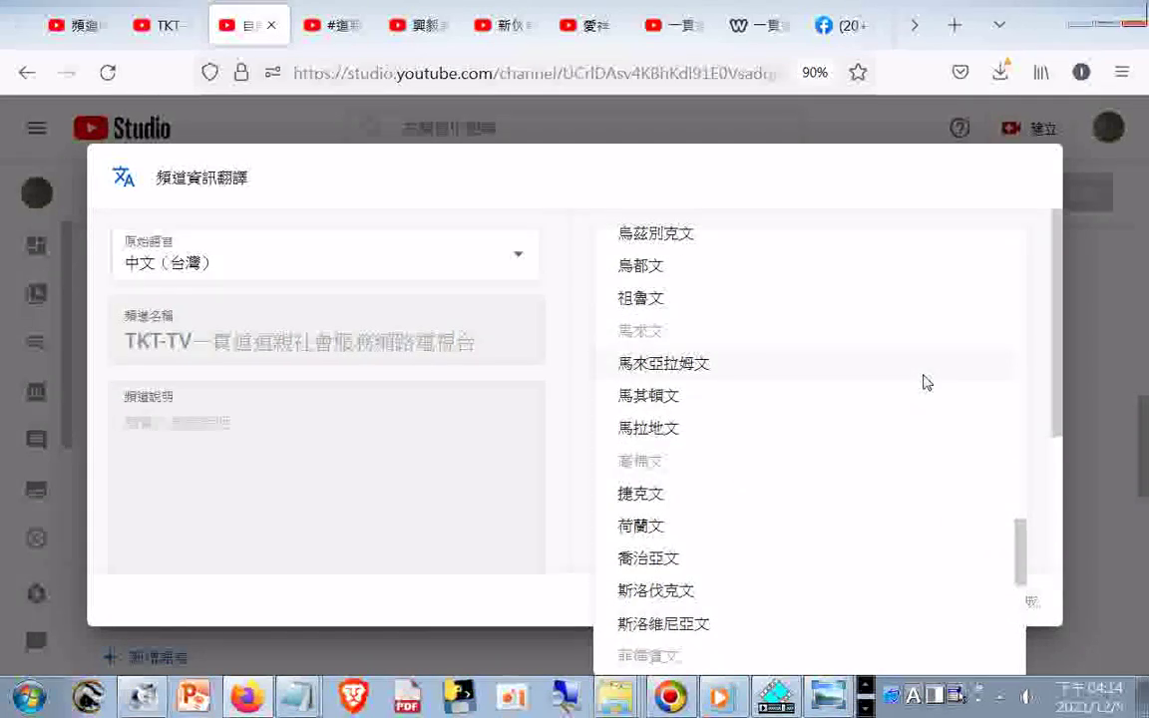
{"action": "scroll", "coordinate": [927, 382], "scroll_direction": "down", "scroll_amount": 1}
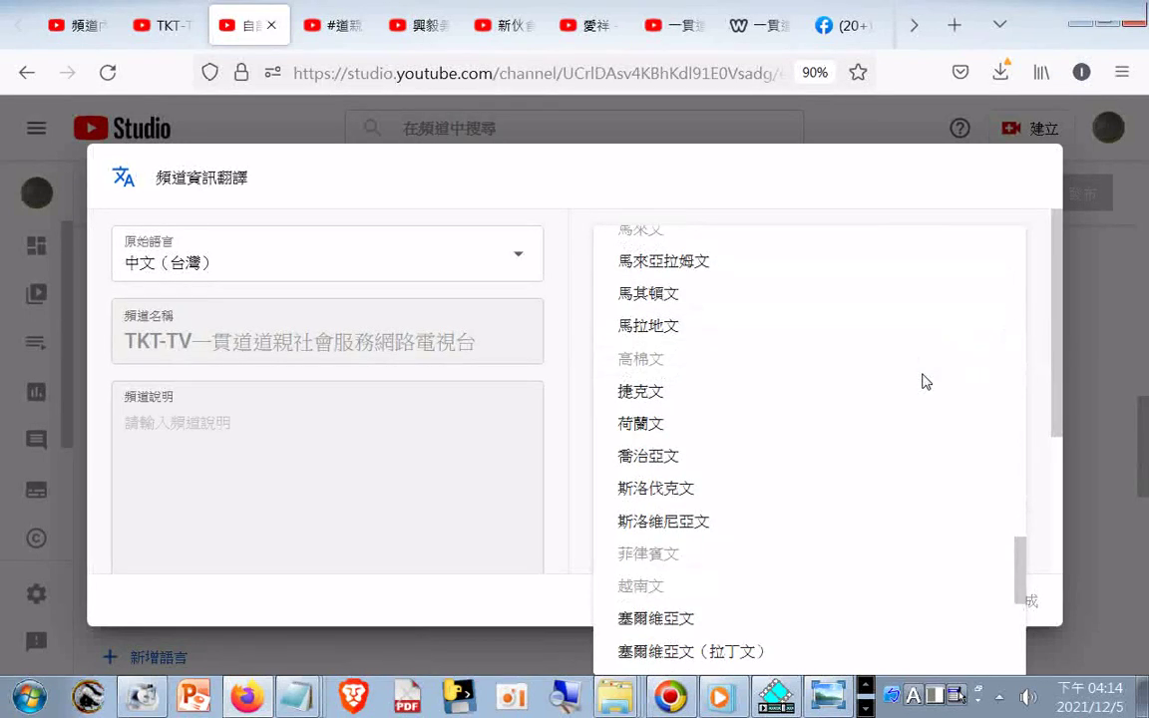
{"action": "scroll", "coordinate": [925, 382], "scroll_direction": "down", "scroll_amount": 1}
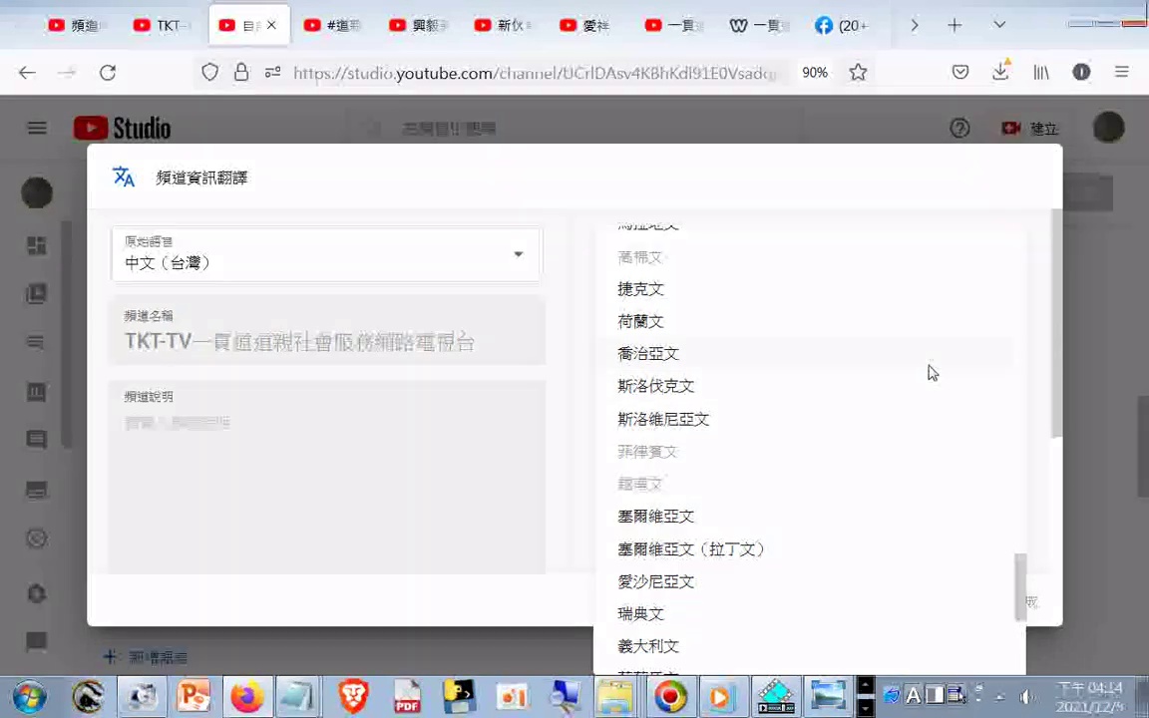
{"action": "scroll", "coordinate": [936, 369], "scroll_direction": "down", "scroll_amount": 1}
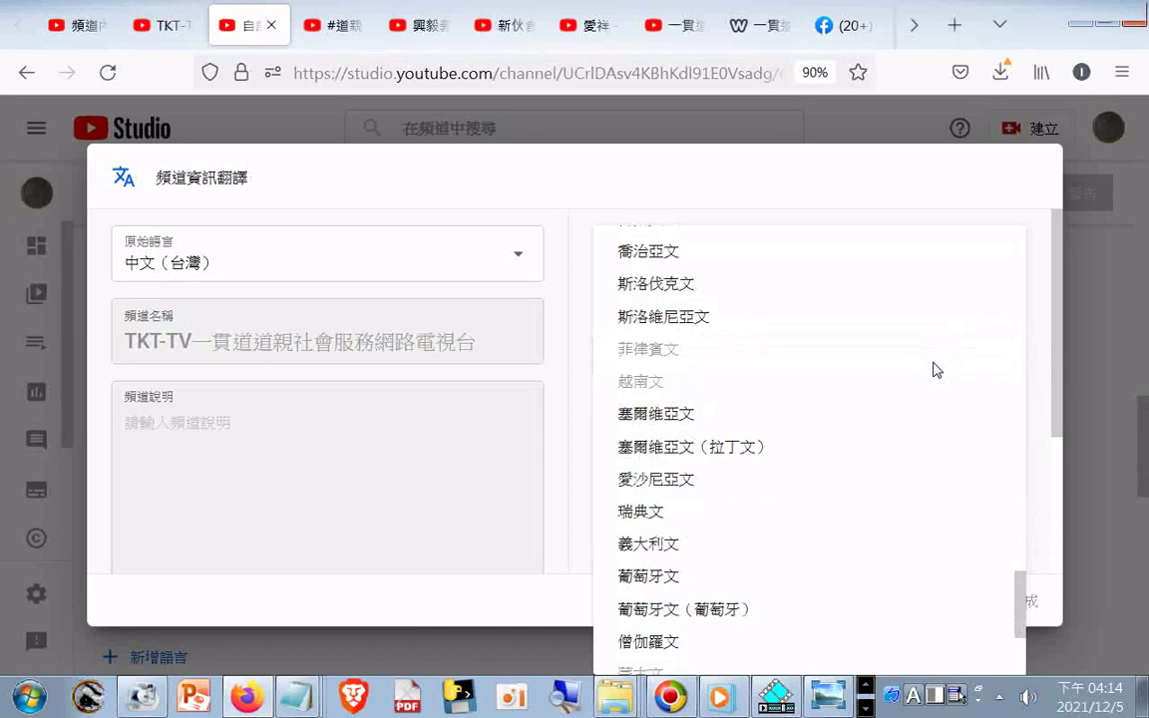
{"action": "scroll", "coordinate": [935, 369], "scroll_direction": "down", "scroll_amount": 1}
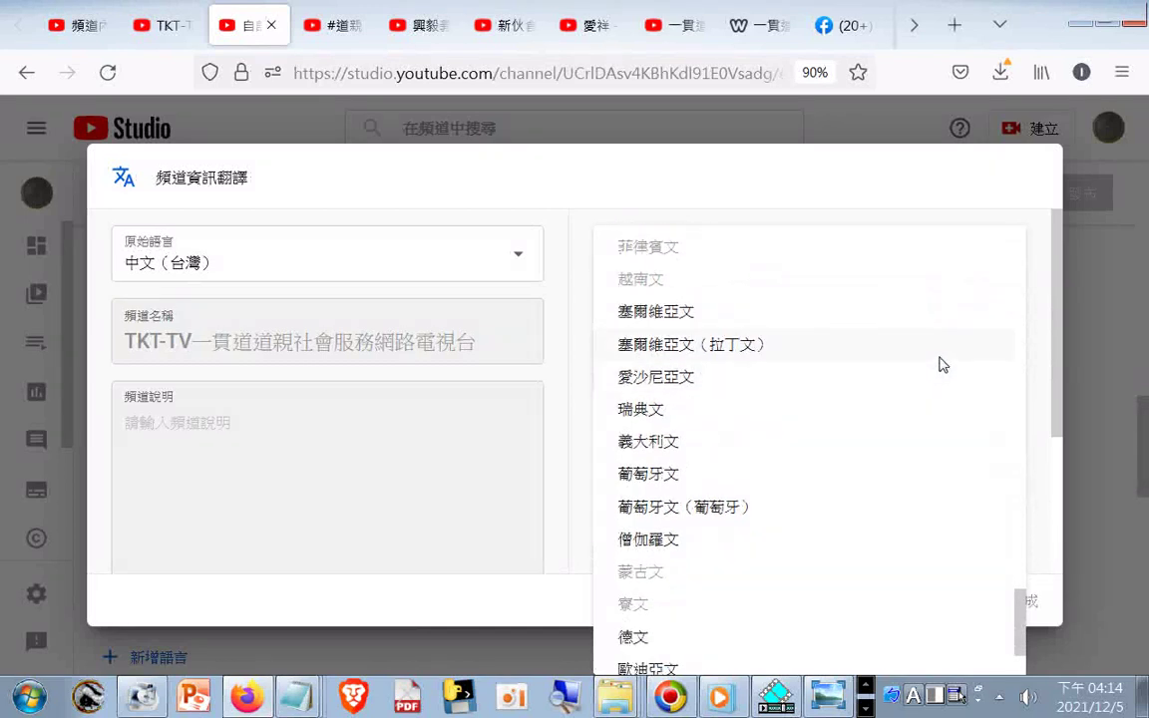
{"action": "scroll", "coordinate": [942, 365], "scroll_direction": "down", "scroll_amount": 1}
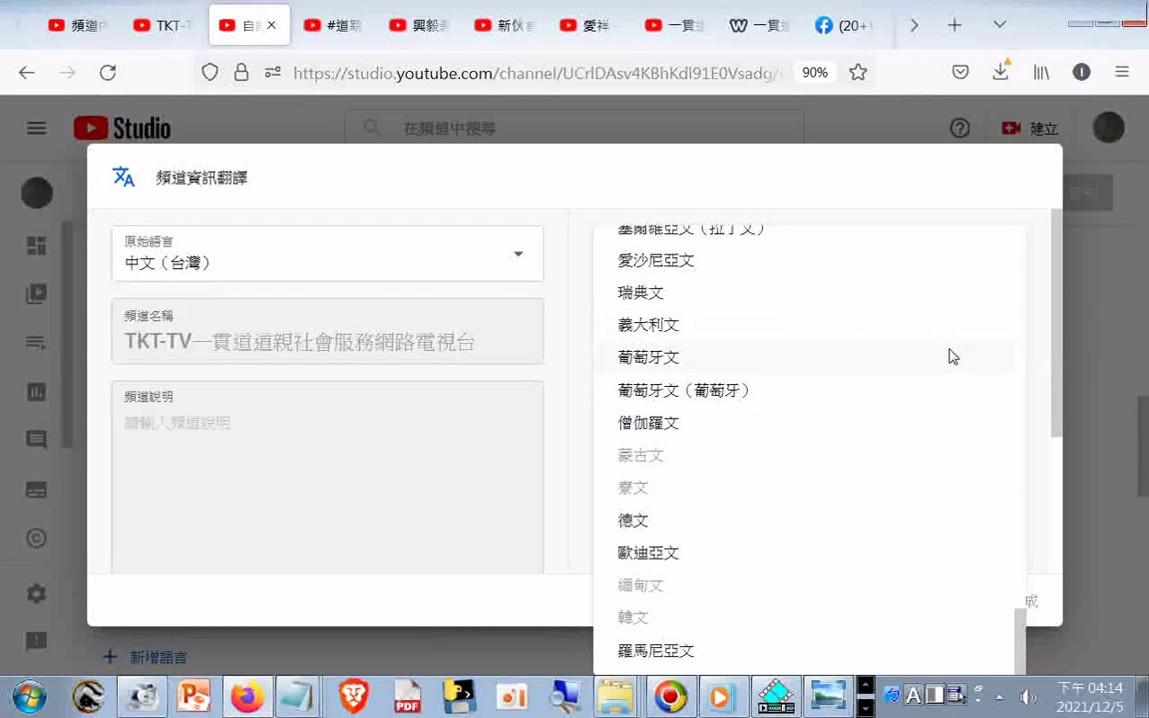
{"action": "left_click", "coordinate": [496, 599]}
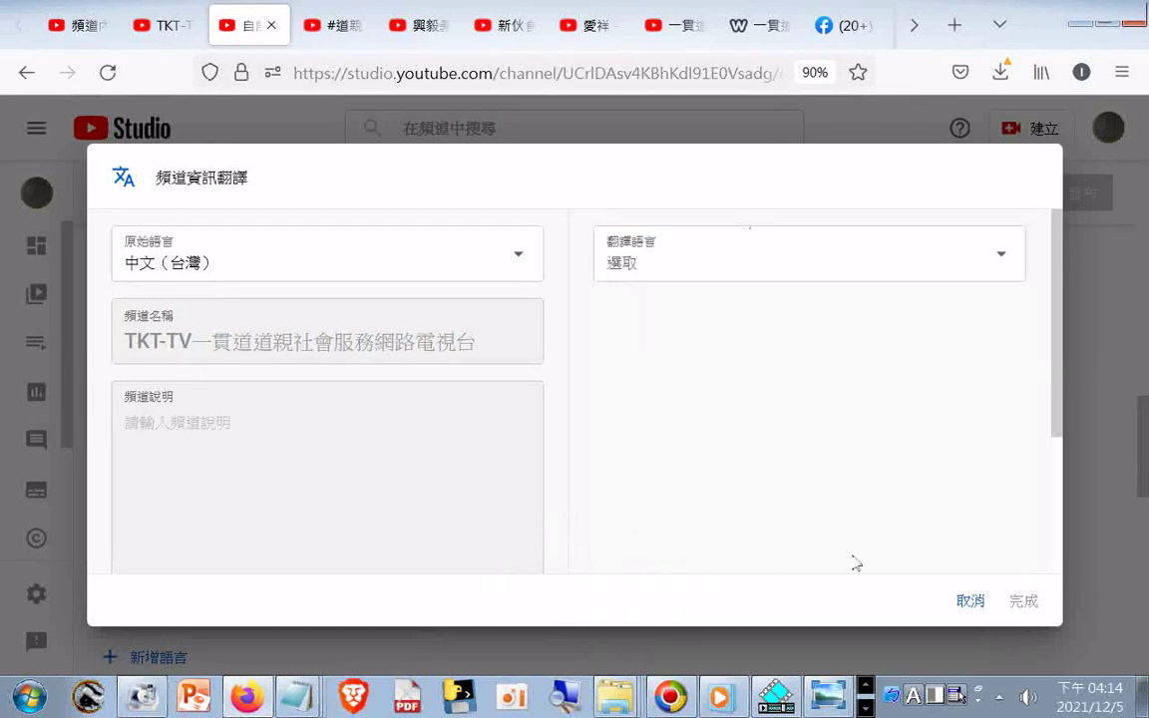
{"action": "left_click", "coordinate": [977, 602]}
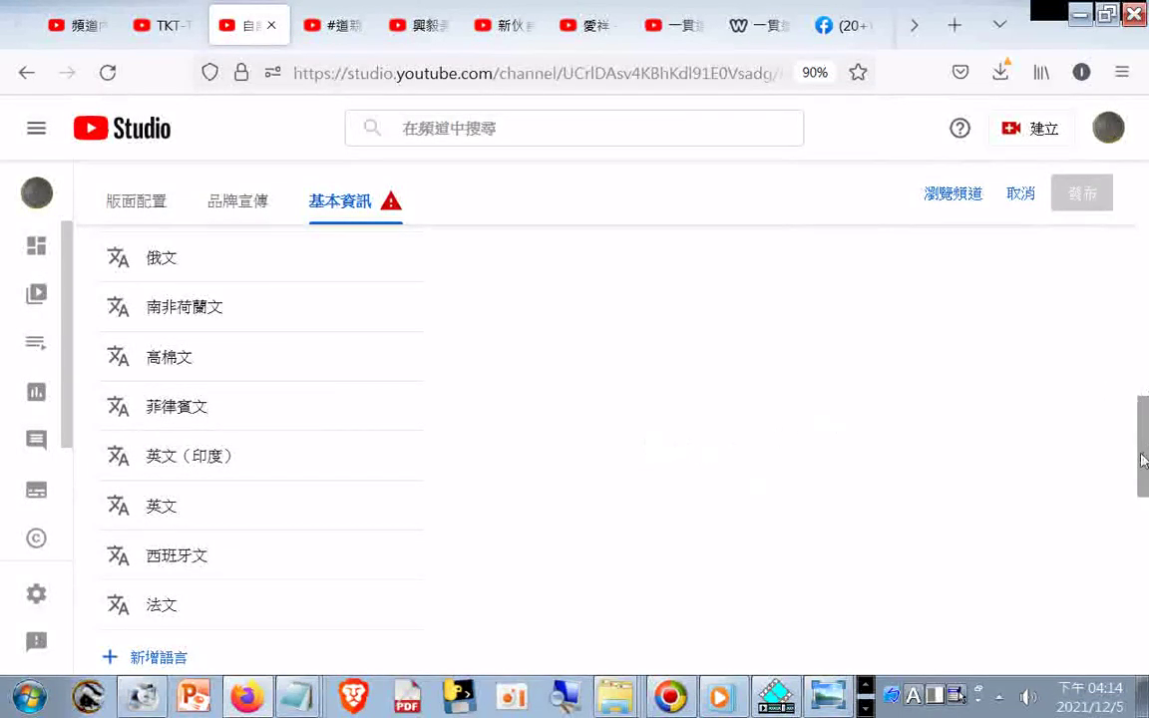
- Take a screenshot of the visible page area with the translation list ending in 法文 and download it
{"action": "left_click_drag", "start_coordinate": [1142, 461], "coordinate": [1139, 454]}
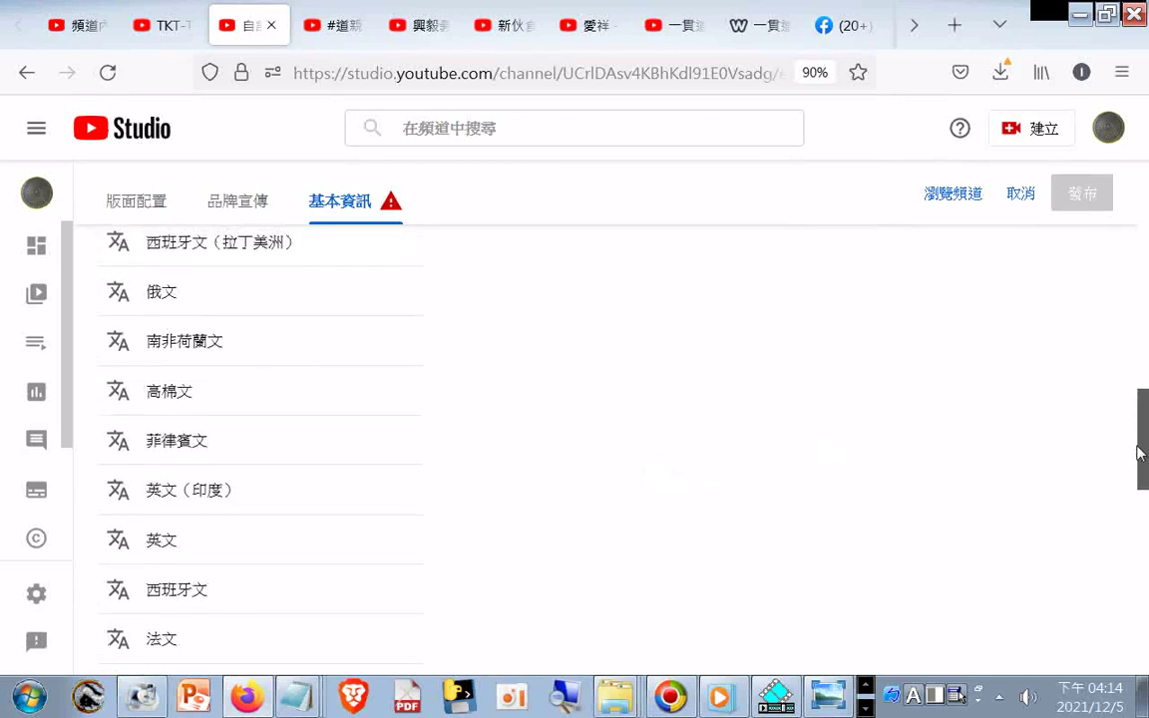
{"action": "right_click", "coordinate": [684, 457]}
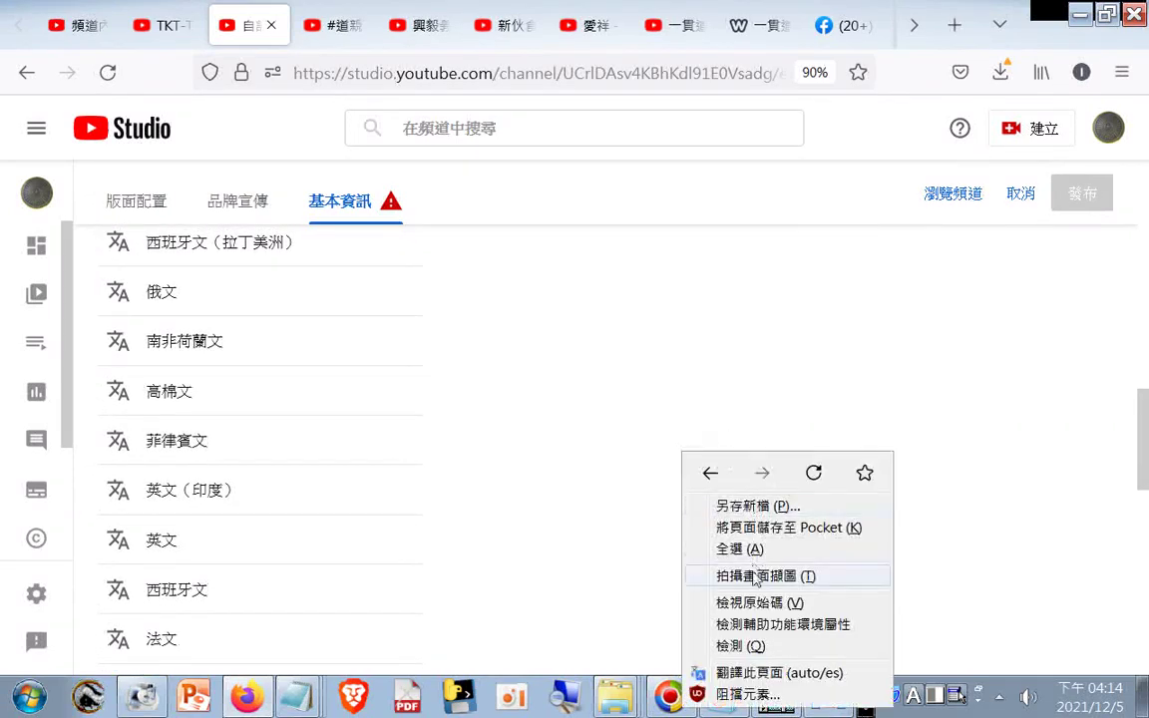
{"action": "left_click", "coordinate": [820, 506]}
{"action": "left_click", "coordinate": [1091, 165]}
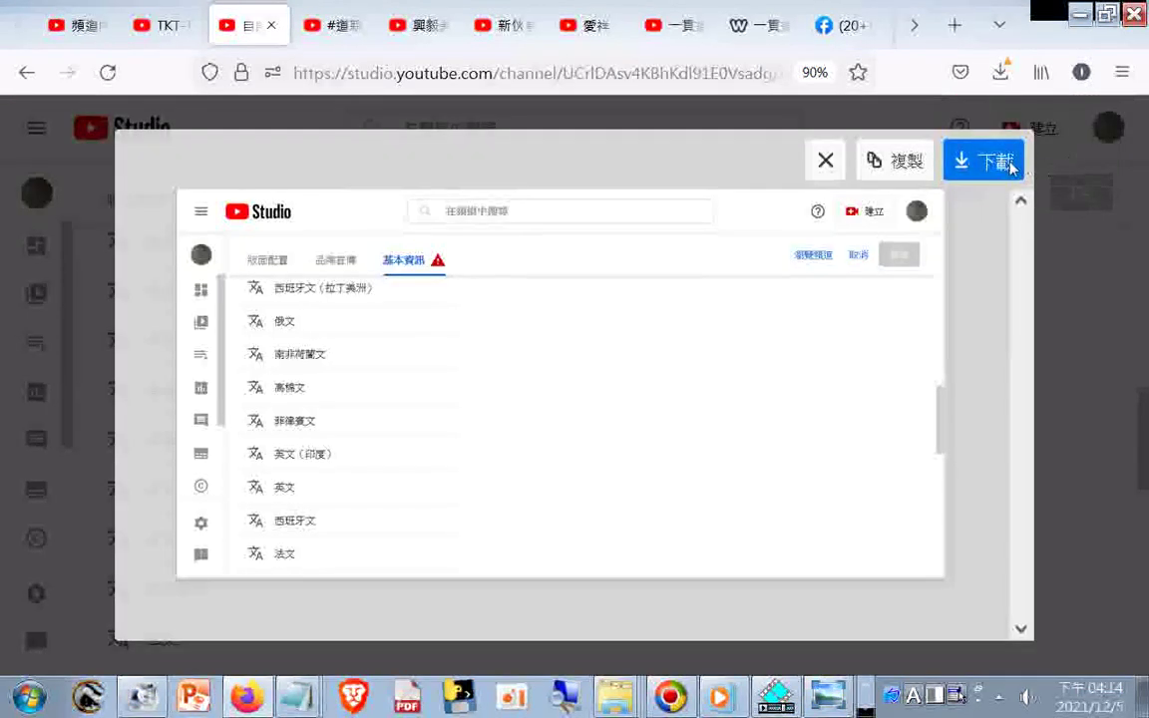
{"action": "left_click", "coordinate": [985, 159]}
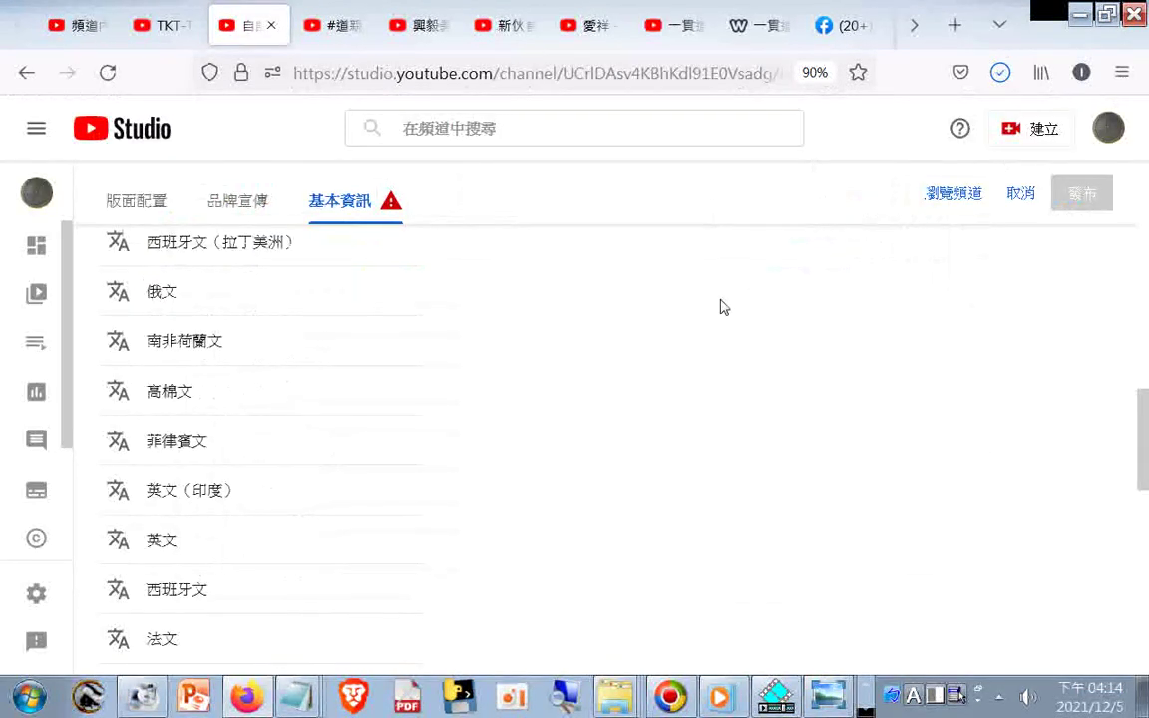
- Review the channel name, description and complete translation list on the basic information page, down to the channel URL sections
{"action": "scroll", "coordinate": [837, 265], "scroll_direction": "up", "scroll_amount": 4}
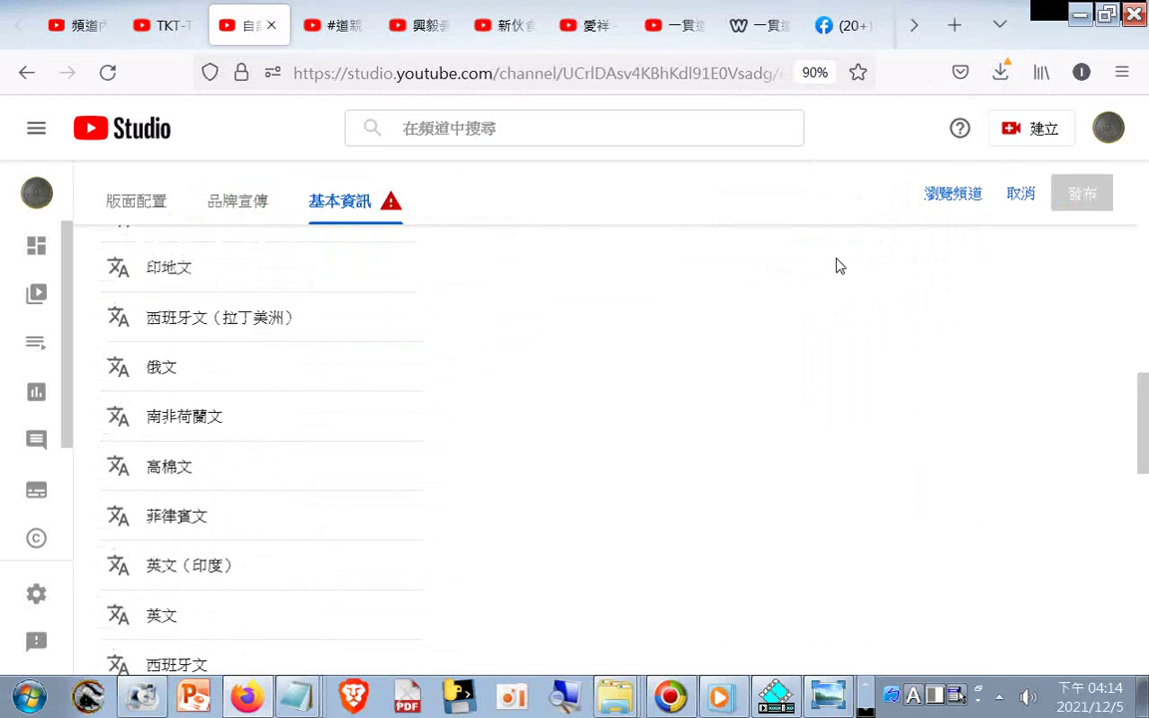
{"action": "scroll", "coordinate": [837, 265], "scroll_direction": "up", "scroll_amount": 4}
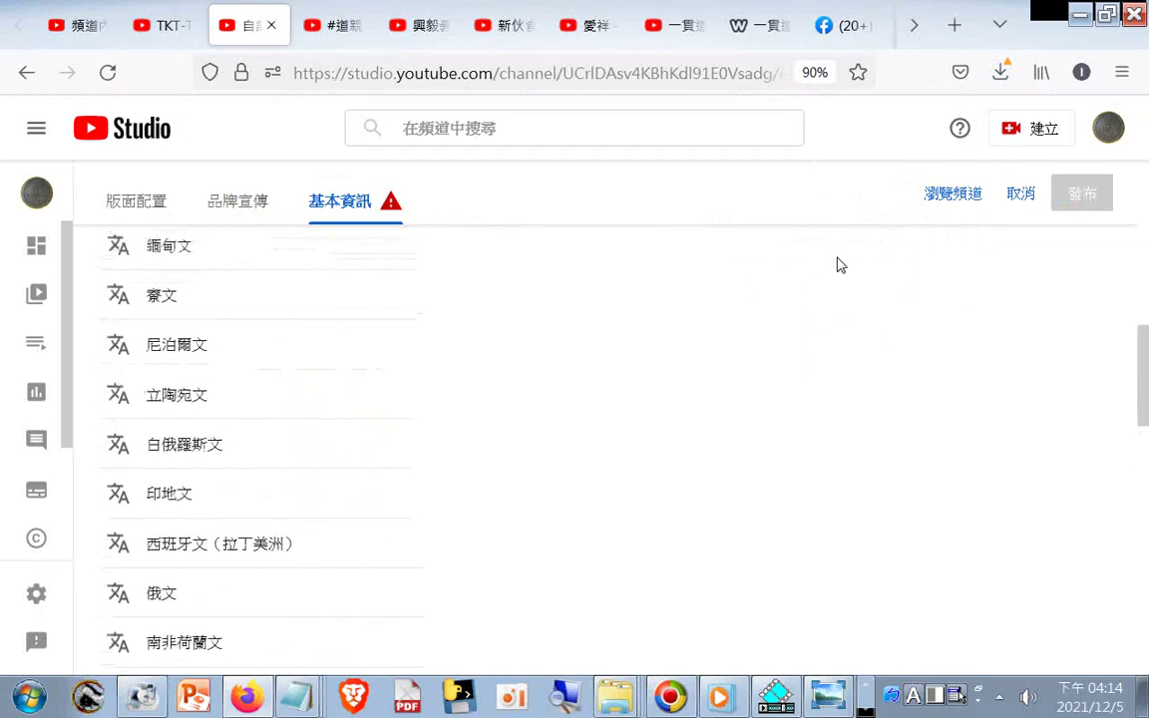
{"action": "scroll", "coordinate": [840, 264], "scroll_direction": "up", "scroll_amount": 4}
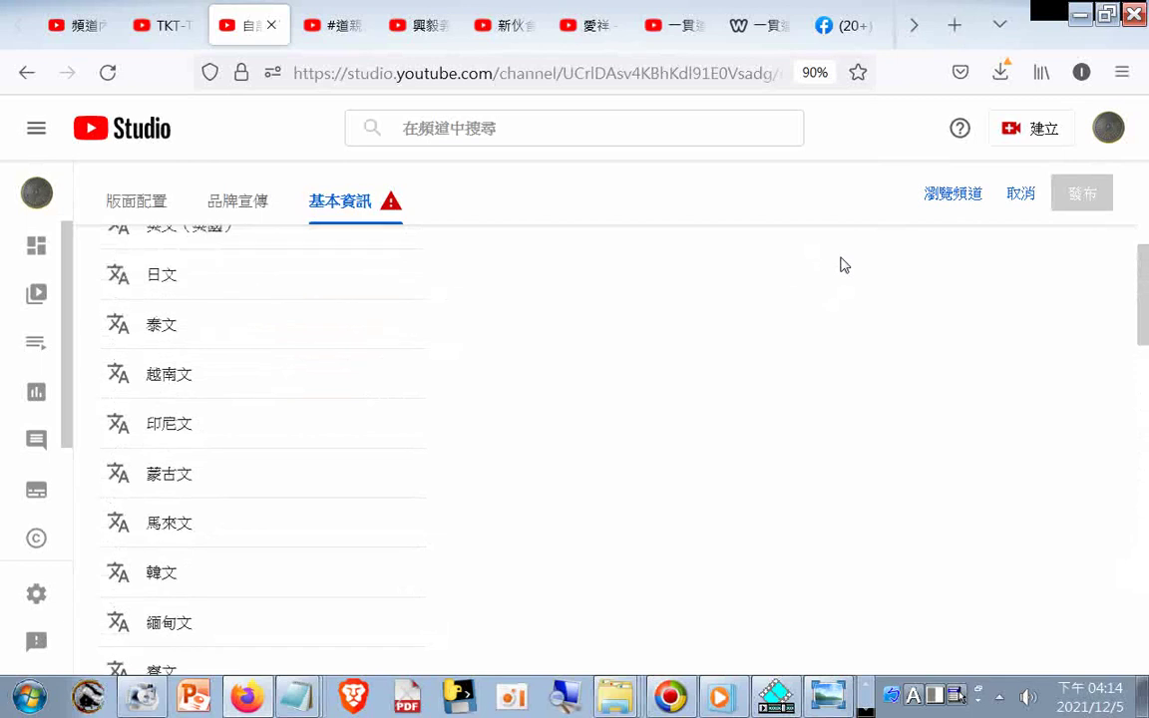
{"action": "scroll", "coordinate": [841, 264], "scroll_direction": "up", "scroll_amount": 1}
{"action": "scroll", "coordinate": [774, 309], "scroll_direction": "up", "scroll_amount": 4}
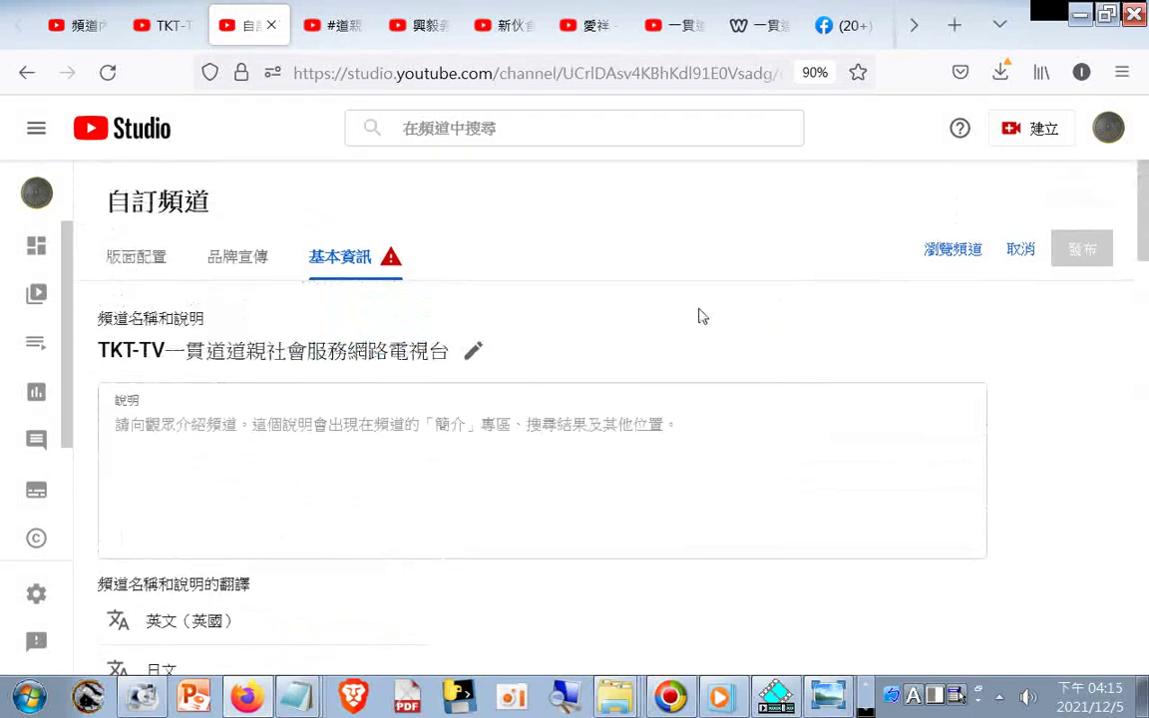
{"action": "scroll", "coordinate": [708, 321], "scroll_direction": "down", "scroll_amount": 15}
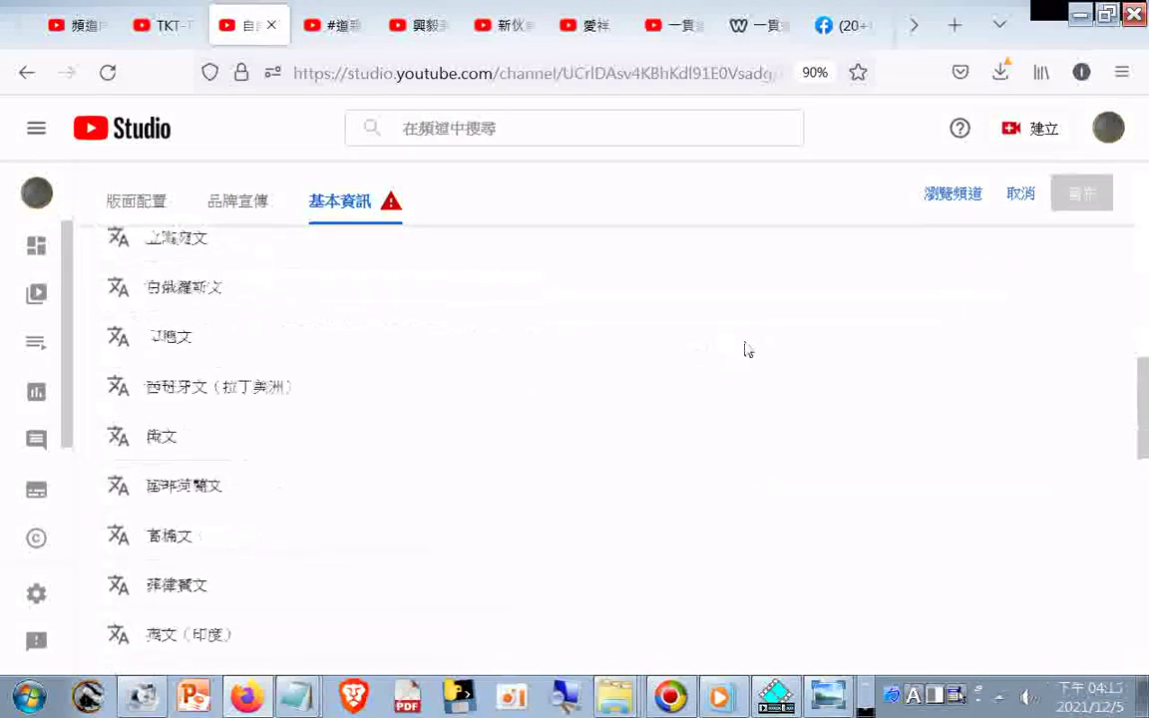
{"action": "scroll", "coordinate": [773, 342], "scroll_direction": "down", "scroll_amount": 3}
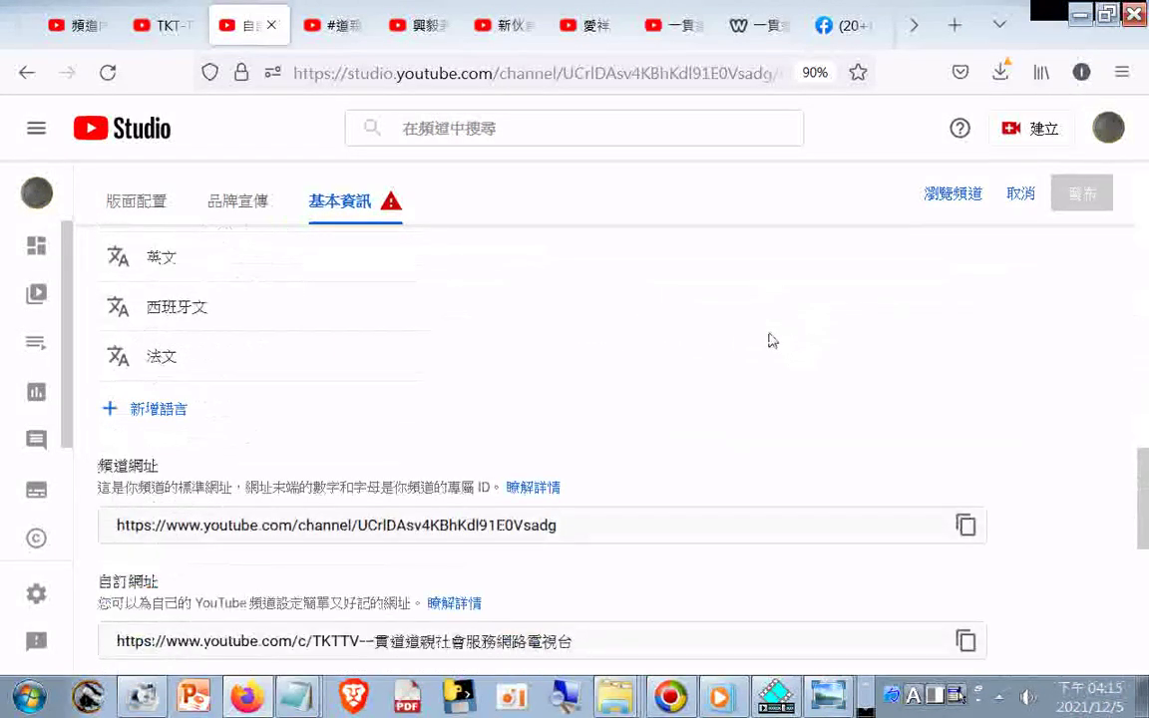
{"action": "scroll", "coordinate": [771, 340], "scroll_direction": "down", "scroll_amount": 1}
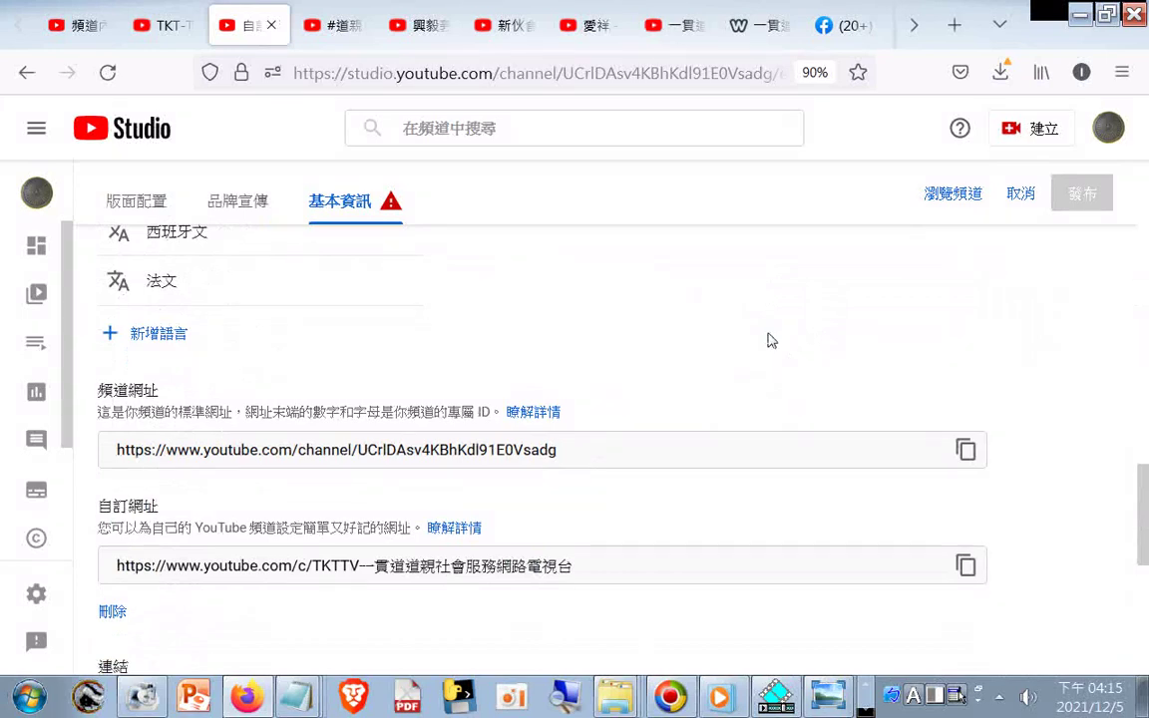
- Capture the visible page area showing the 頻道網址 and 自訂網址 sections and download the screenshot
{"action": "scroll", "coordinate": [770, 340], "scroll_direction": "down", "scroll_amount": 1}
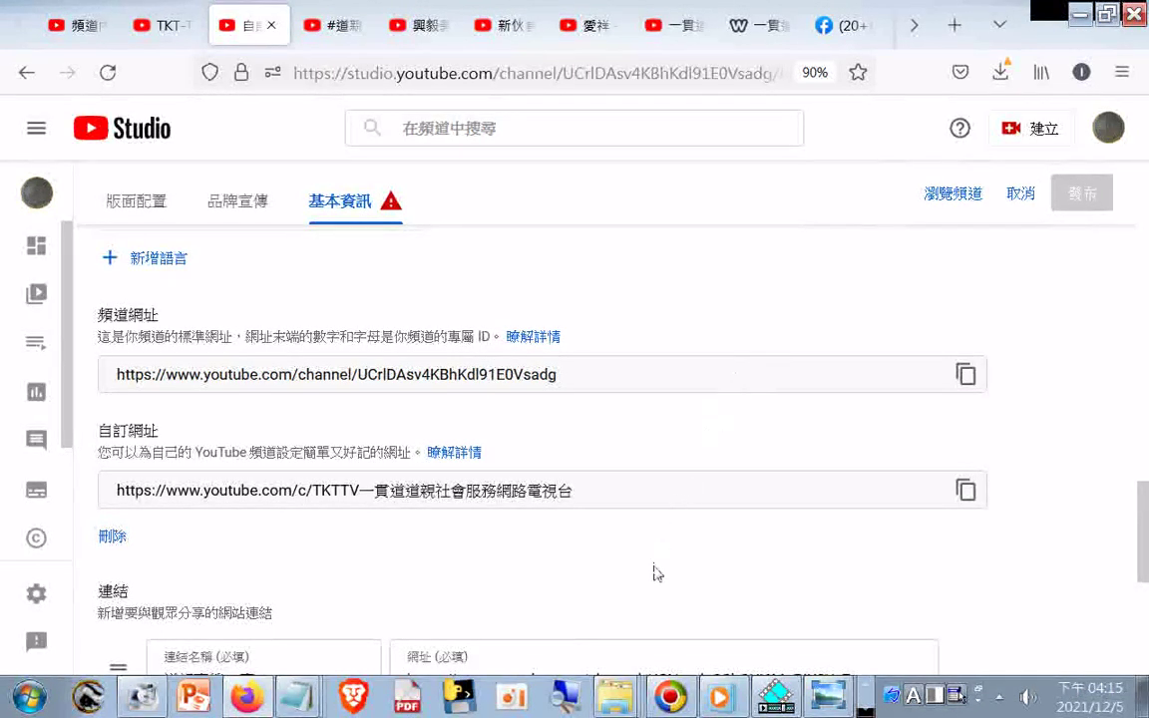
{"action": "right_click", "coordinate": [595, 281]}
{"action": "left_click", "coordinate": [697, 399]}
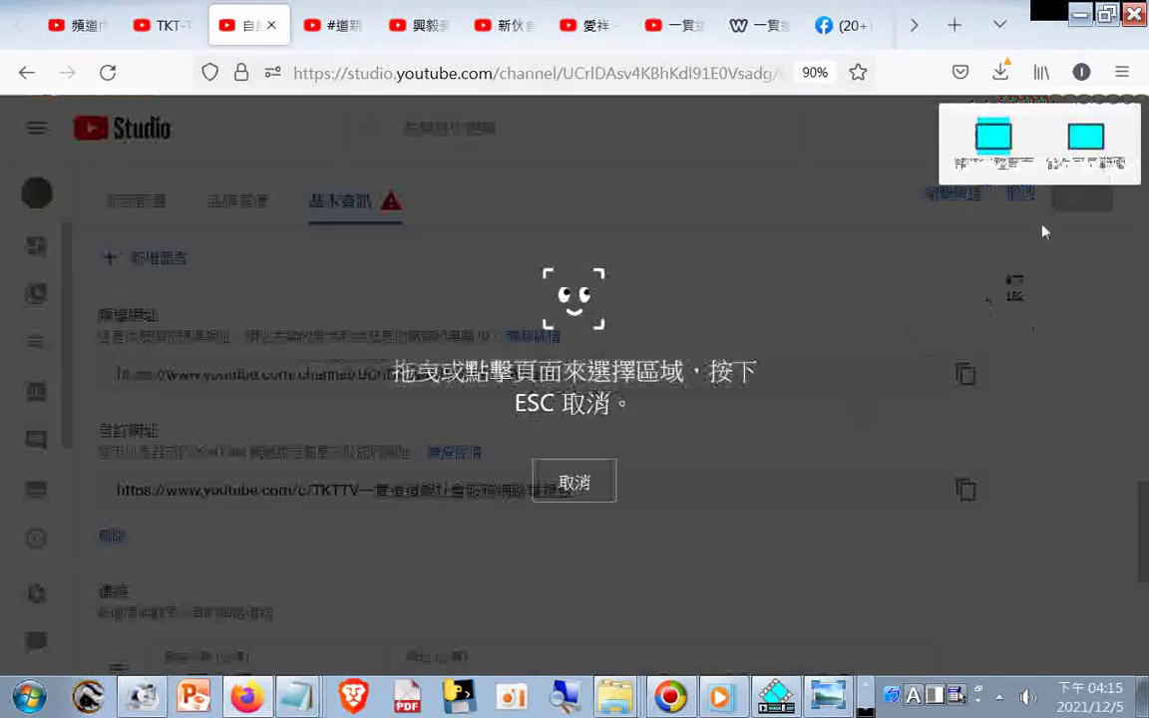
{"action": "left_click", "coordinate": [1084, 144]}
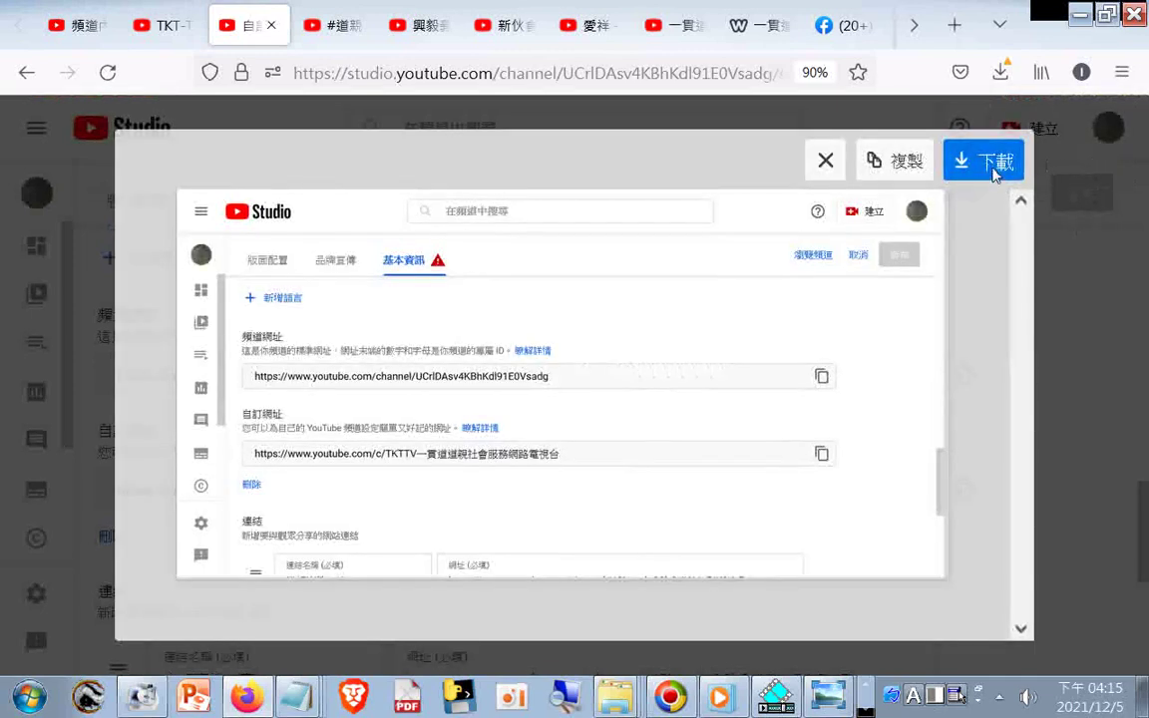
{"action": "left_click", "coordinate": [994, 164]}
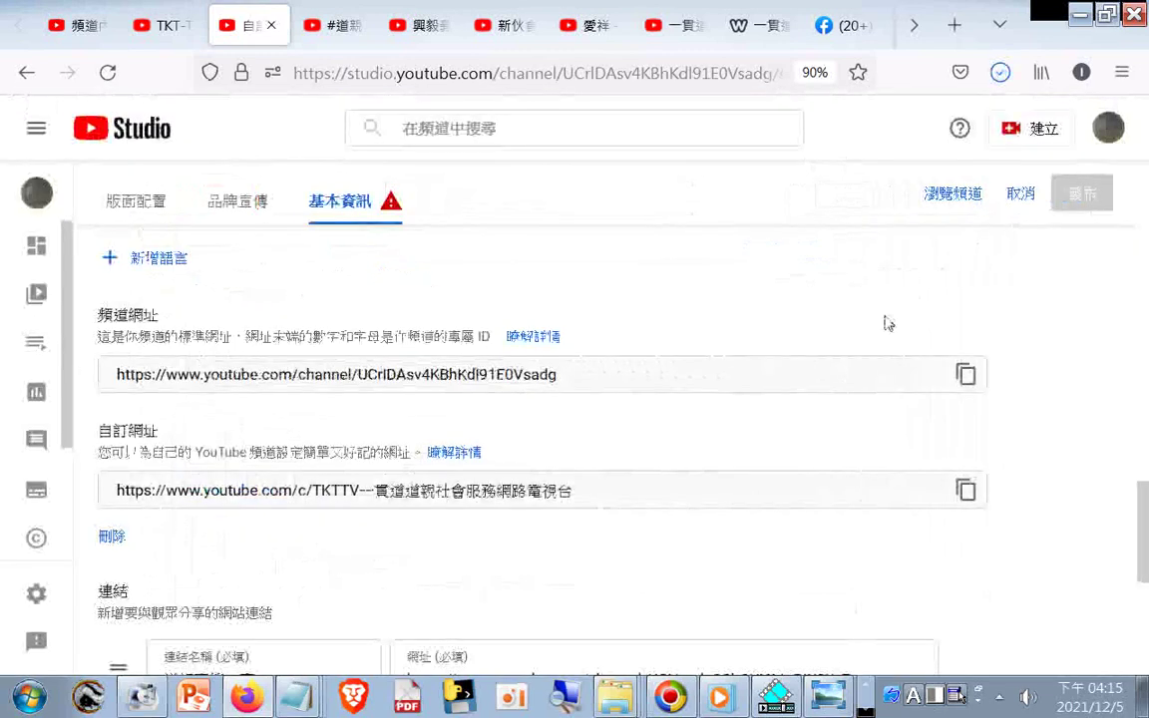
- Copy the 自訂網址 heading from the basic information page into a new Notepad document
{"action": "scroll", "coordinate": [889, 324], "scroll_direction": "down", "scroll_amount": 1}
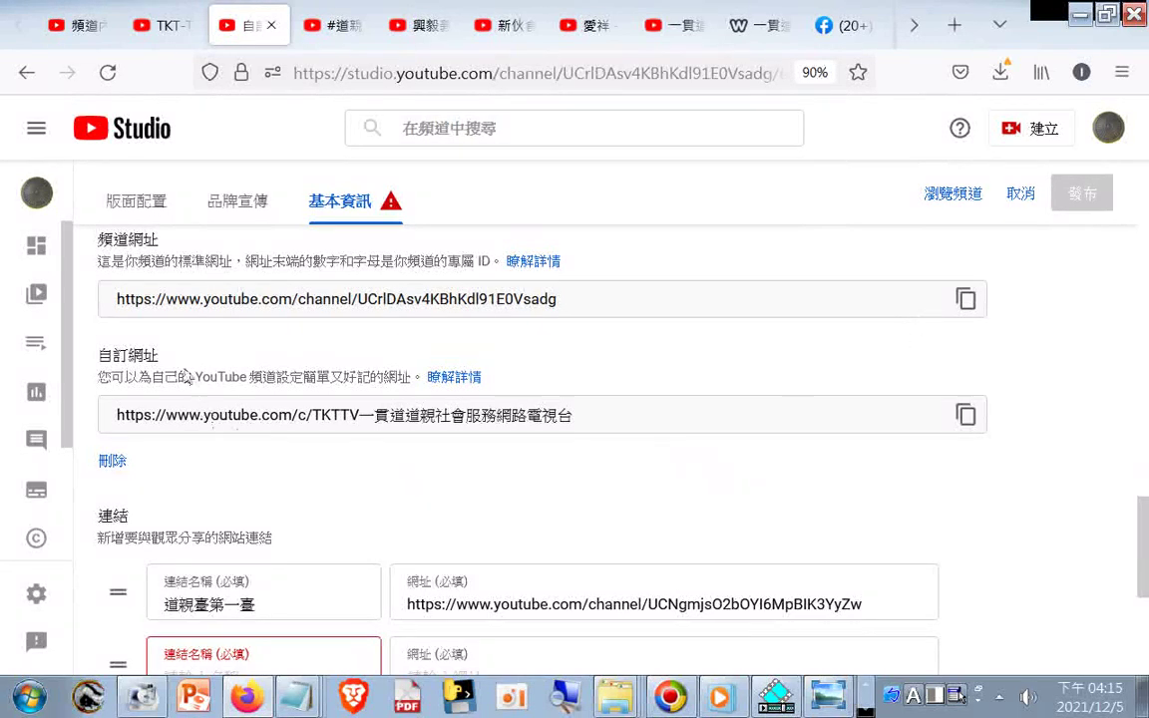
{"action": "left_click_drag", "start_coordinate": [102, 357], "coordinate": [222, 367]}
{"action": "right_click", "coordinate": [152, 354]}
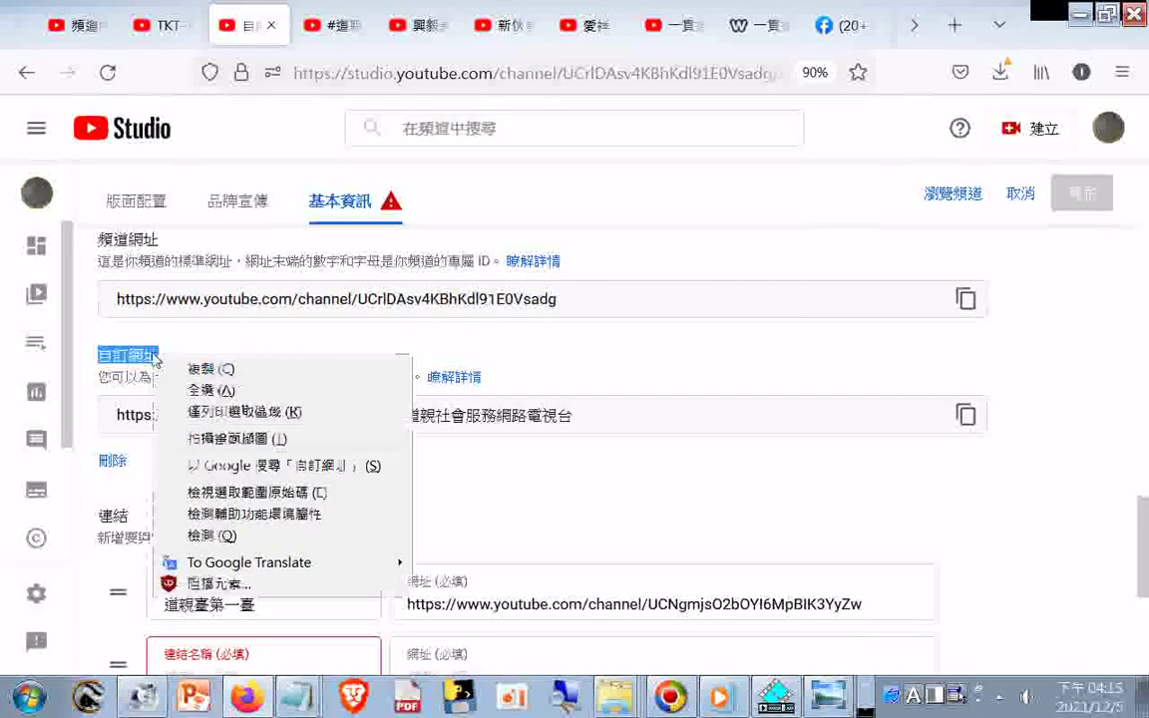
{"action": "left_click", "coordinate": [204, 371]}
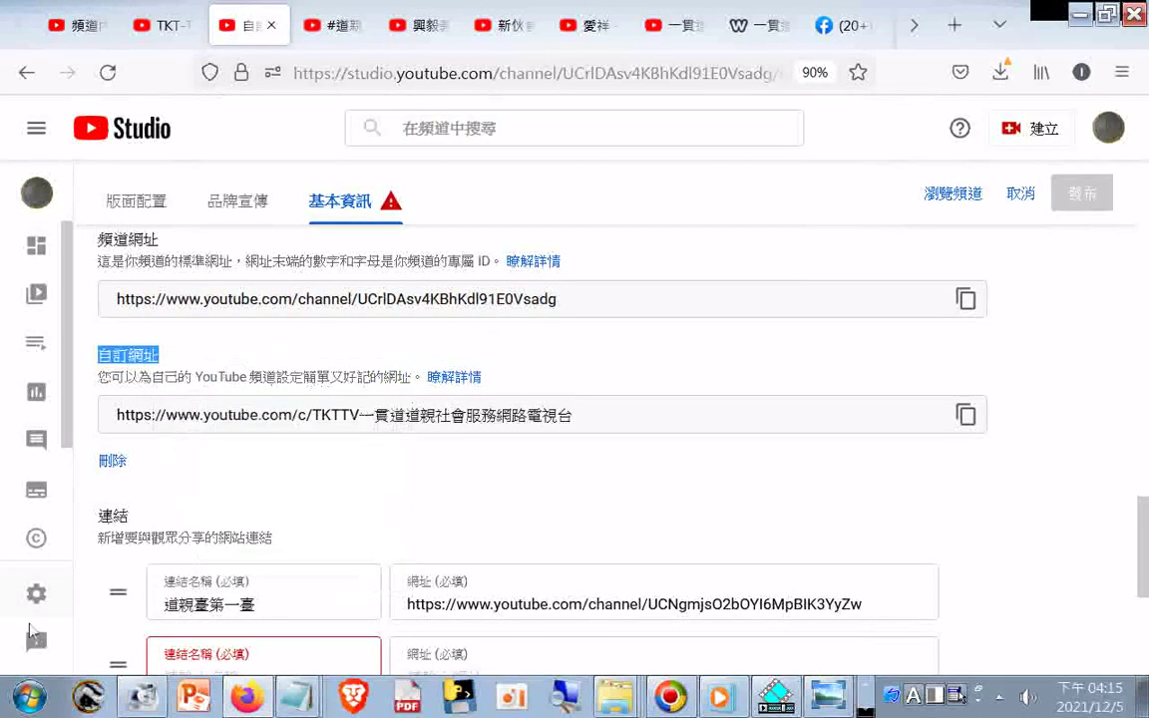
{"action": "left_click", "coordinate": [30, 698]}
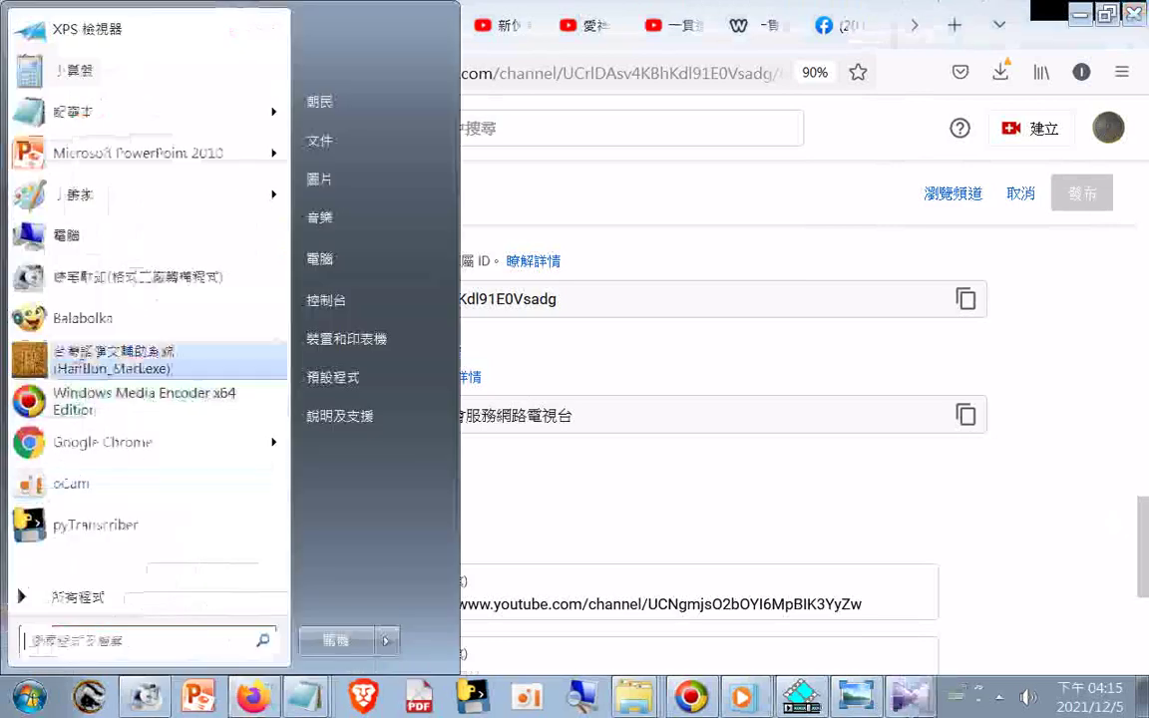
{"action": "left_click", "coordinate": [70, 110]}
{"action": "right_click", "coordinate": [351, 335]}
{"action": "left_click", "coordinate": [448, 436]}
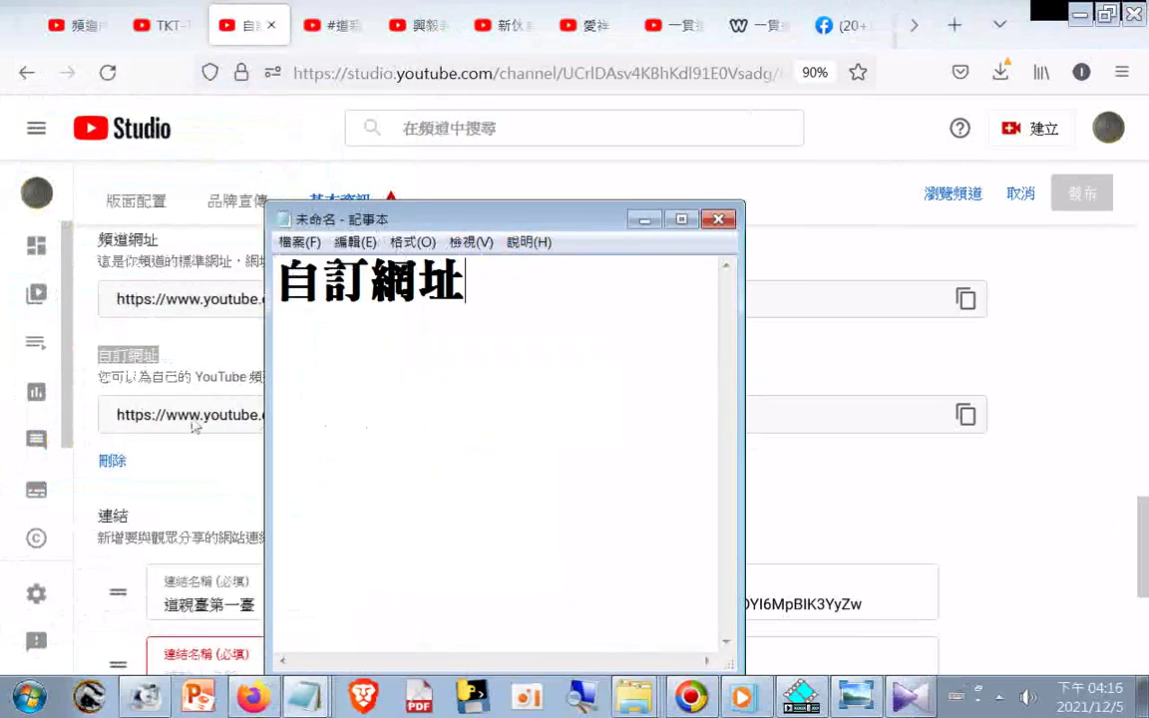
- Copy the custom URL from the page and append it directly after 自訂網址 in the Notepad note
{"action": "left_click", "coordinate": [120, 417]}
{"action": "left_click_drag", "start_coordinate": [120, 414], "coordinate": [573, 415]}
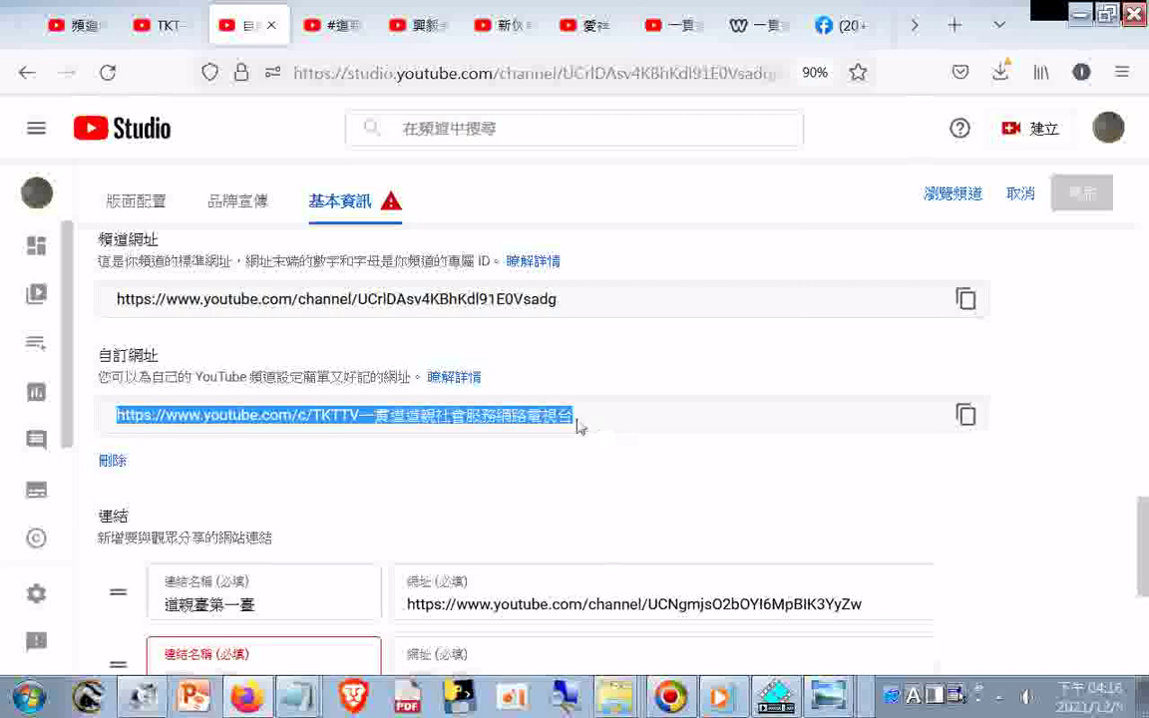
{"action": "right_click", "coordinate": [573, 414]}
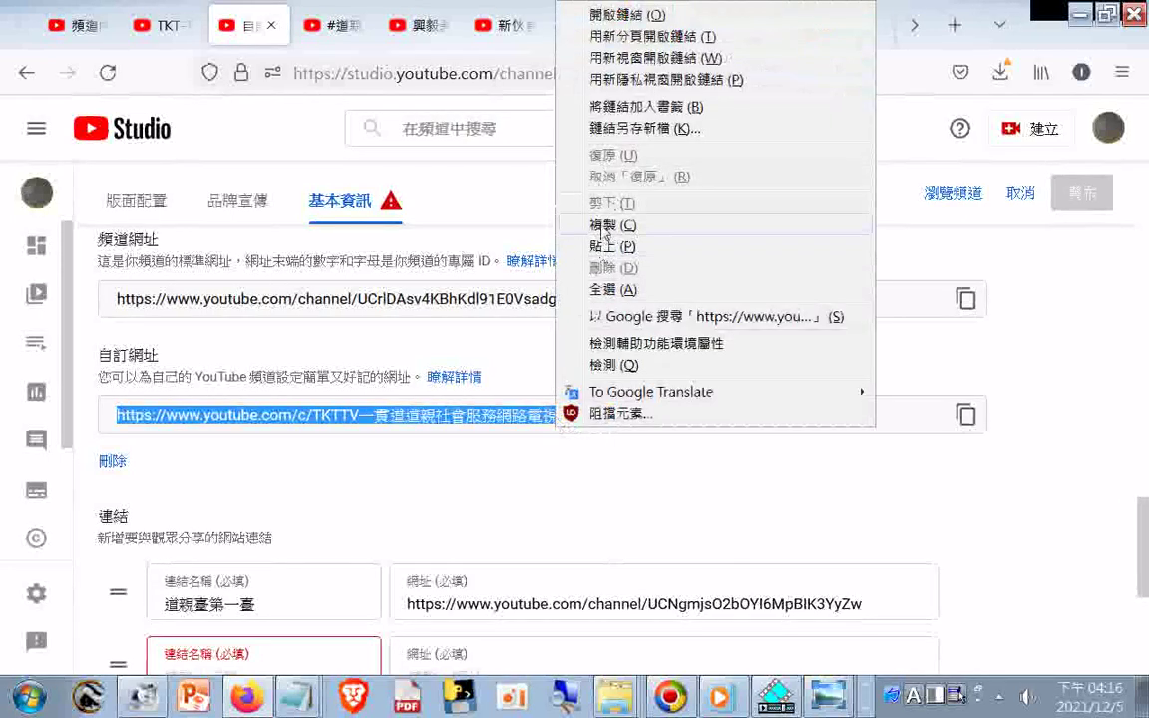
{"action": "left_click", "coordinate": [612, 225]}
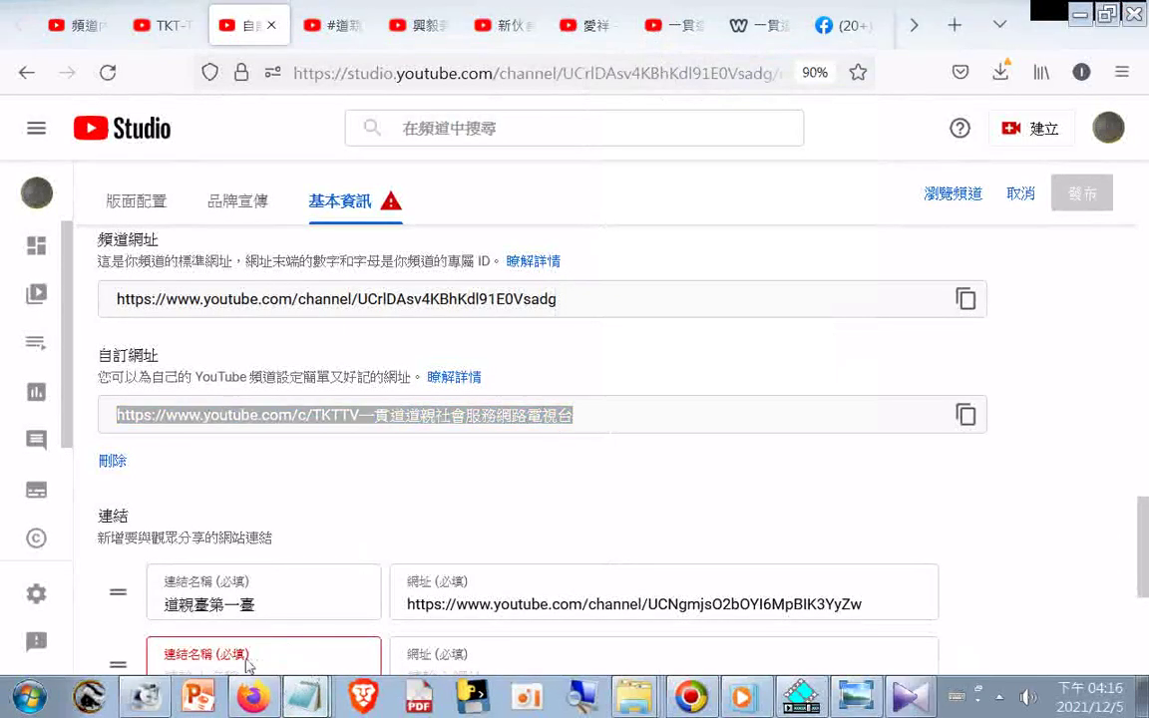
{"action": "left_click", "coordinate": [302, 697]}
{"action": "right_click", "coordinate": [526, 289]}
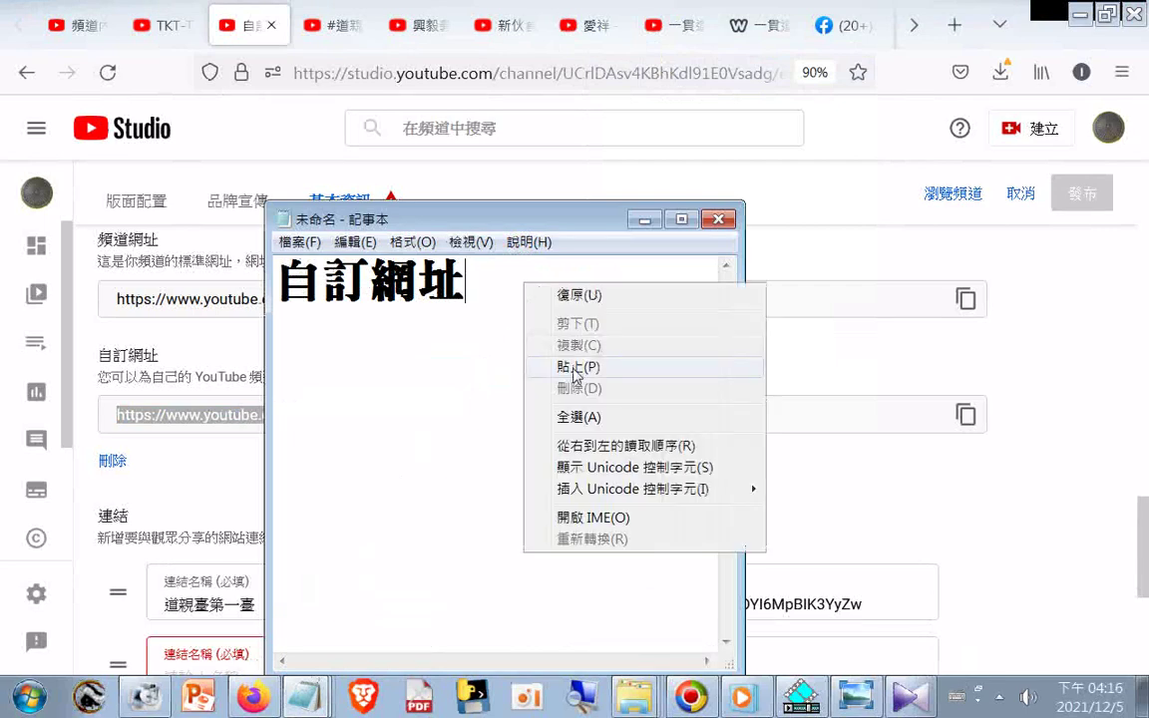
{"action": "left_click", "coordinate": [569, 365]}
- Append an underscore and the copied 頻道網址 heading to the end of the Notepad note
{"action": "left_click_drag", "start_coordinate": [82, 212], "coordinate": [157, 244]}
{"action": "right_click", "coordinate": [147, 248]}
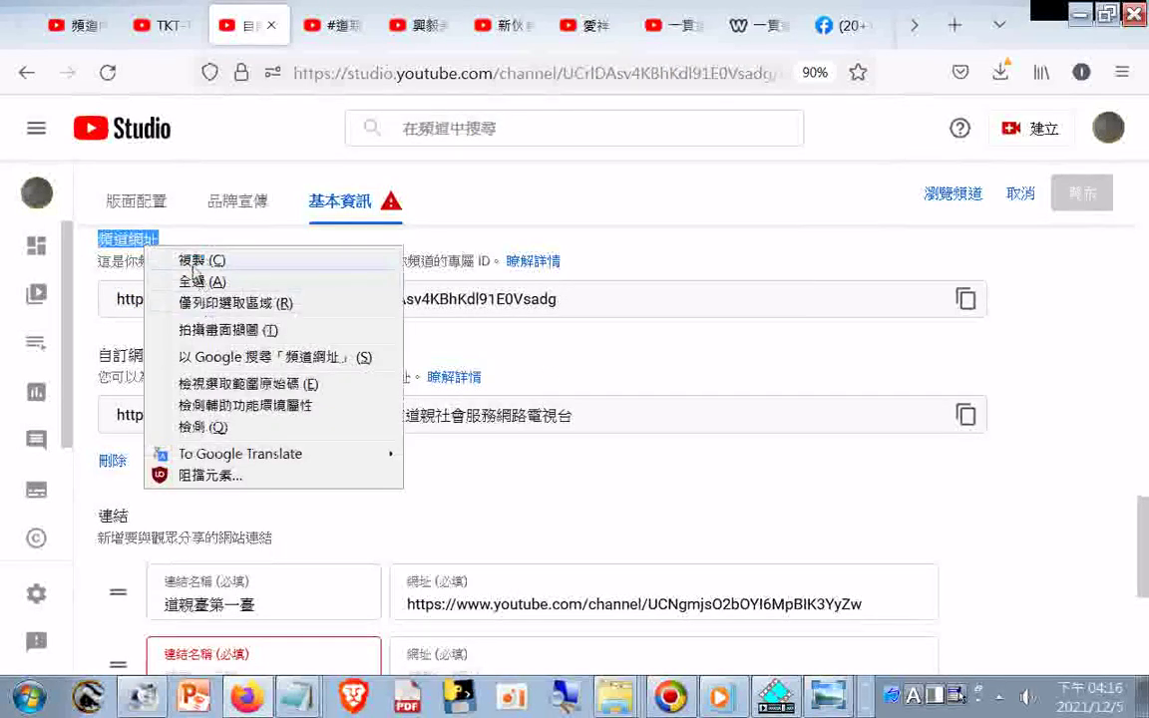
{"action": "left_click", "coordinate": [200, 260]}
{"action": "left_click", "coordinate": [307, 704]}
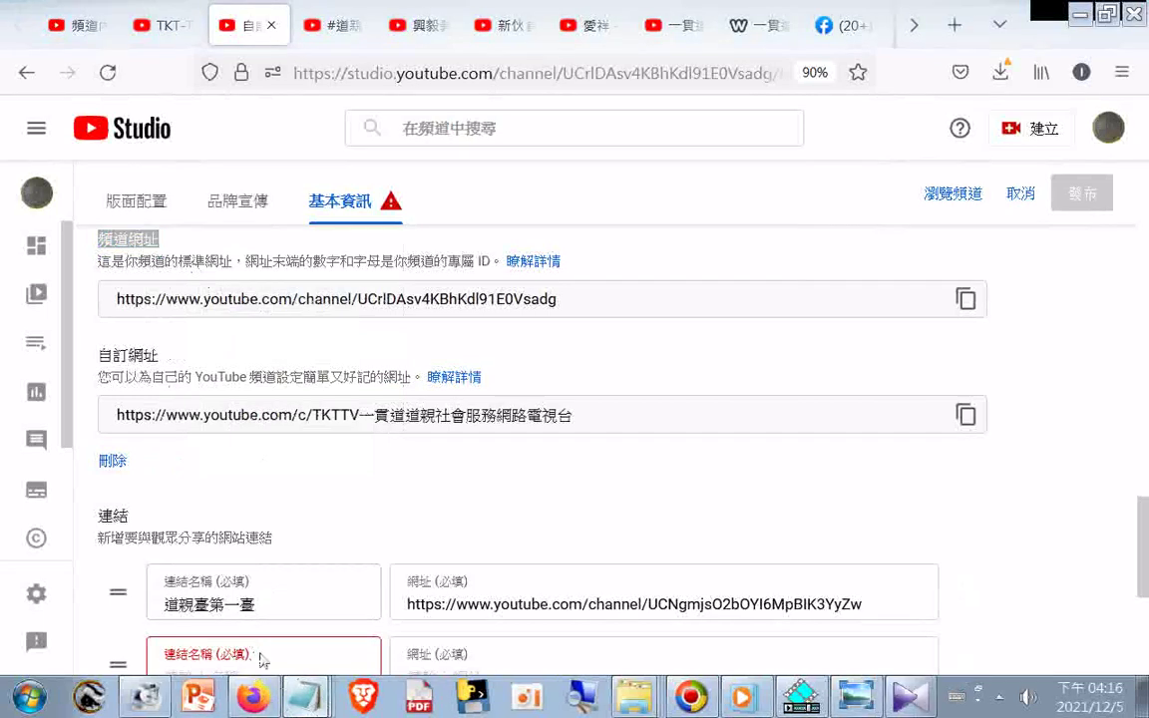
{"action": "right_click", "coordinate": [707, 288]}
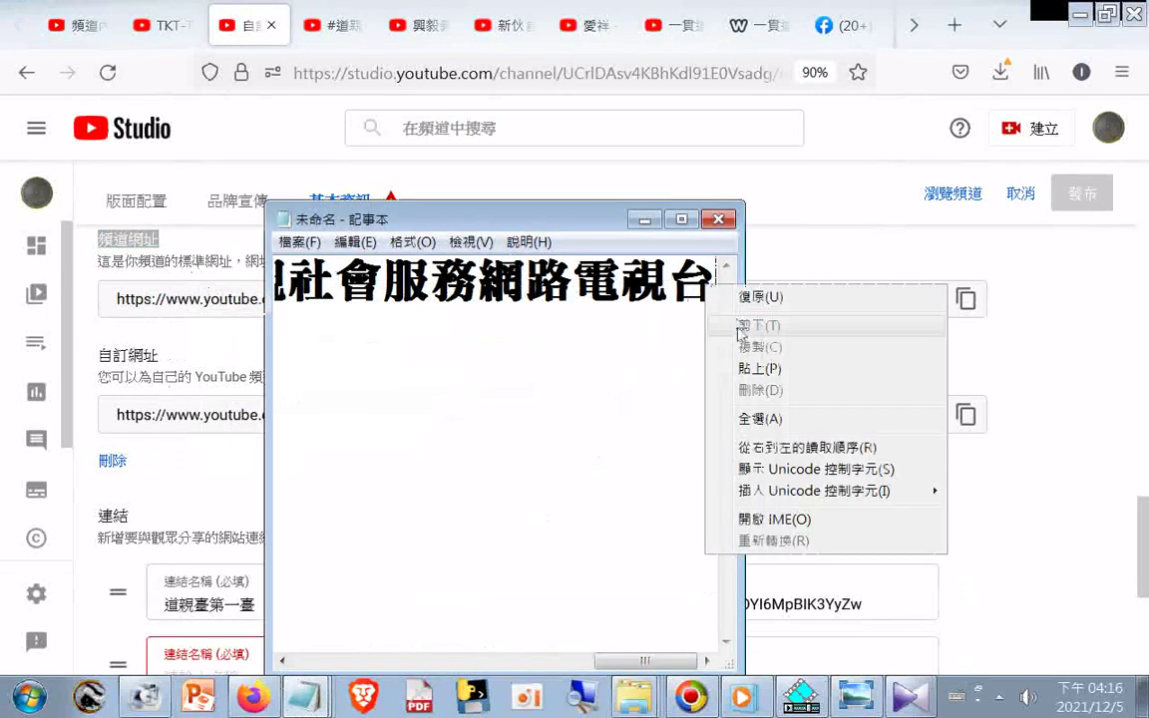
{"action": "left_click", "coordinate": [712, 284]}
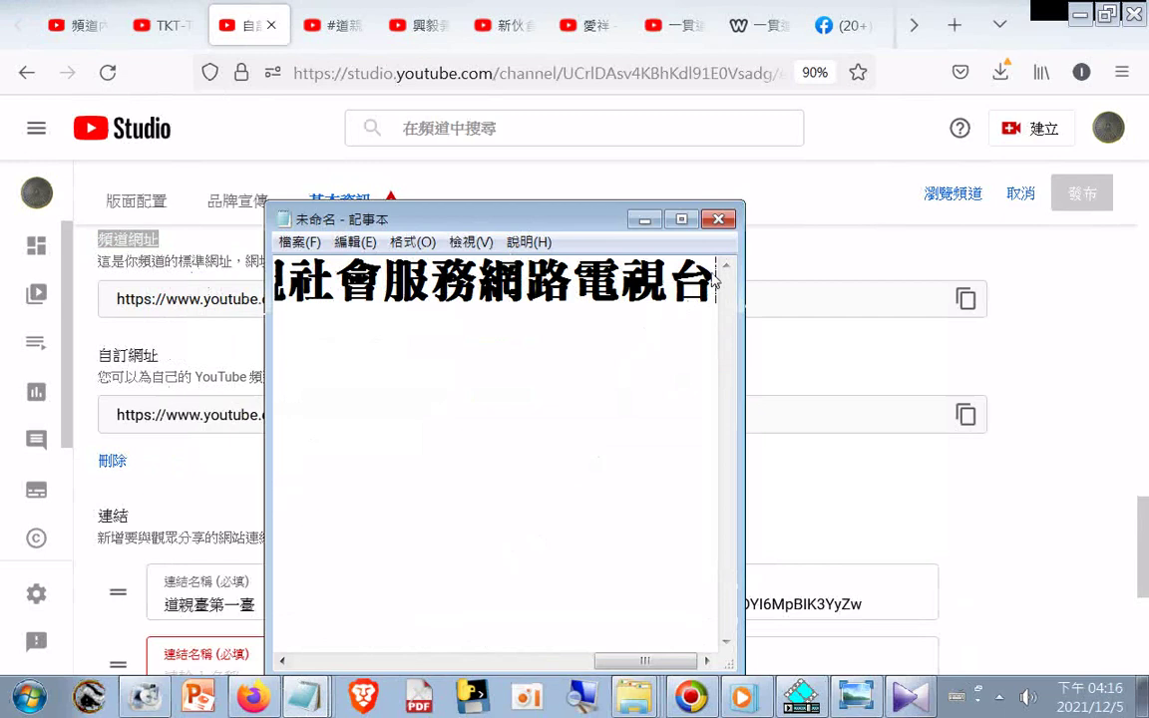
{"action": "type", "text": "_"}
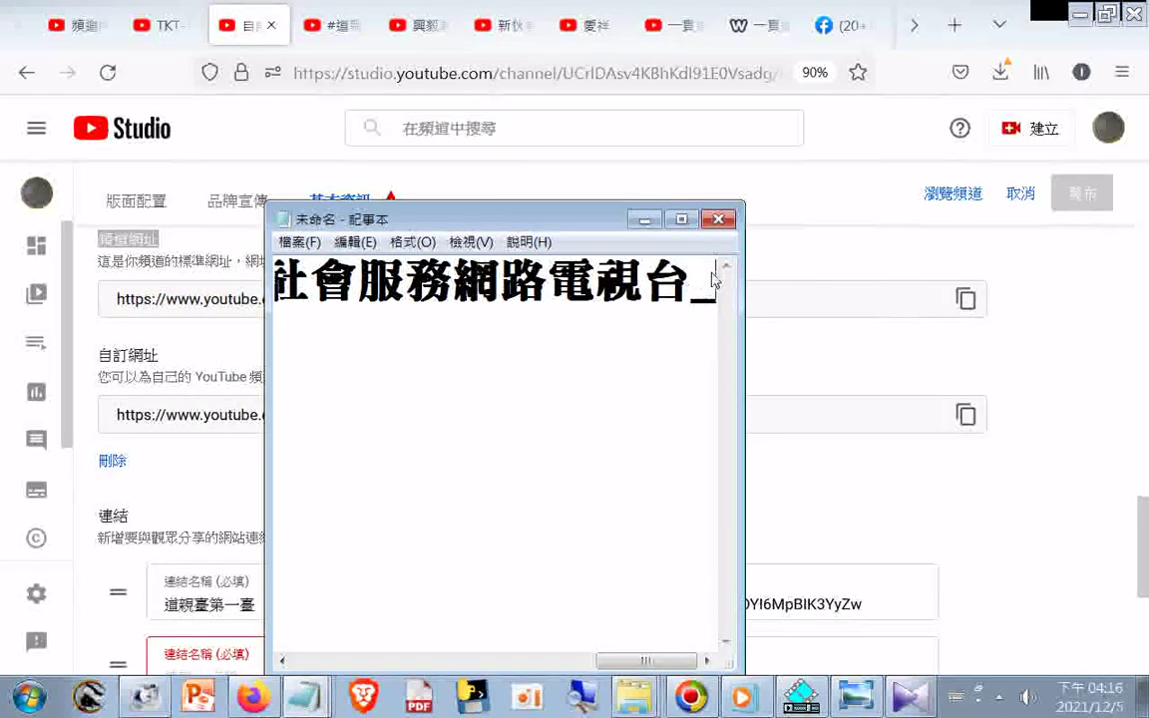
{"action": "key", "text": "ctrl+v"}
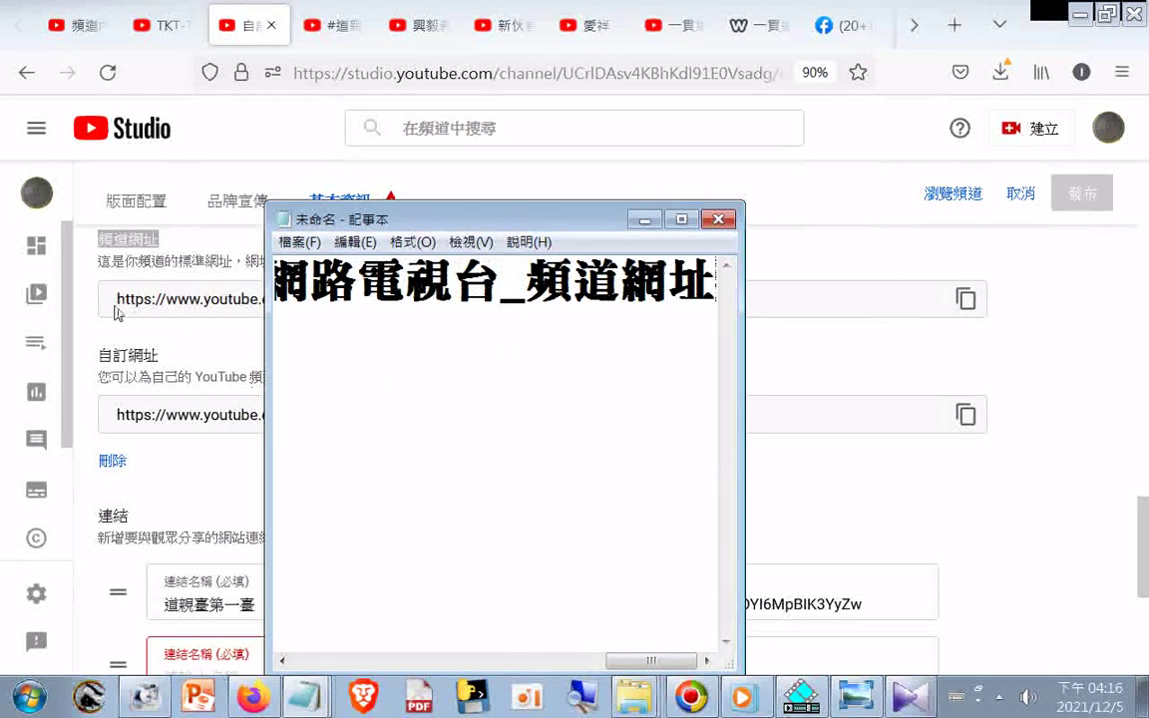
- Copy the channel URL from the page and append it after 頻道網址 in the Notepad note
{"action": "left_click_drag", "start_coordinate": [118, 309], "coordinate": [537, 299]}
{"action": "right_click", "coordinate": [537, 299]}
{"action": "left_click", "coordinate": [544, 447]}
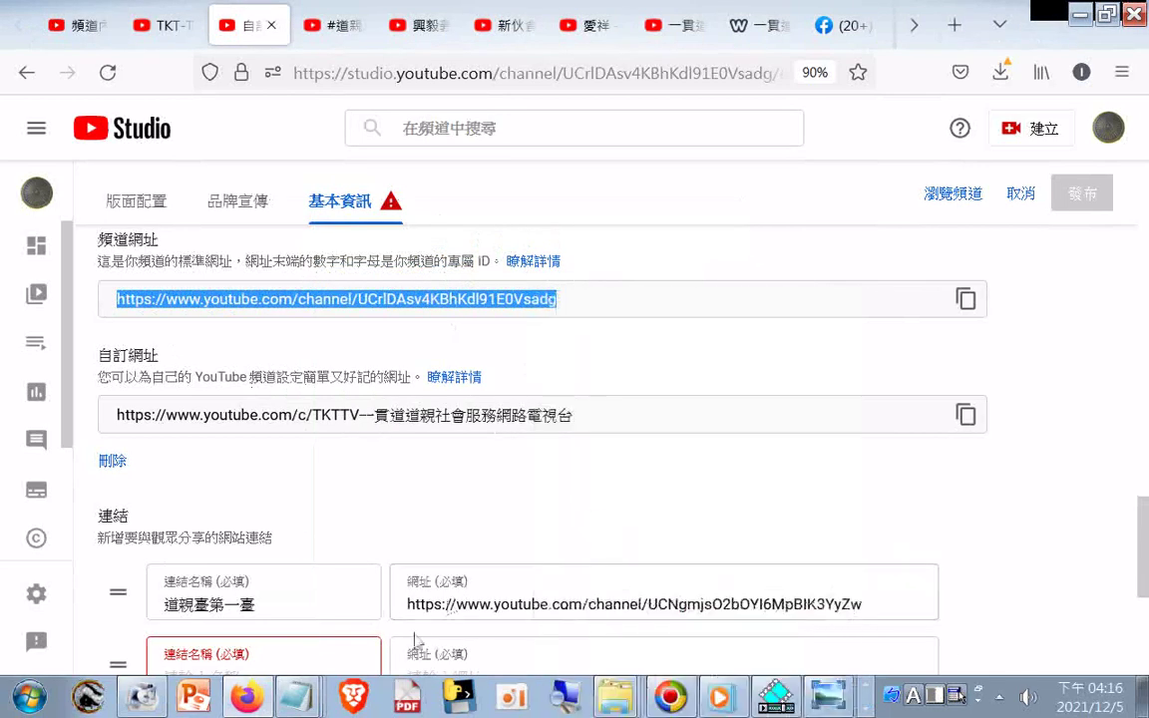
{"action": "left_click", "coordinate": [296, 696]}
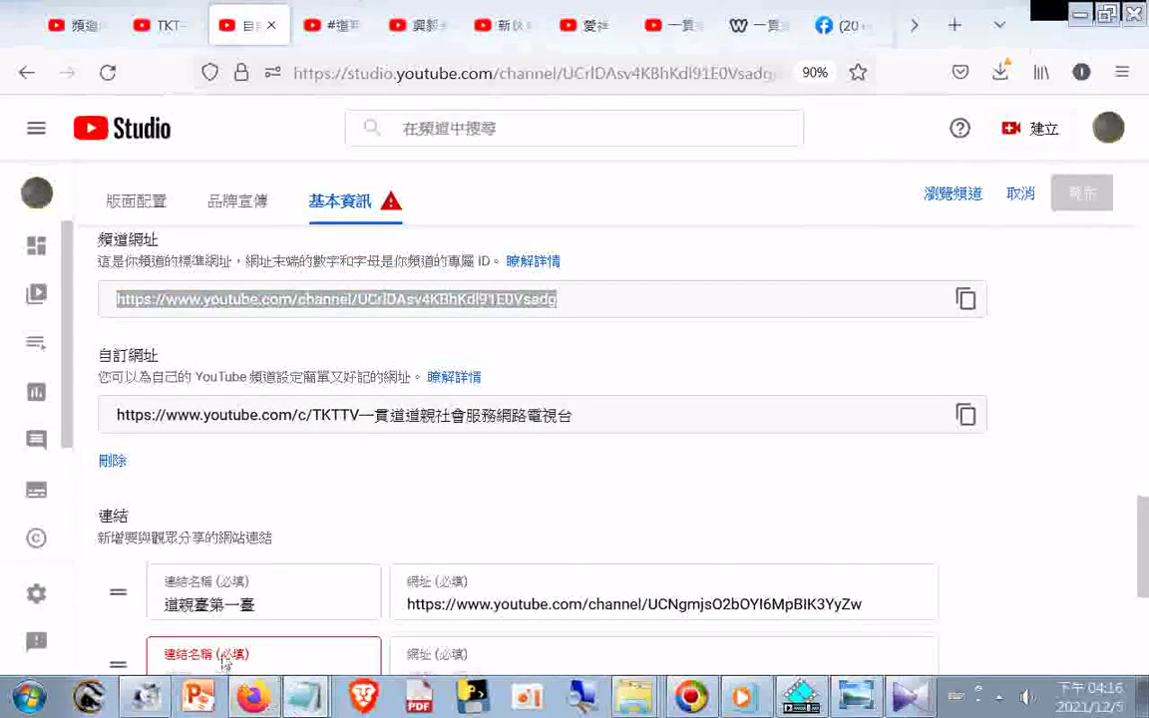
{"action": "right_click", "coordinate": [708, 291]}
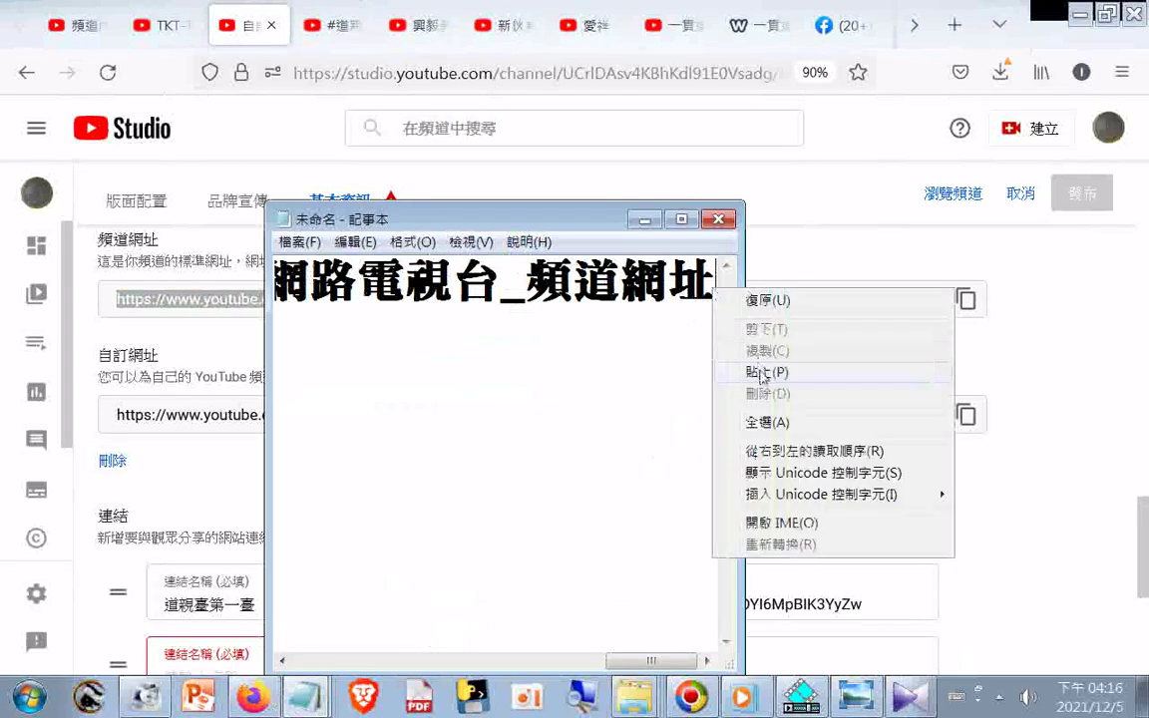
{"action": "left_click", "coordinate": [738, 372]}
- Copy the note's whole text and start saving the note, naming the file TKT-TV followed by the copied text
{"action": "left_click_drag", "start_coordinate": [711, 295], "coordinate": [354, 287]}
{"action": "right_click", "coordinate": [354, 290]}
{"action": "left_click", "coordinate": [407, 352]}
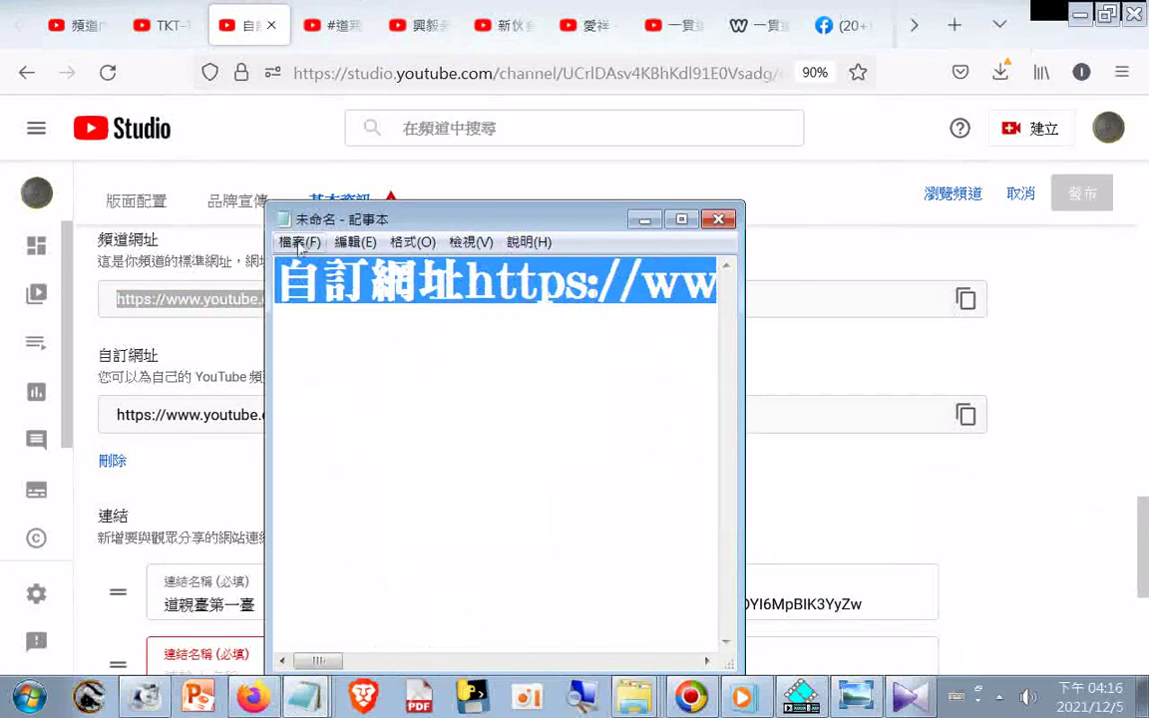
{"action": "left_click", "coordinate": [298, 241]}
{"action": "key", "text": "Escape"}
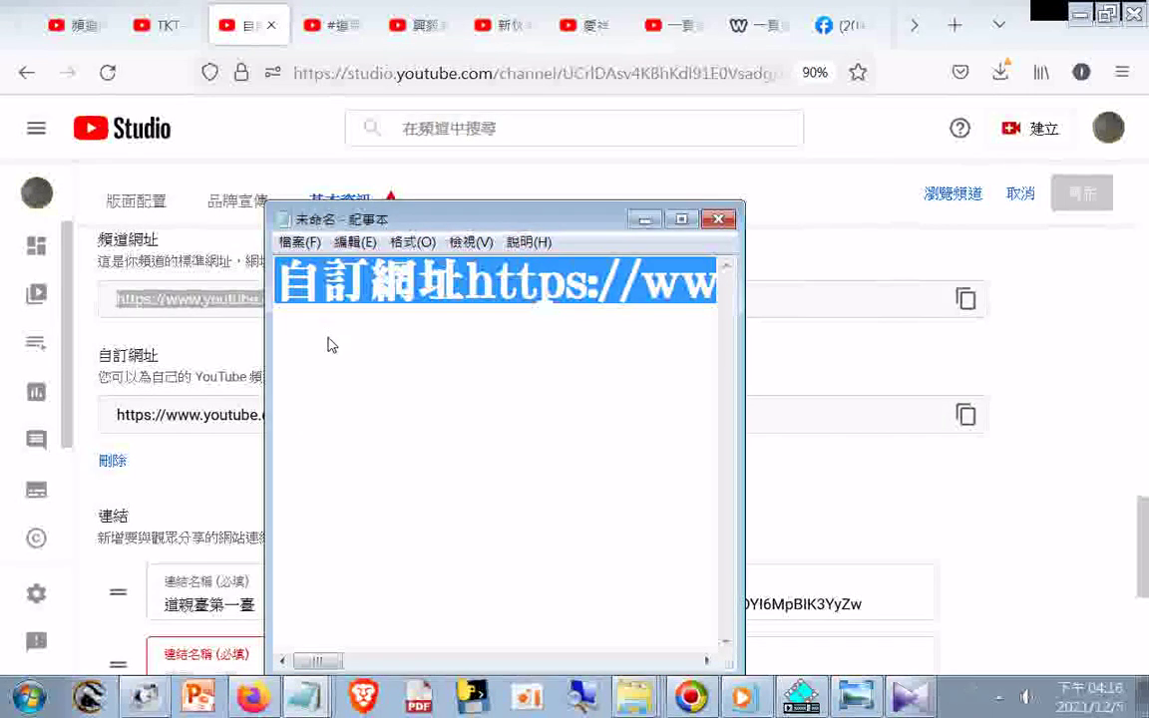
{"action": "key", "text": "ctrl+s"}
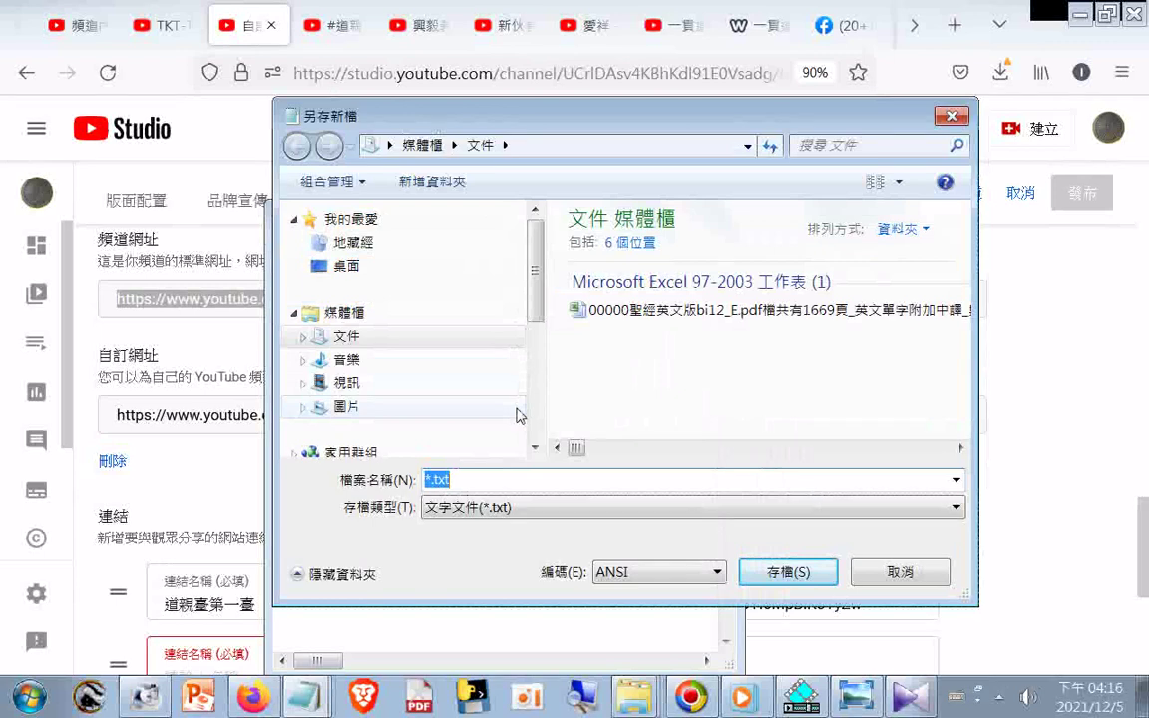
{"action": "type", "text": "TK"}
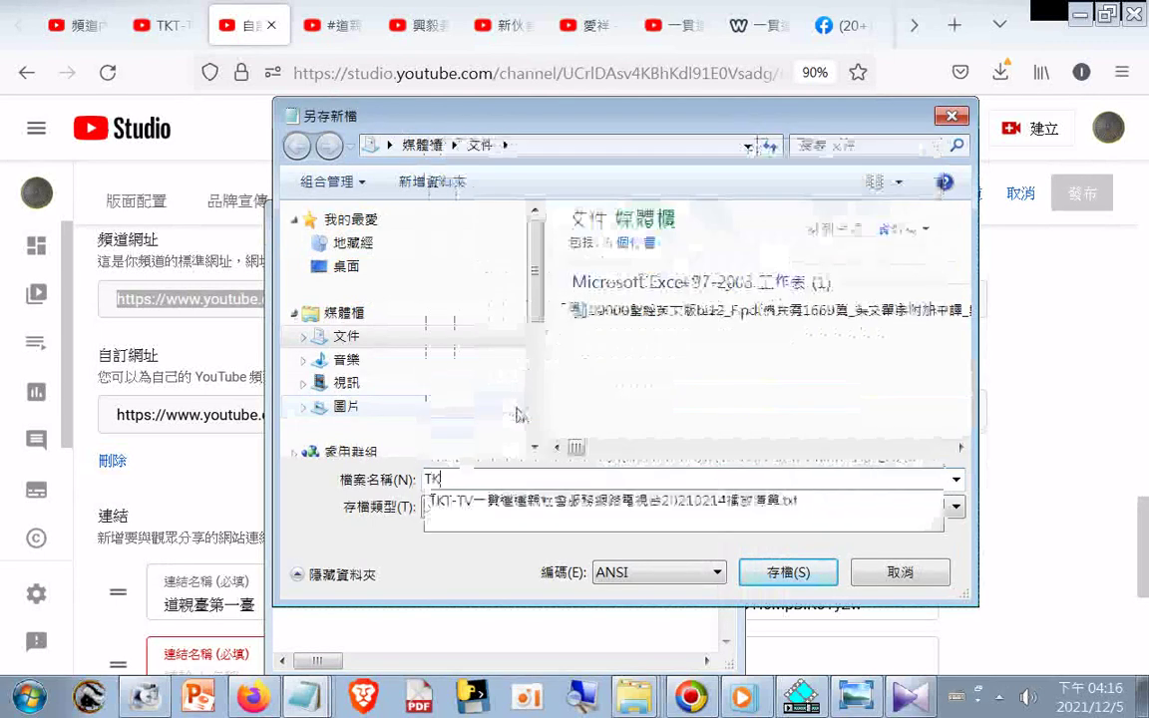
{"action": "type", "text": "T-TV"}
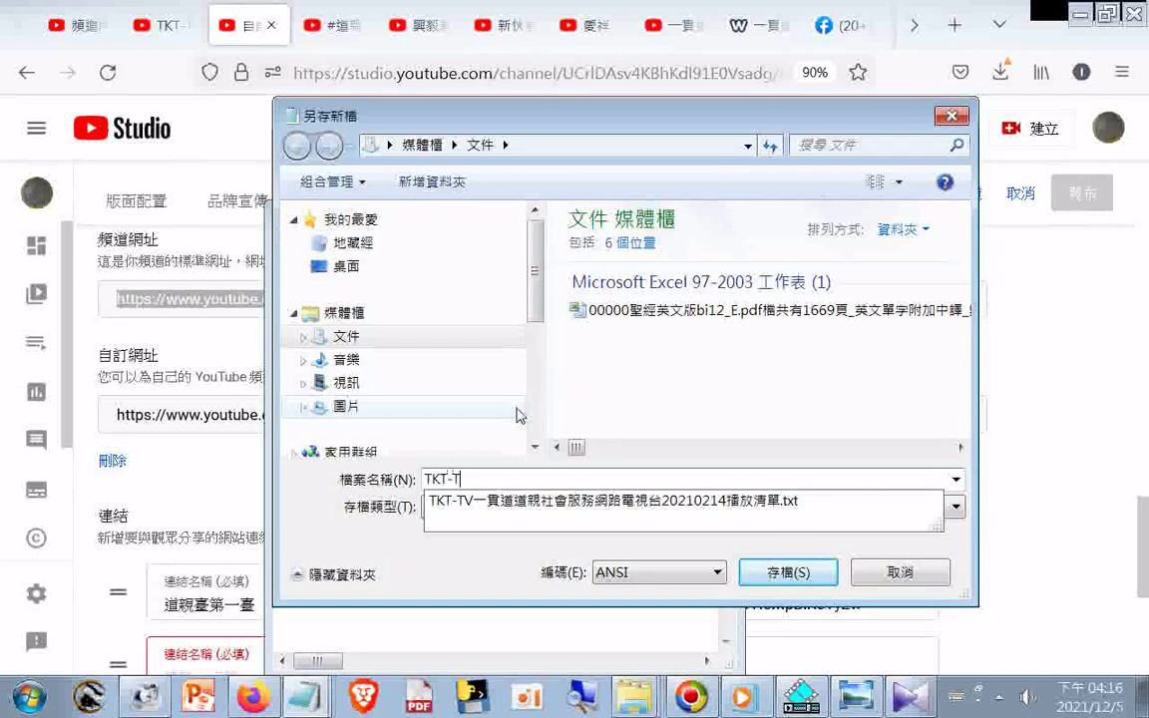
{"action": "right_click", "coordinate": [484, 477]}
{"action": "left_click", "coordinate": [538, 284]}
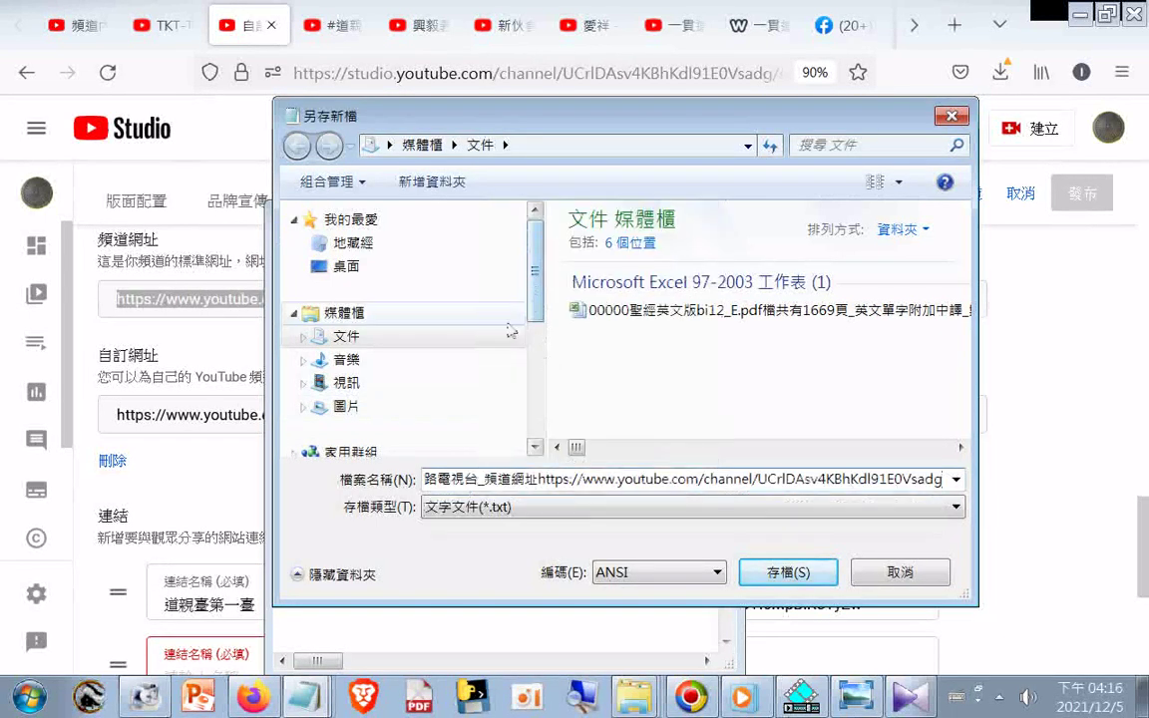
- Set the encoding to Unicode and the save location to 桌面, and try to save the text file
{"action": "left_click", "coordinate": [763, 576]}
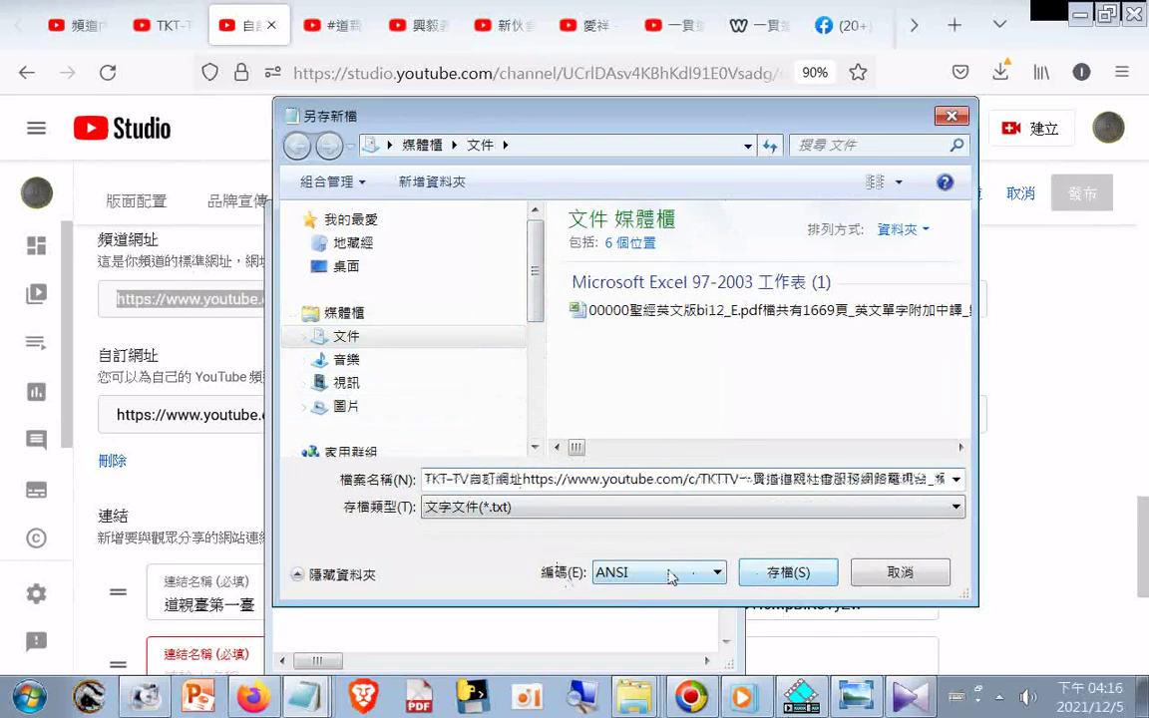
{"action": "left_click", "coordinate": [670, 577]}
{"action": "left_click", "coordinate": [651, 611]}
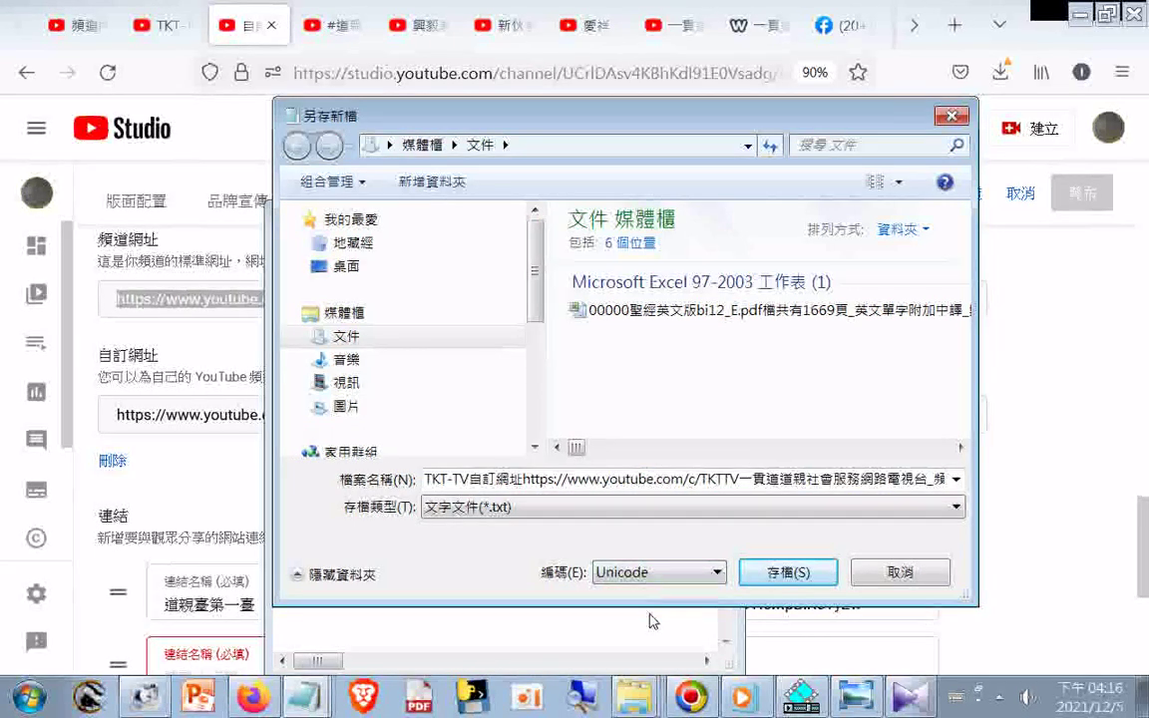
{"action": "left_click", "coordinate": [377, 267]}
{"action": "left_click", "coordinate": [787, 572]}
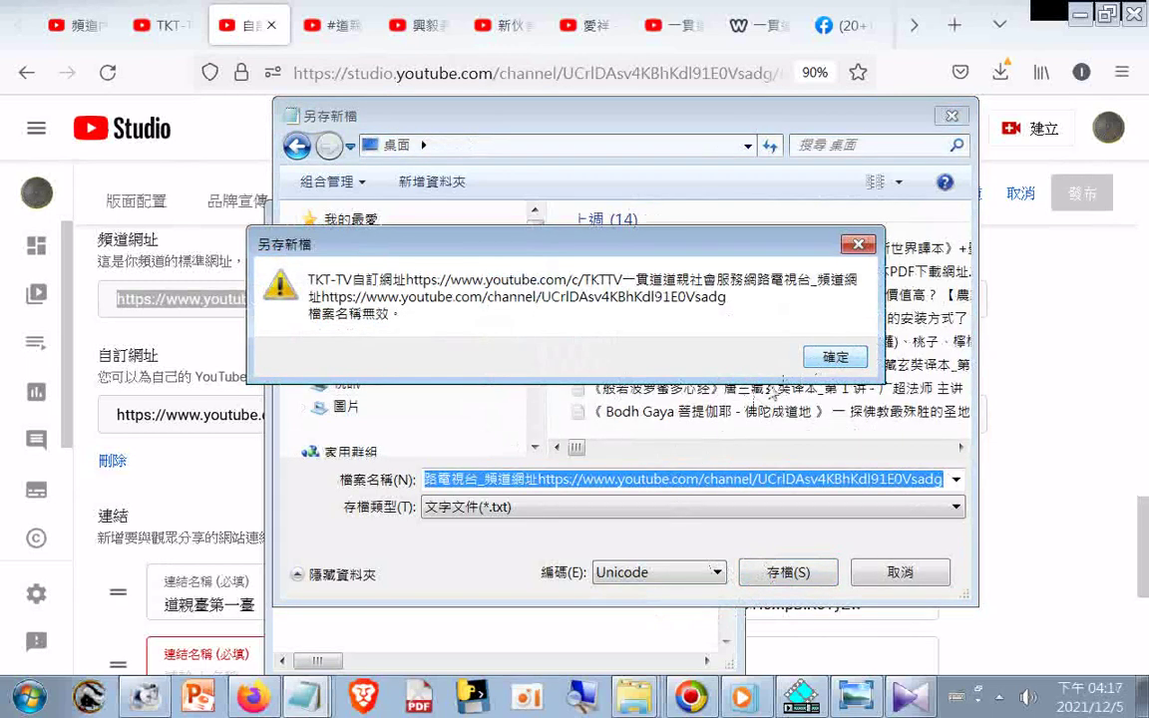
{"action": "left_click", "coordinate": [833, 357]}
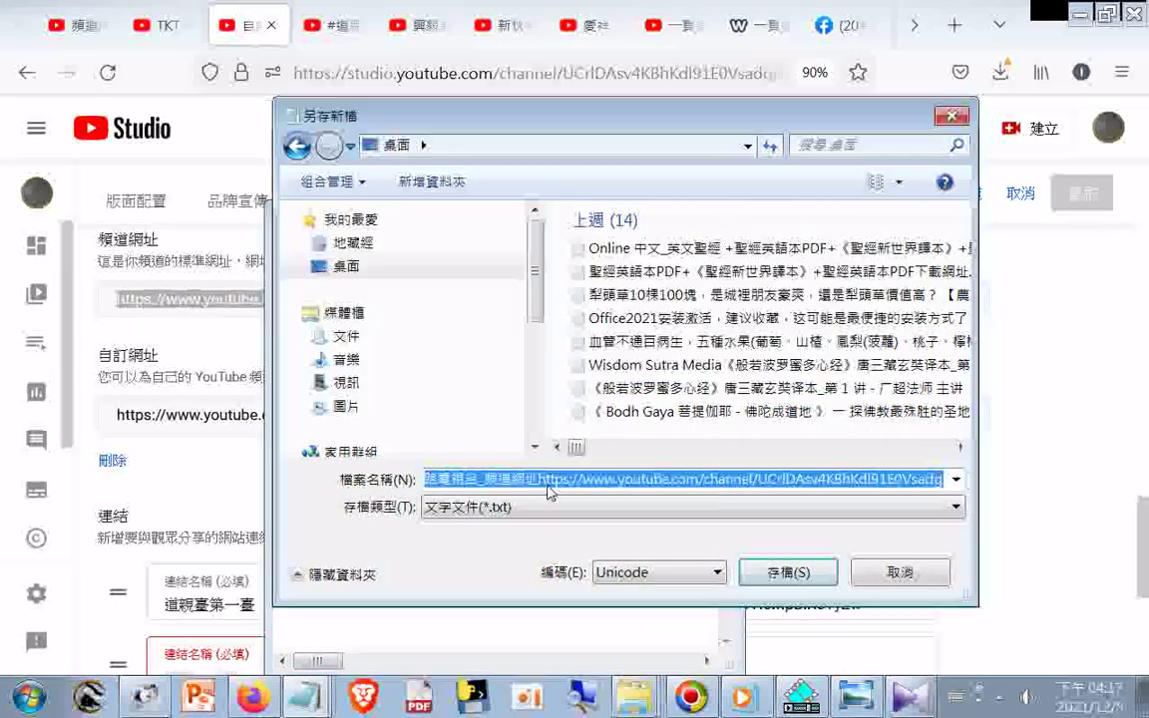
- In the file name's channel URL part, remove :// after https and replace the slashes before and after "channel" with underscores
{"action": "left_click", "coordinate": [571, 480]}
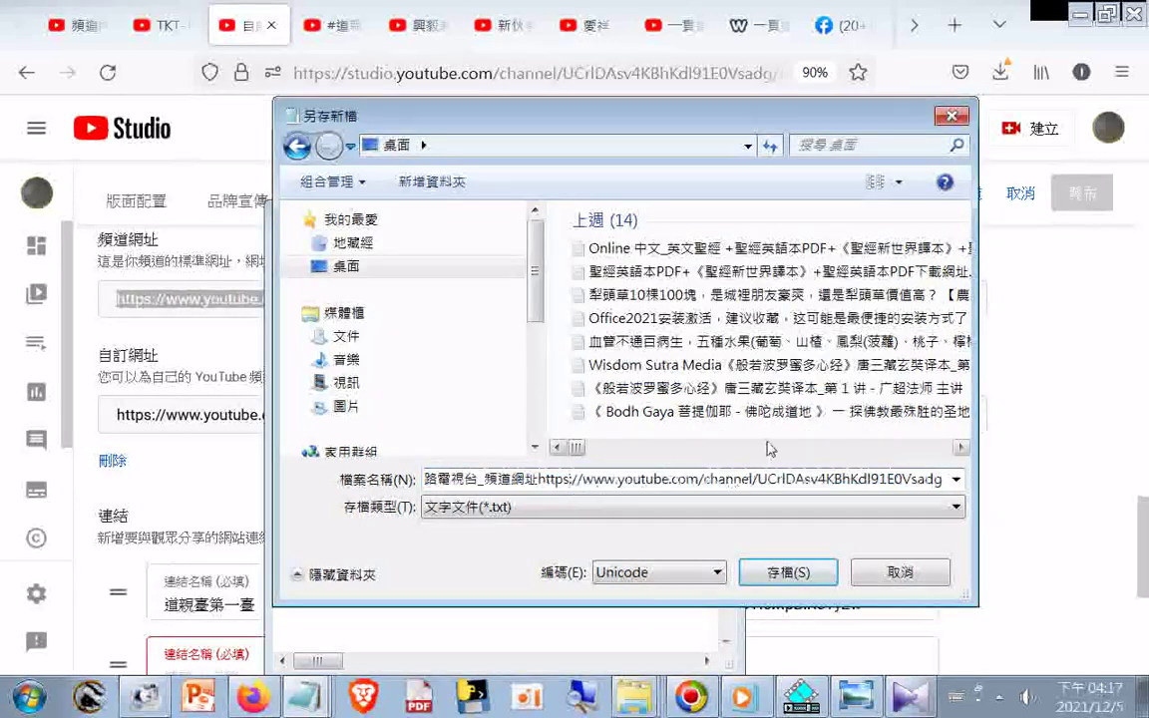
{"action": "key", "text": "Delete"}
{"action": "key", "text": "Delete"}
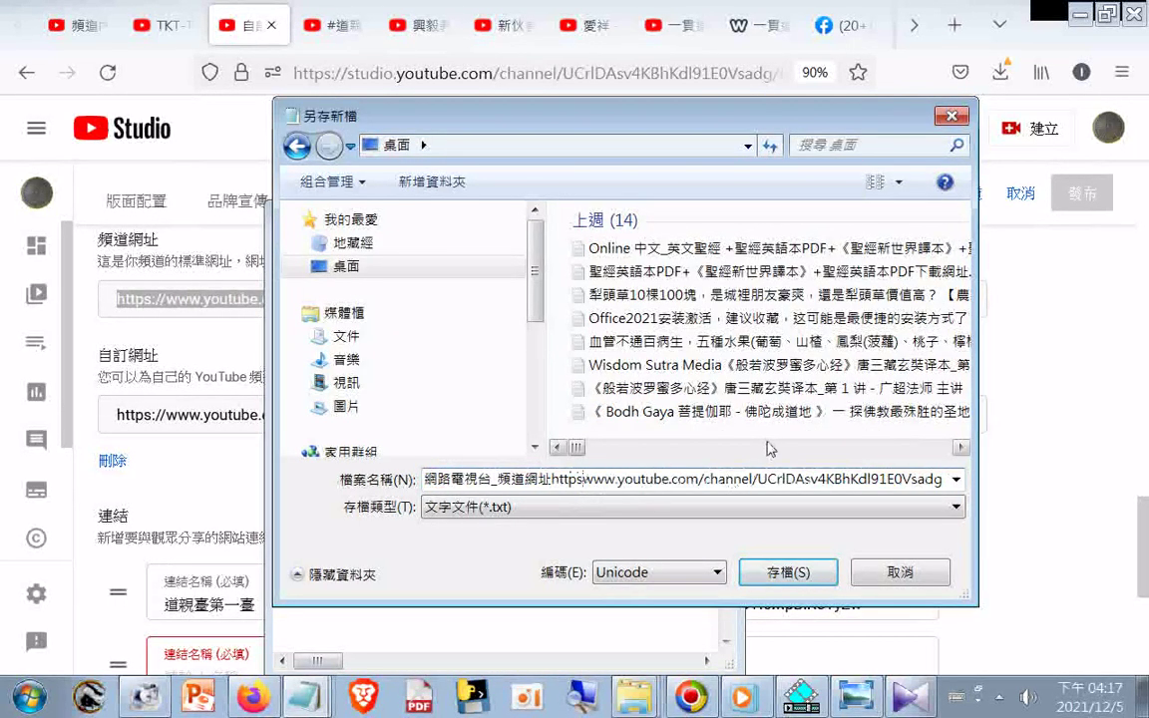
{"action": "double_click", "coordinate": [702, 480]}
{"action": "type", "text": "_"}
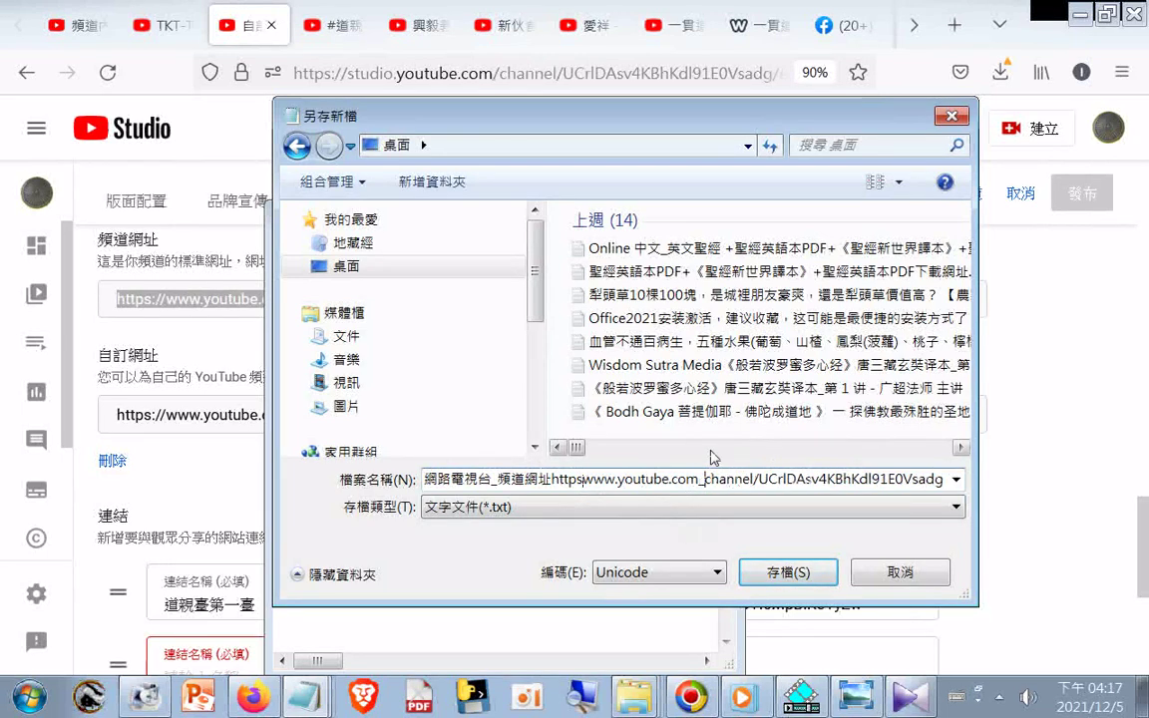
{"action": "key", "text": "Right"}
{"action": "key", "text": "Right"}
{"action": "key", "text": "Right"}
{"action": "key", "text": "Right"}
{"action": "key", "text": "Right"}
{"action": "key", "text": "Right"}
{"action": "key", "text": "Right"}
{"action": "key", "text": "Delete"}
{"action": "type", "text": "_"}
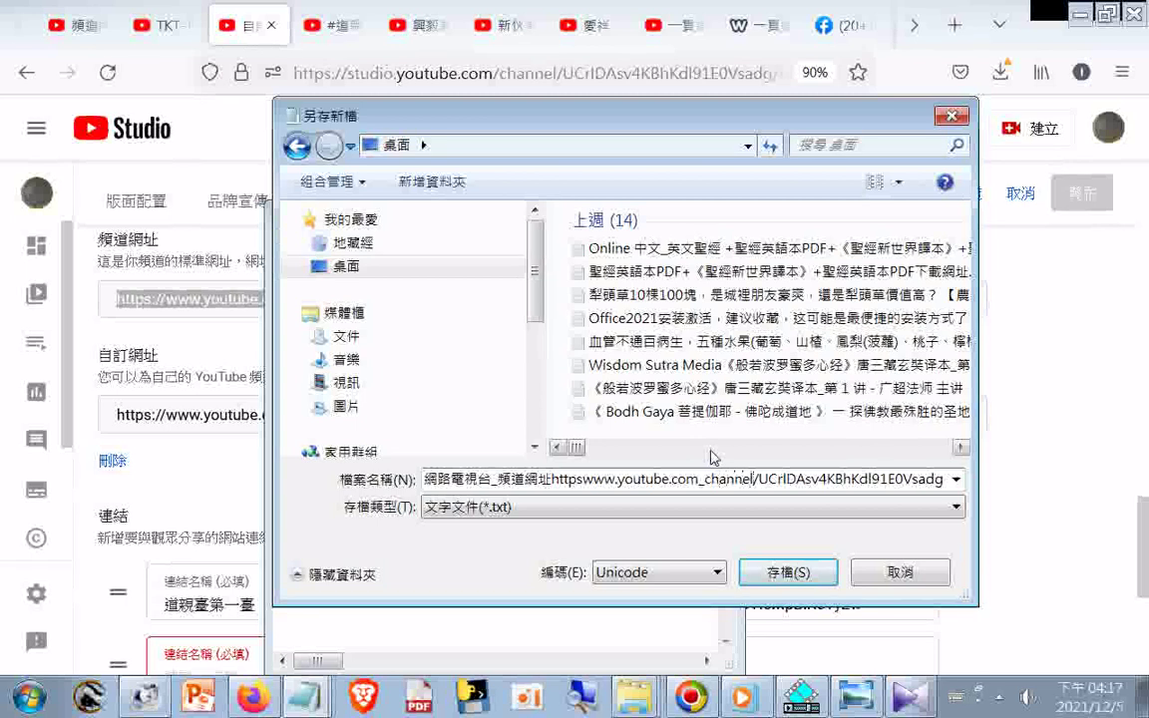
{"action": "key", "text": "Delete"}
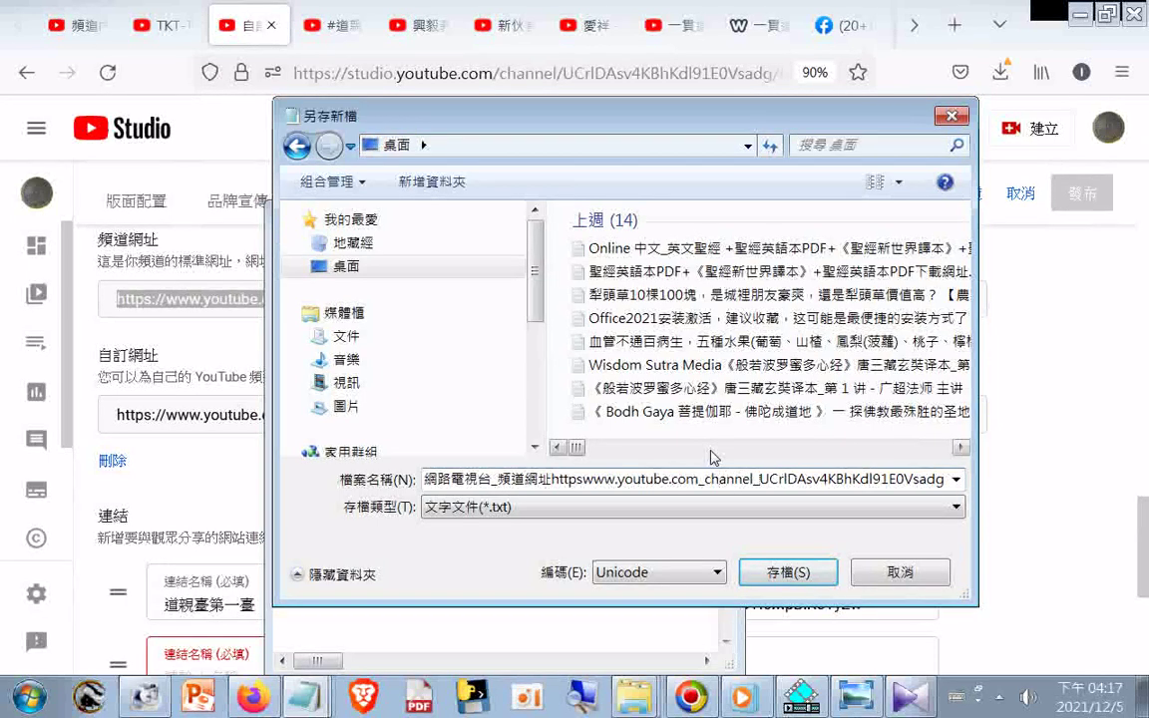
- Insert two underscores between https and www in the file name's channel URL part
{"action": "key", "text": "Tab"}
{"action": "left_click", "coordinate": [584, 487]}
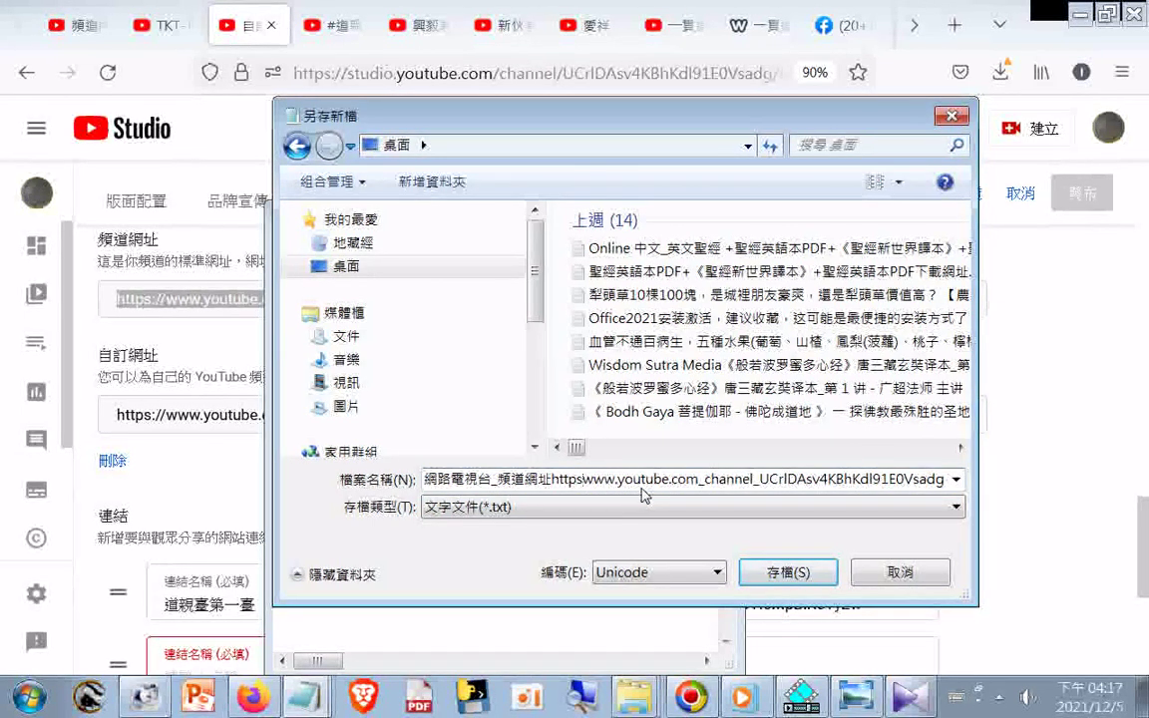
{"action": "type", "text": "__"}
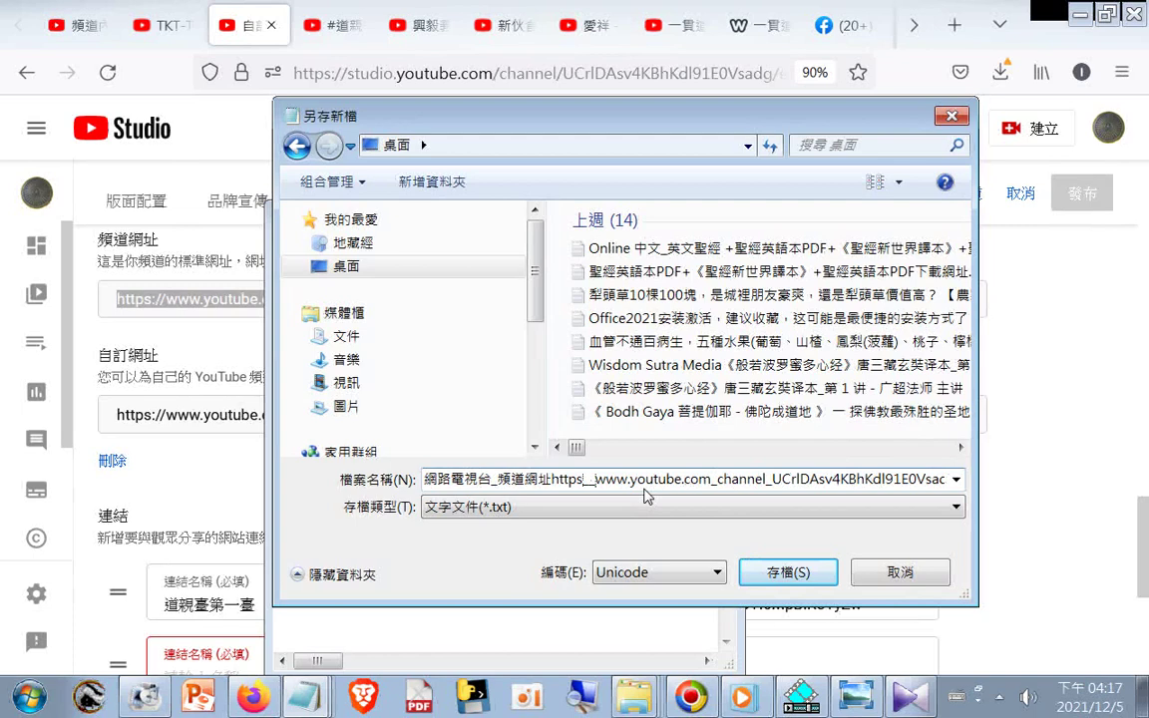
- Insert 冒號 between https and the two underscores in the file name's channel URL part
{"action": "key", "text": "ctrl+space"}
{"action": "key", "text": "Delete"}
{"action": "key", "text": "Delete"}
{"action": "type", "text": "："}
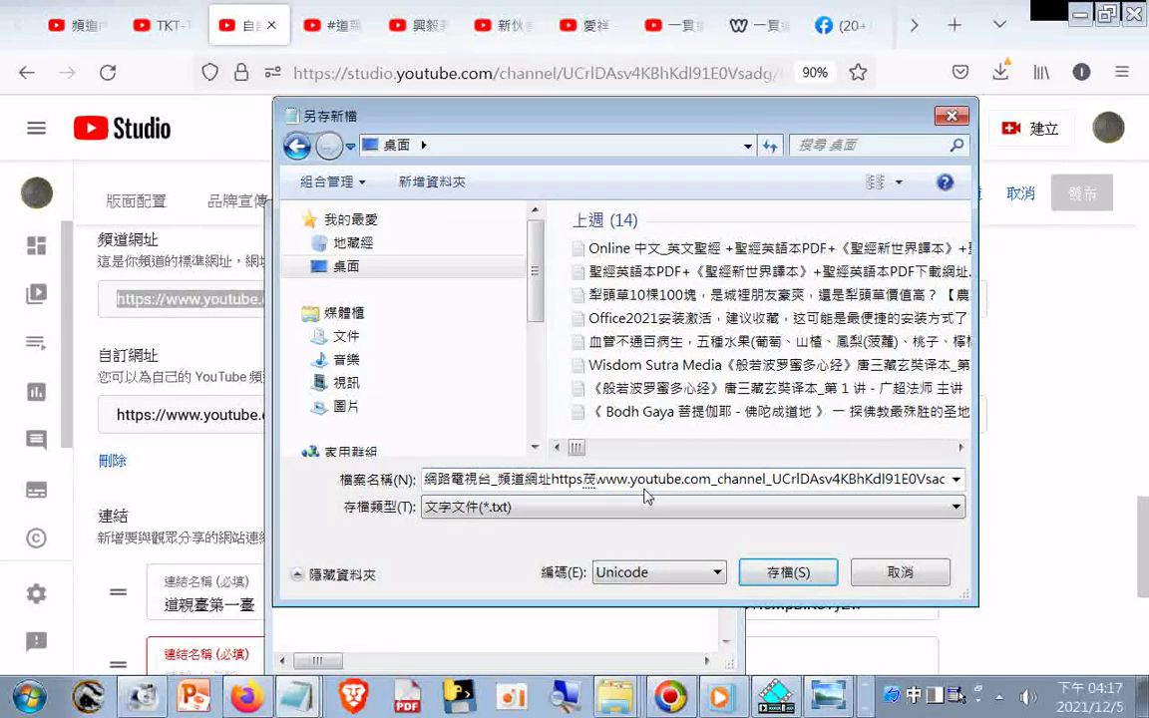
{"action": "type", "text": "冒號"}
- In the file name's custom URL part, replace the :// after https with two underscores
{"action": "key", "text": "Left"}
{"action": "key", "text": "Left"}
{"action": "key", "text": "Left"}
{"action": "key", "text": "Left"}
{"action": "key", "text": "Left"}
{"action": "key", "text": "Left"}
{"action": "key", "text": "Left"}
{"action": "key", "text": "Left"}
{"action": "key", "text": "Left"}
{"action": "key", "text": "Left"}
{"action": "key", "text": "Left"}
{"action": "key", "text": "Left"}
{"action": "key", "text": "Left"}
{"action": "key", "text": "Left"}
{"action": "key", "text": "Left"}
{"action": "key", "text": "Left"}
{"action": "key", "text": "Left"}
{"action": "key", "text": "Left"}
{"action": "key", "text": "Left"}
{"action": "key", "text": "Left"}
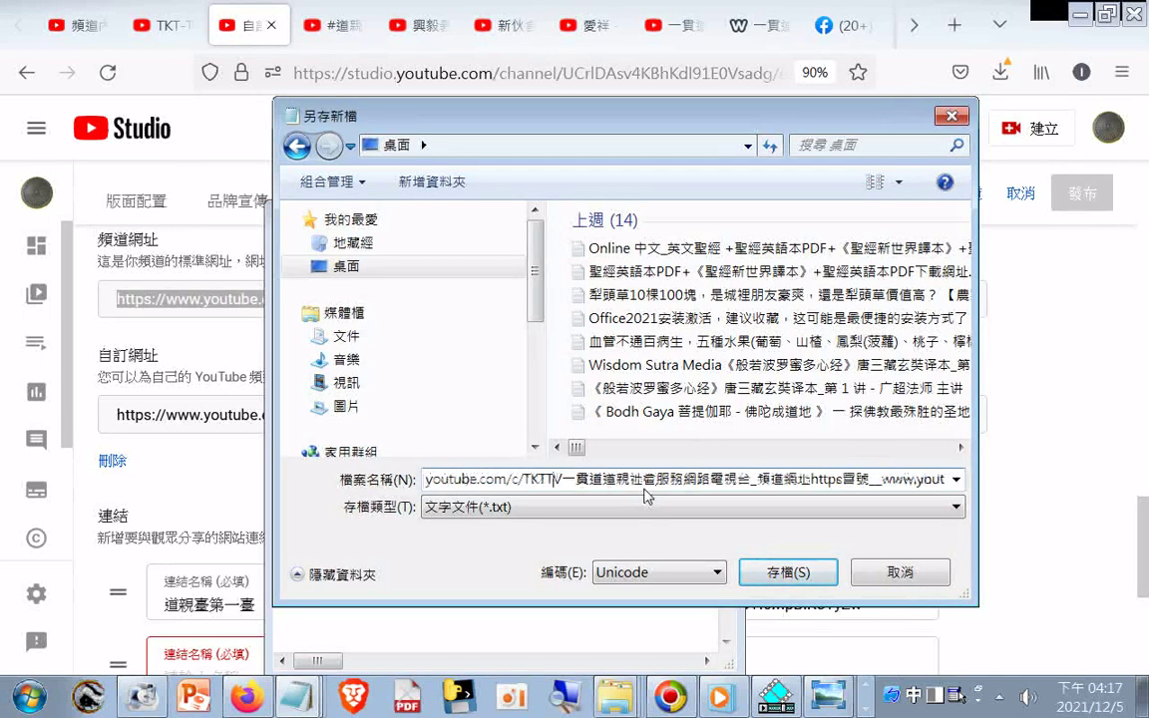
{"action": "key", "text": "Left"}
{"action": "key", "text": "Left"}
{"action": "key", "text": "Left"}
{"action": "key", "text": "Left"}
{"action": "key", "text": "Left"}
{"action": "key", "text": "Left"}
{"action": "key", "text": "Left"}
{"action": "key", "text": "Left"}
{"action": "key", "text": "Left"}
{"action": "key", "text": "Left"}
{"action": "key", "text": "Left"}
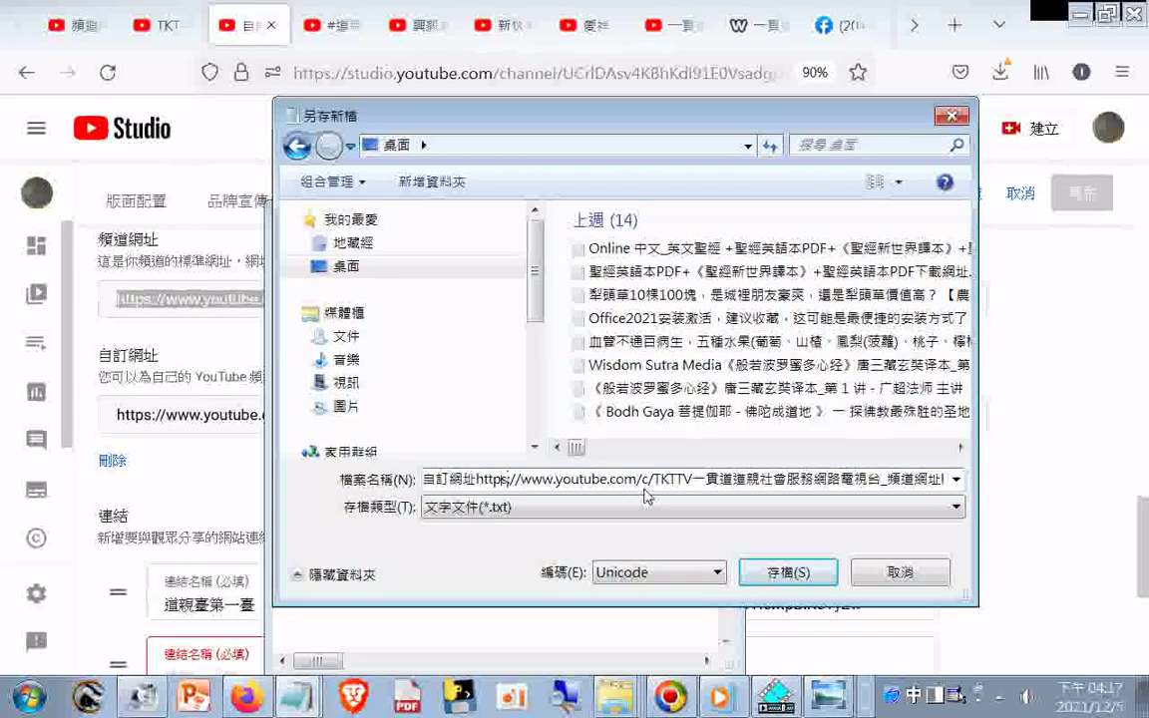
{"action": "key", "text": "Delete"}
{"action": "key", "text": "Delete"}
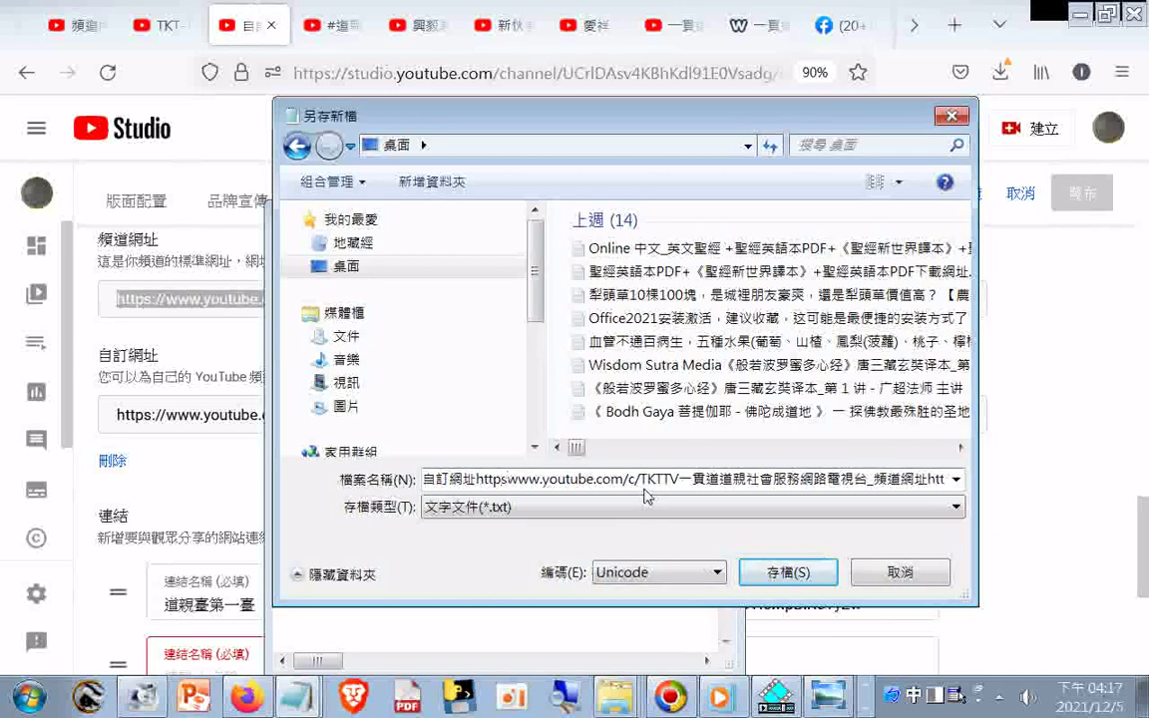
{"action": "type", "text": "_"}
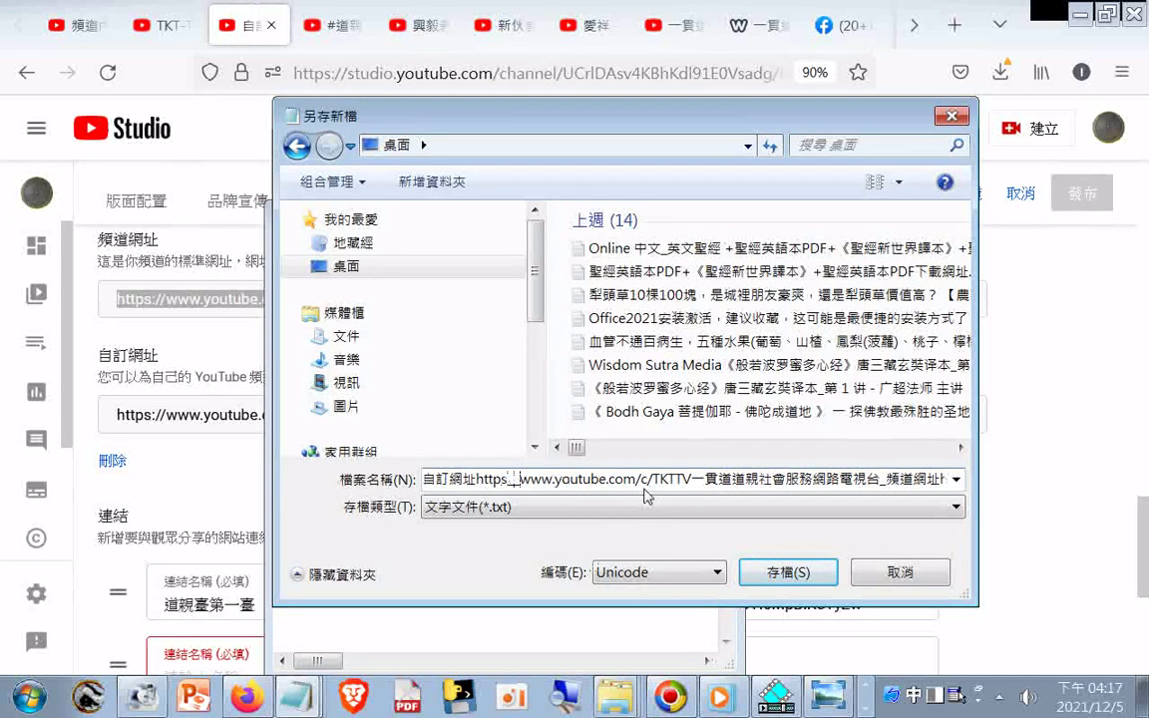
- Replace the slashes before and after "c" with underscores in the file name's custom URL part
{"action": "key", "text": "Right"}
{"action": "key", "text": "Right"}
{"action": "key", "text": "Right"}
{"action": "key", "text": "Delete"}
{"action": "type", "text": "_"}
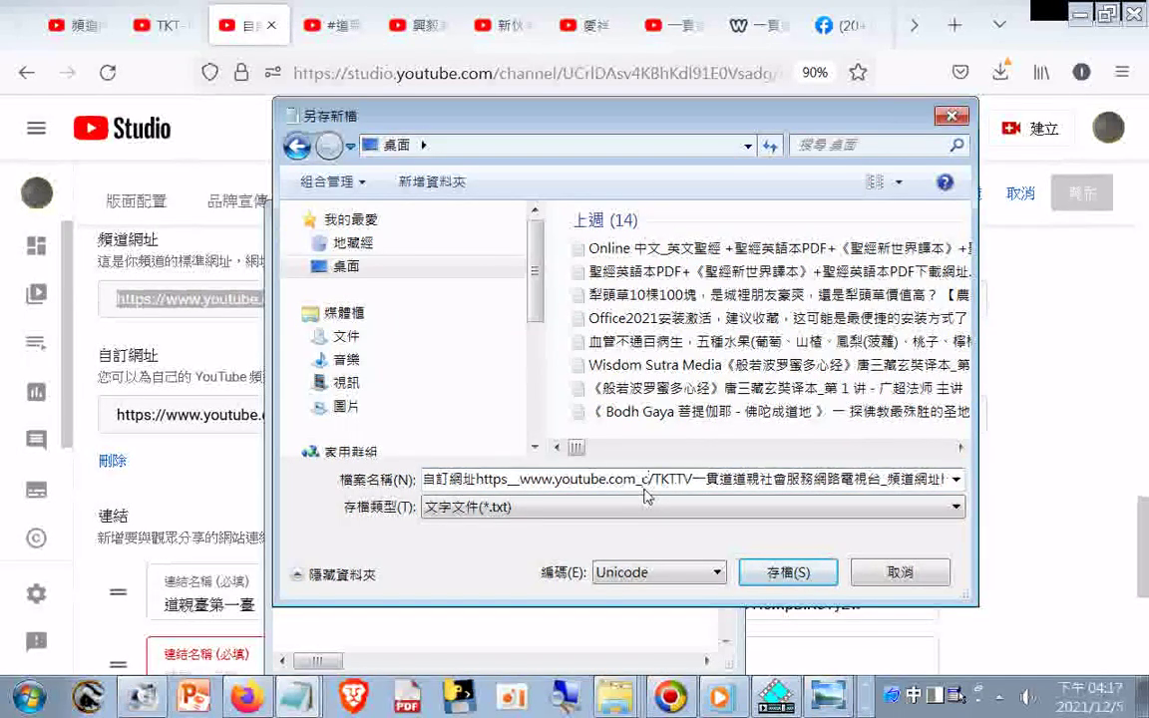
{"action": "type", "text": "_"}
{"action": "key", "text": "Delete"}
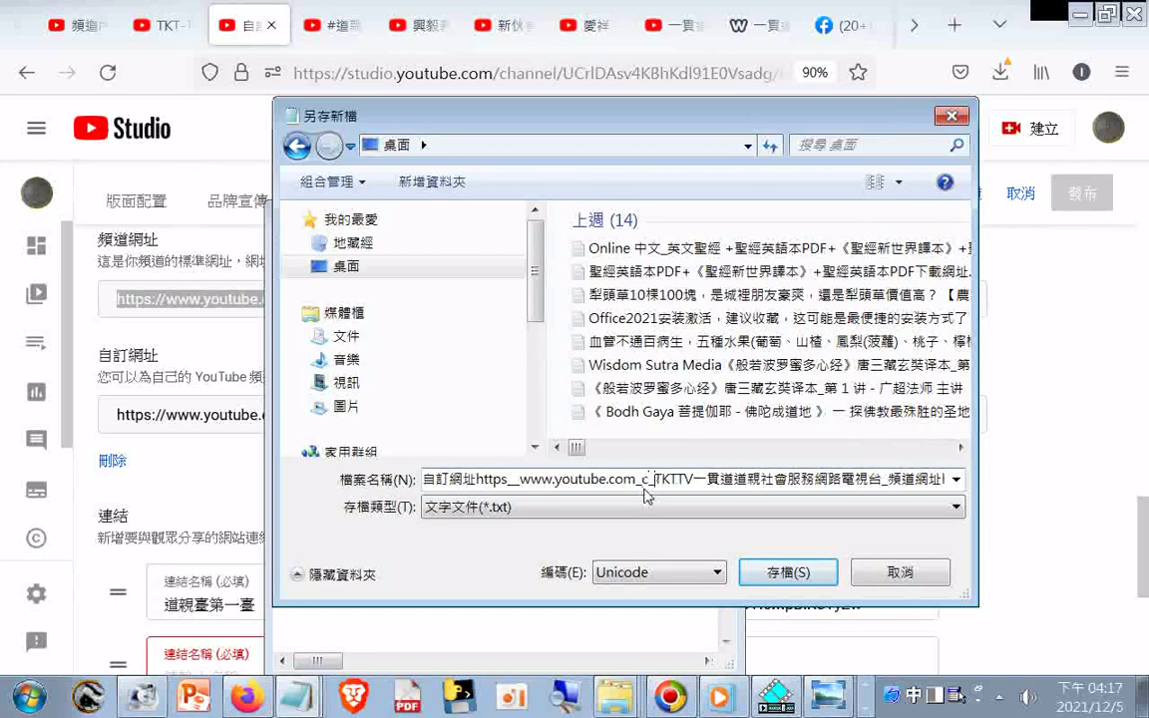
- Insert 冒號 after https in the file name's custom URL part and save the text file to 桌面
{"action": "key", "text": "Left"}
{"action": "key", "text": "Left"}
{"action": "key", "text": "Left"}
{"action": "key", "text": "Left"}
{"action": "key", "text": "Left"}
{"action": "key", "text": "Left"}
{"action": "key", "text": "Left"}
{"action": "key", "text": "Left"}
{"action": "key", "text": "Left"}
{"action": "key", "text": "Left"}
{"action": "key", "text": "Left"}
{"action": "key", "text": "Left"}
{"action": "key", "text": "Left"}
{"action": "key", "text": "Left"}
{"action": "key", "text": "Left"}
{"action": "key", "text": "Left"}
{"action": "key", "text": "Left"}
{"action": "key", "text": "Left"}
{"action": "key", "text": "Left"}
{"action": "key", "text": "4"}
{"action": "key", "text": "c"}
{"action": "key", "text": "l"}
{"action": "key", "text": "4"}
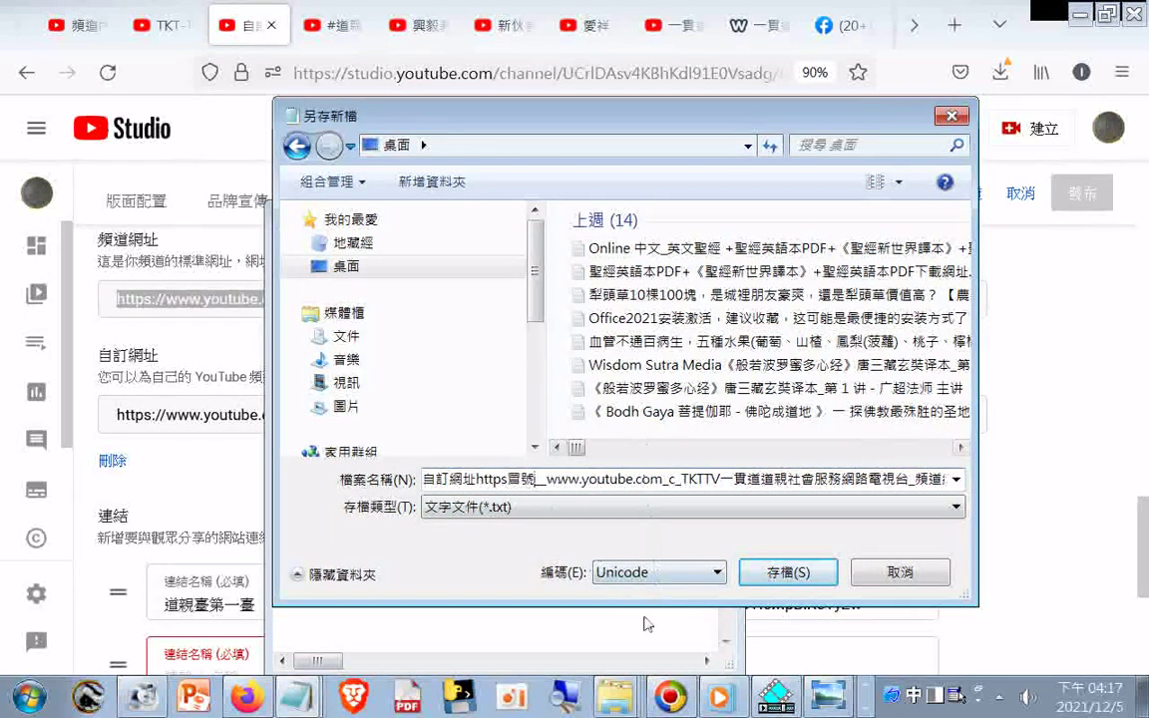
{"action": "left_click", "coordinate": [798, 576]}
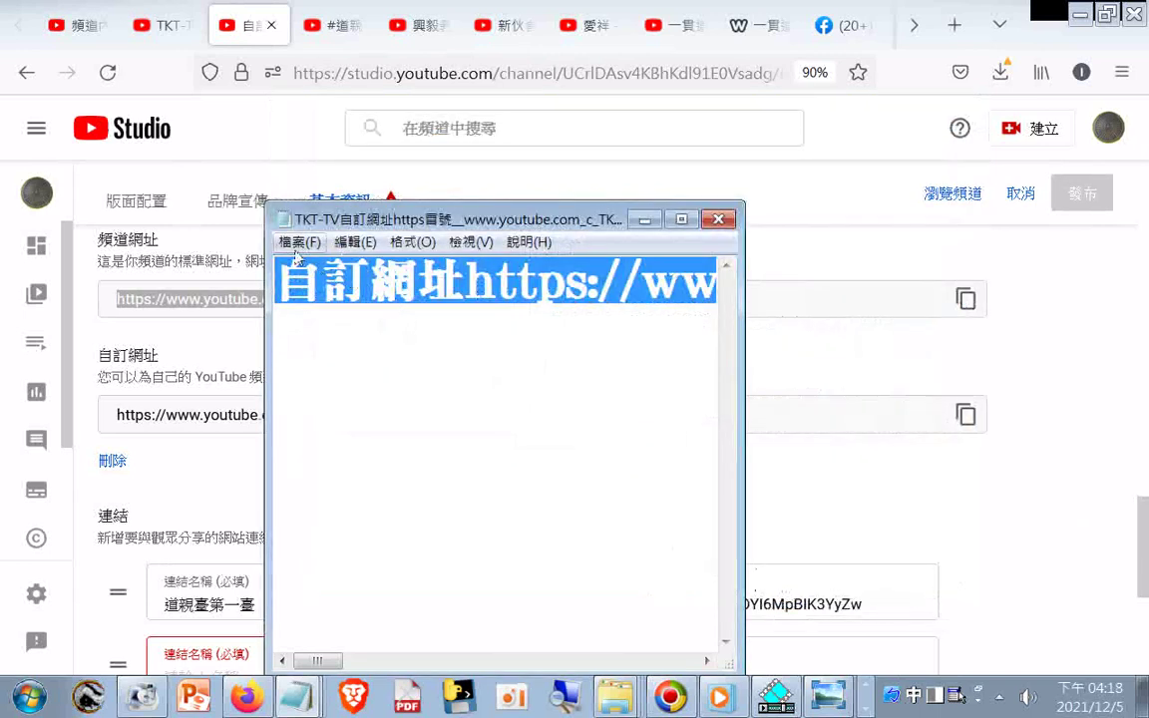
- Copy the file name and save another copy of the note under it on the Transcend (H:) drive
{"action": "left_click", "coordinate": [298, 241]}
{"action": "left_click", "coordinate": [317, 332]}
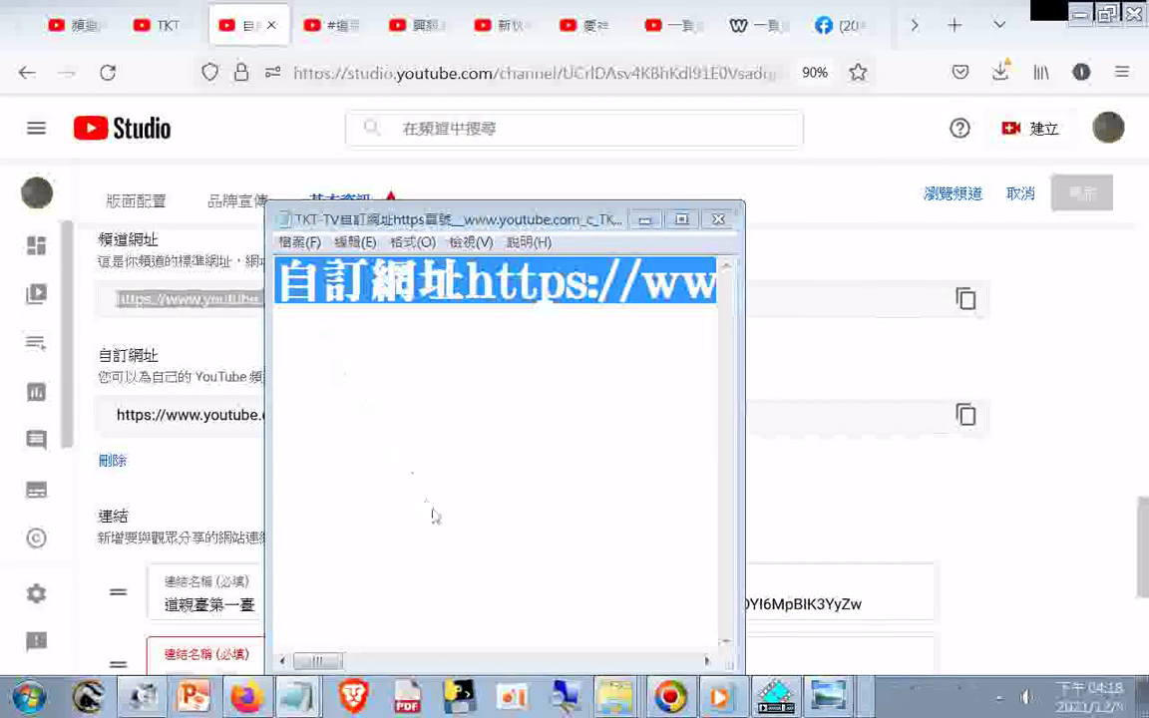
{"action": "right_click", "coordinate": [498, 477]}
{"action": "left_click", "coordinate": [565, 272]}
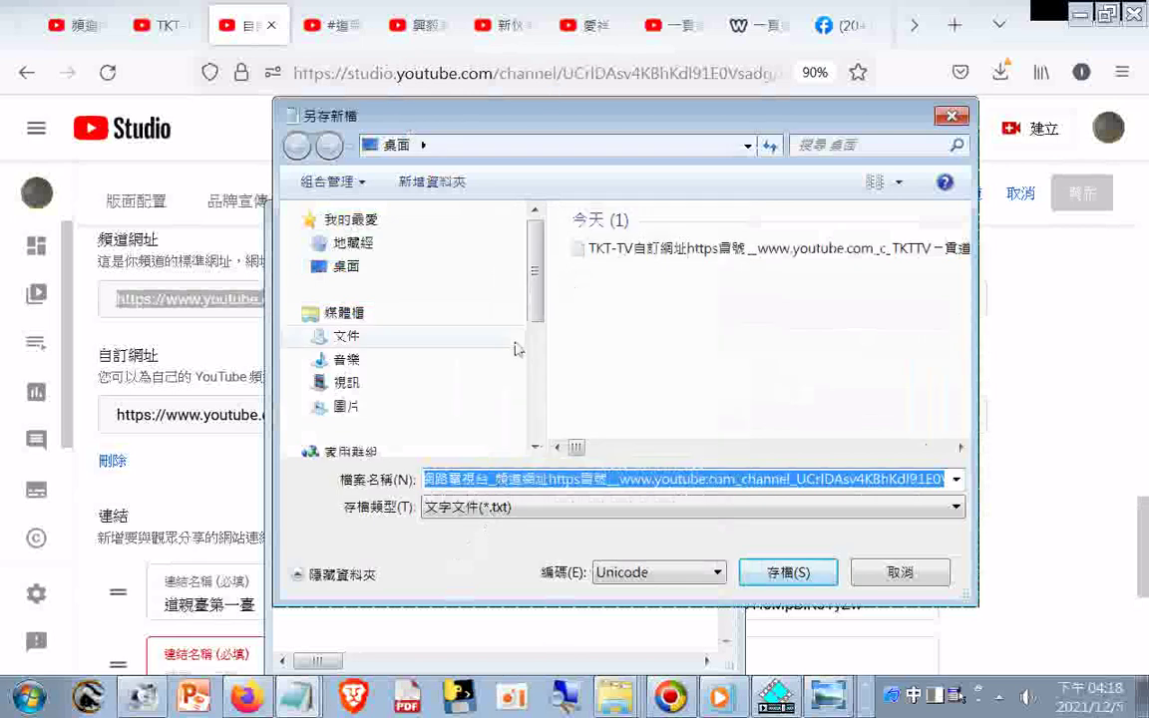
{"action": "scroll", "coordinate": [529, 399], "scroll_direction": "down", "scroll_amount": 3}
{"action": "left_click", "coordinate": [379, 422]}
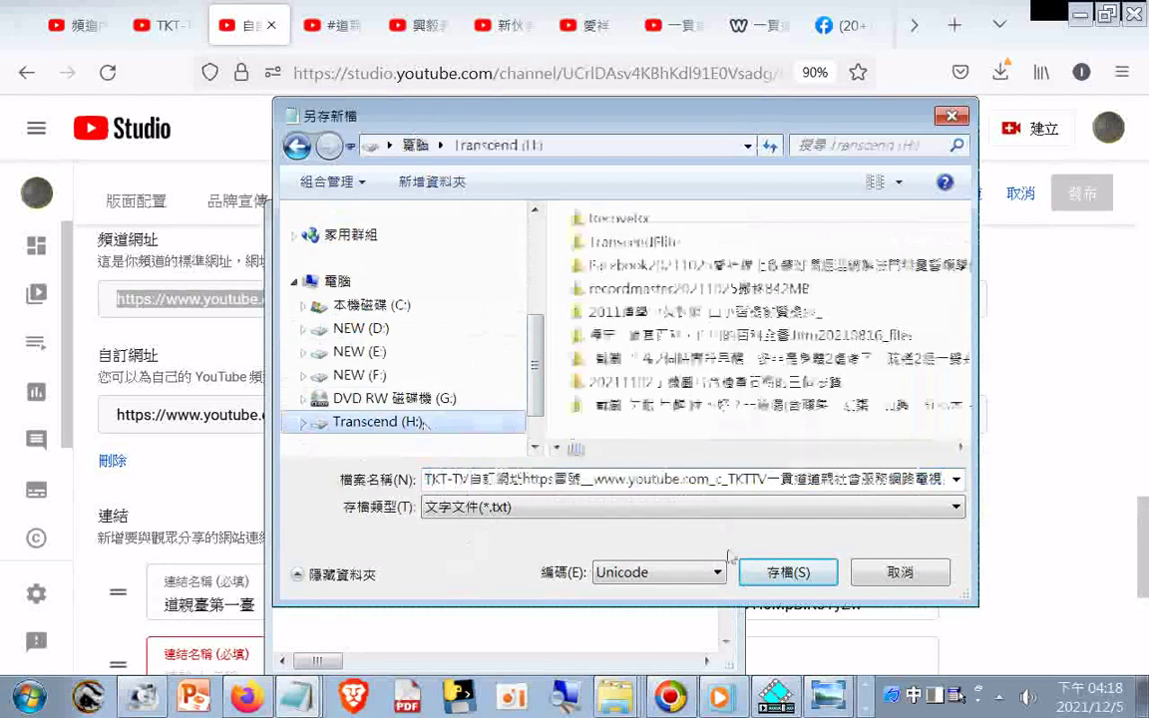
{"action": "left_click", "coordinate": [788, 572]}
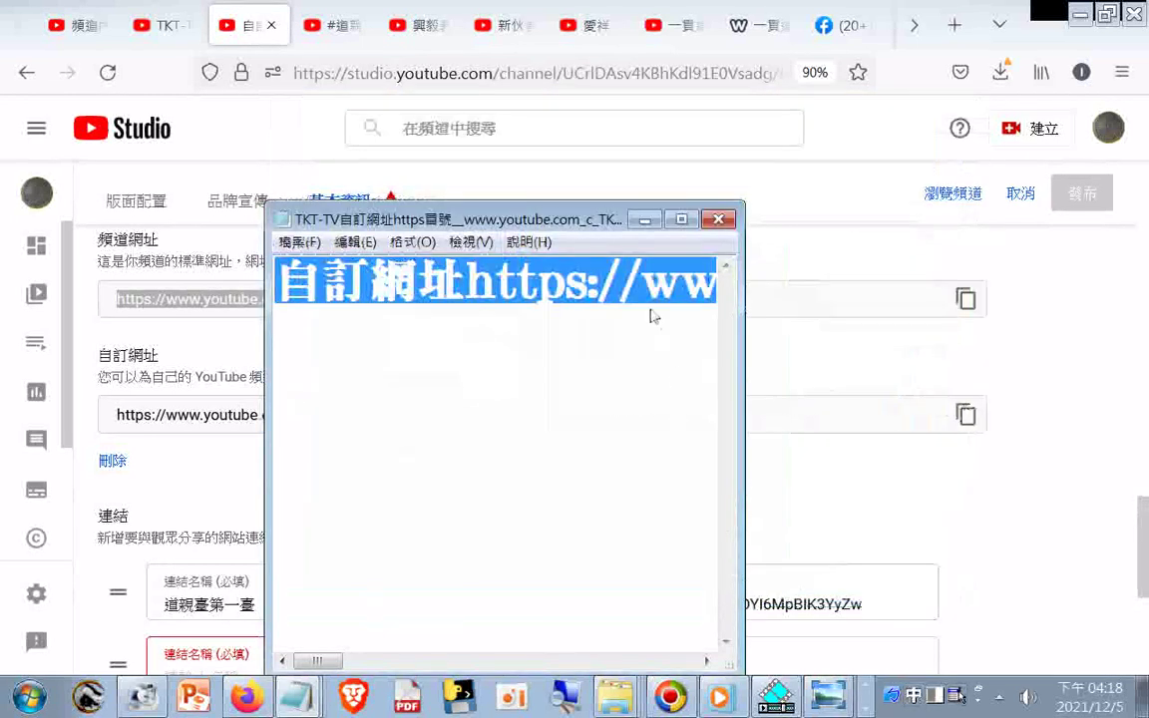
- Turn on word wrap for the note, then reposition and enlarge its window to show both URLs in full
{"action": "left_click", "coordinate": [414, 242]}
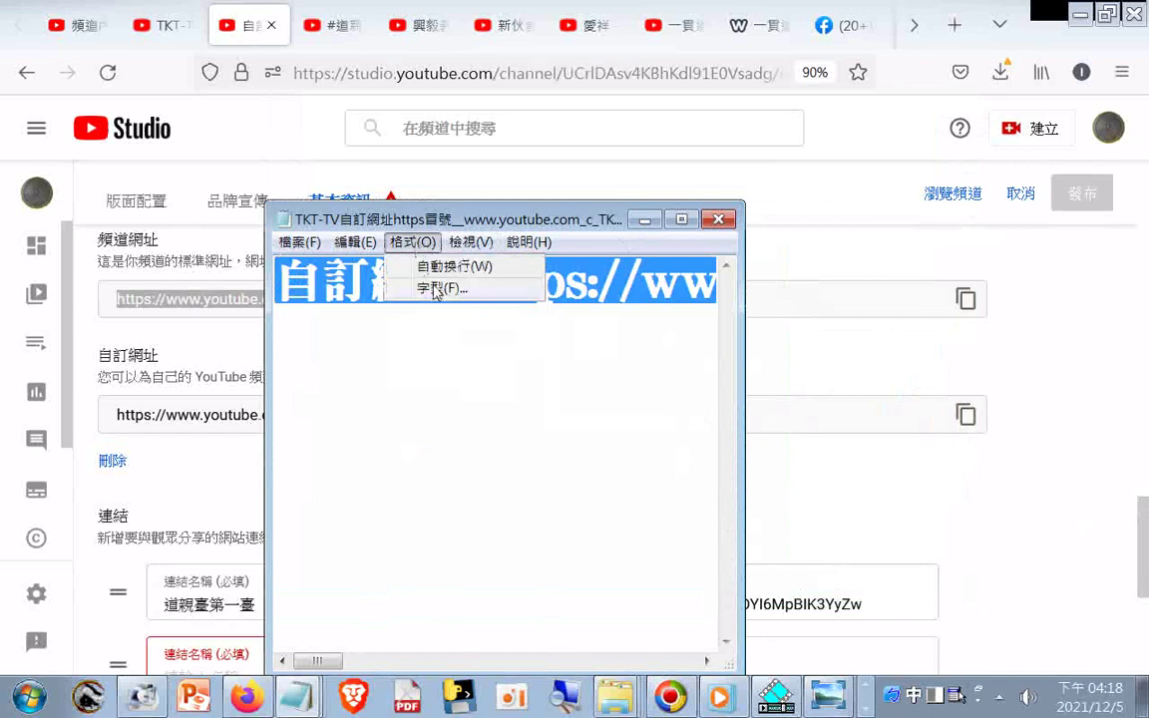
{"action": "left_click", "coordinate": [443, 267]}
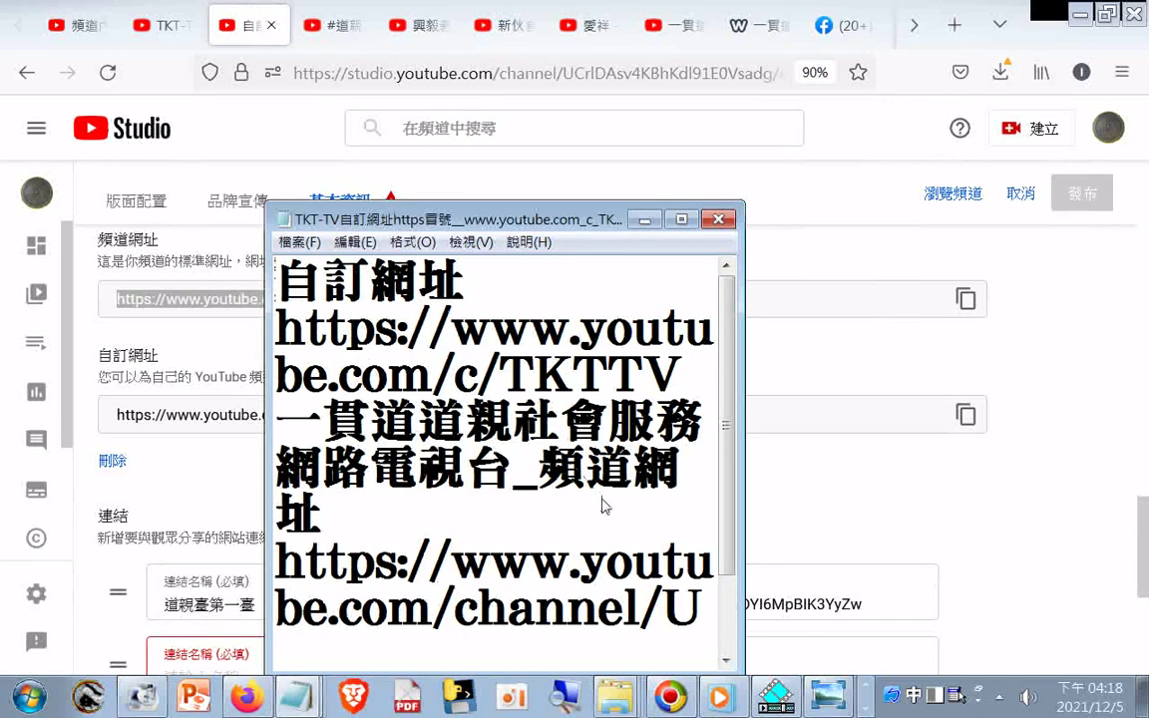
{"action": "scroll", "coordinate": [544, 454], "scroll_direction": "down", "scroll_amount": 1}
{"action": "left_click_drag", "start_coordinate": [563, 226], "coordinate": [896, 135]}
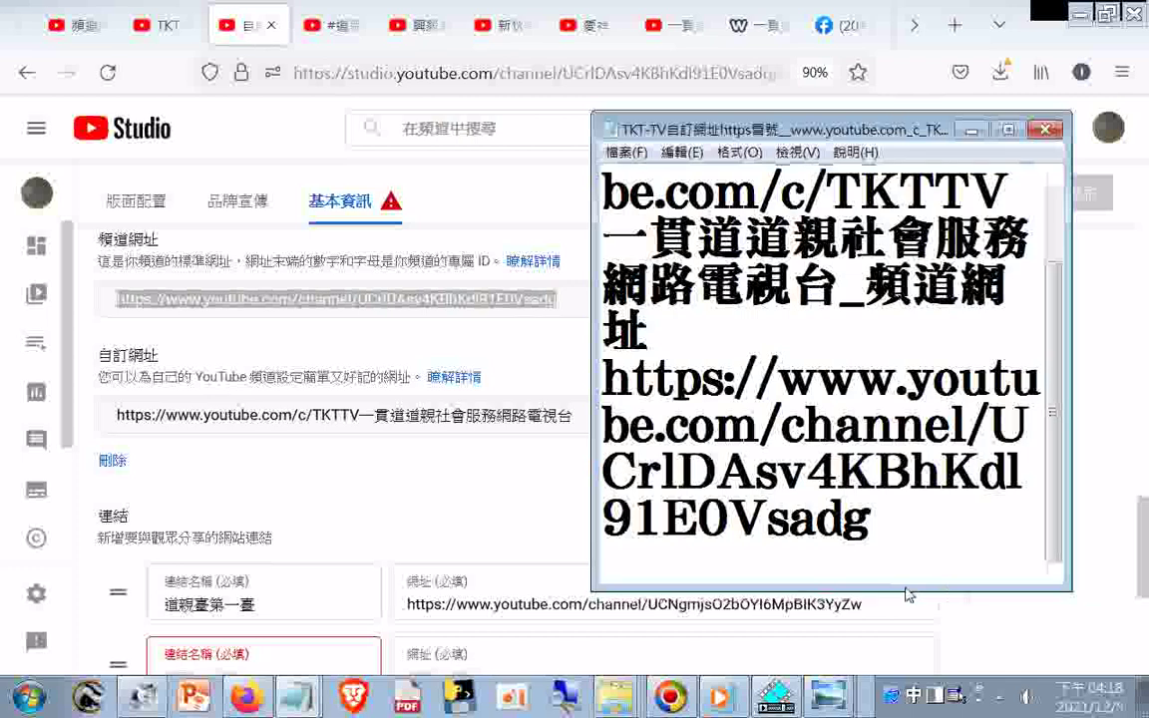
{"action": "left_click_drag", "start_coordinate": [932, 678], "coordinate": [932, 716]}
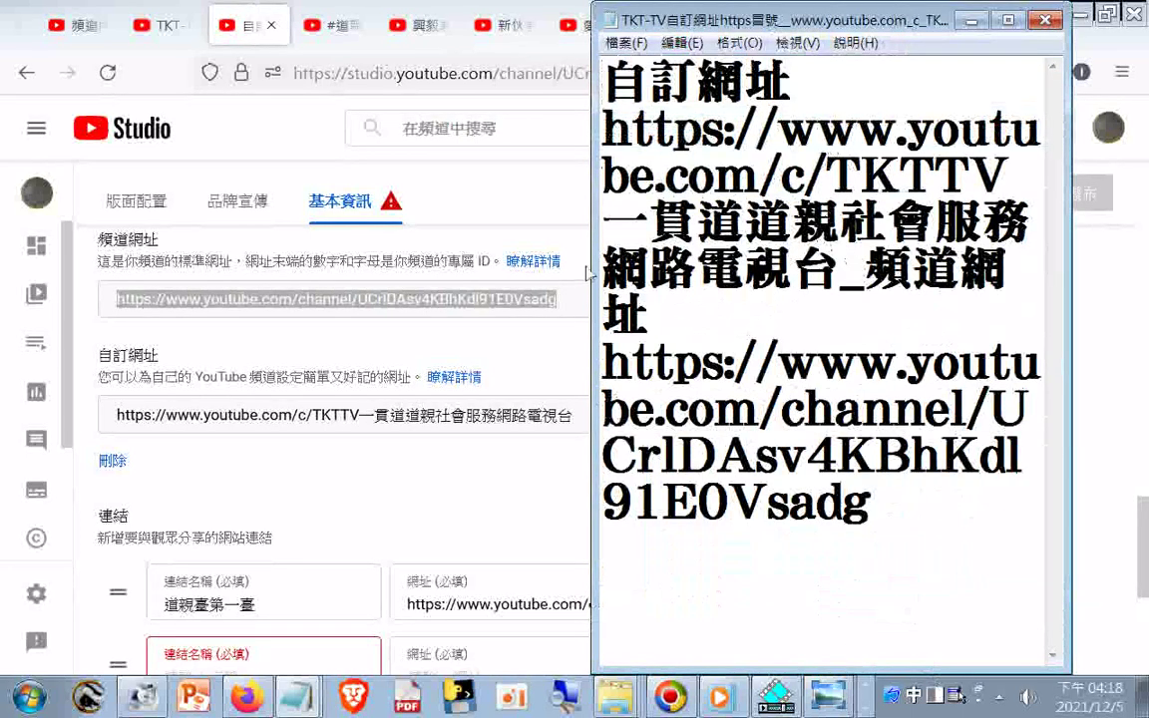
- Return to the channel's basic information page and name the second link 愛祥
{"action": "left_click", "coordinate": [284, 468]}
{"action": "scroll", "coordinate": [284, 469], "scroll_direction": "down", "scroll_amount": 3}
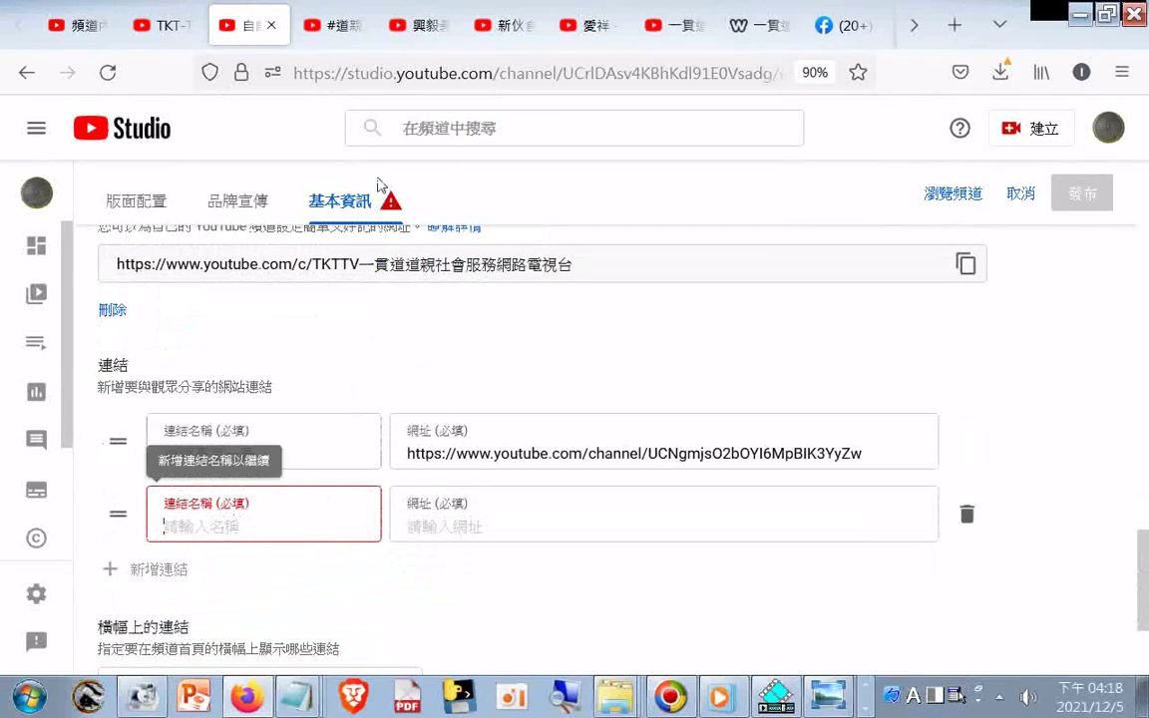
{"action": "type", "text": "ㄌㄒㄧㄤˊ"}
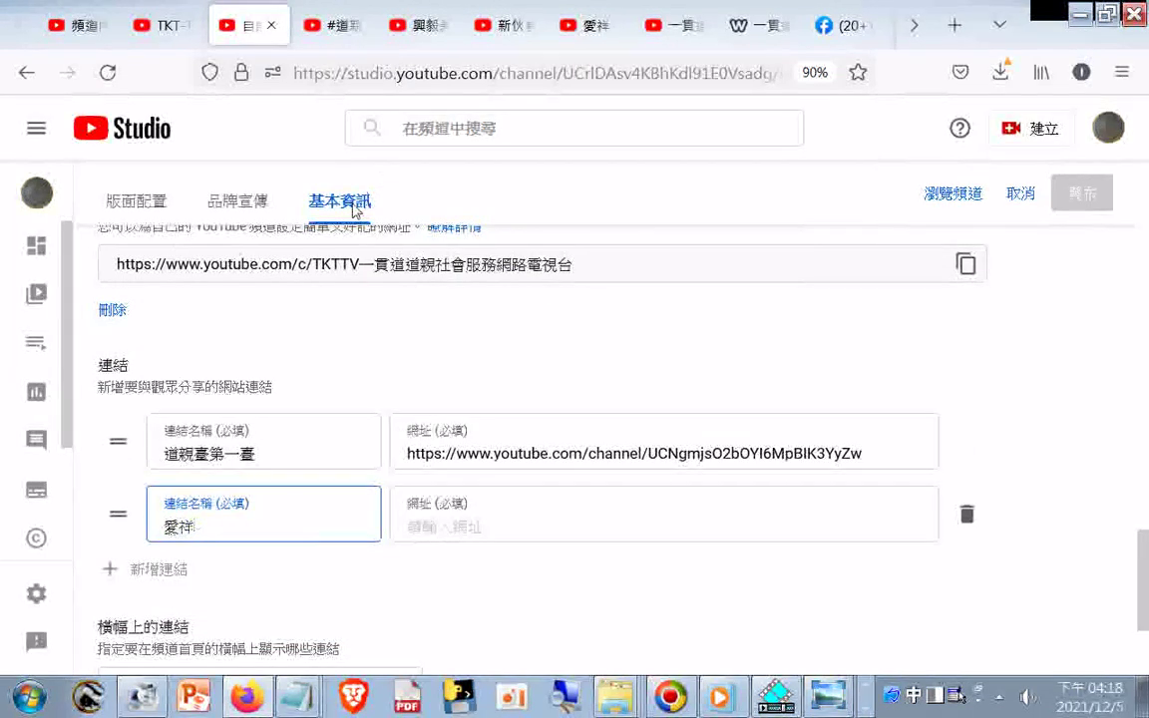
- Open the home page of the 愛祥 YouTube channel to get the link's address
{"action": "left_click", "coordinate": [452, 540]}
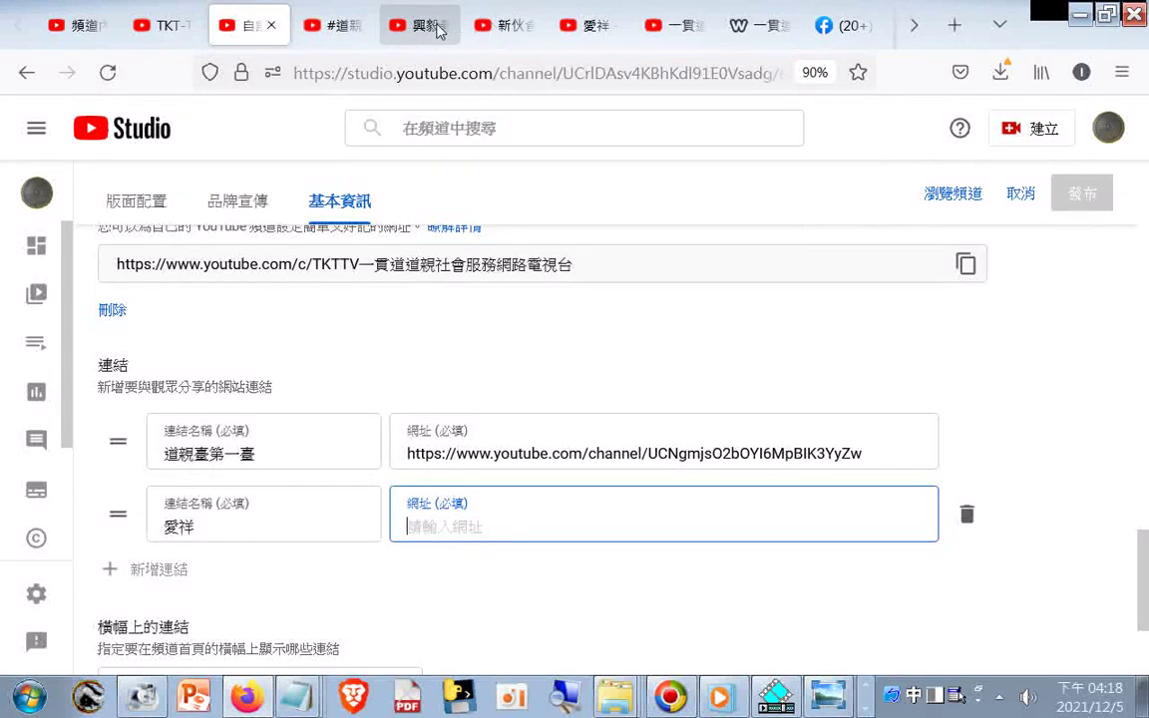
{"action": "left_click", "coordinate": [590, 26]}
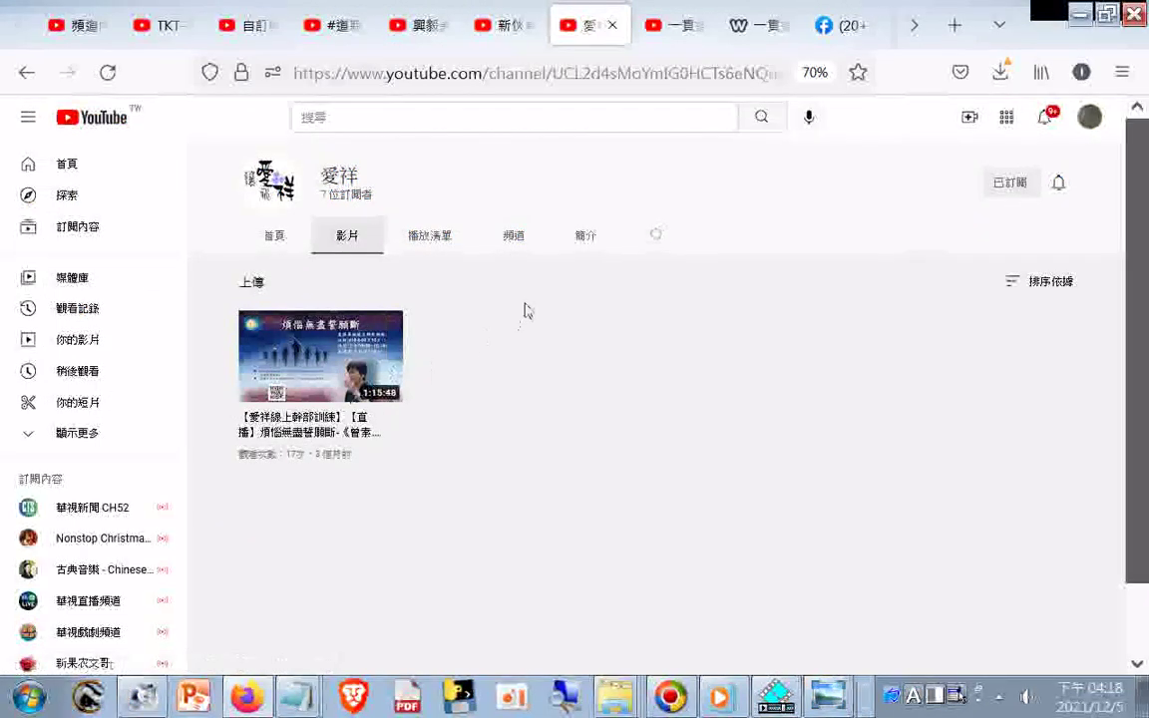
{"action": "left_click", "coordinate": [277, 237]}
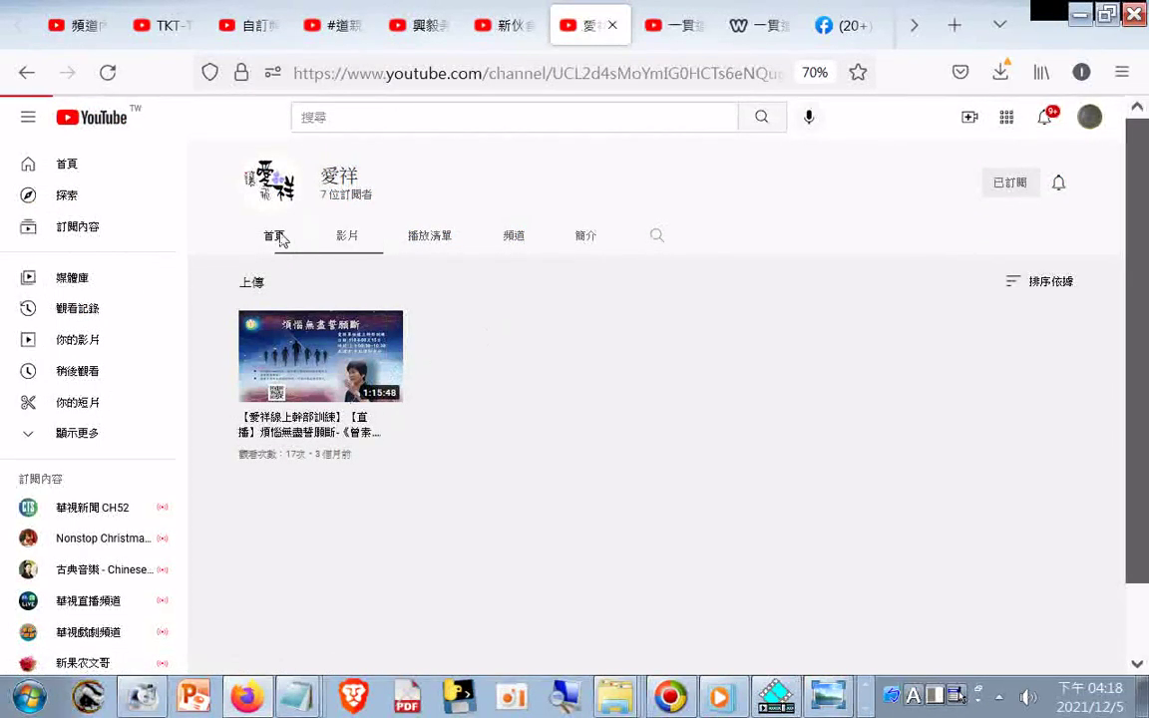
- Create a new 記事本 note and paste the copied file name into it
{"action": "left_click", "coordinate": [27, 696]}
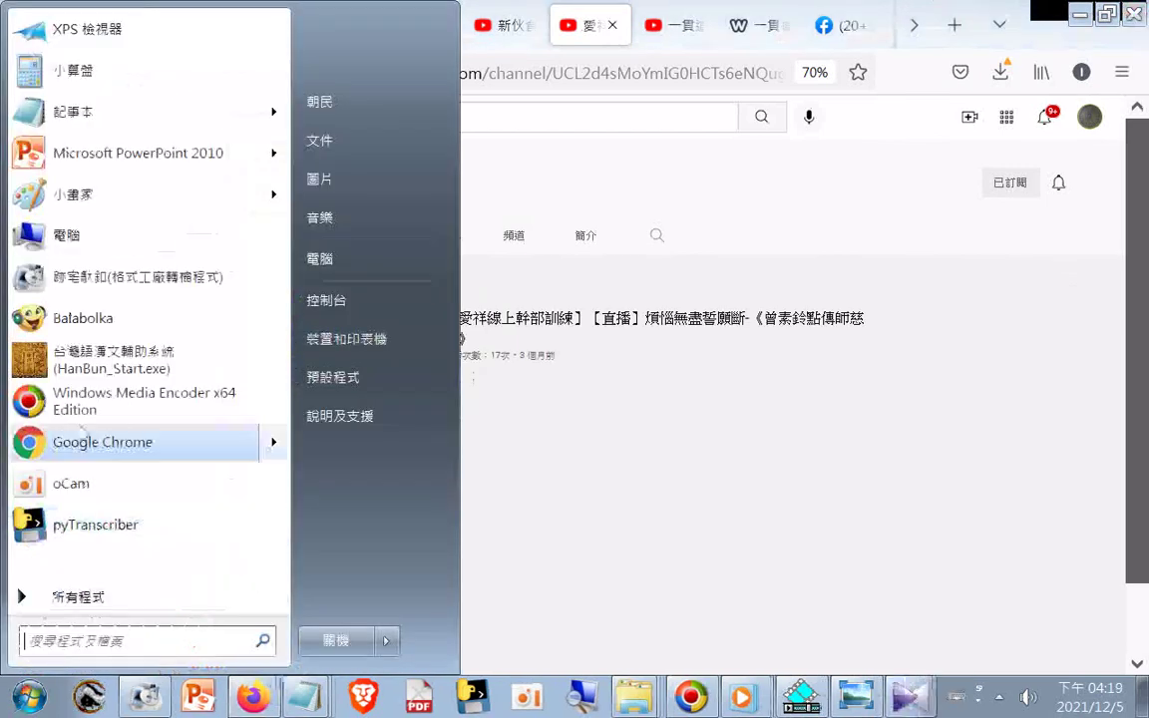
{"action": "left_click", "coordinate": [100, 118]}
{"action": "right_click", "coordinate": [394, 296]}
{"action": "left_click", "coordinate": [514, 417]}
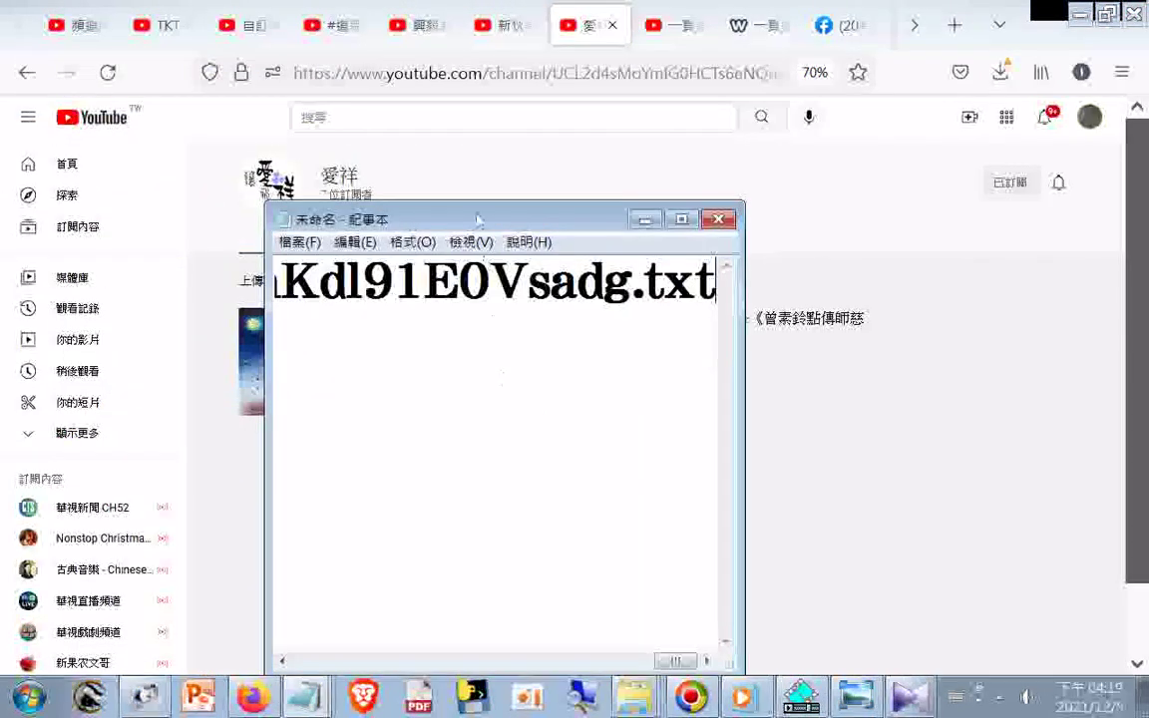
- Copy the full web address of the 愛祥 channel's home page
{"action": "left_click", "coordinate": [476, 91]}
{"action": "left_click", "coordinate": [479, 73]}
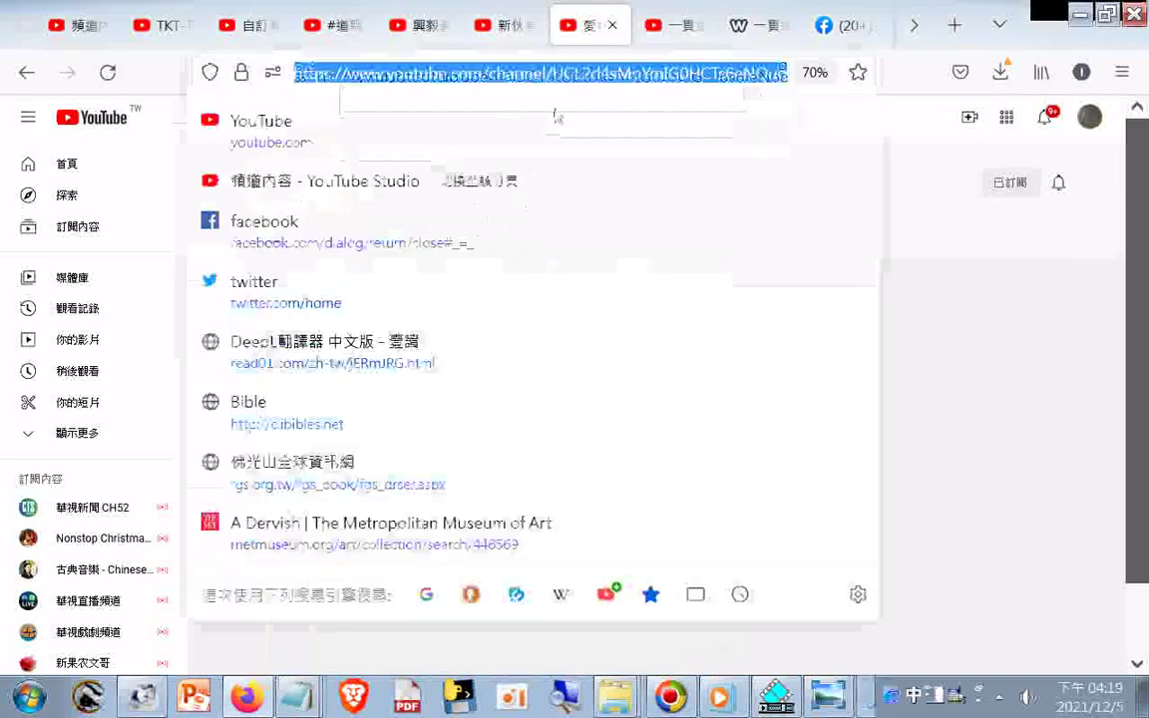
{"action": "right_click", "coordinate": [475, 74]}
{"action": "left_click", "coordinate": [513, 149]}
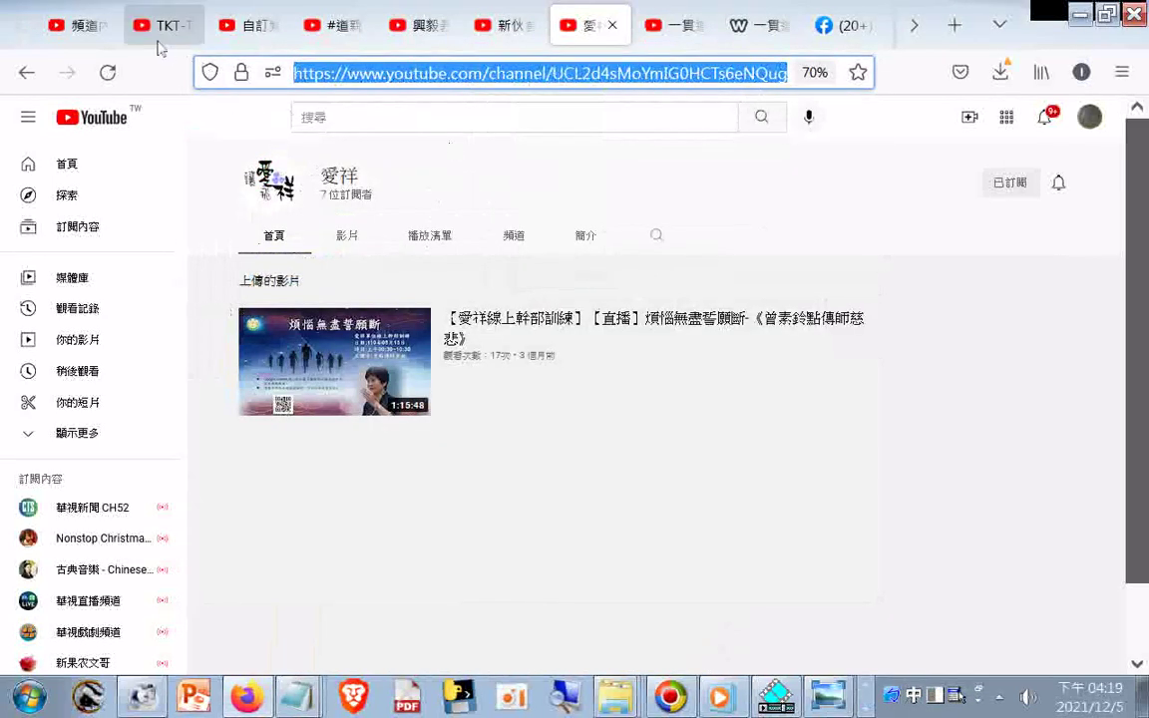
- Paste the copied channel address as the URL of the 愛祥 link and publish the changes
{"action": "left_click", "coordinate": [99, 33]}
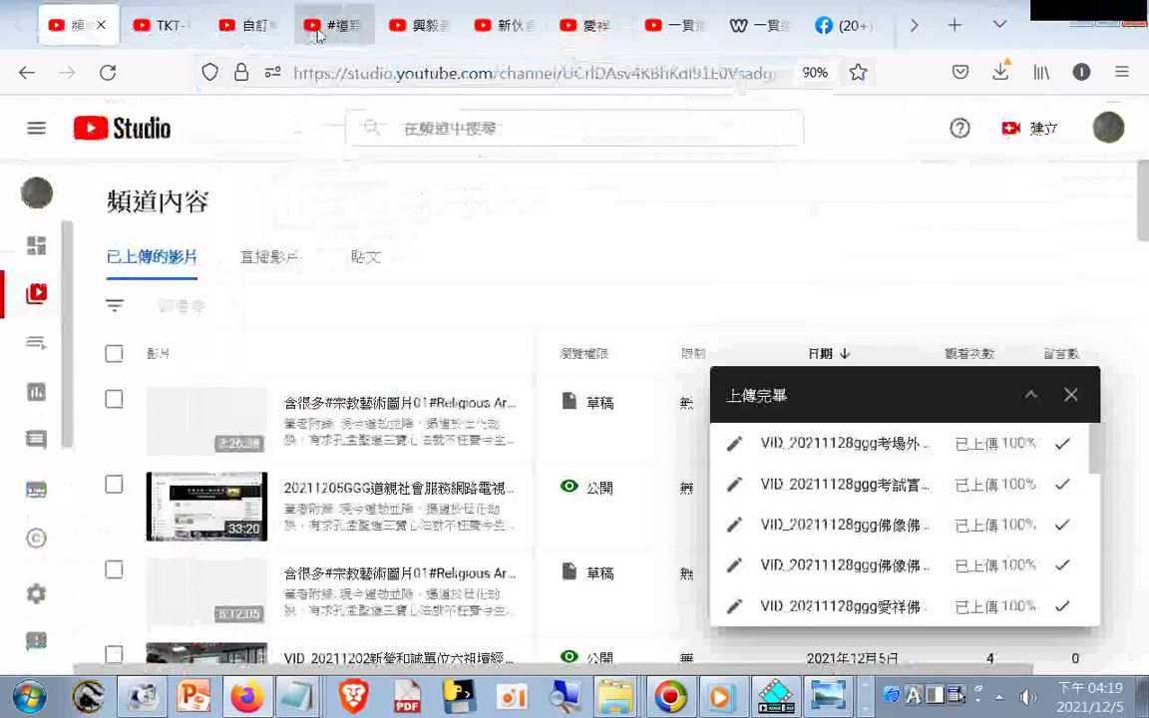
{"action": "left_click", "coordinate": [237, 28]}
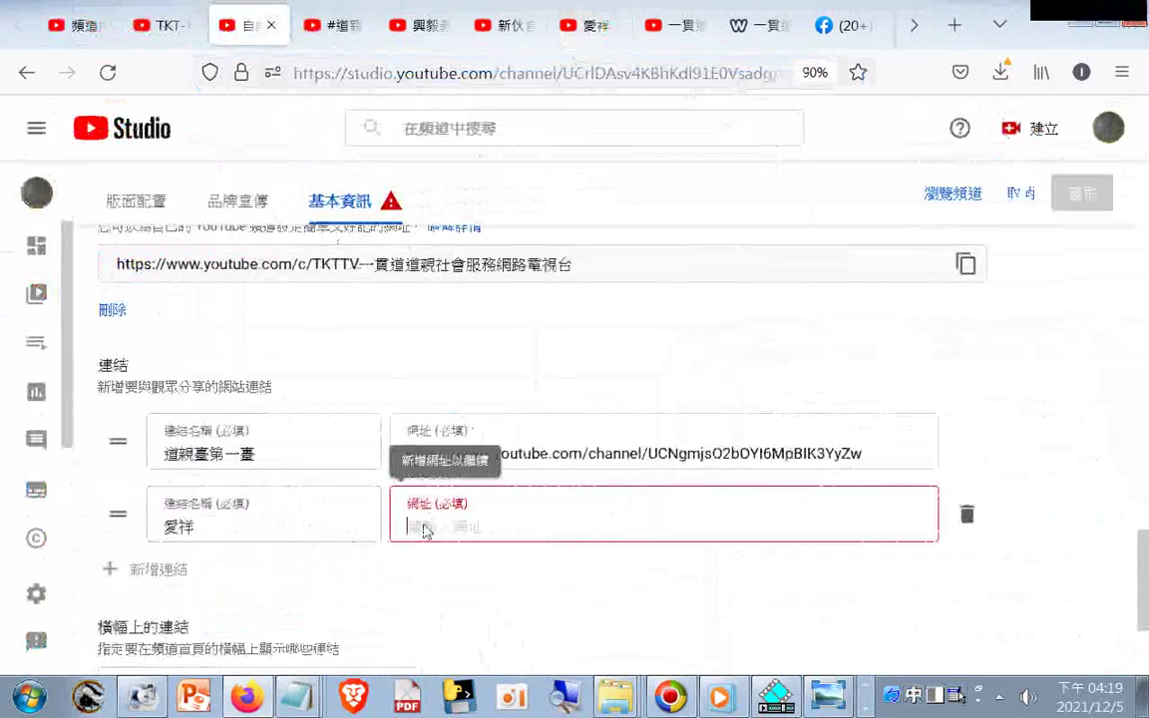
{"action": "right_click", "coordinate": [409, 526]}
{"action": "left_click", "coordinate": [491, 344]}
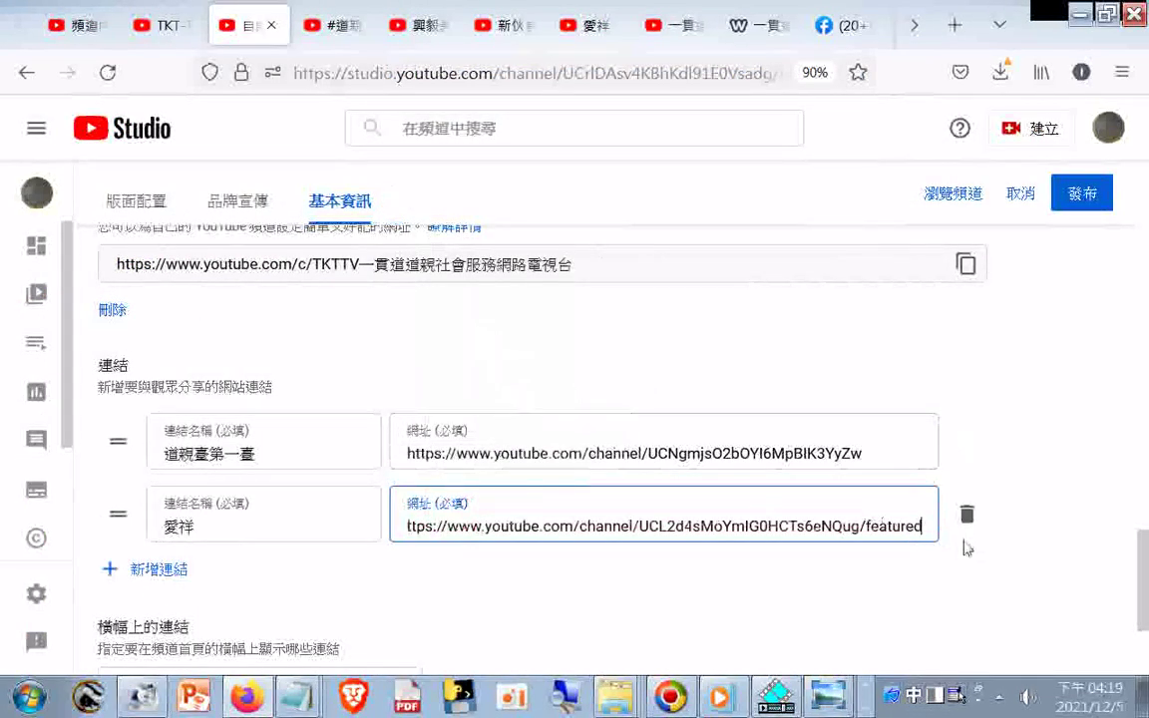
{"action": "scroll", "coordinate": [1042, 479], "scroll_direction": "down", "scroll_amount": 1}
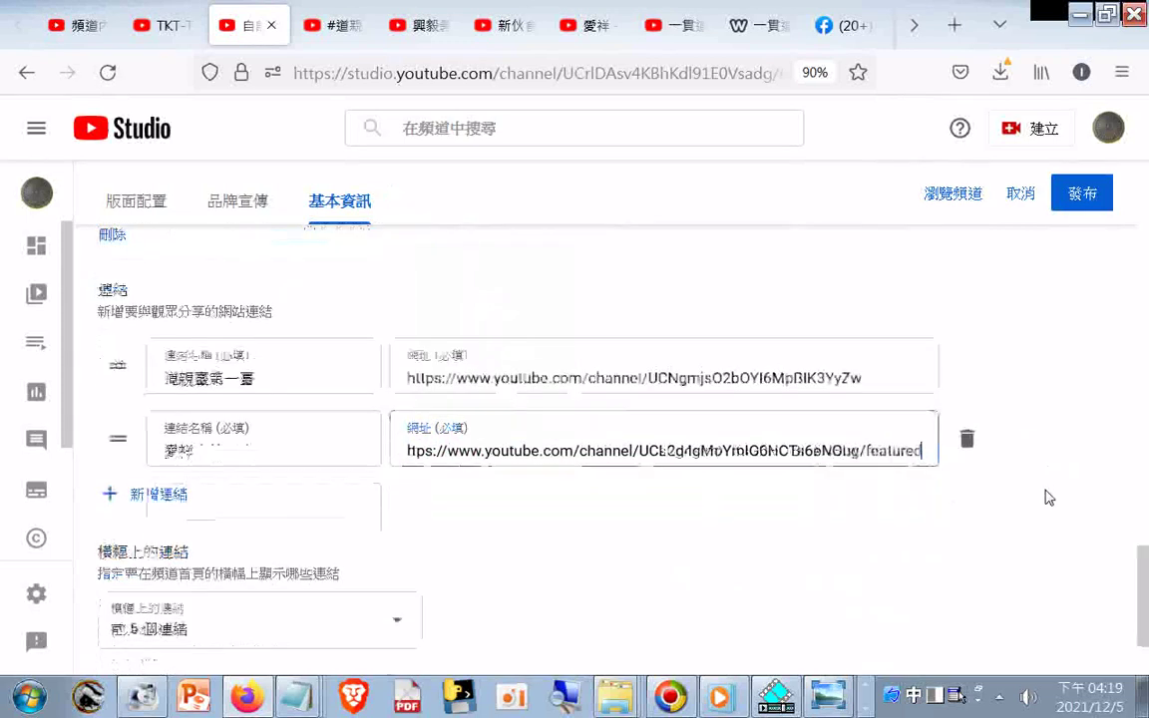
{"action": "left_click", "coordinate": [1087, 195]}
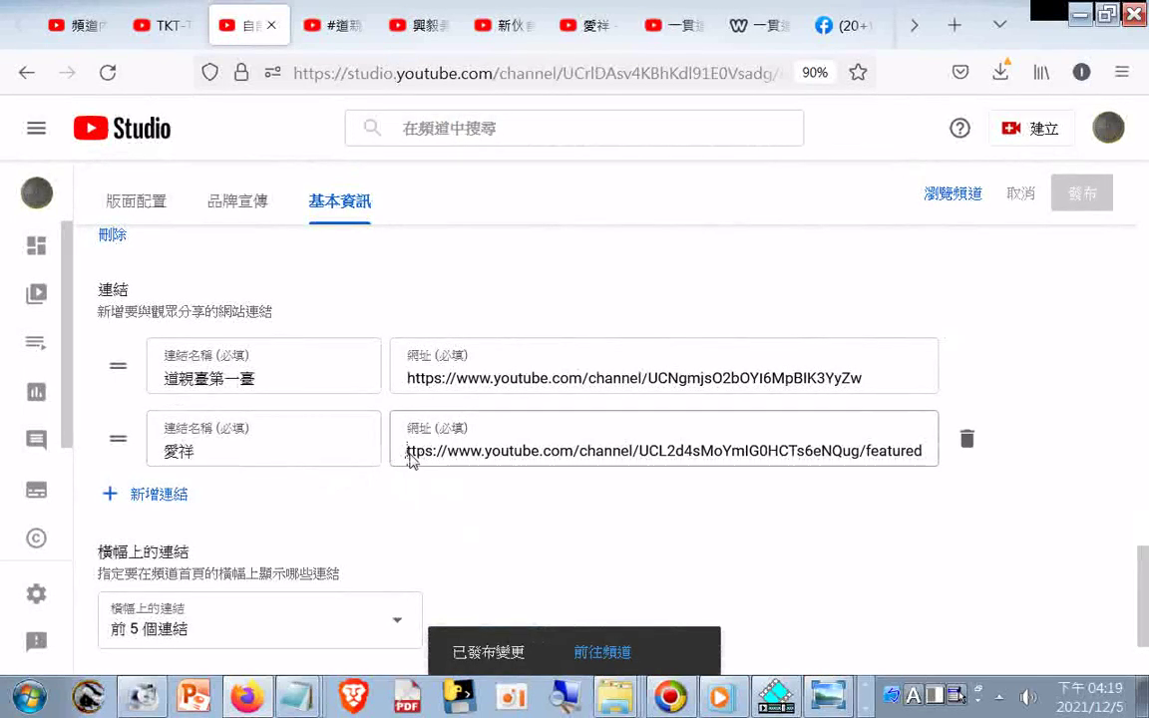
{"action": "left_click_drag", "start_coordinate": [417, 452], "coordinate": [398, 456]}
{"action": "left_click", "coordinate": [397, 500]}
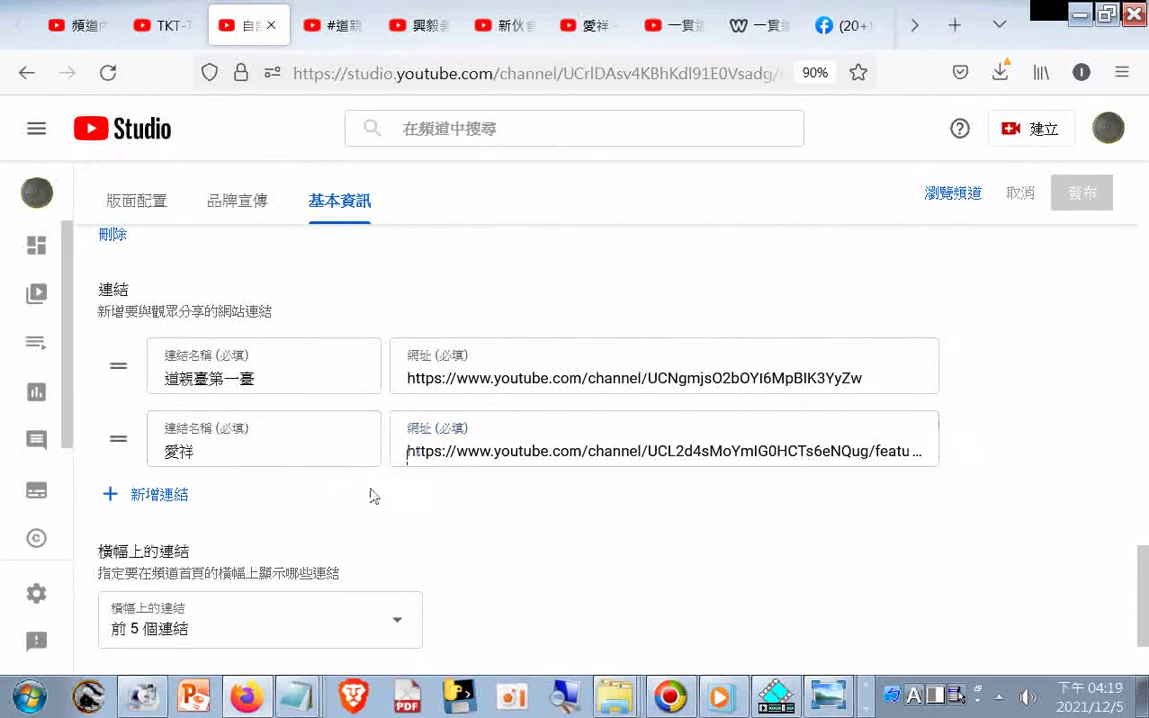
- Add a third link entry and copy the channel name 興毅義和 from that channel's page
{"action": "left_click", "coordinate": [168, 497]}
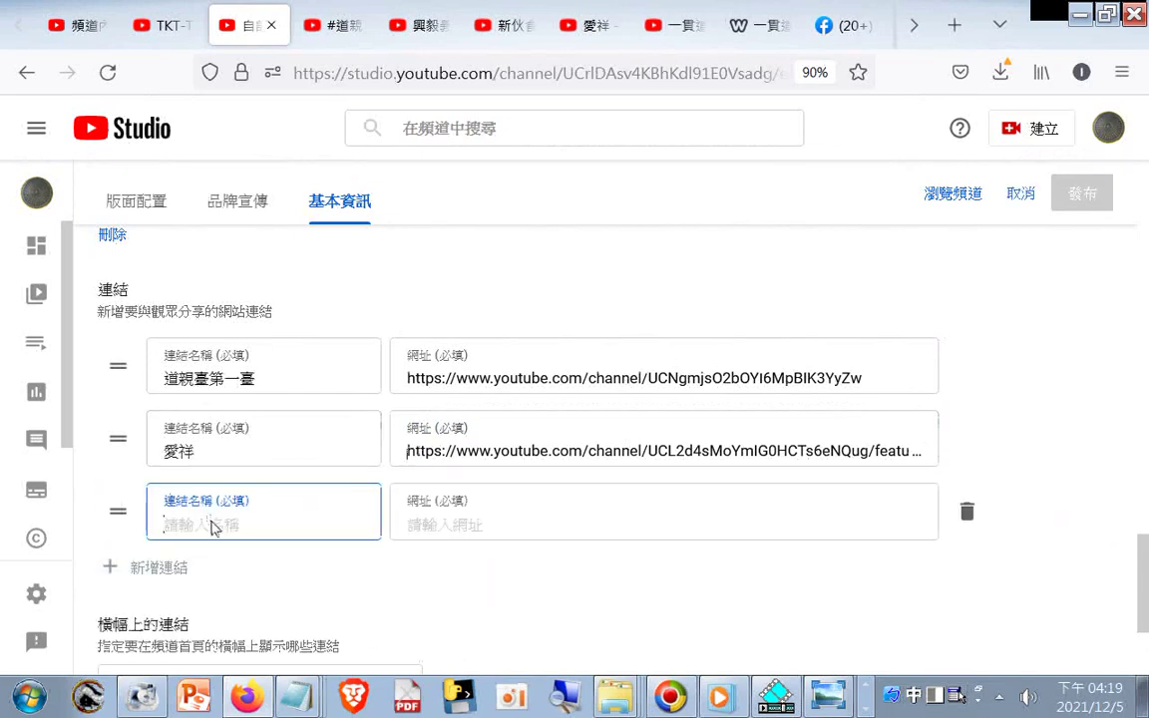
{"action": "left_click", "coordinate": [431, 28]}
{"action": "left_click_drag", "start_coordinate": [396, 176], "coordinate": [317, 175]}
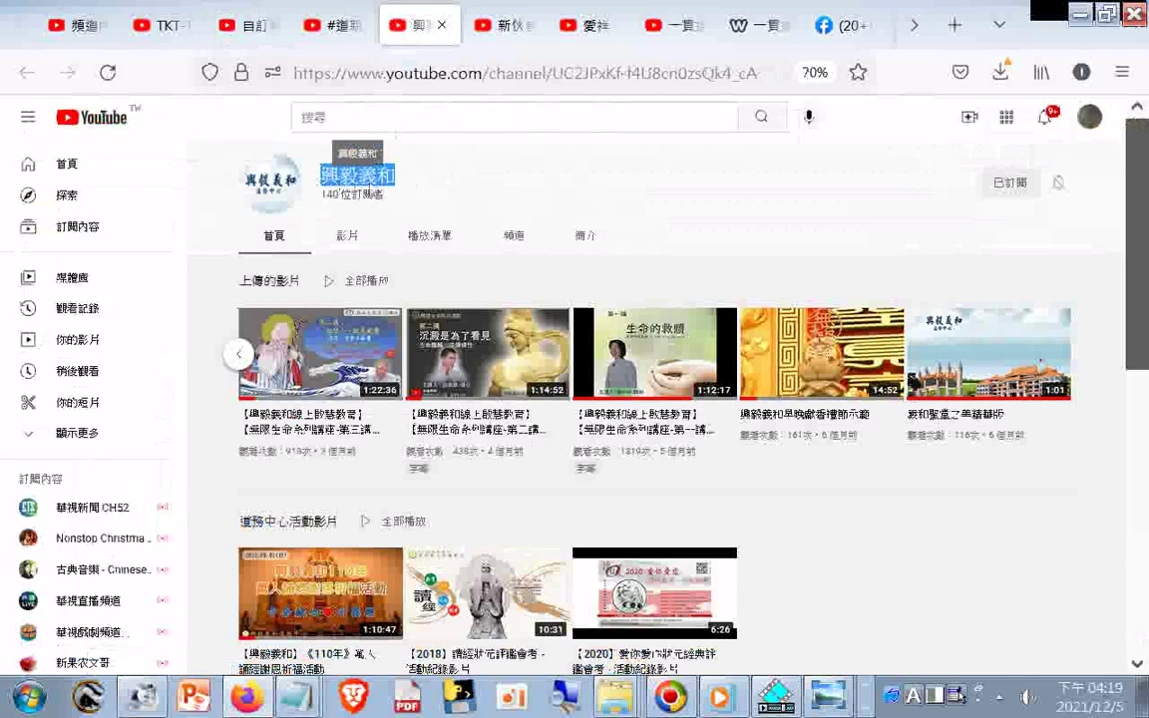
{"action": "right_click", "coordinate": [371, 178]}
{"action": "left_click", "coordinate": [388, 192]}
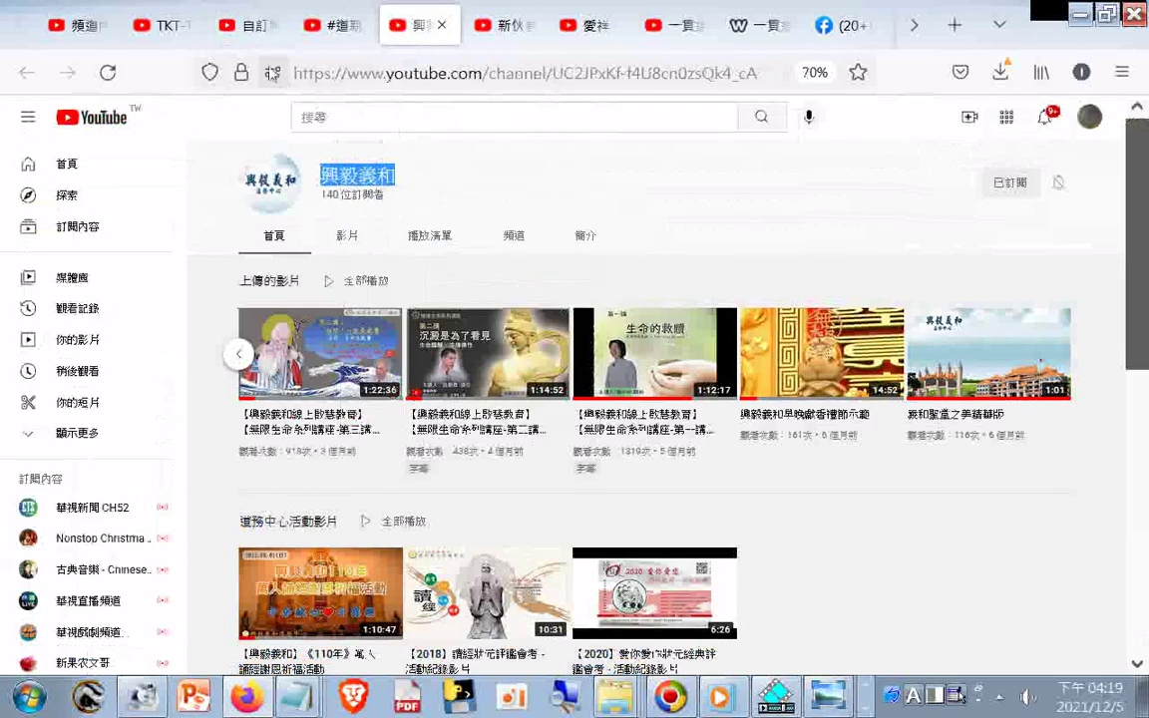
- Paste the copied channel name 興毅義和 as the name of the third link
{"action": "left_click", "coordinate": [257, 24]}
{"action": "right_click", "coordinate": [257, 516]}
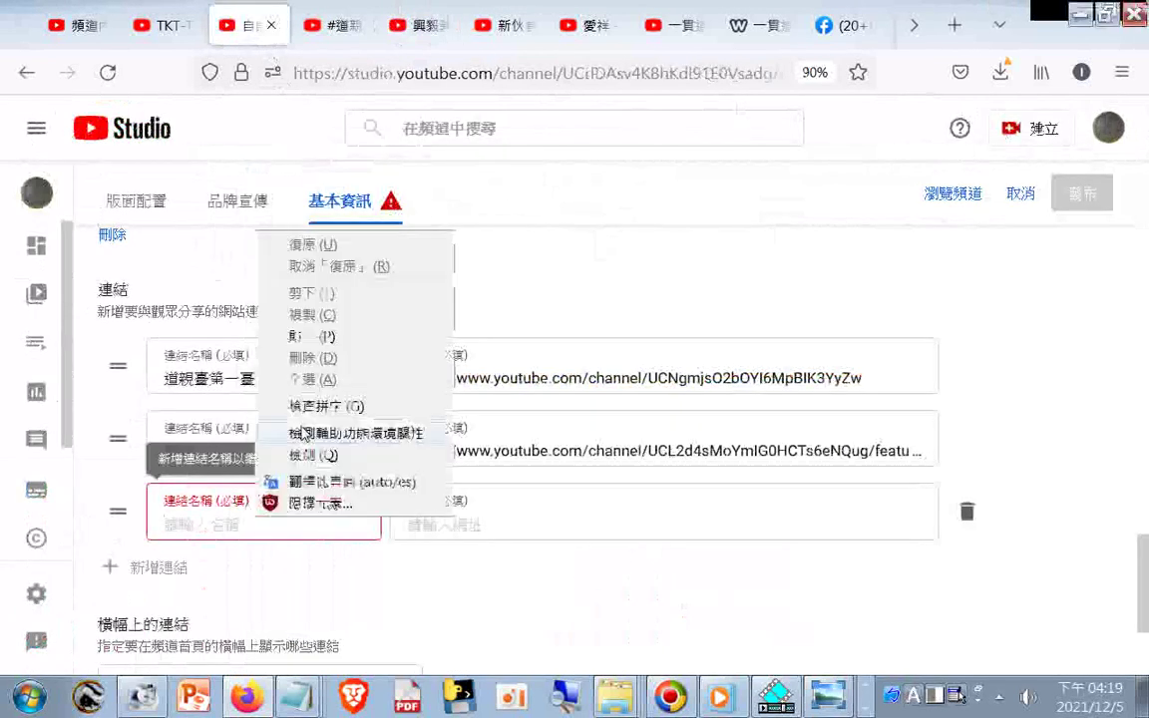
{"action": "left_click", "coordinate": [311, 336]}
- Copy the 興毅義和 channel's web address and paste it as the URL of the third link
{"action": "left_click", "coordinate": [528, 496]}
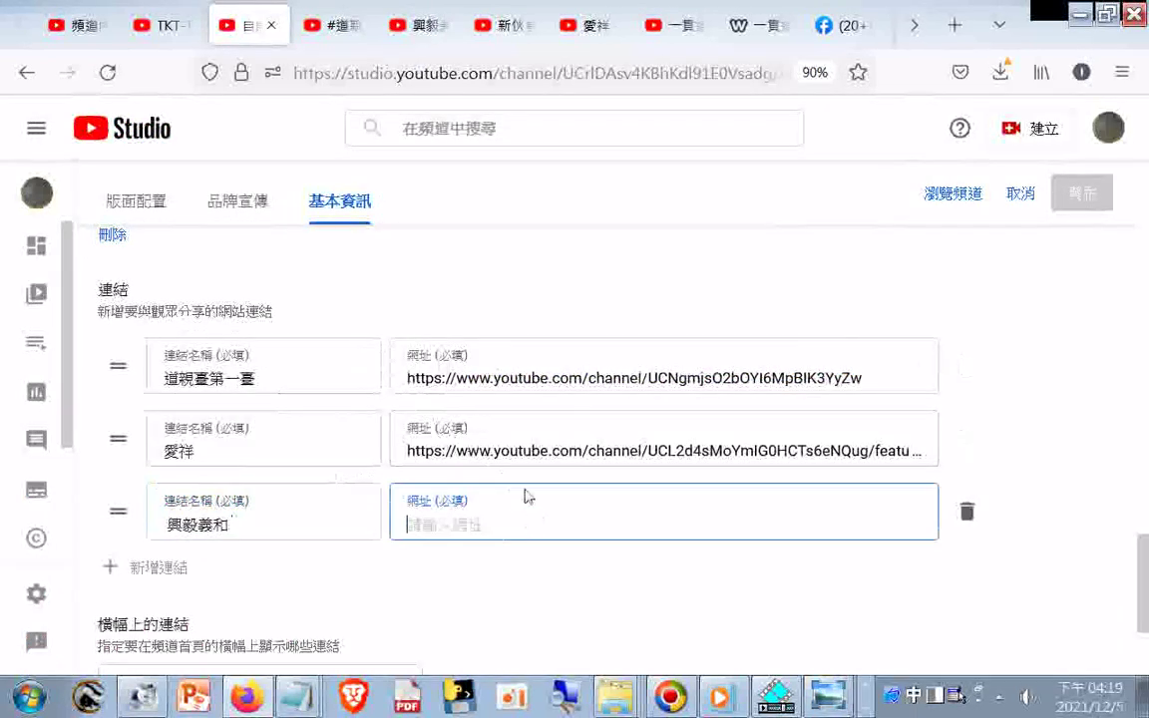
{"action": "left_click", "coordinate": [434, 31]}
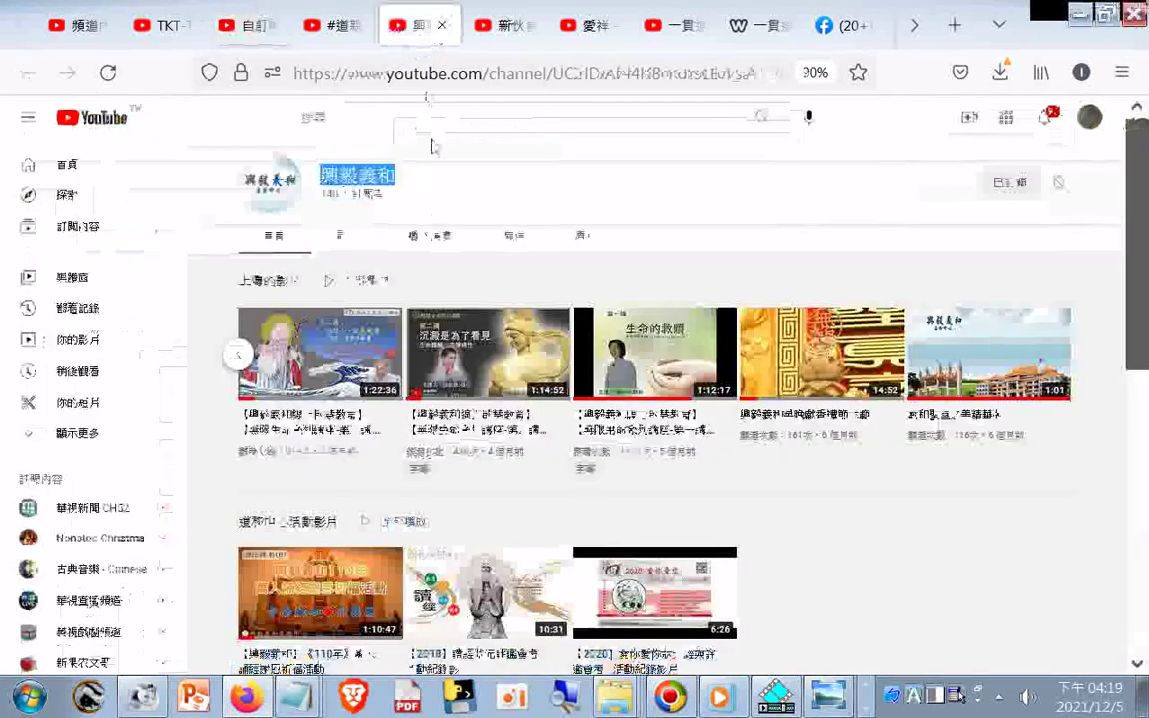
{"action": "left_click", "coordinate": [681, 76]}
{"action": "right_click", "coordinate": [681, 76]}
{"action": "left_click", "coordinate": [718, 156]}
{"action": "left_click", "coordinate": [257, 31]}
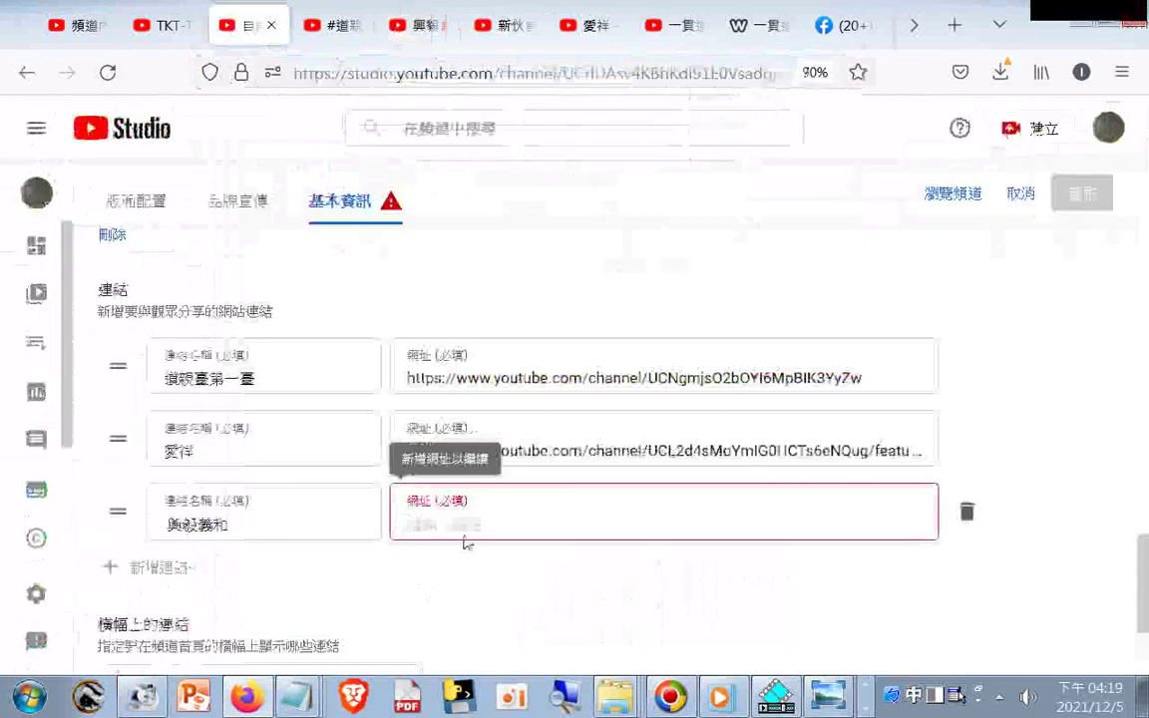
{"action": "right_click", "coordinate": [469, 521]}
{"action": "left_click", "coordinate": [522, 339]}
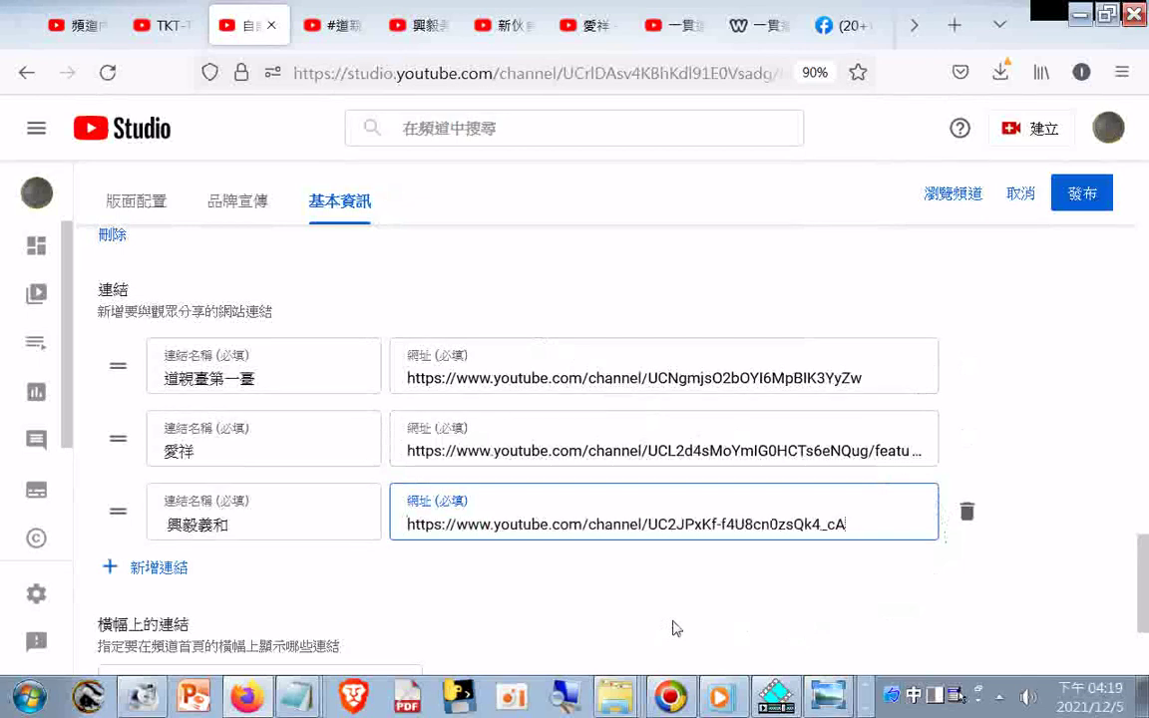
- Save a screenshot of the link list with the 興毅義和 entry and publish the changes
{"action": "right_click", "coordinate": [730, 552]}
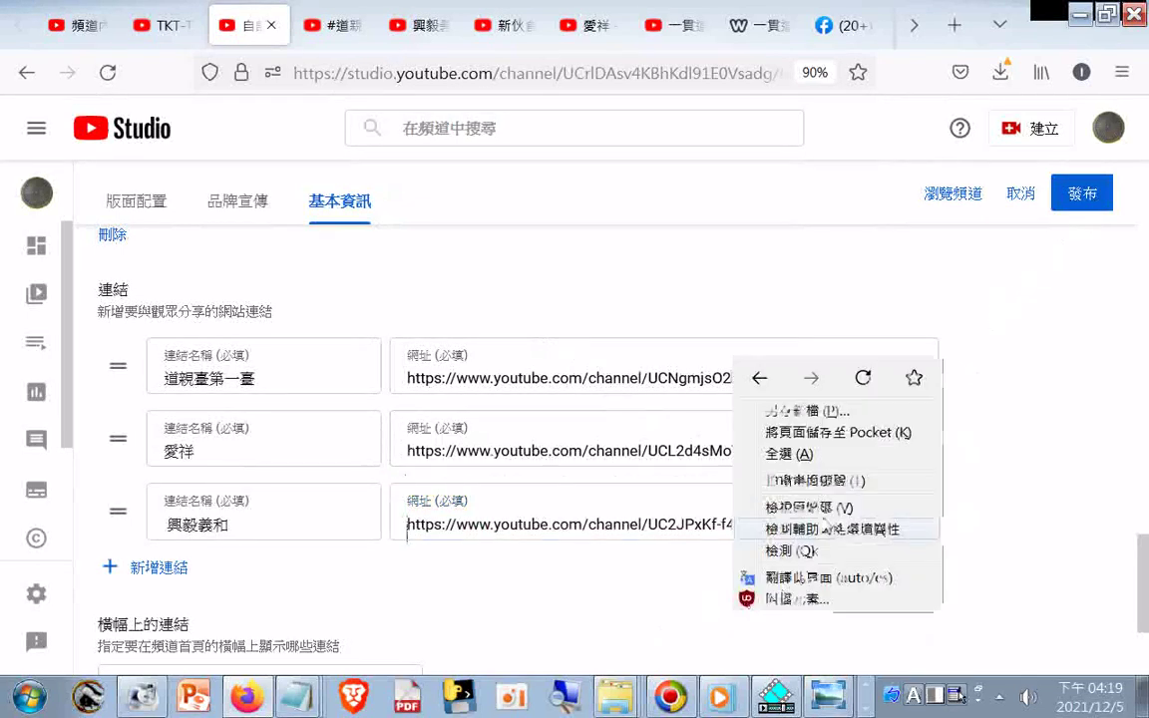
{"action": "left_click", "coordinate": [818, 337]}
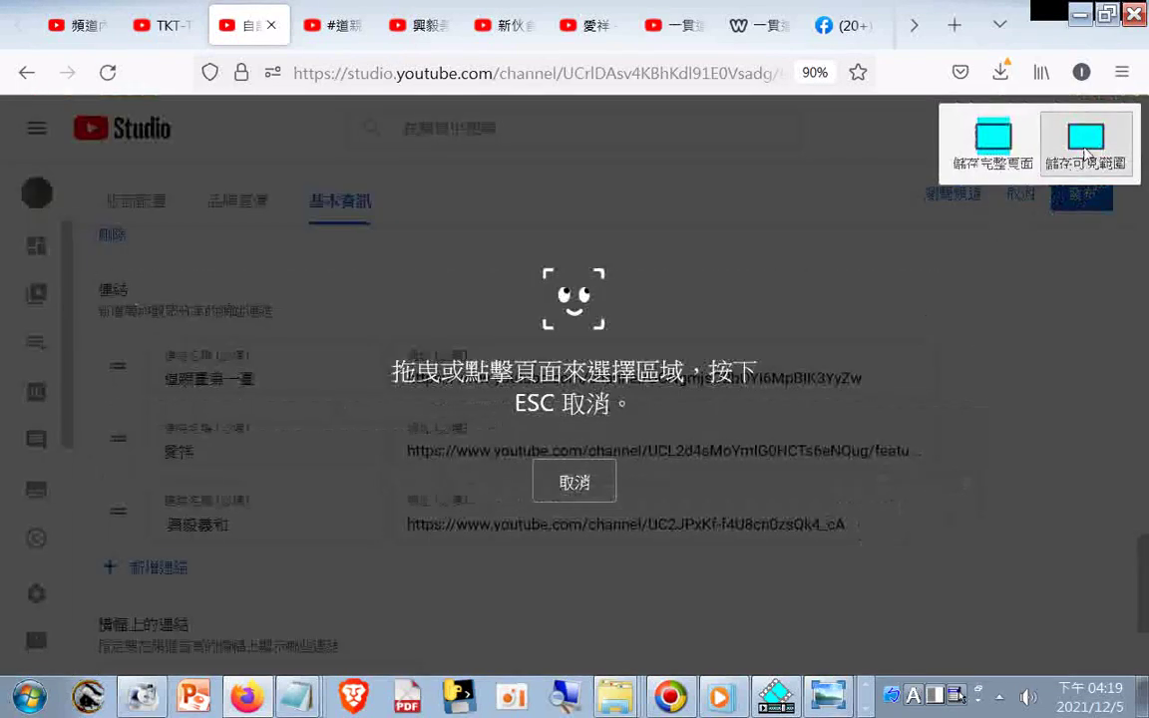
{"action": "left_click", "coordinate": [993, 140]}
{"action": "left_click", "coordinate": [995, 164]}
{"action": "left_click", "coordinate": [1081, 194]}
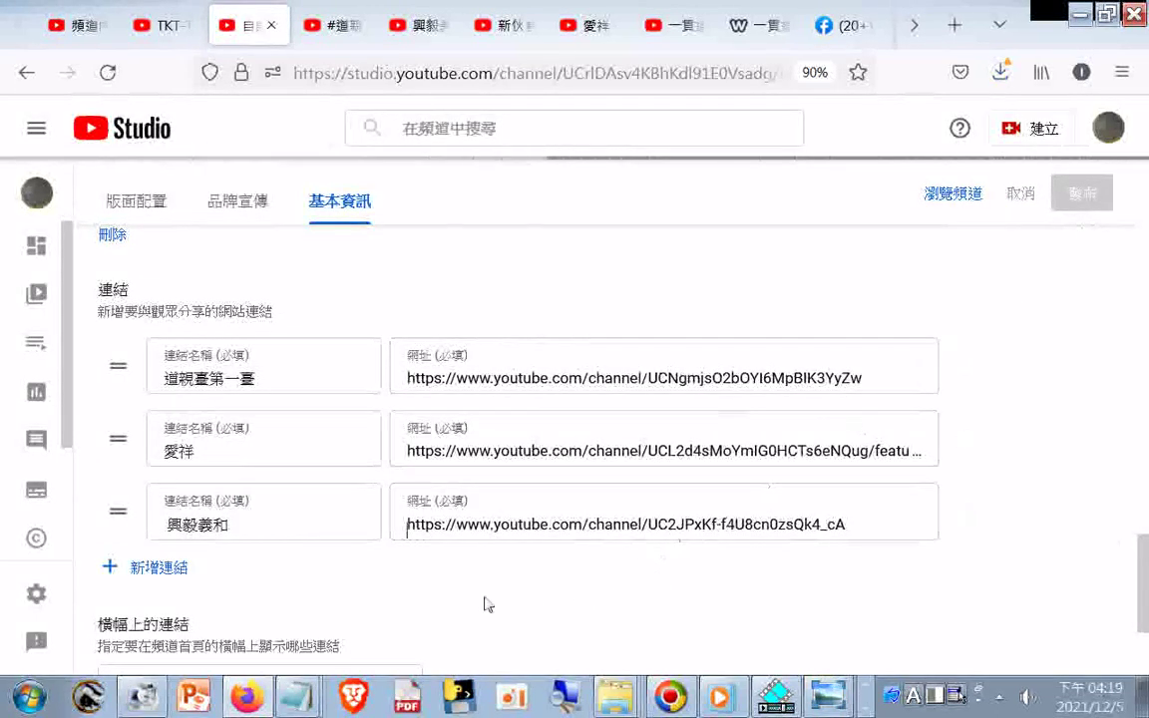
- Open the TKT-TV channel's home page from the publish notice and download a screenshot of its visible area with the banner links
{"action": "left_click", "coordinate": [596, 651]}
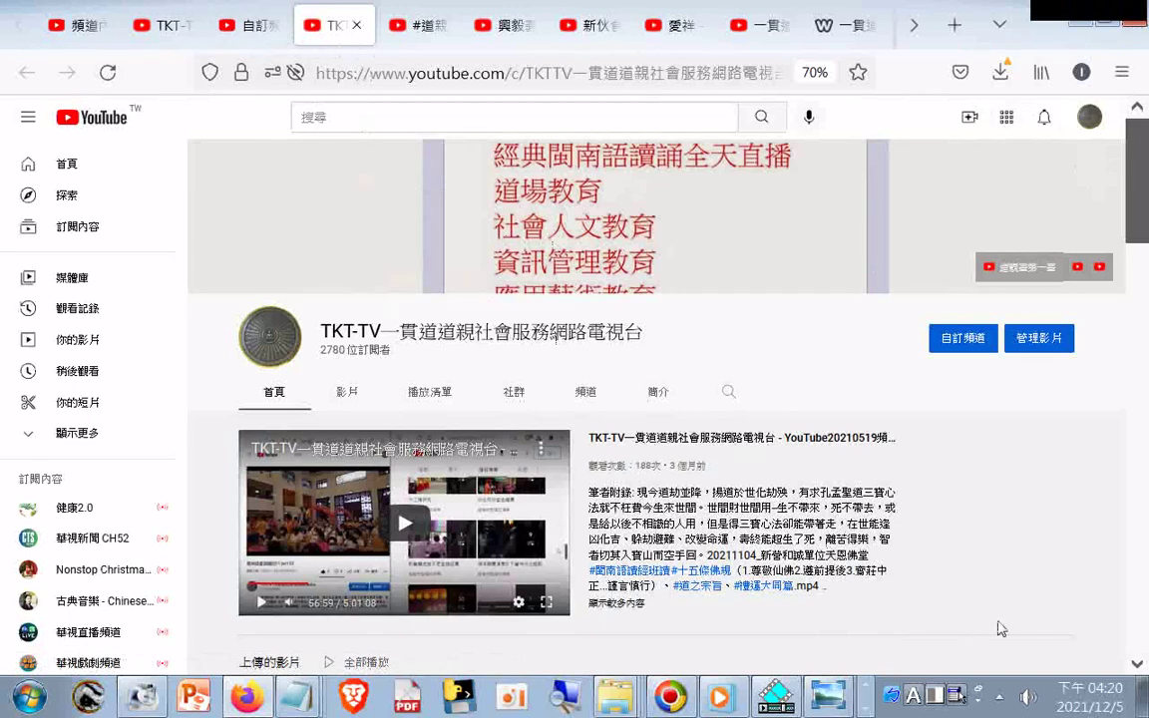
{"action": "right_click", "coordinate": [1034, 576]}
{"action": "left_click", "coordinate": [1034, 492]}
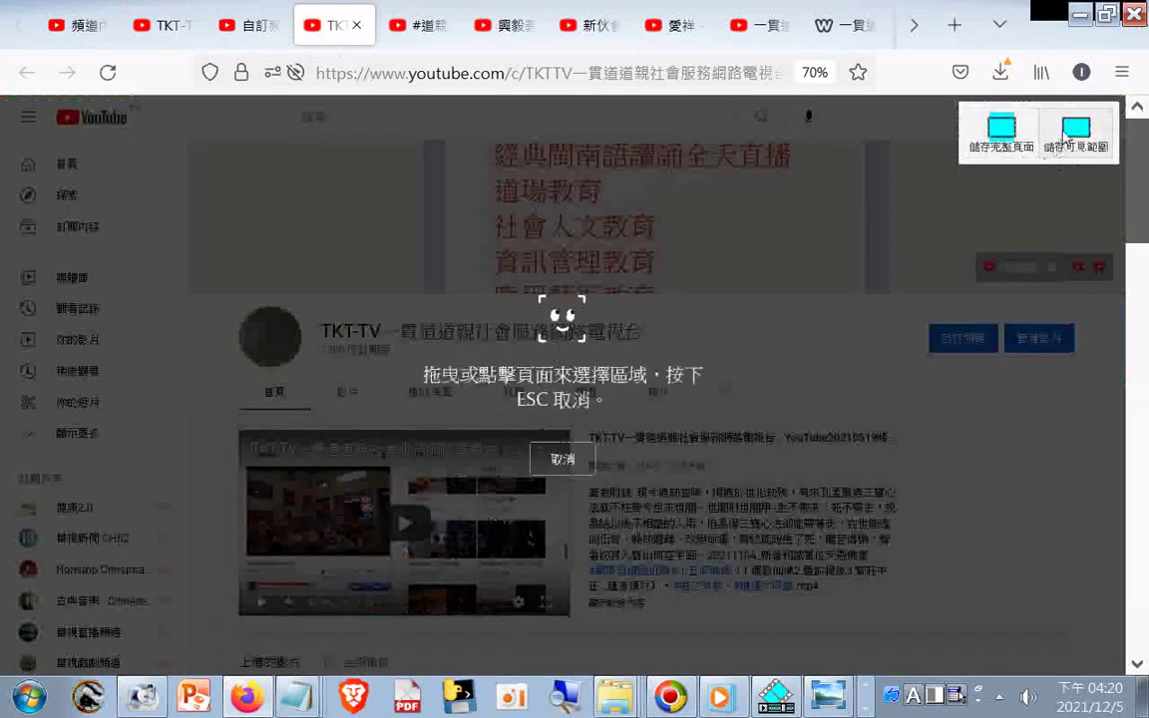
{"action": "left_click", "coordinate": [1066, 138]}
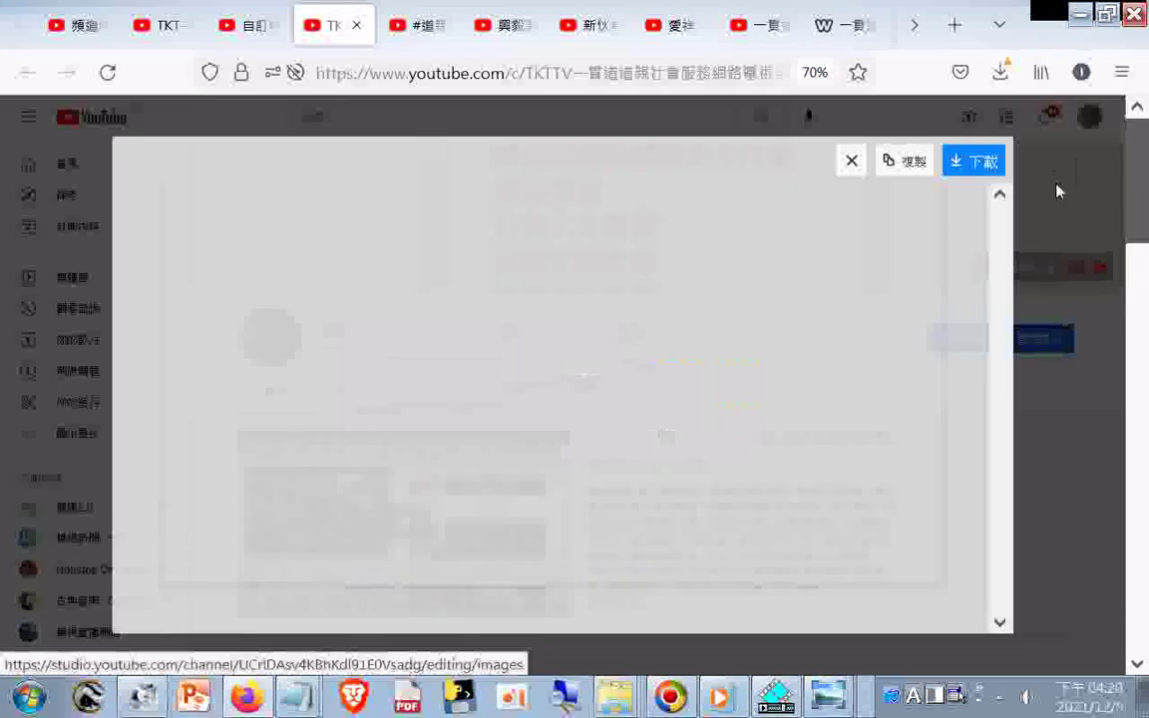
{"action": "left_click", "coordinate": [983, 161]}
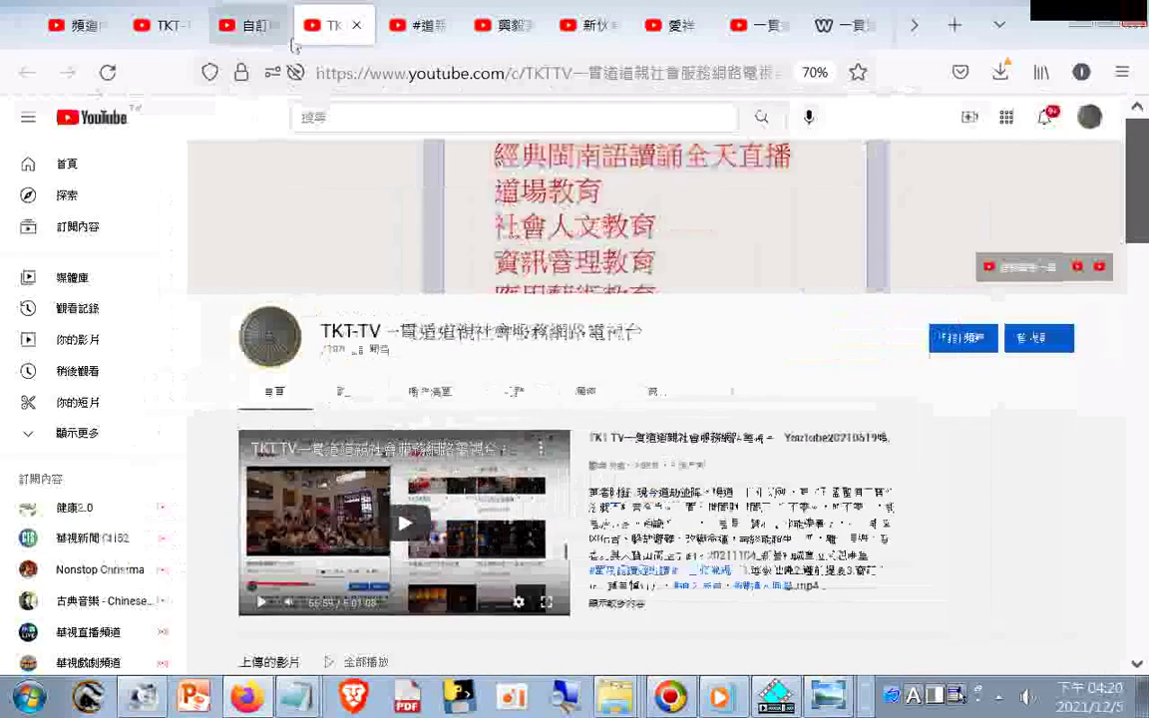
- Add a fourth link entry and name it 一貫道總會 I-Kuan Tao Association, copying the name from that channel's page
{"action": "left_click", "coordinate": [251, 25]}
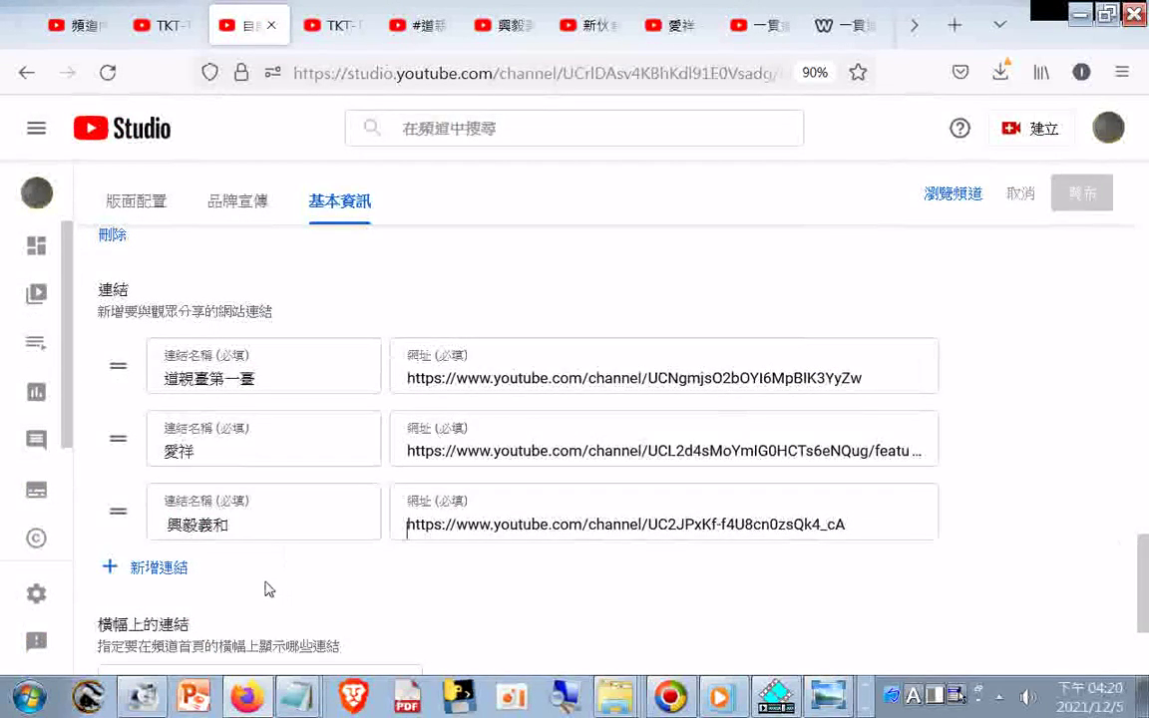
{"action": "left_click", "coordinate": [155, 568]}
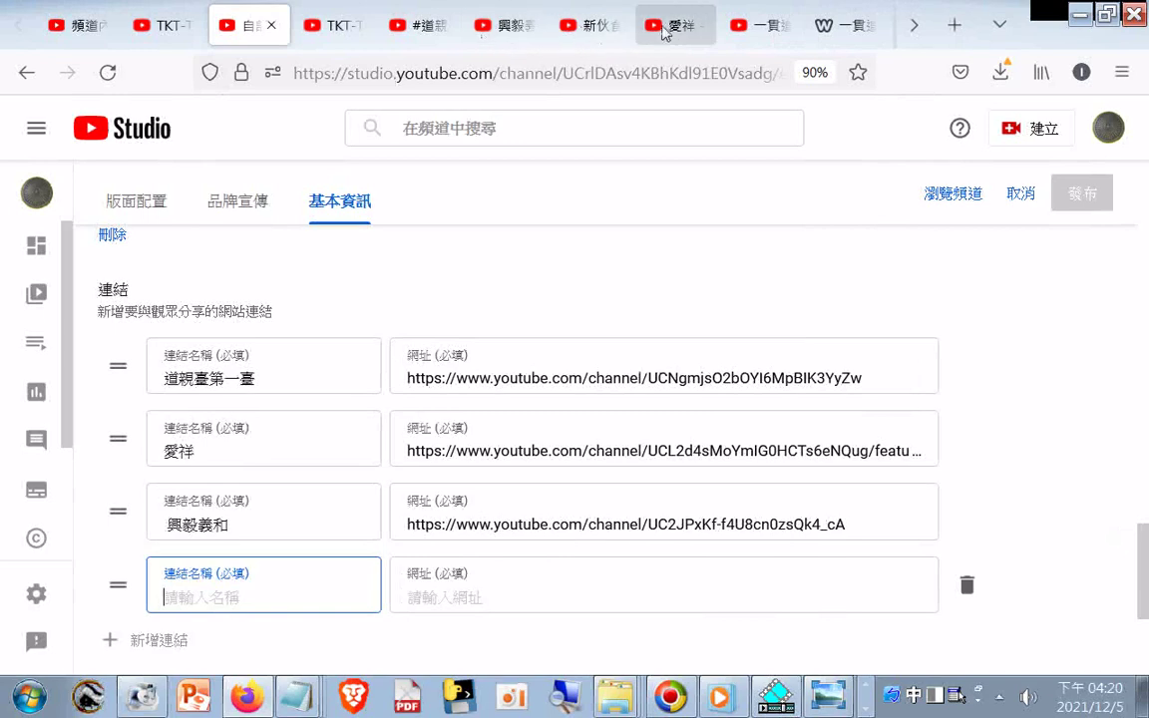
{"action": "left_click", "coordinate": [748, 30]}
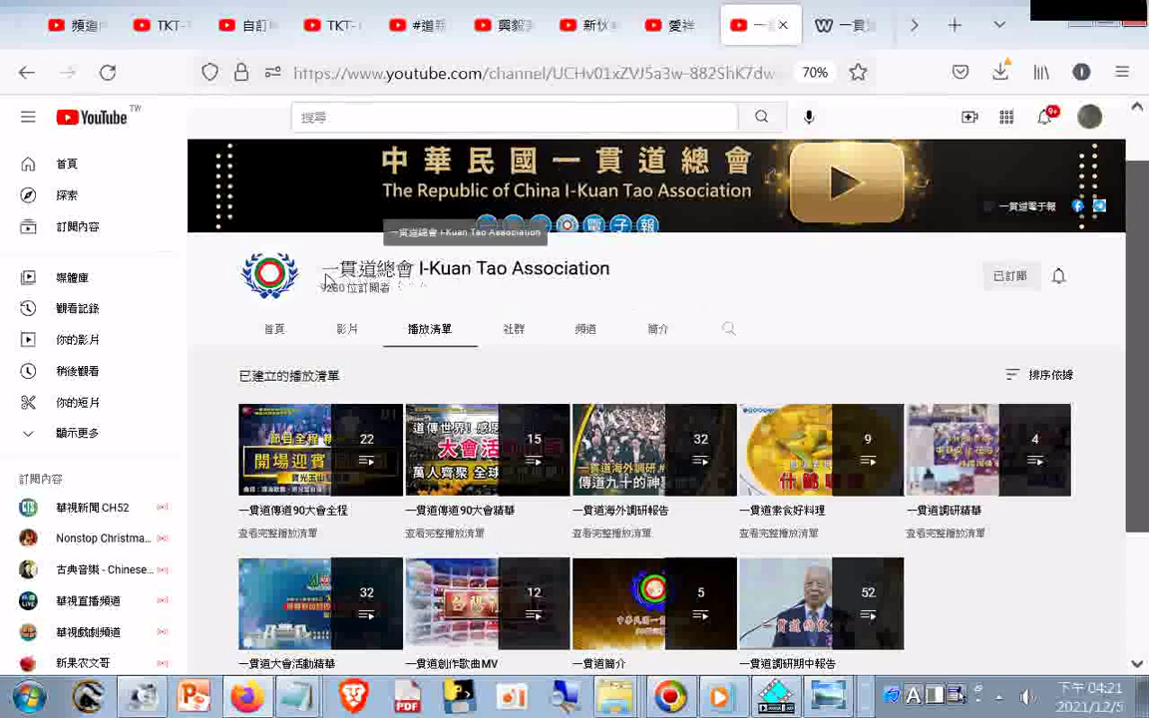
{"action": "left_click_drag", "start_coordinate": [299, 267], "coordinate": [610, 276]}
{"action": "right_click", "coordinate": [592, 285]}
{"action": "left_click", "coordinate": [638, 291]}
{"action": "left_click", "coordinate": [264, 25]}
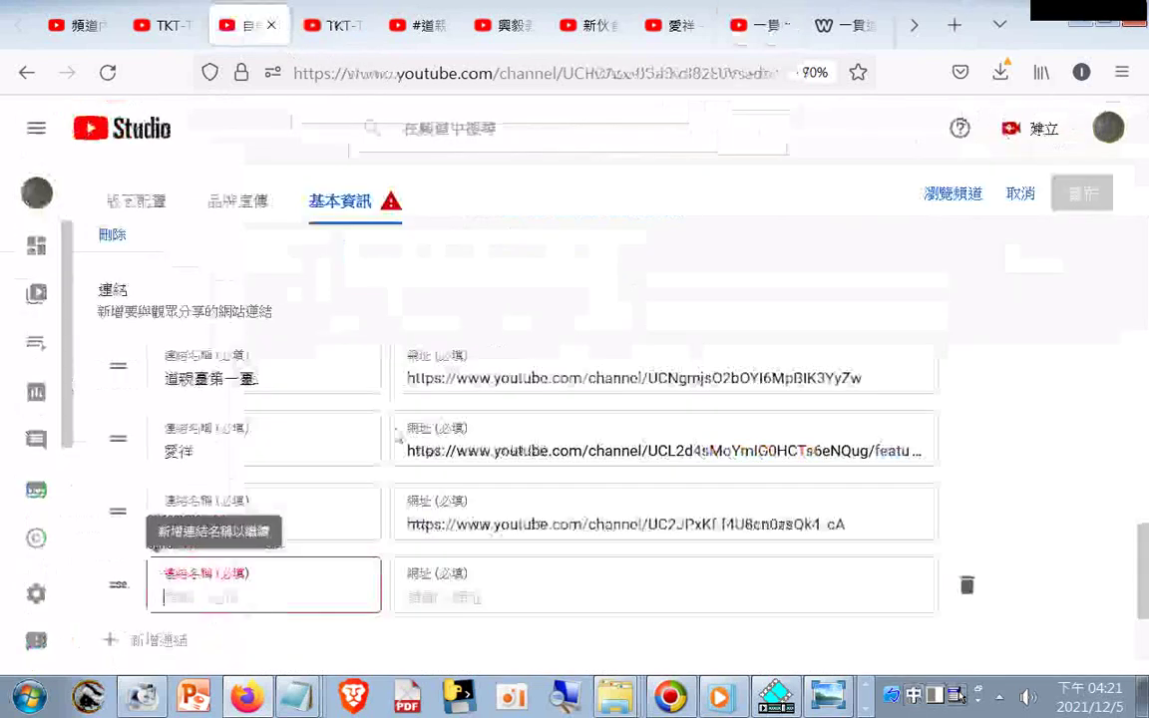
{"action": "right_click", "coordinate": [268, 596]}
{"action": "left_click", "coordinate": [310, 416]}
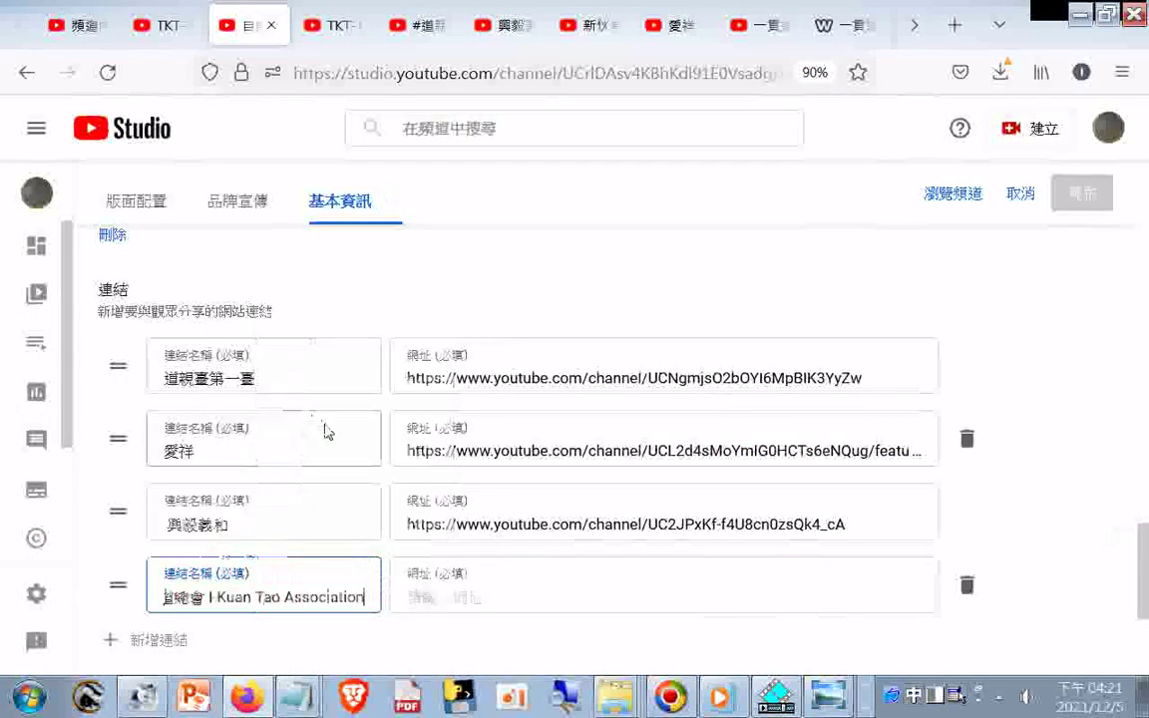
- Copy the web address of the 一貫道總會 channel's playlists page and paste it as the fourth link's URL
{"action": "left_click", "coordinate": [743, 33]}
{"action": "left_click", "coordinate": [733, 72]}
{"action": "right_click", "coordinate": [733, 72]}
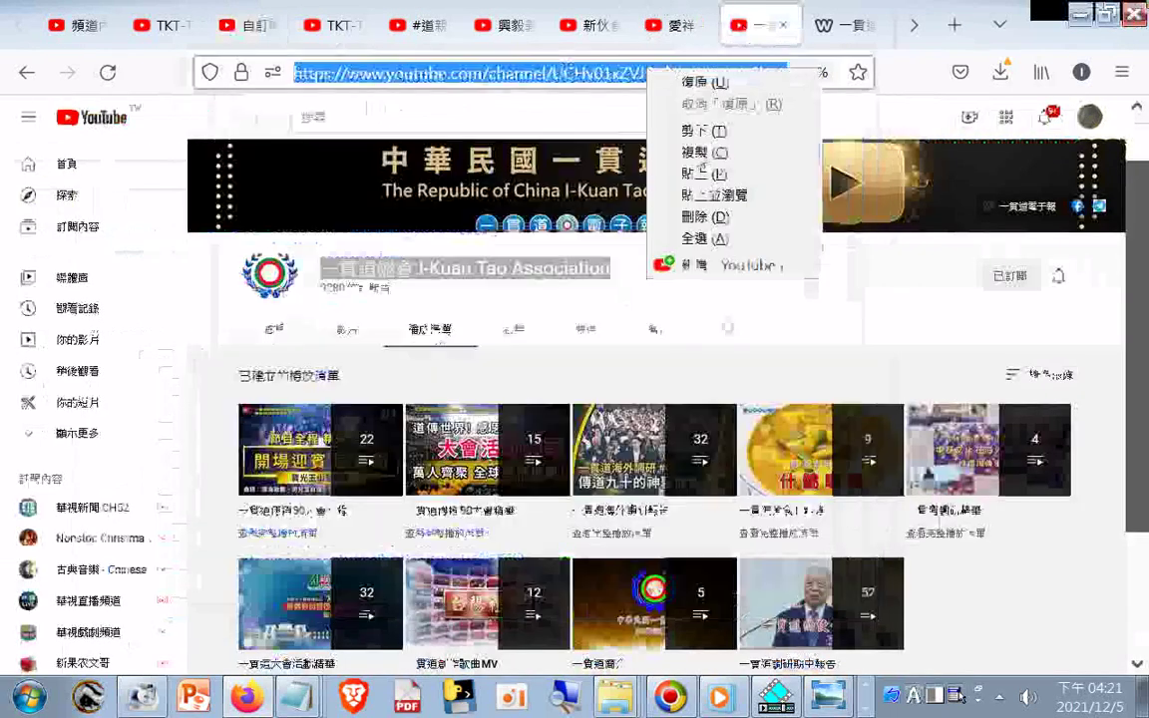
{"action": "left_click", "coordinate": [769, 127]}
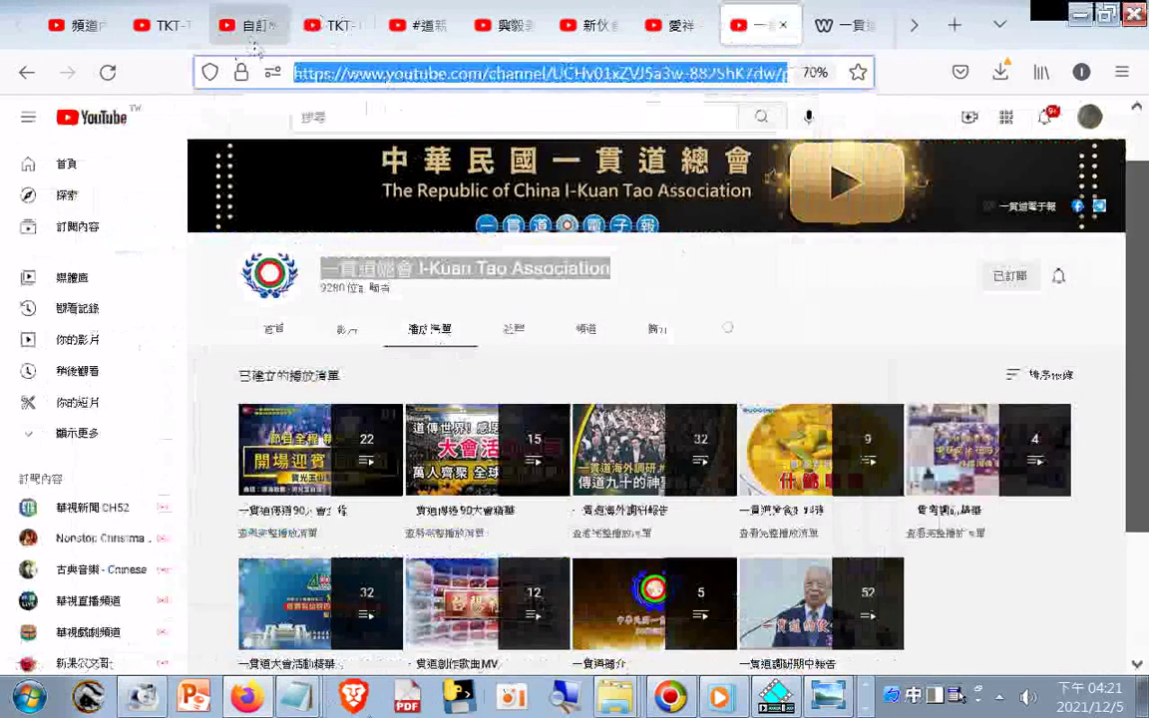
{"action": "left_click", "coordinate": [249, 25]}
{"action": "right_click", "coordinate": [469, 596]}
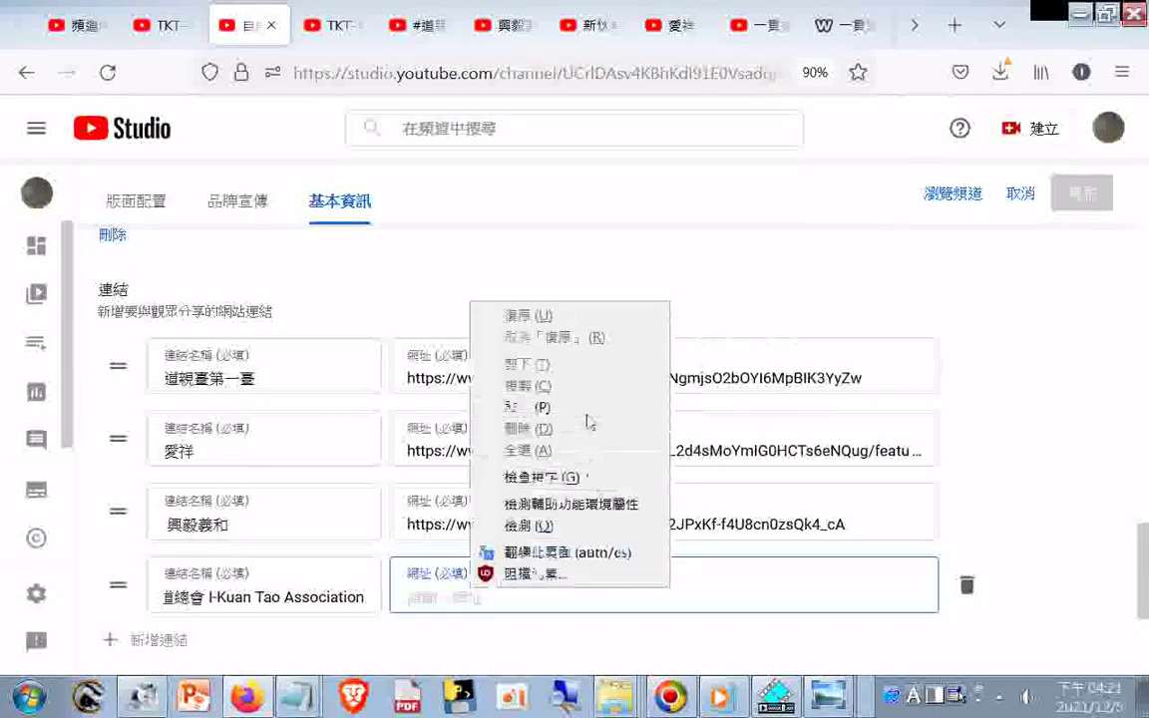
{"action": "left_click", "coordinate": [584, 409]}
- Capture the visible area of the page with the four link entries and publish the changes
{"action": "right_click", "coordinate": [937, 591]}
{"action": "left_click", "coordinate": [1038, 500]}
{"action": "left_click", "coordinate": [1075, 150]}
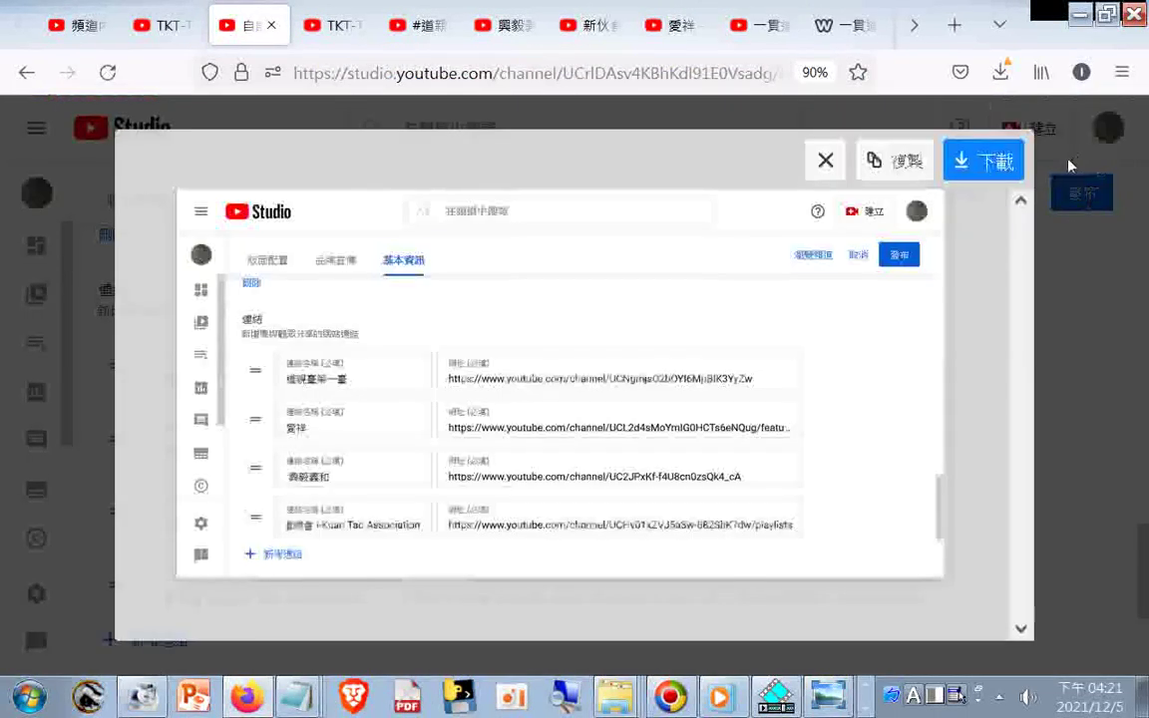
{"action": "left_click", "coordinate": [886, 152]}
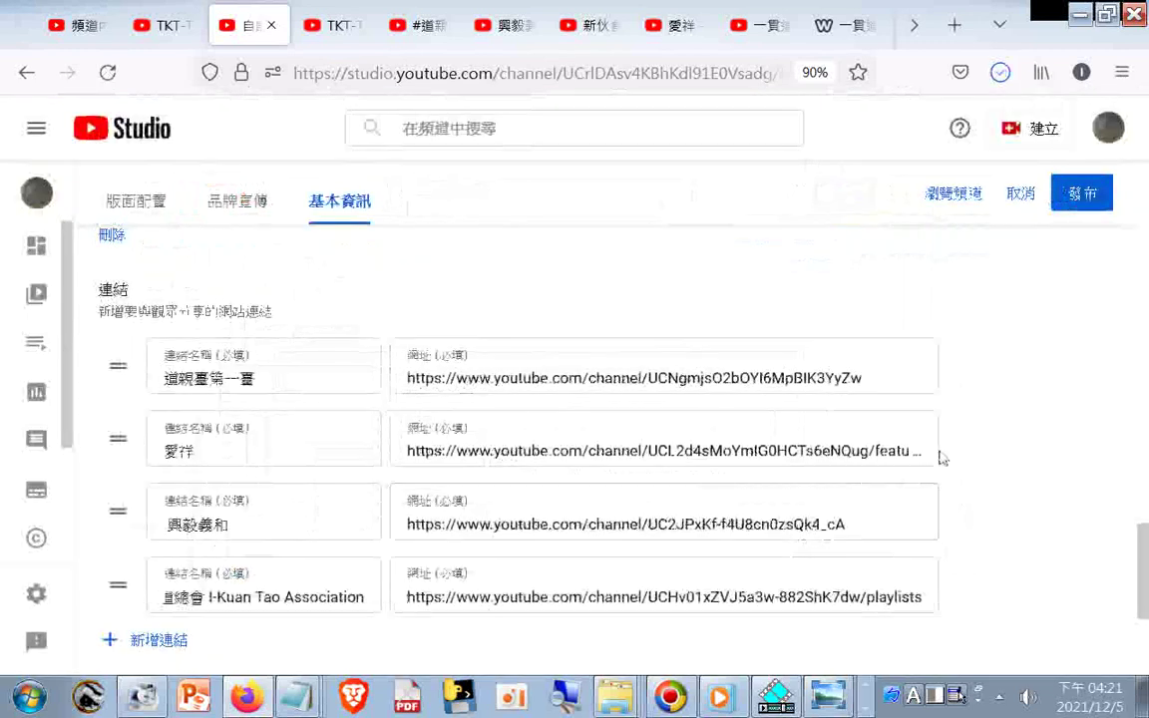
{"action": "left_click", "coordinate": [1076, 195]}
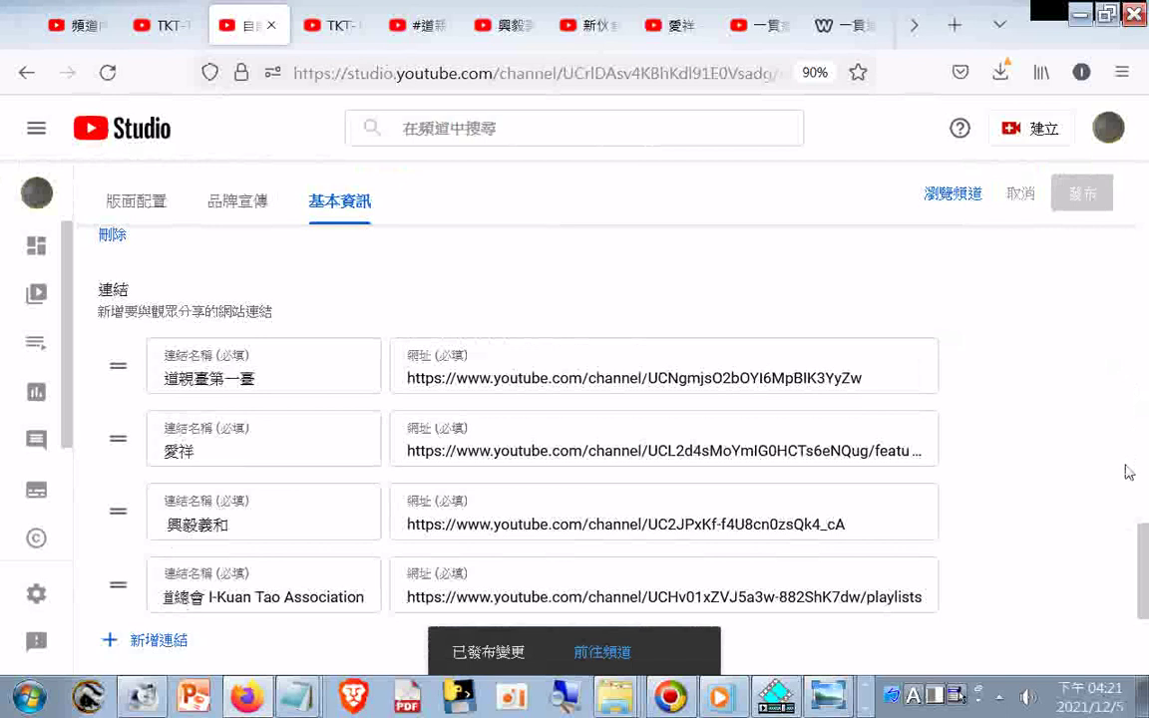
- Go to the updated TKT-TV channel page and download a screenshot of its visible area showing the four banner links
{"action": "left_click", "coordinate": [623, 661]}
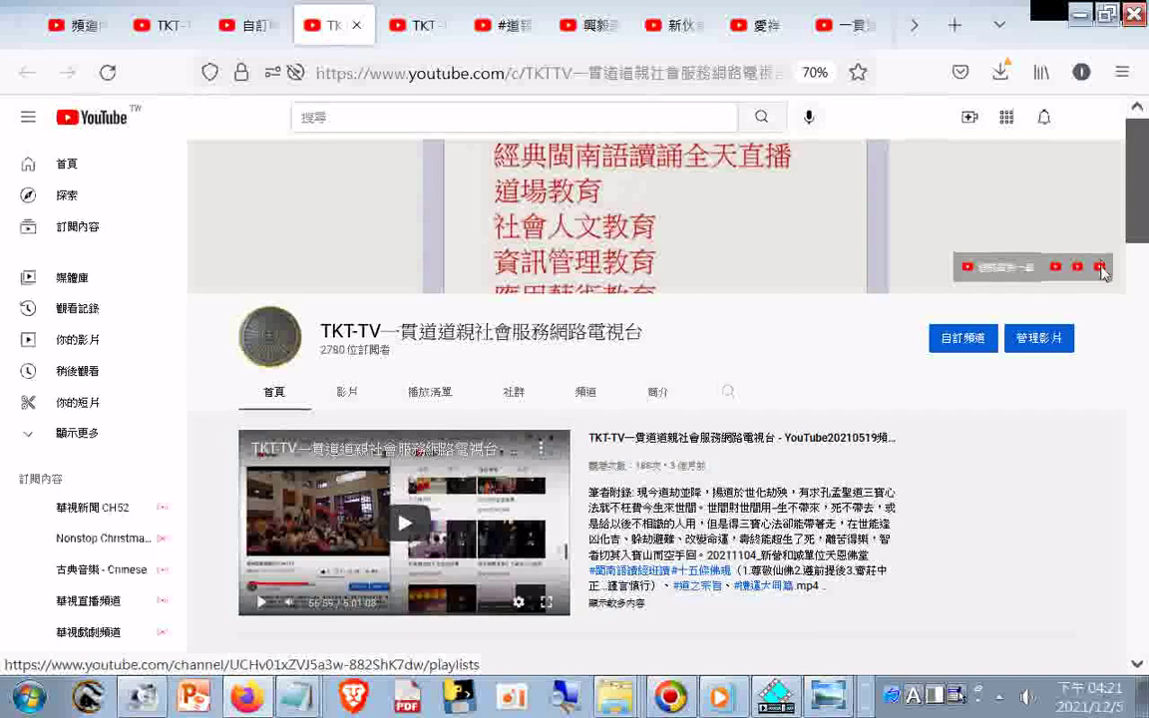
{"action": "right_click", "coordinate": [1009, 590]}
{"action": "left_click", "coordinate": [1048, 456]}
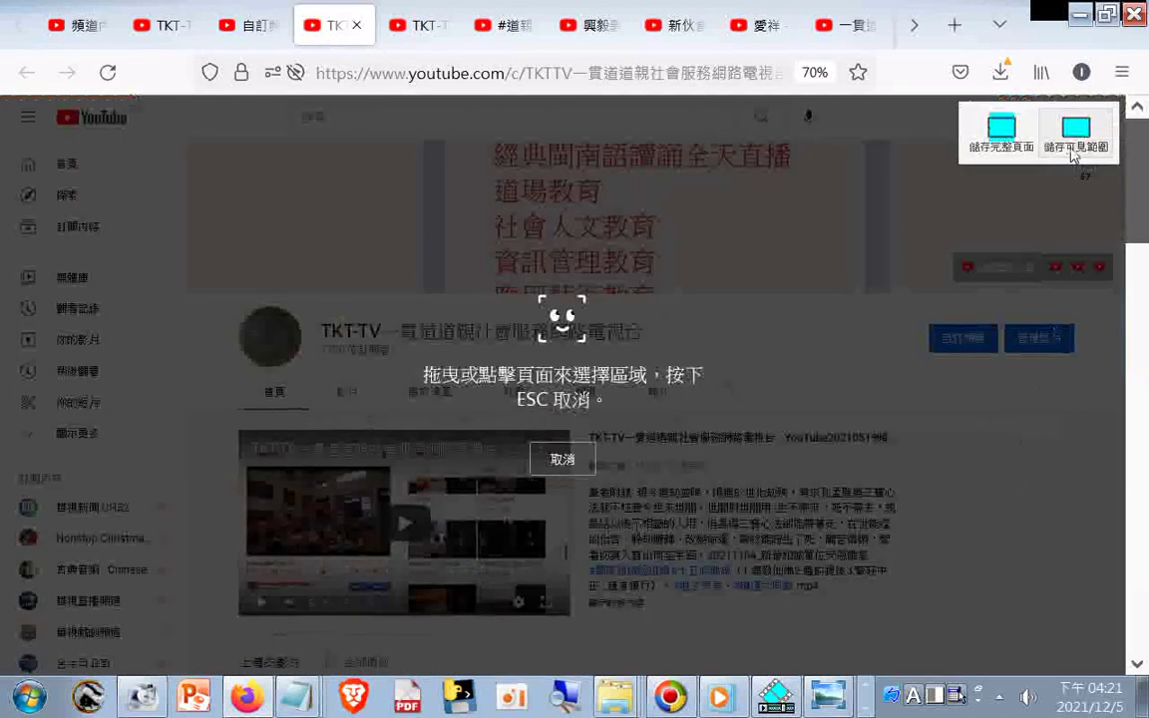
{"action": "left_click", "coordinate": [973, 144]}
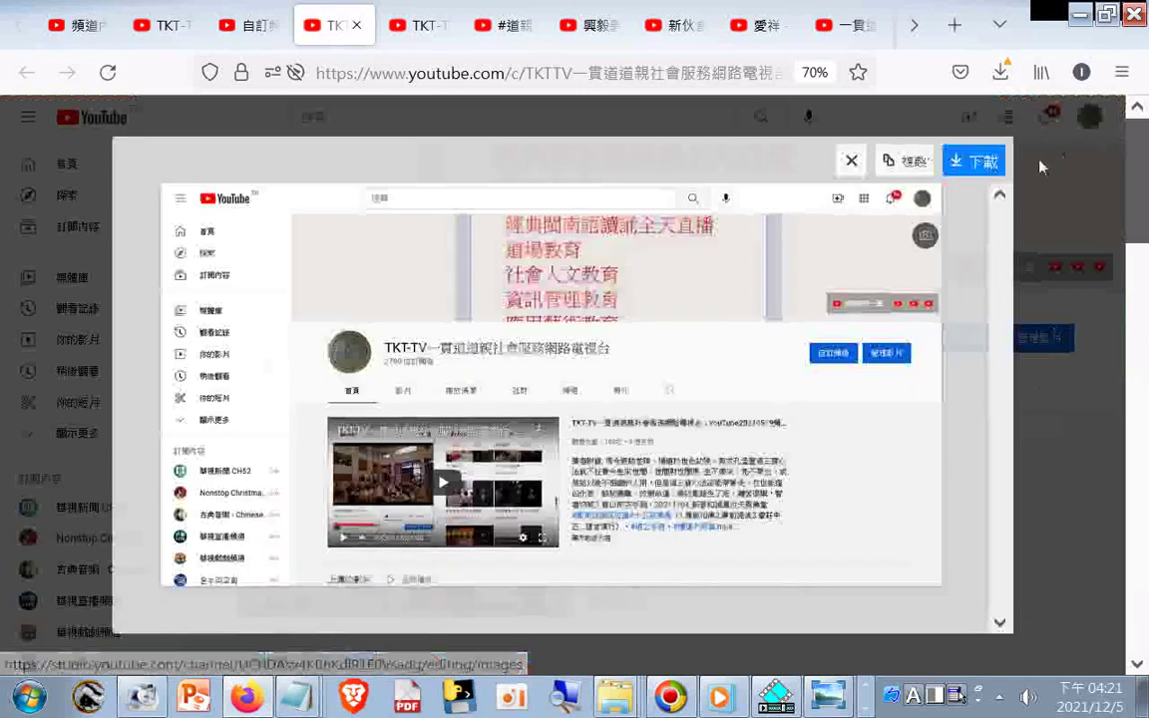
{"action": "left_click", "coordinate": [983, 164]}
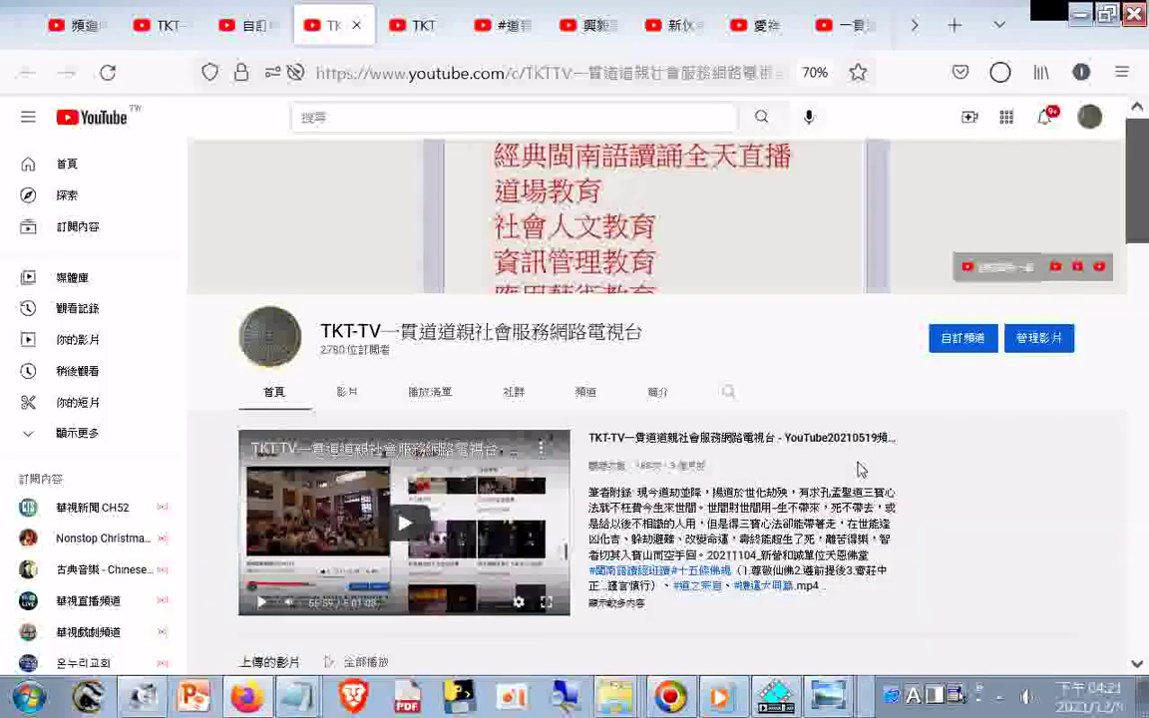